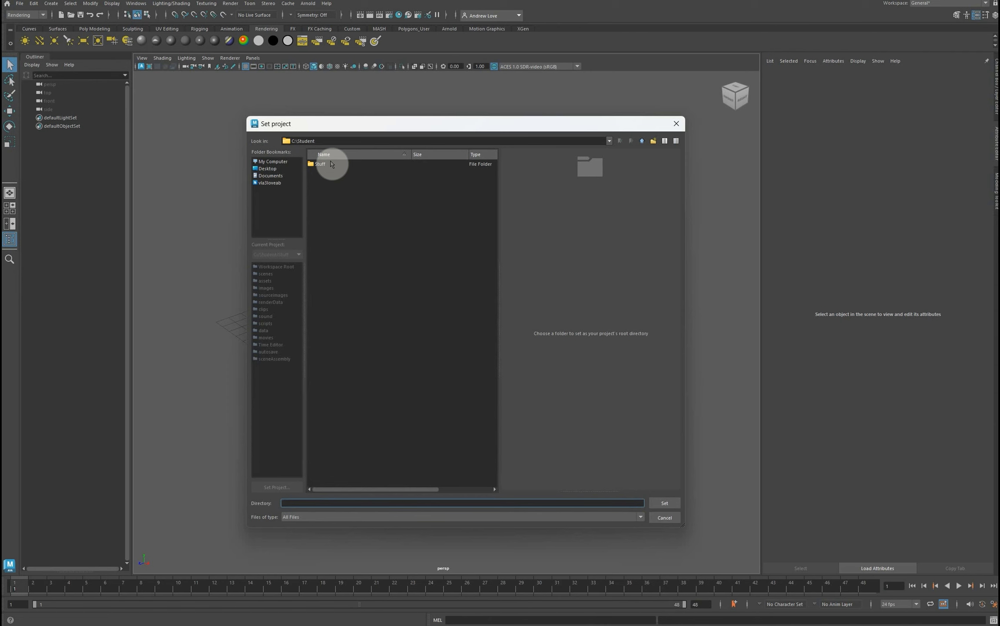
Create a folder named Bug in C:\Student and set it as the project with a default workspace.
left_click(653, 141)
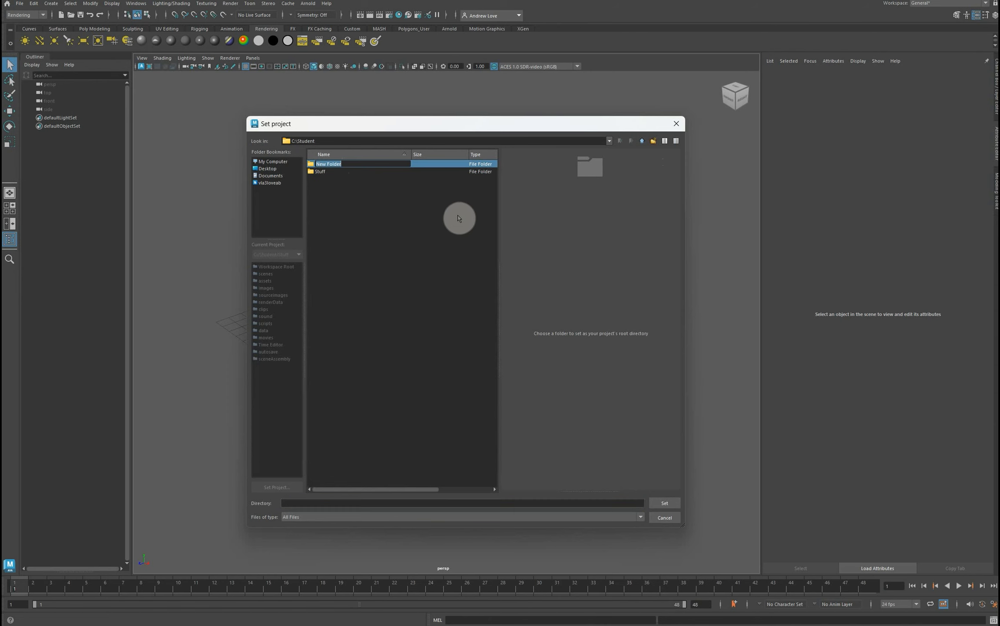
type("Bu")
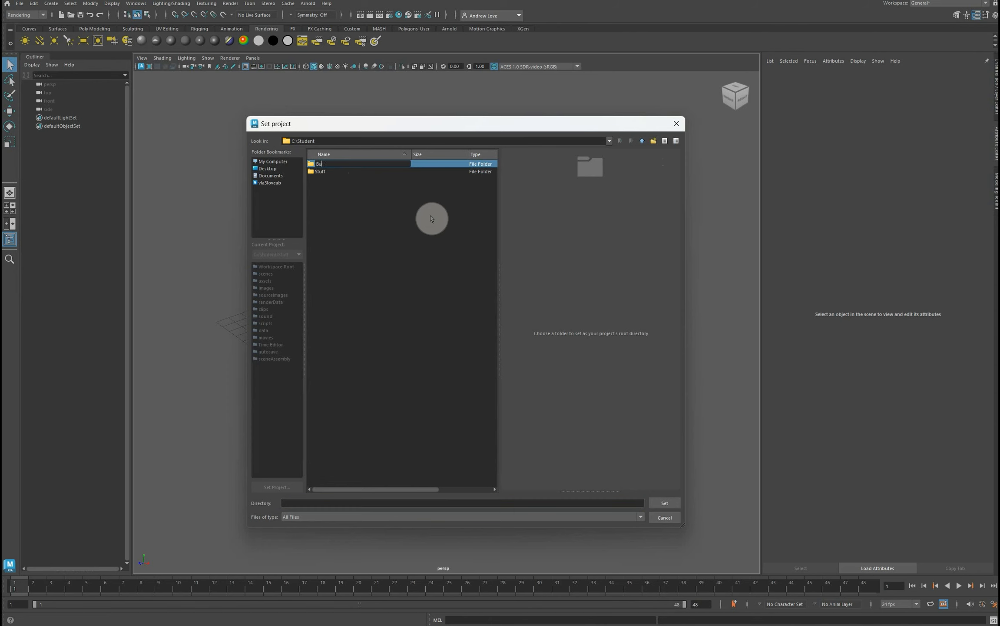
type("g")
key("Return")
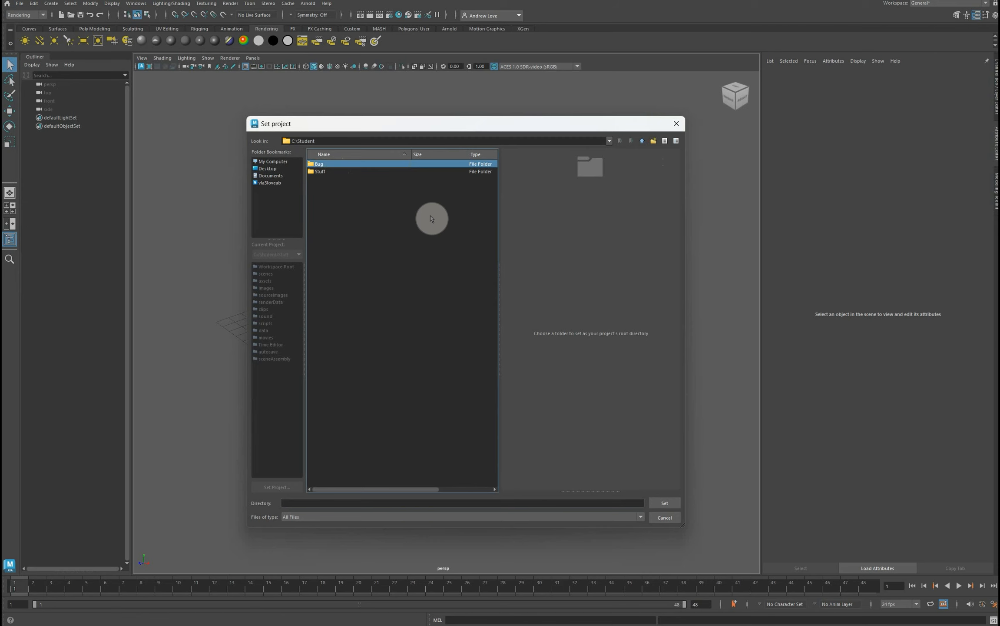
left_click(675, 505)
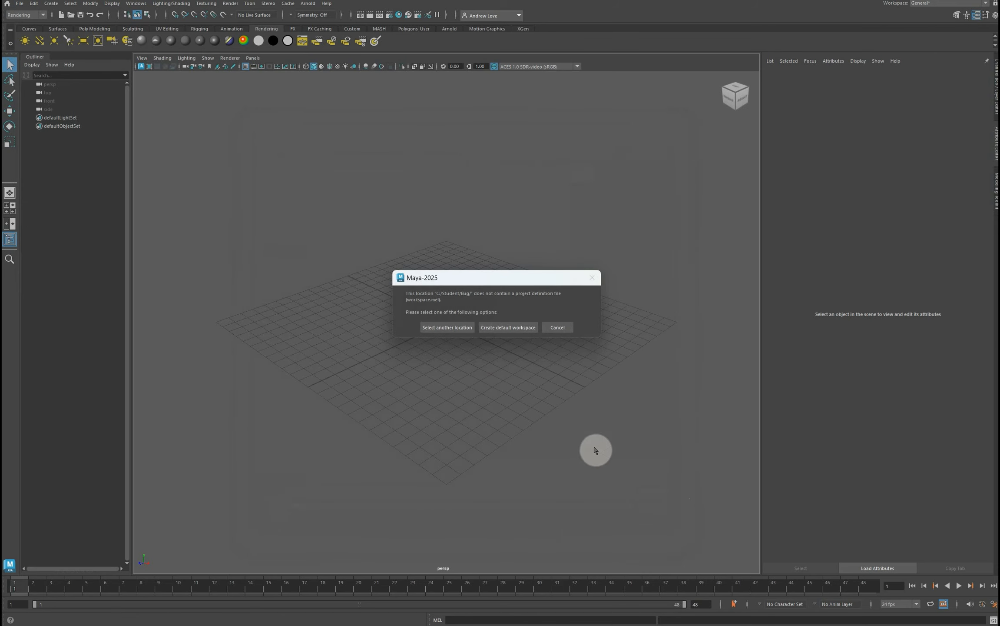
left_click(506, 329)
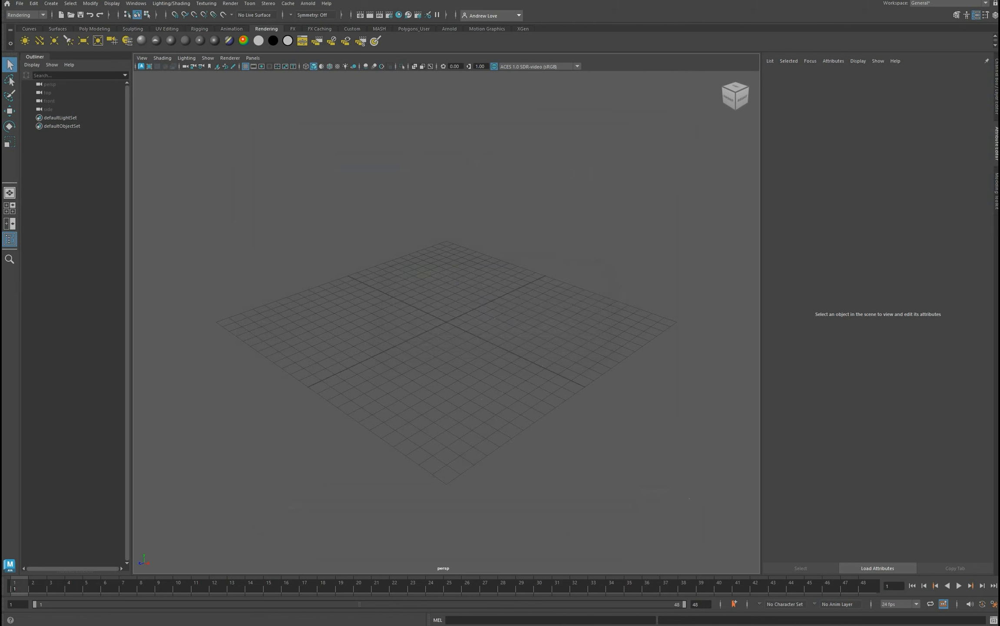
Switch to File Explorer and open the Bug project folder inside Student.
mouse_move(294, 625)
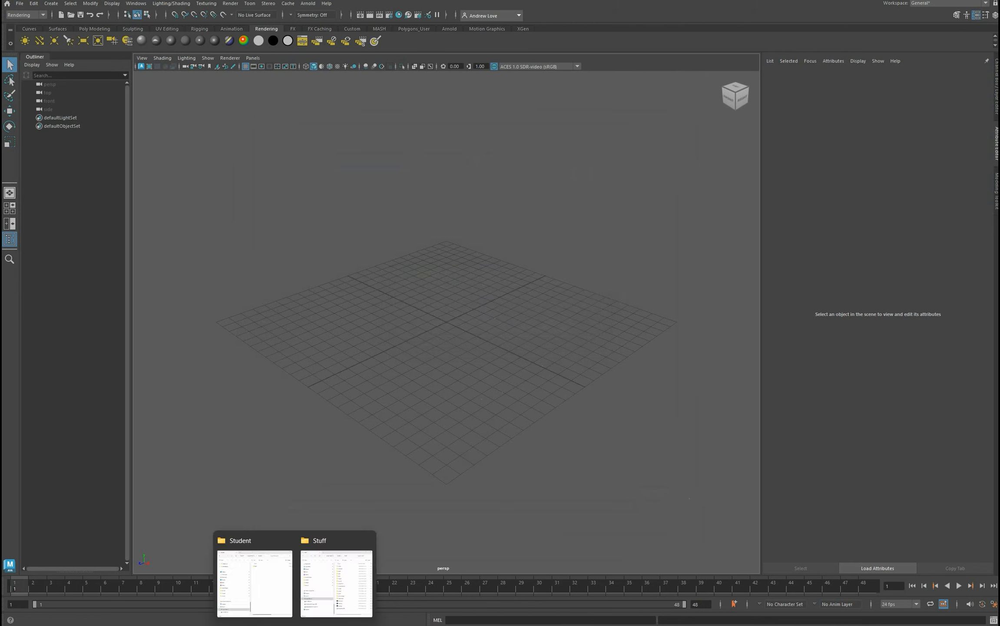
left_click(282, 582)
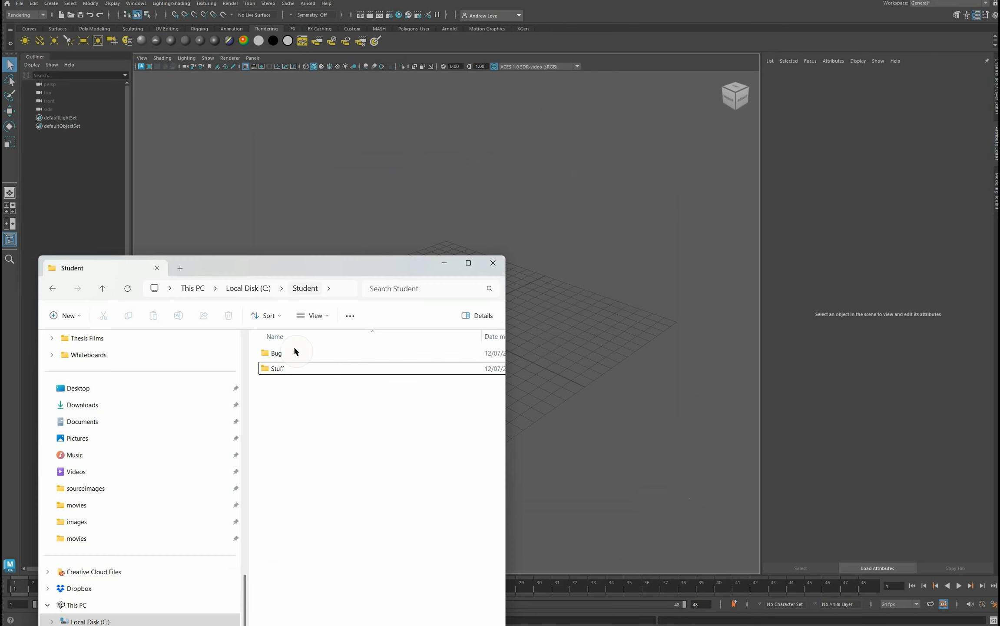
left_click(281, 369)
left_click(275, 352)
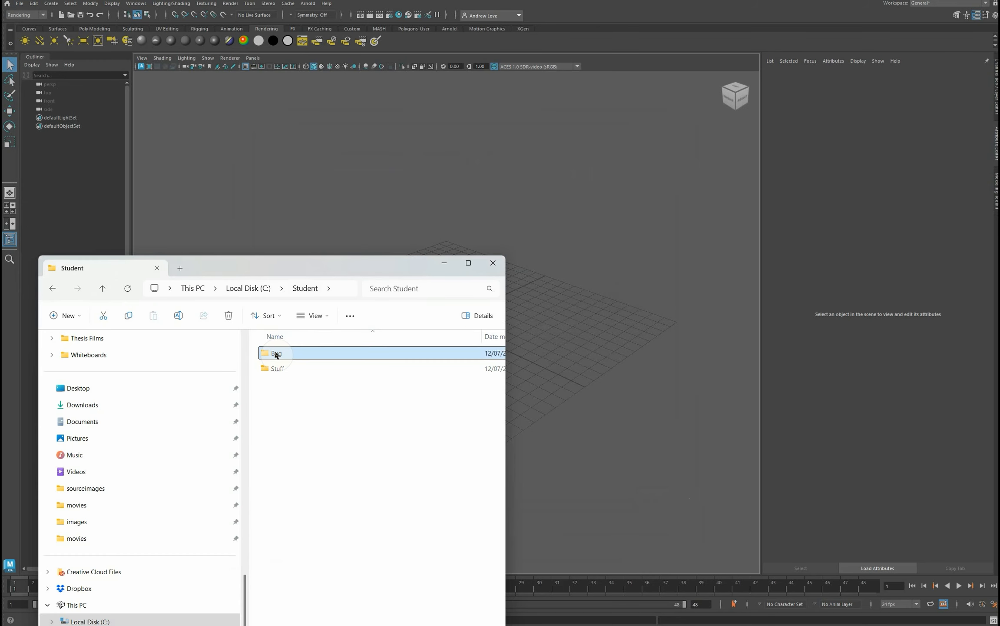
double_click(275, 352)
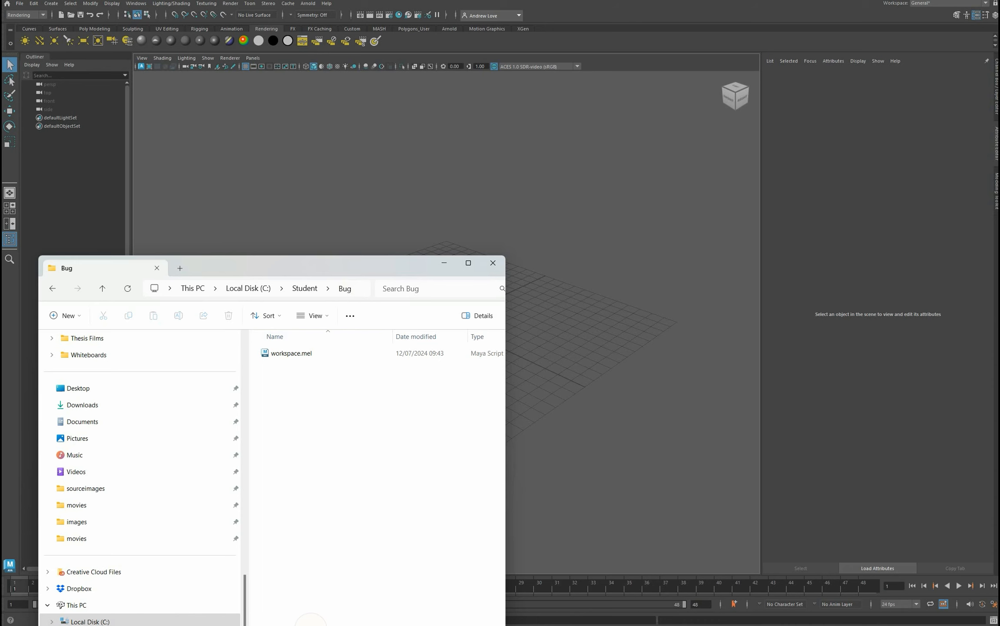
Switch back to Maya and generate the Bug project's subfolders using the default project locations.
left_click(410, 2)
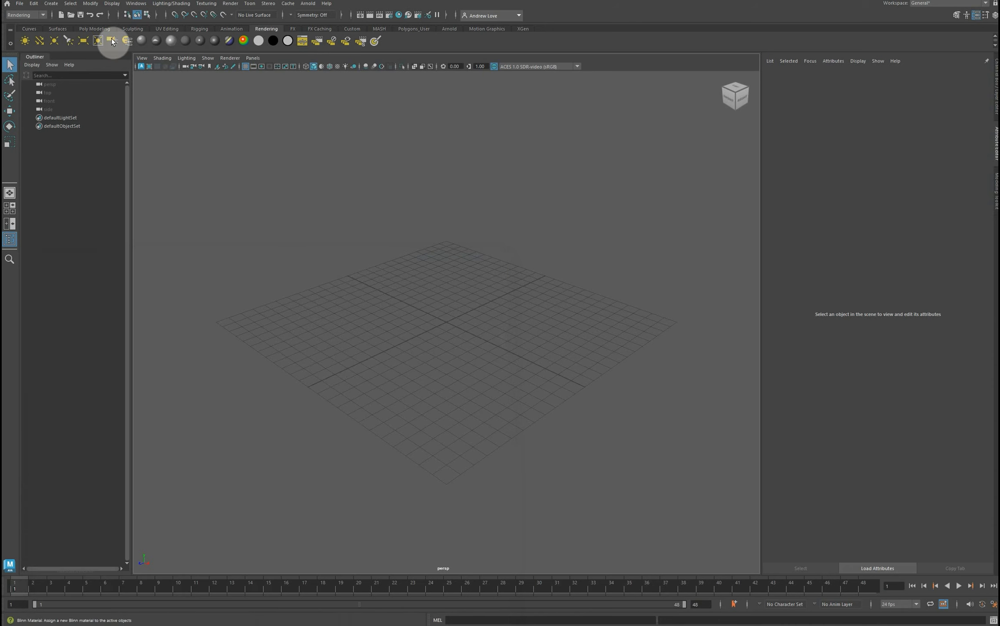
left_click(19, 4)
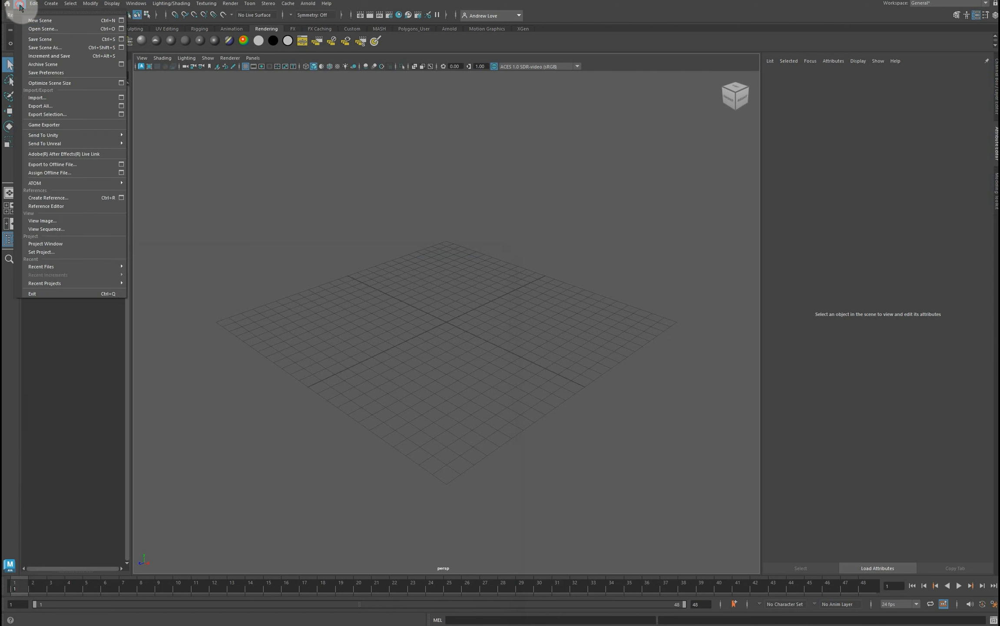
left_click(45, 243)
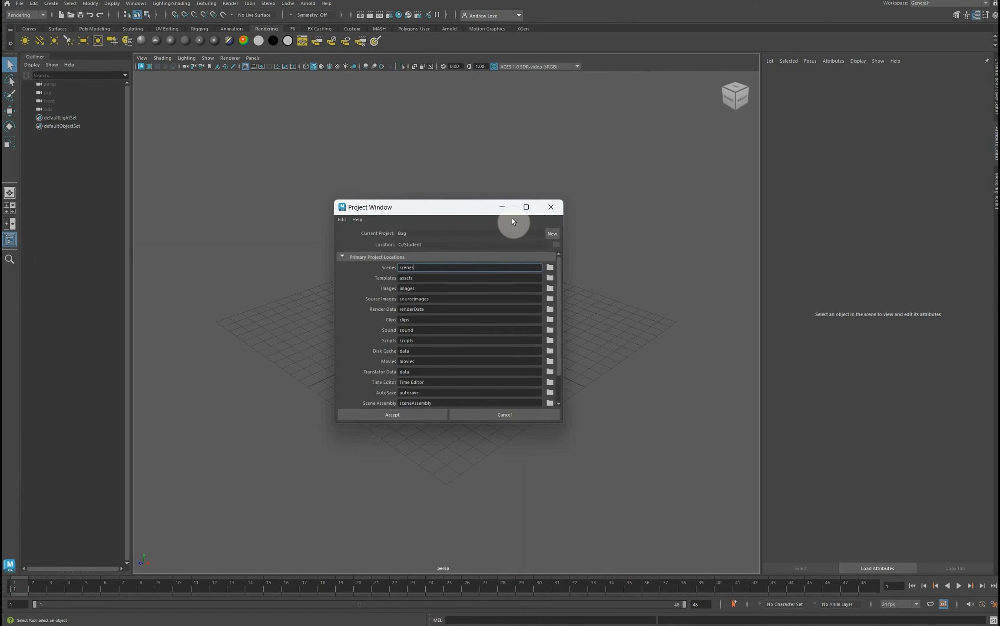
left_click(403, 414)
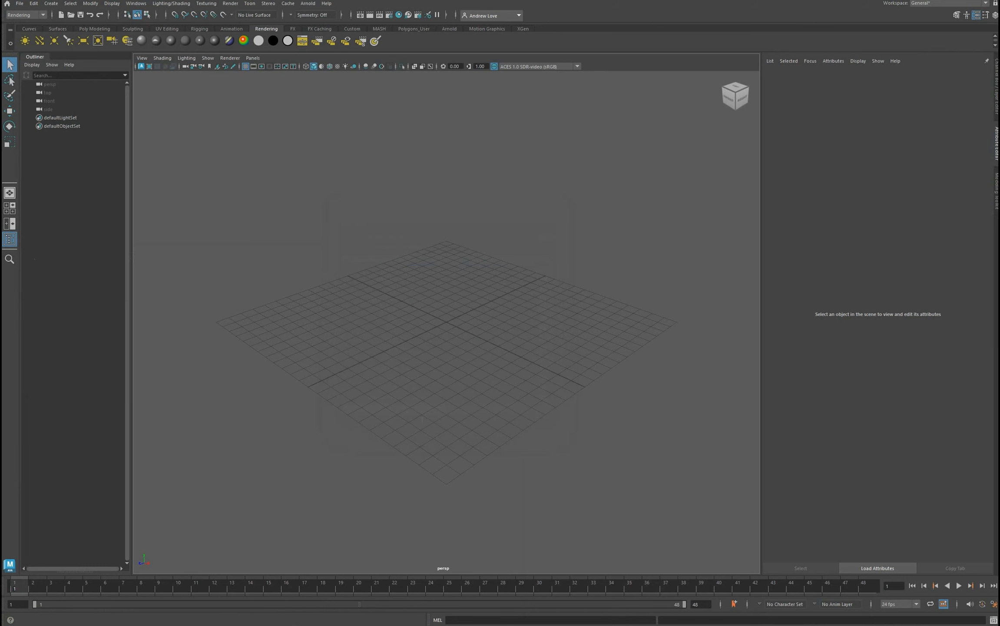
In File Explorer, move Front.png, Side.png and Top.png from the Stuff folder into Bug's sourceimages folder.
left_click(272, 606)
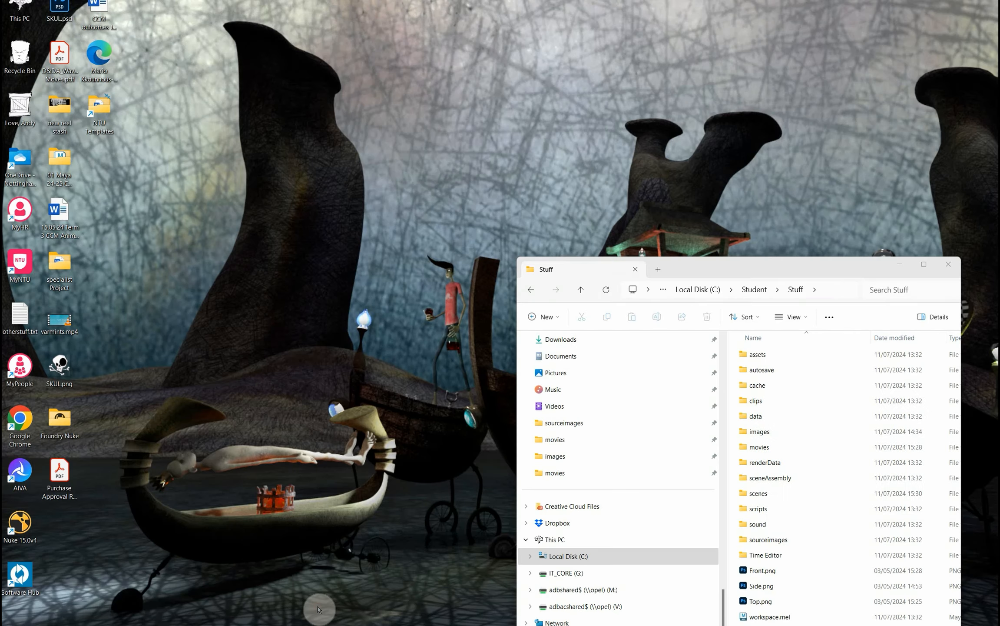
left_click(320, 604)
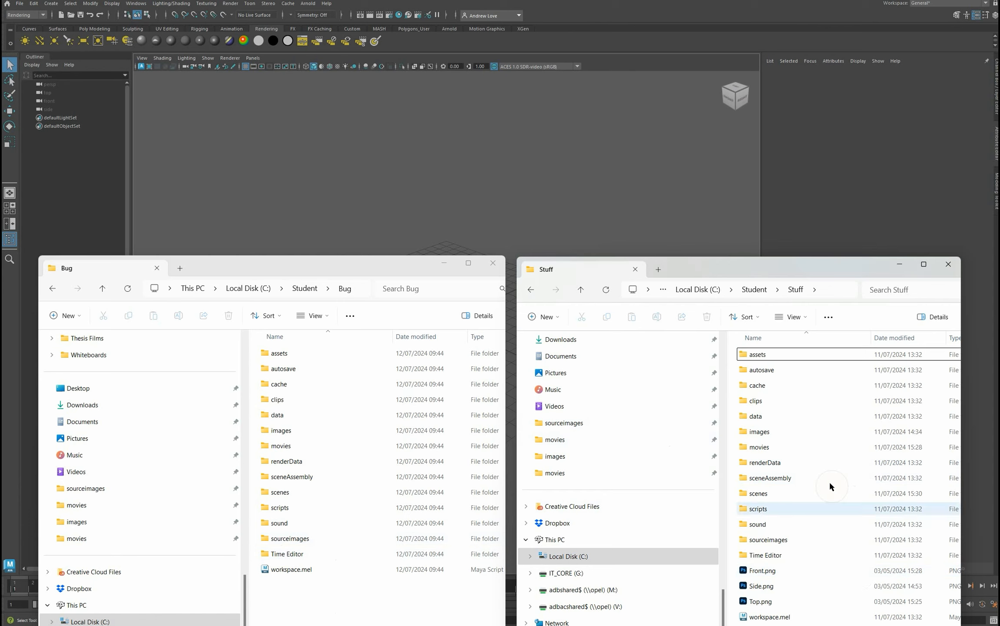
left_click(762, 571)
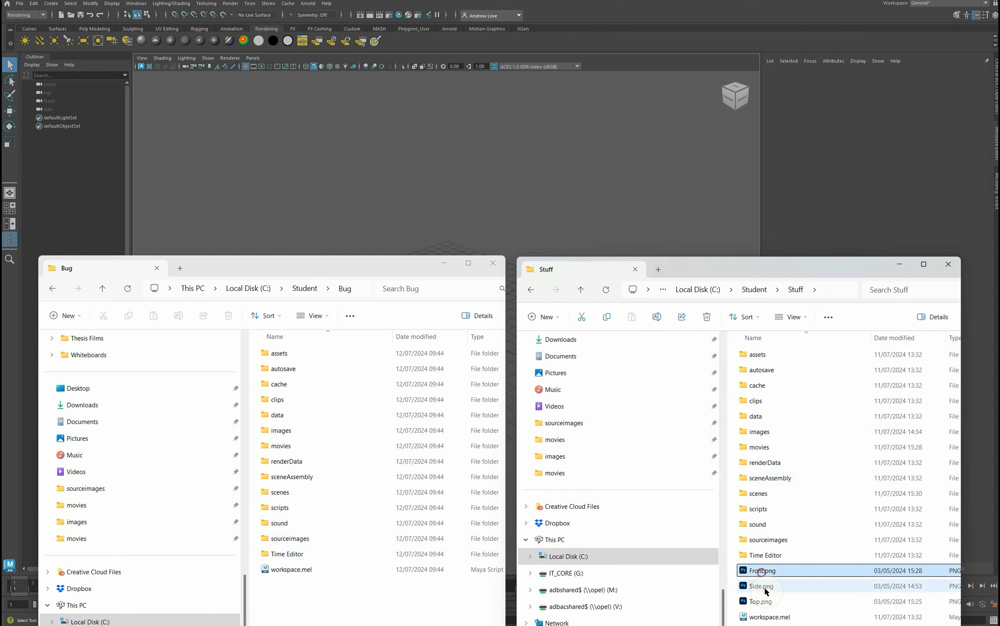
left_click(769, 601, "shift")
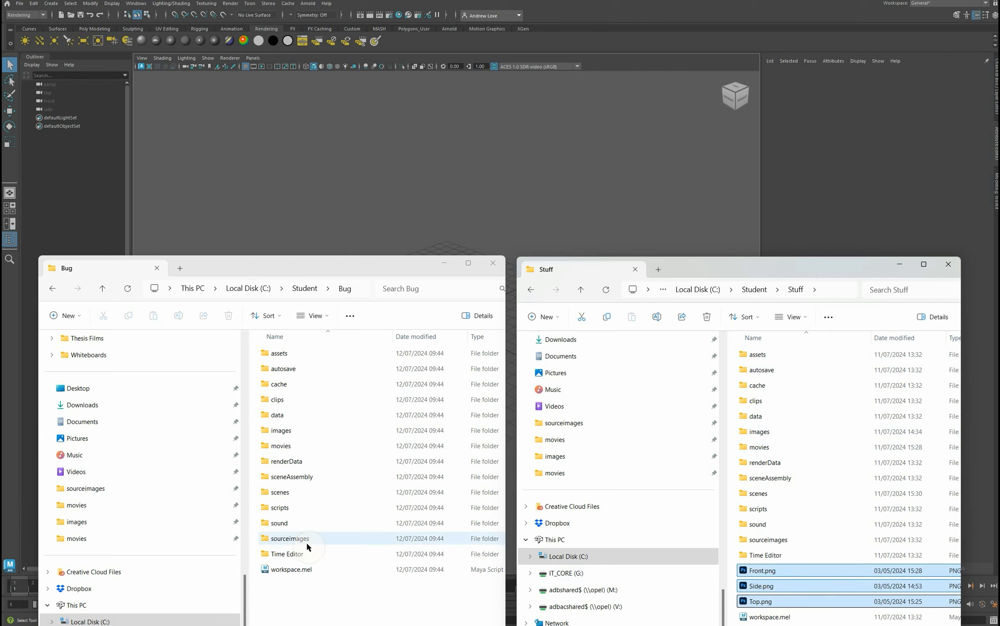
double_click(290, 539)
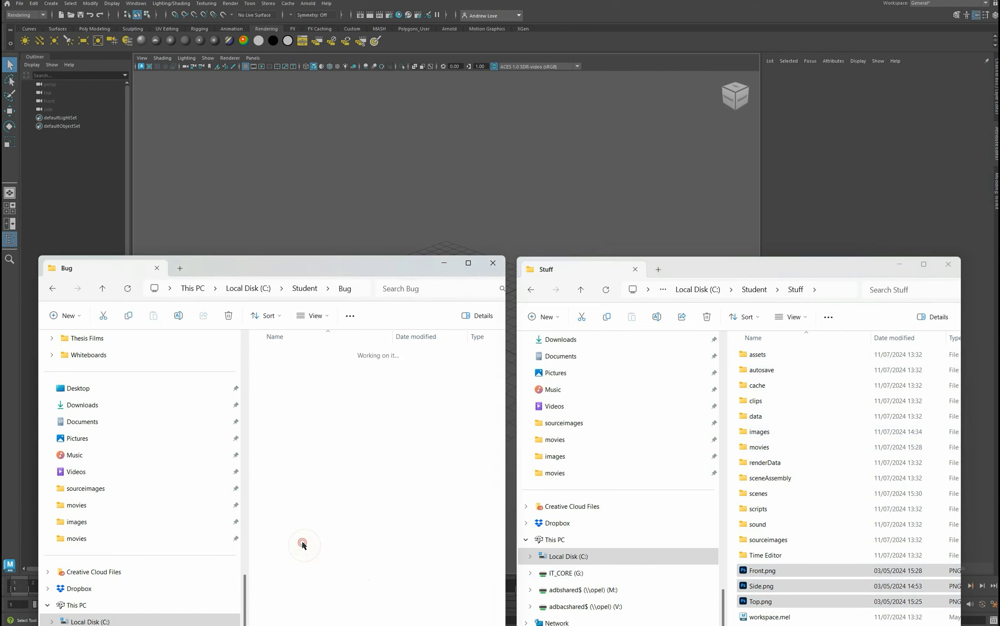
left_click_drag(754, 573, 315, 476)
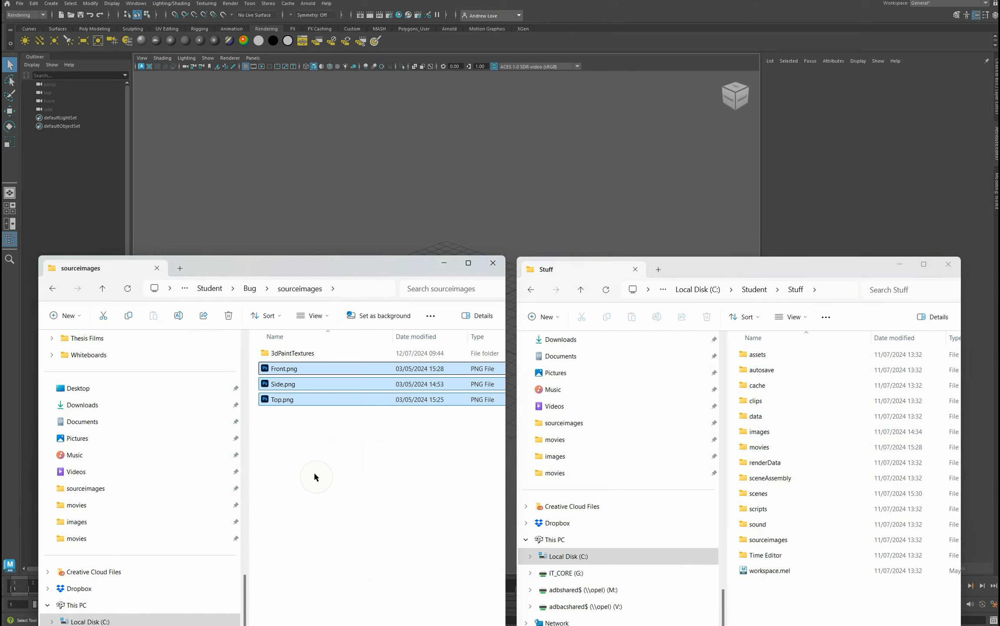
Switch back to Maya and maximize the front orthographic view.
left_click(273, 164)
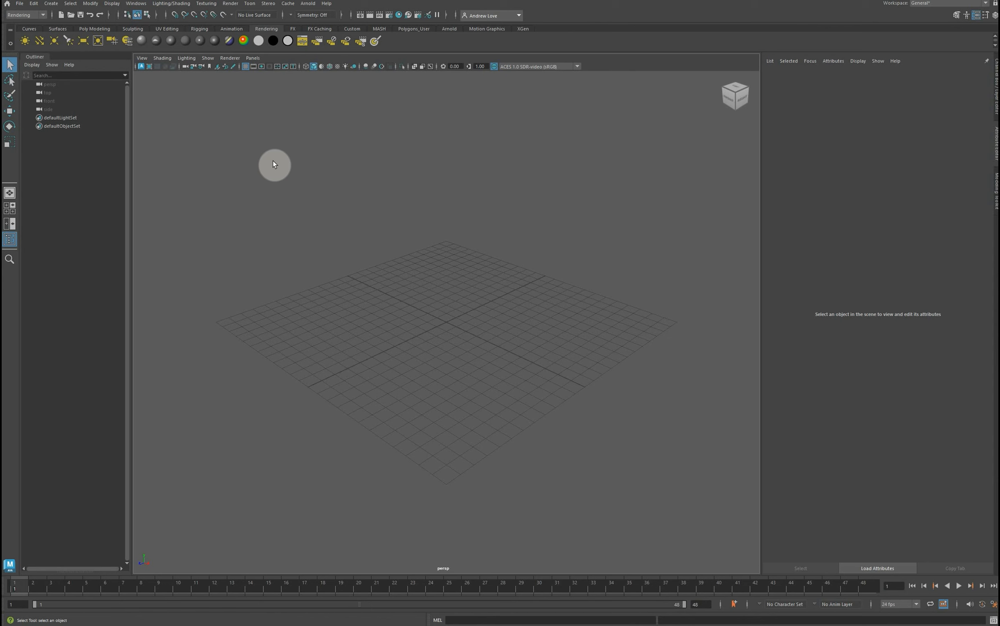
left_click(142, 8)
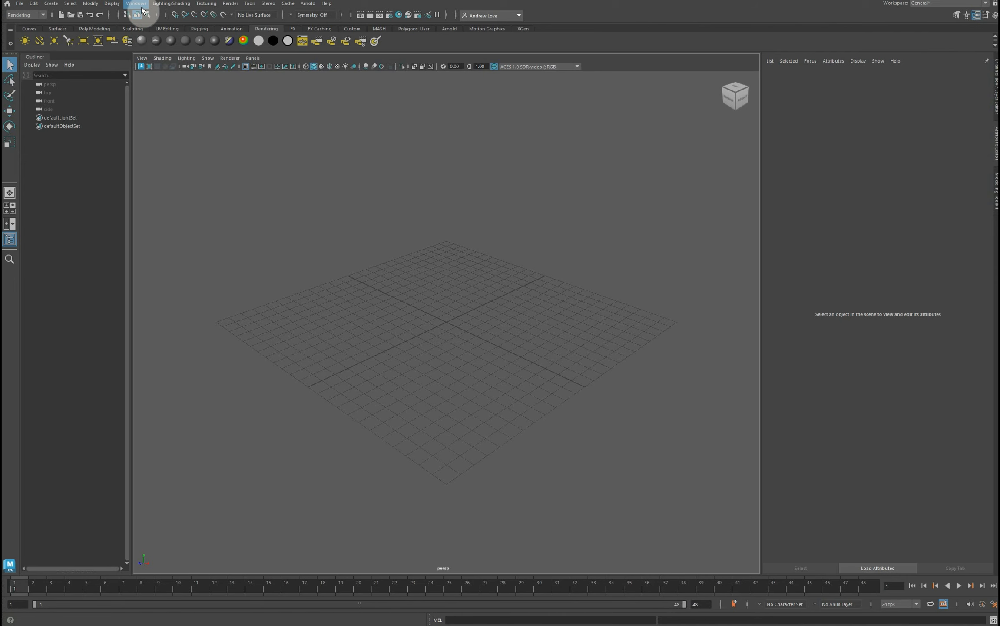
left_click(266, 178)
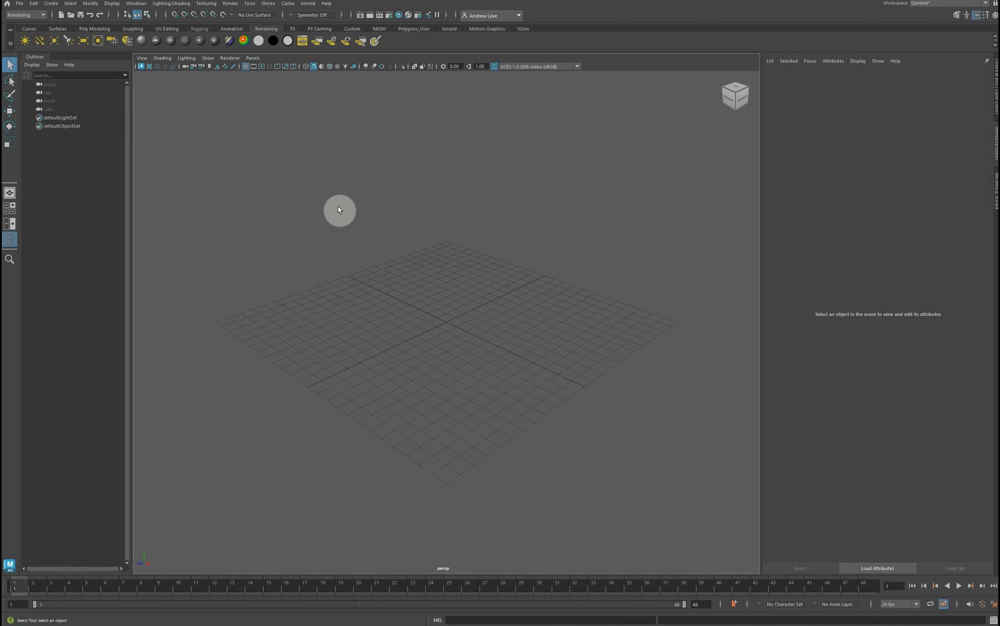
key("space")
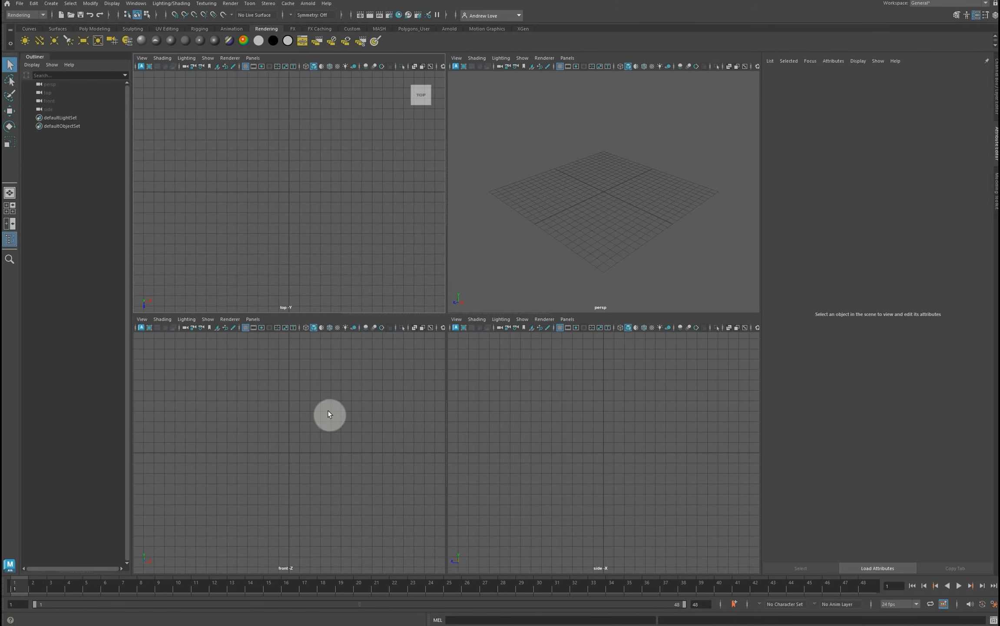
key("space")
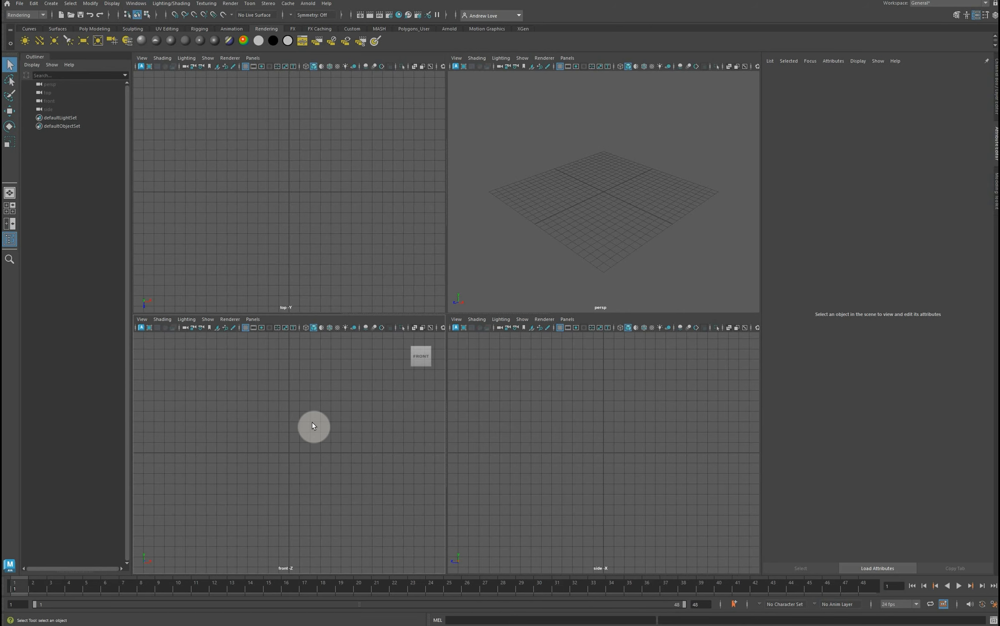
Import Front.png from sourceimages as an image plane in the front view.
left_click(141, 58)
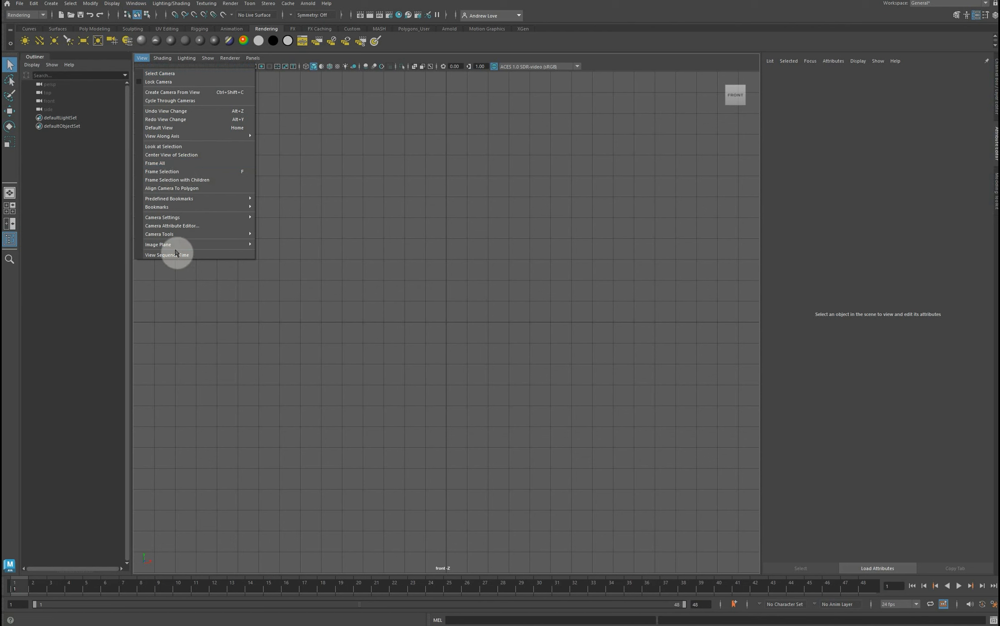
mouse_move(176, 245)
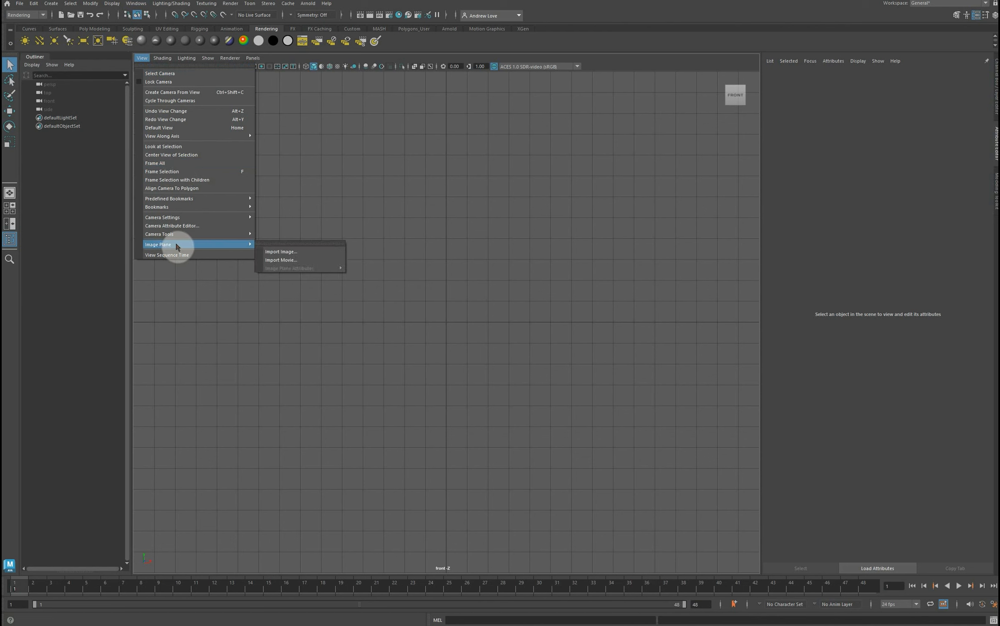
left_click(273, 252)
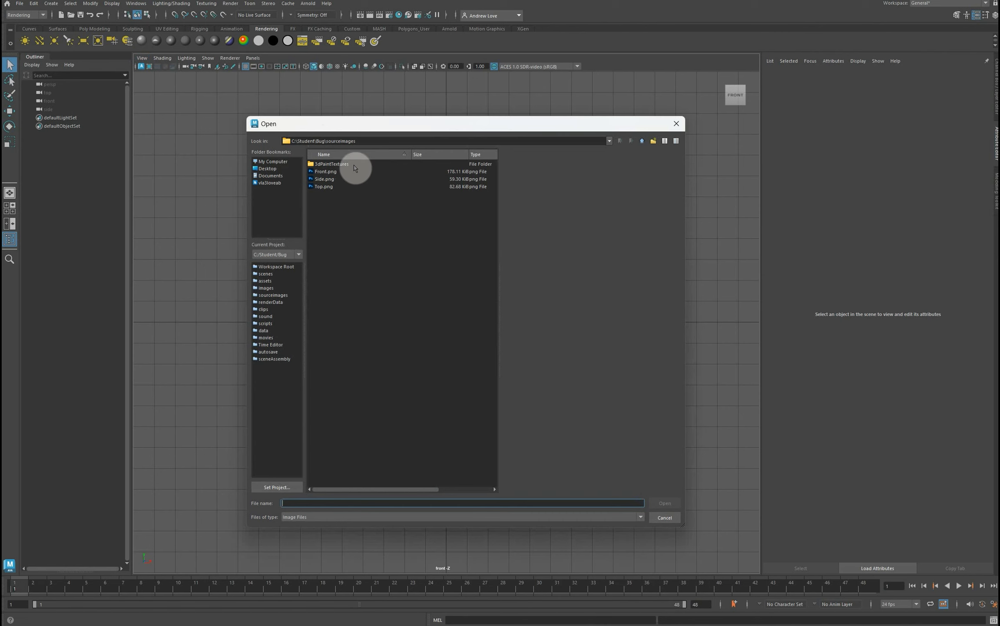
left_click(334, 173)
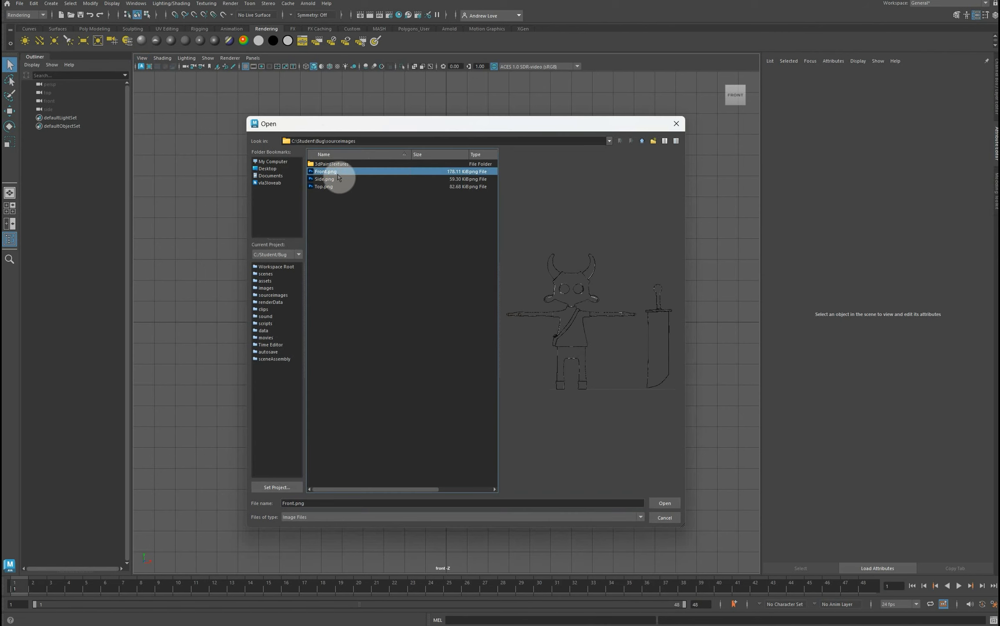
left_click(662, 500)
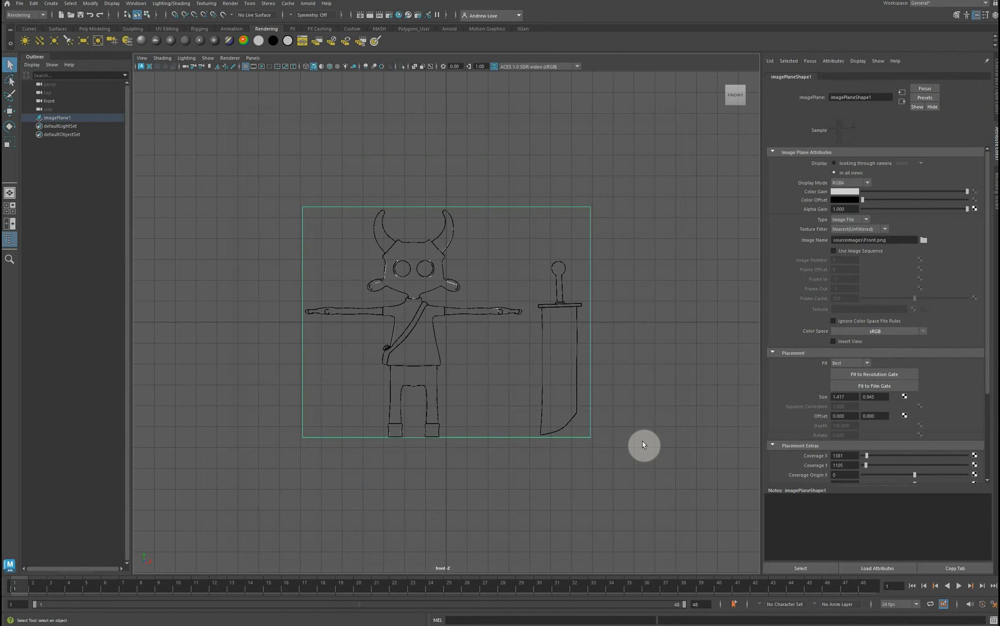
Move the front image plane up about 5.54 cm in Y so the character's feet rest on the horizontal grid axis.
key("w")
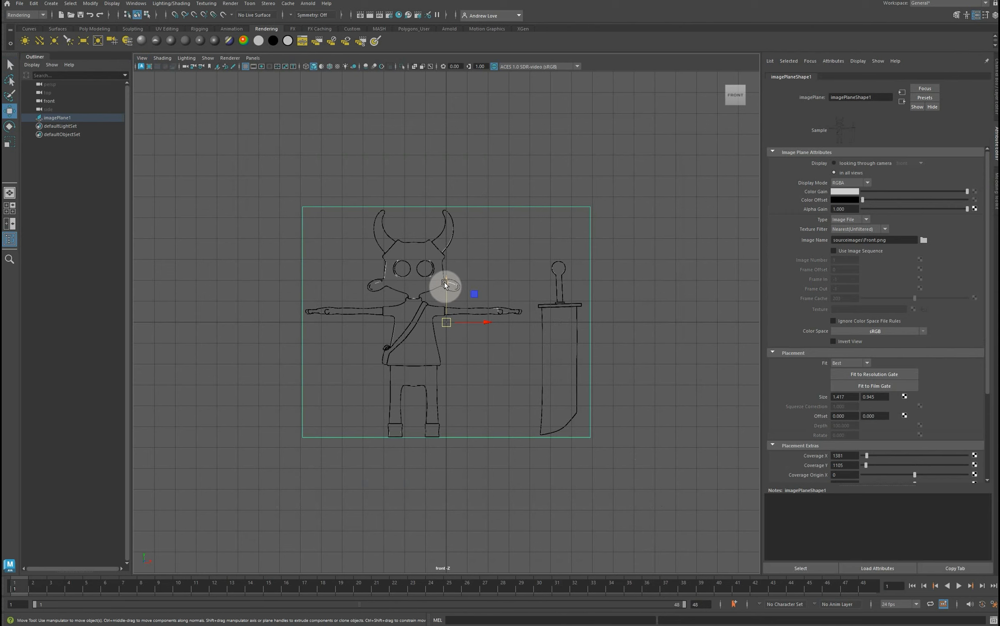
left_click_drag(446, 284, 436, 168)
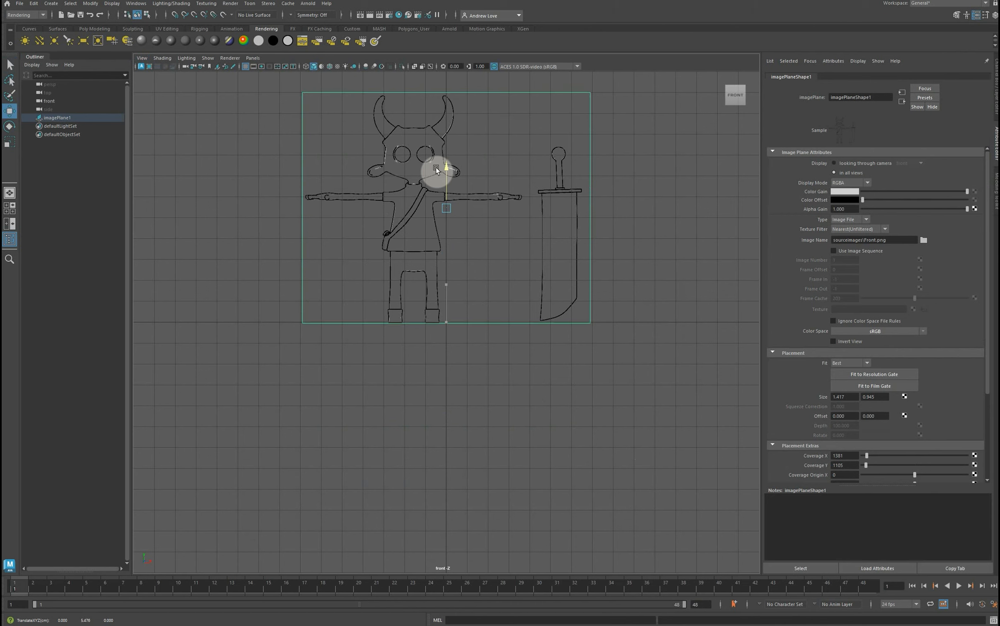
left_click_drag(436, 167, 436, 169)
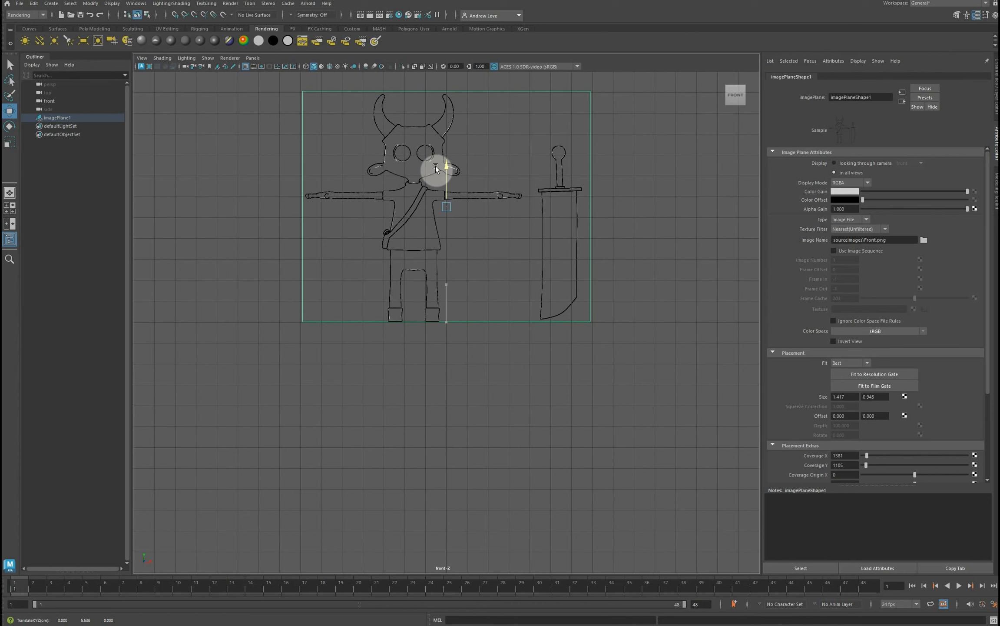
left_click_drag(436, 168, 436, 168)
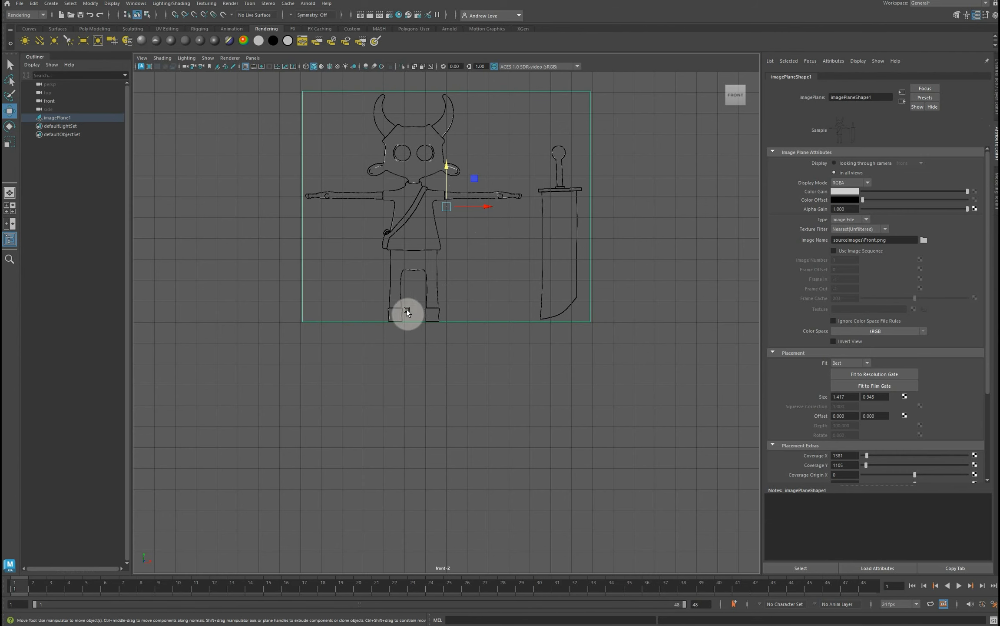
Move the front image plane back about 2.1 cm along Z, behind the centre of the grid.
left_click(996, 105)
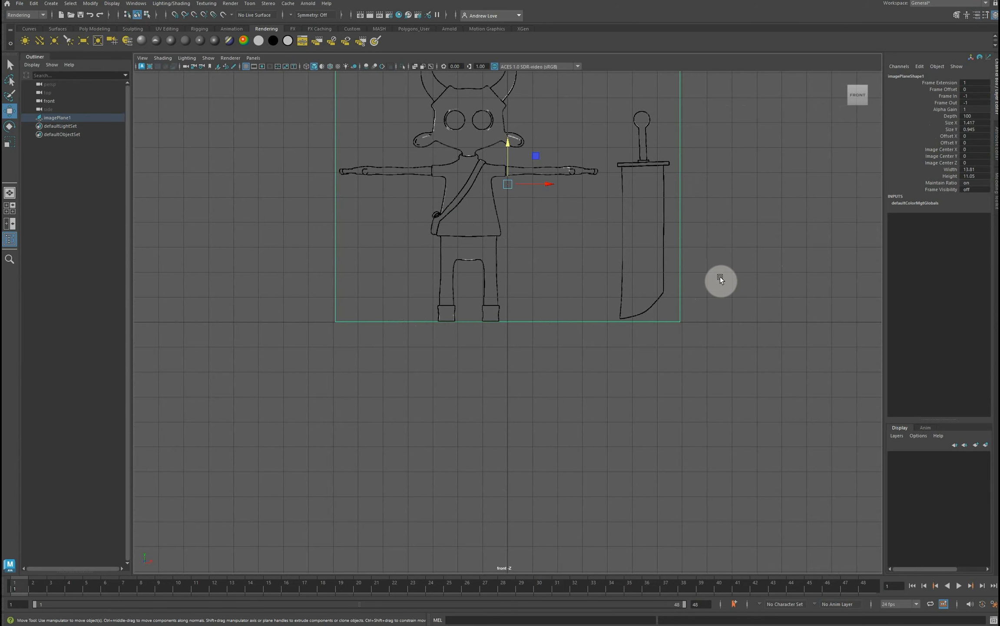
key("f")
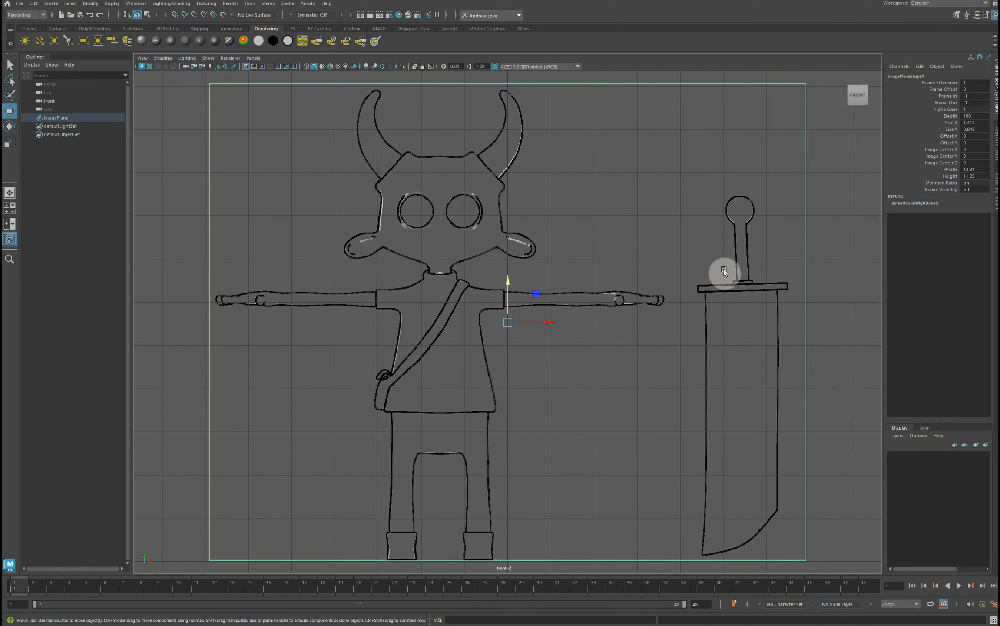
key("space")
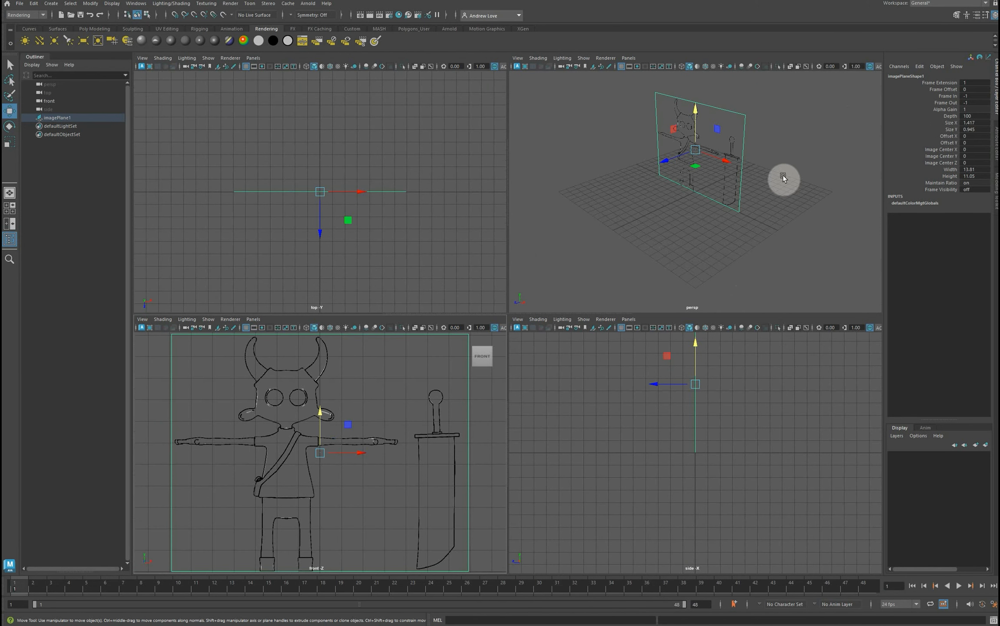
key("space")
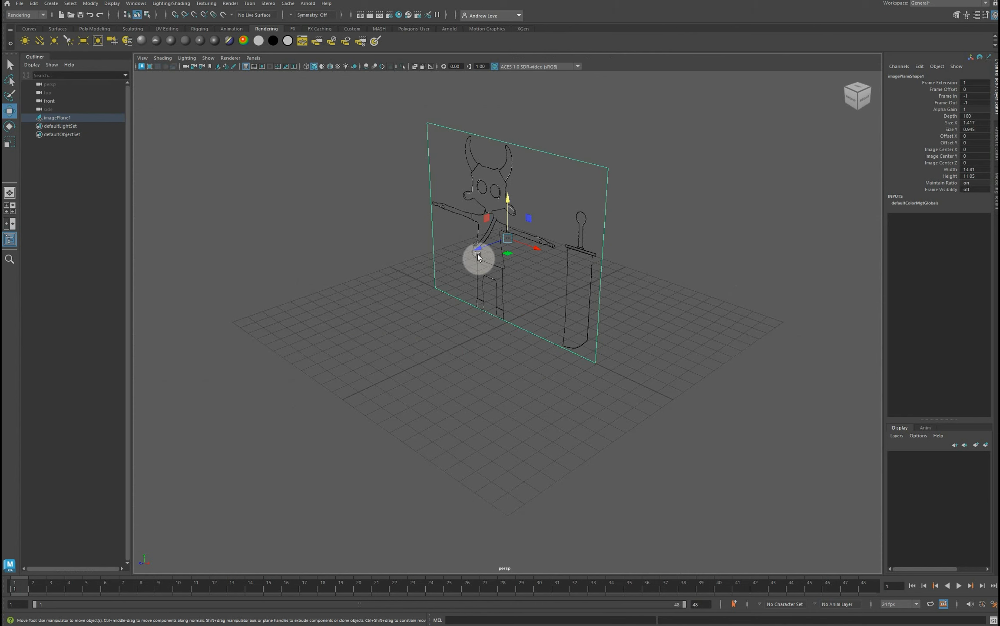
left_click_drag(478, 252, 507, 250)
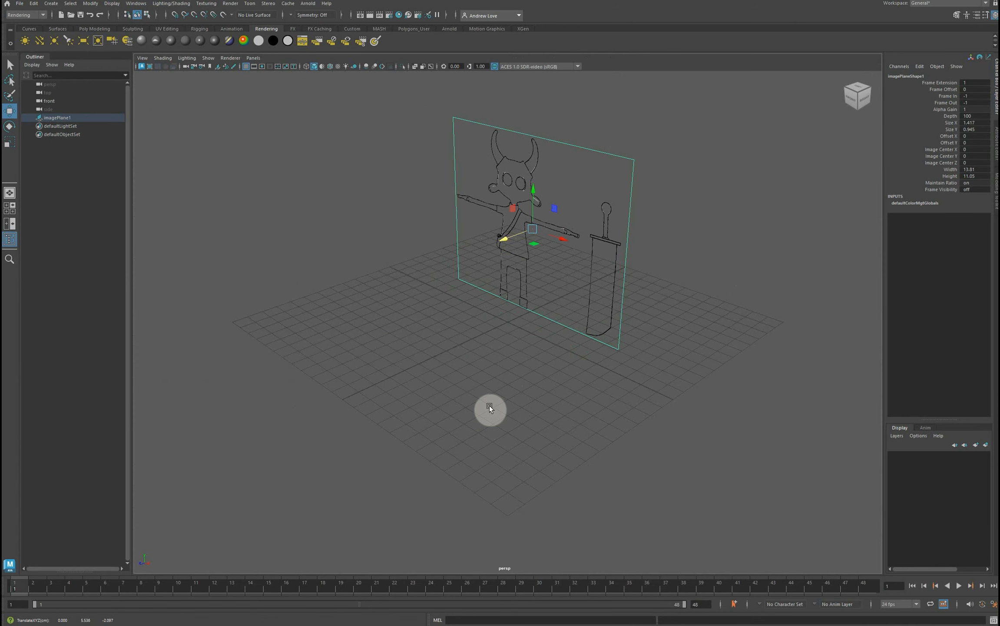
Shift the front image plane about 1.55 cm in positive X so the character is centred on the vertical grid axis.
key("space")
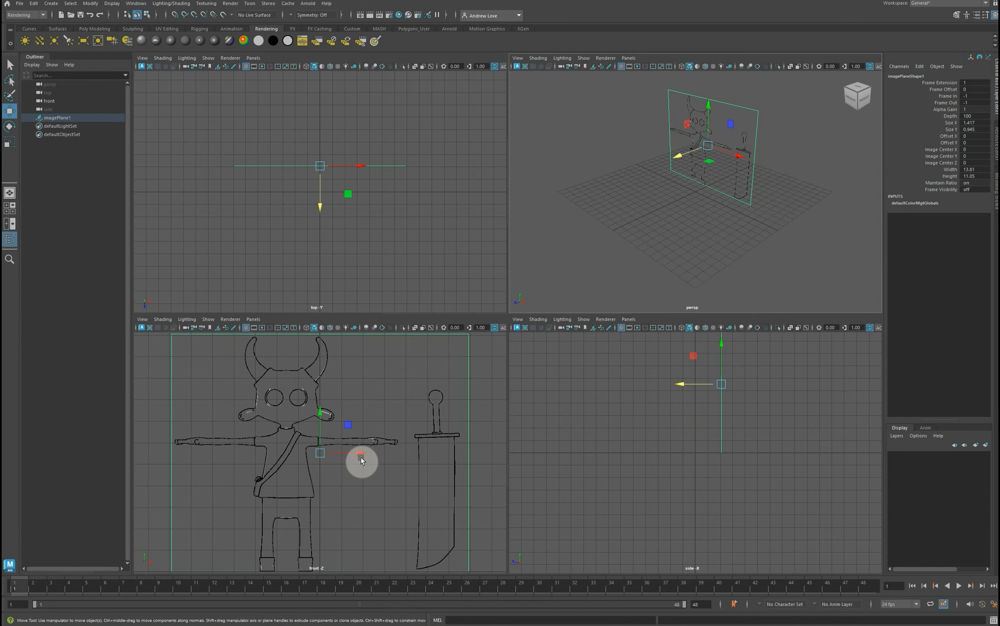
left_click_drag(360, 457, 394, 451)
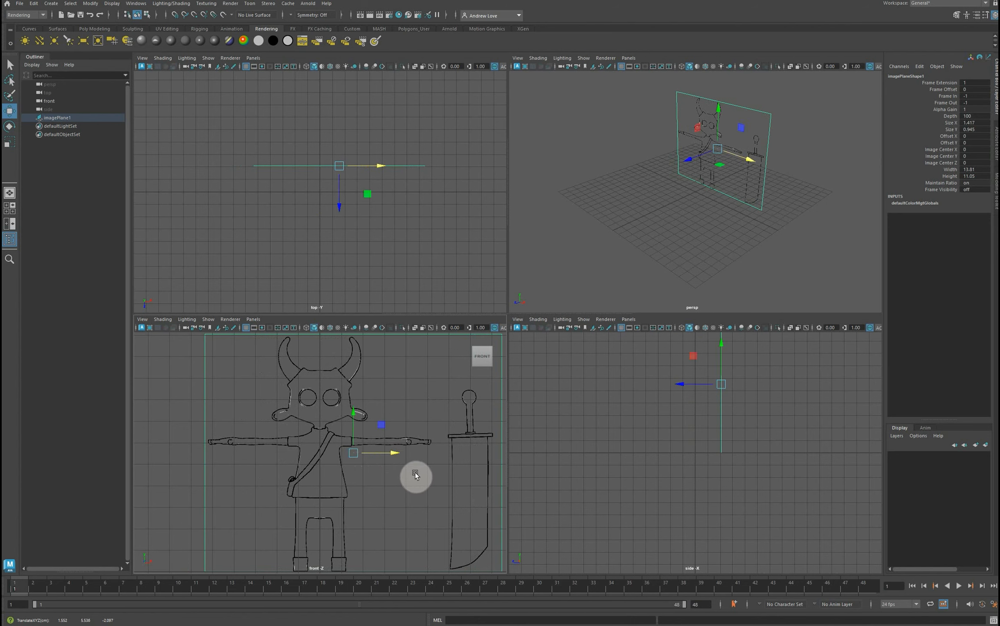
key("space")
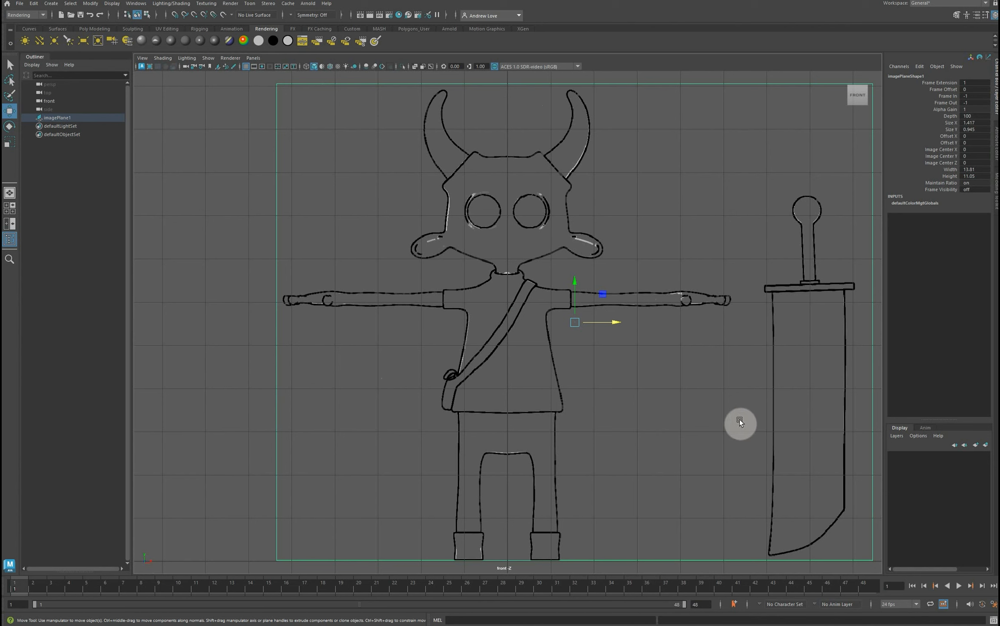
Import Side.png from sourceimages as an image plane in the side view.
key("space")
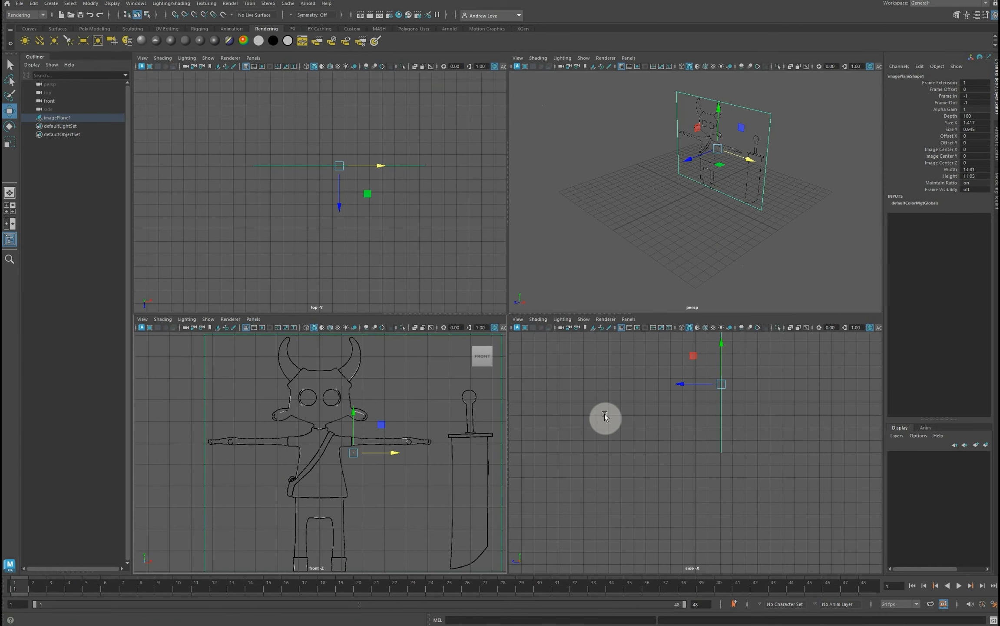
key("space")
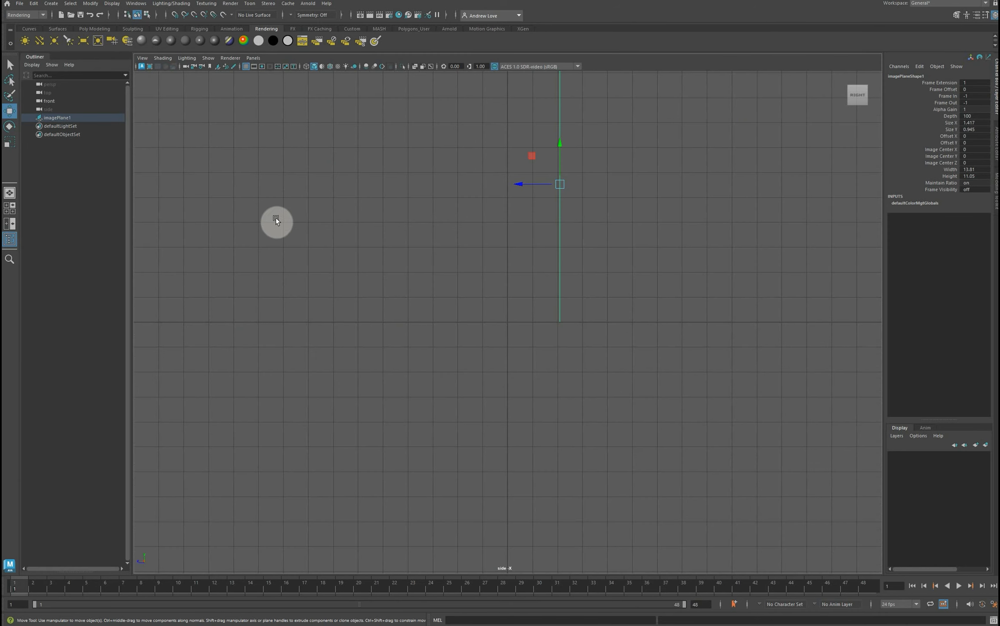
left_click(142, 60)
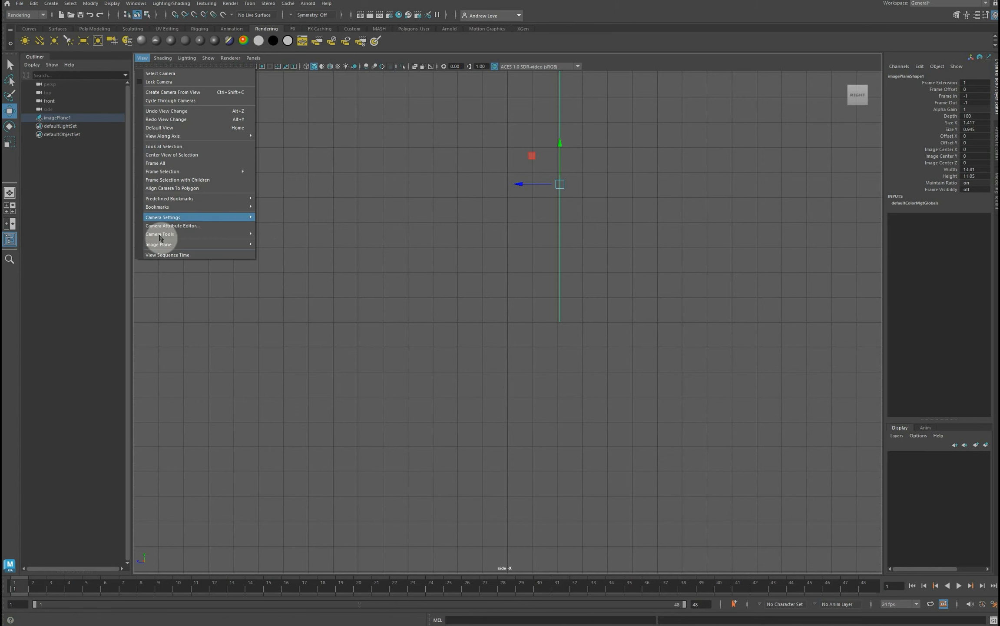
mouse_move(171, 249)
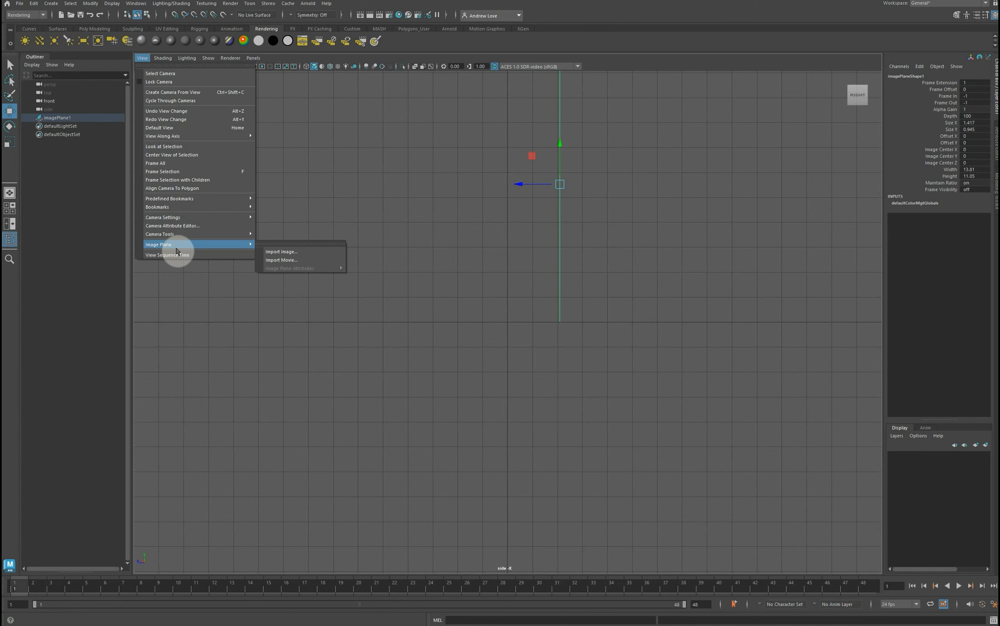
left_click(272, 252)
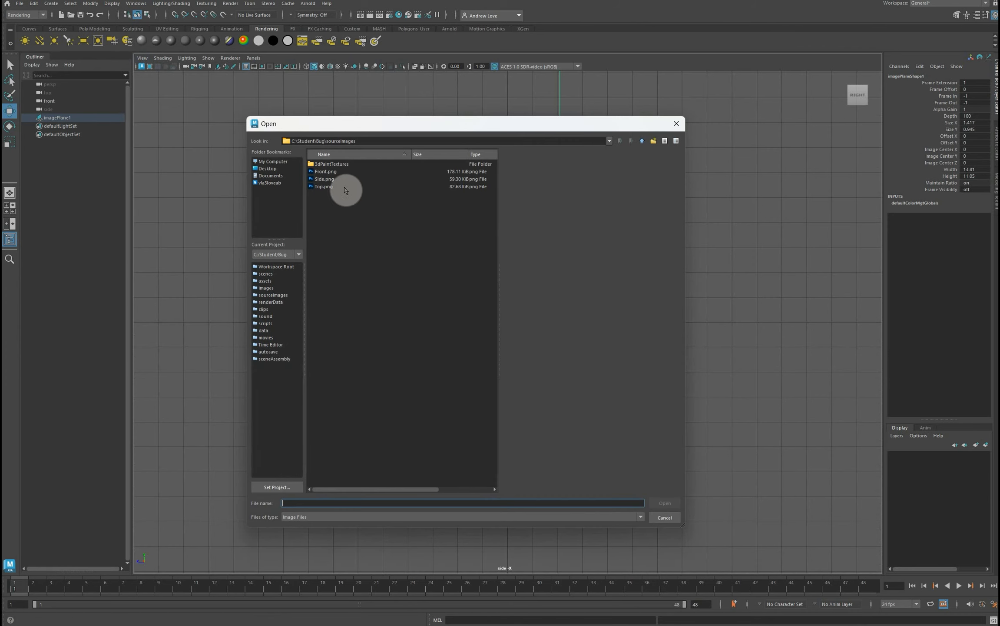
left_click(330, 179)
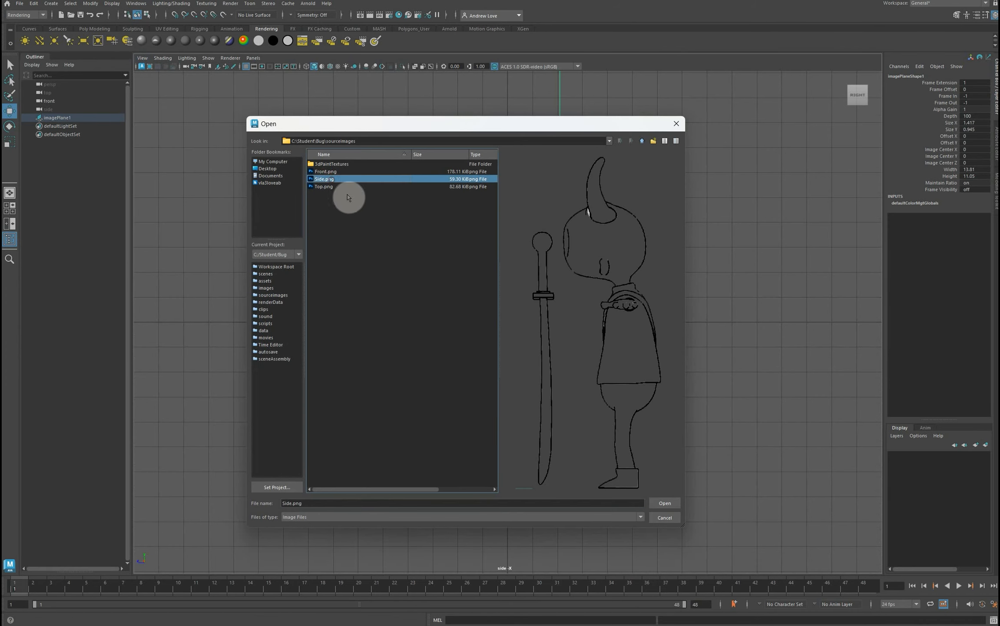
left_click(662, 503)
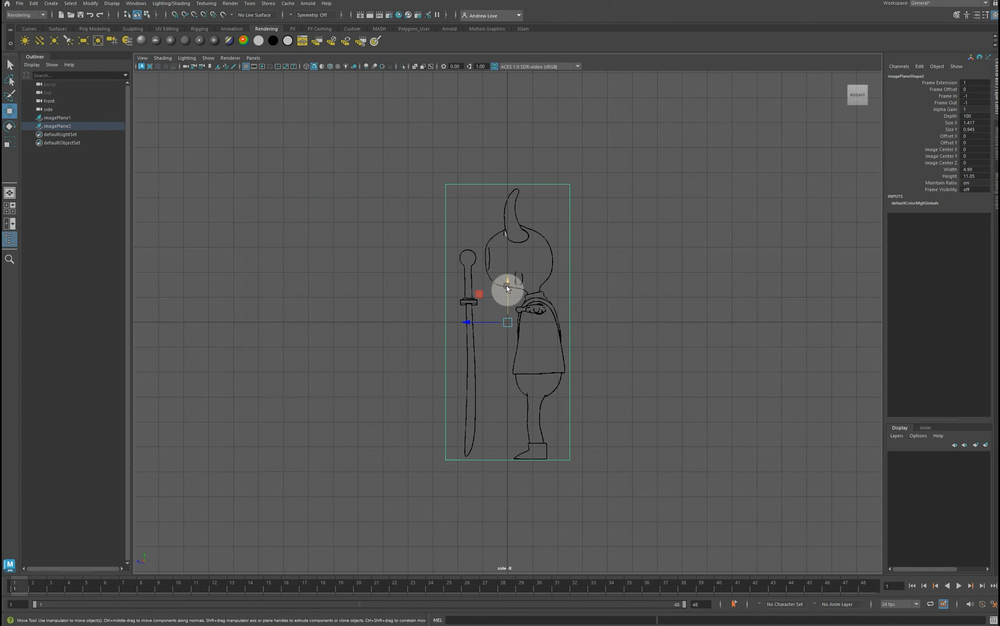
Move the side image plane up about 5.54 cm in Y and forward about 1.08 cm in Z to centre the character on the grid axes.
left_click_drag(506, 285, 492, 147)
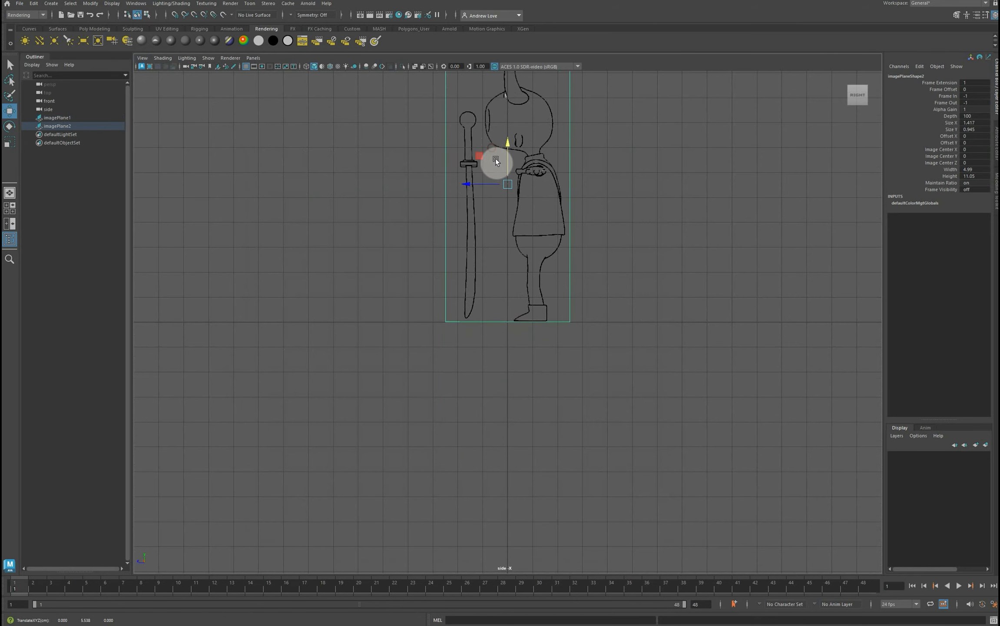
key("f")
left_click_drag(471, 323, 425, 322)
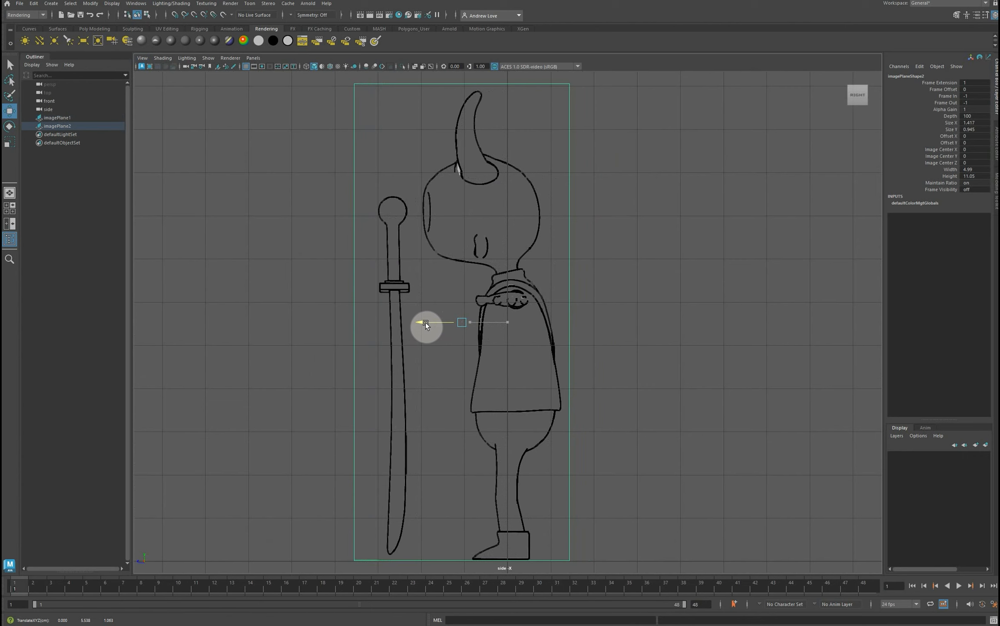
left_click_drag(424, 322, 425, 322)
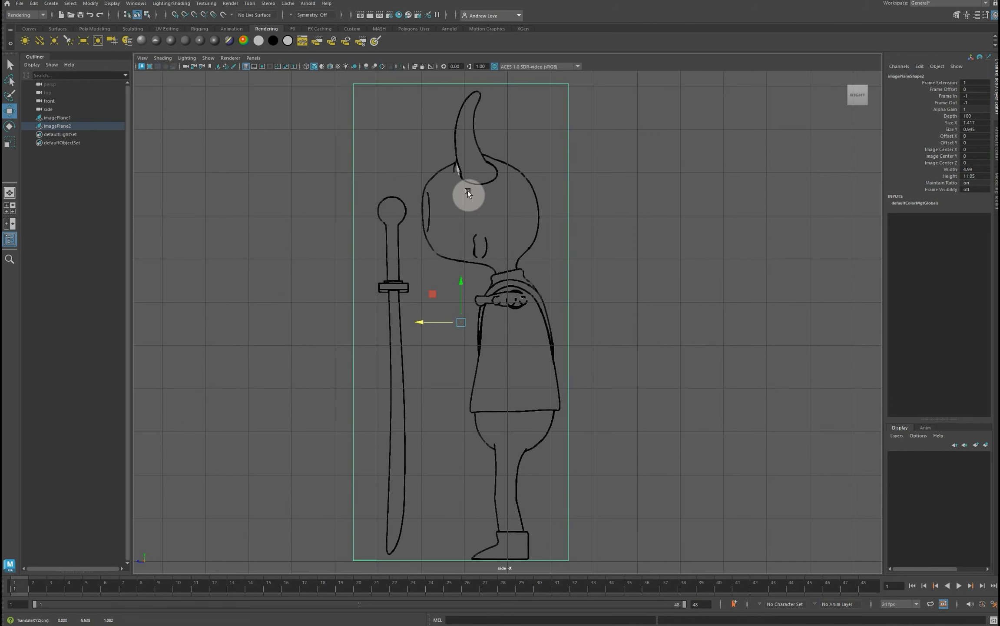
Move the side image plane about 5.26 cm in negative X, clear of the front drawing, and leave nothing selected.
key("space")
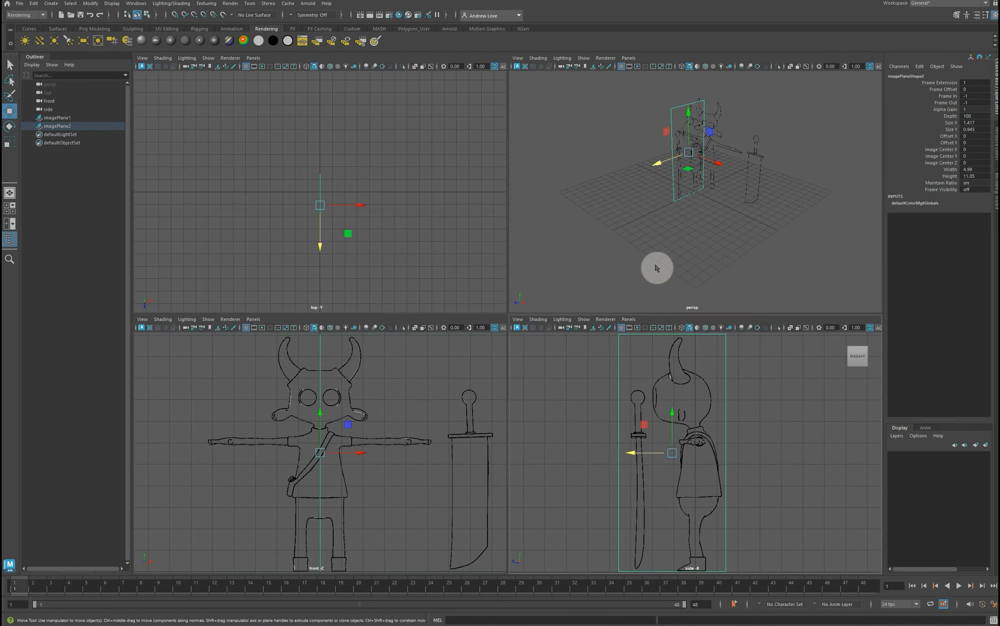
key("space")
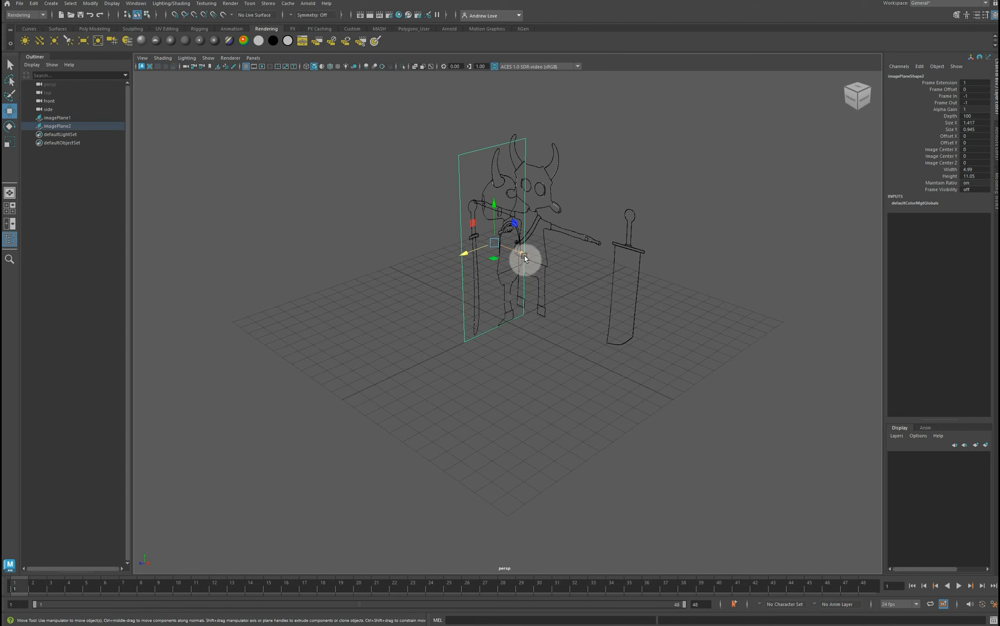
left_click_drag(524, 255, 469, 229)
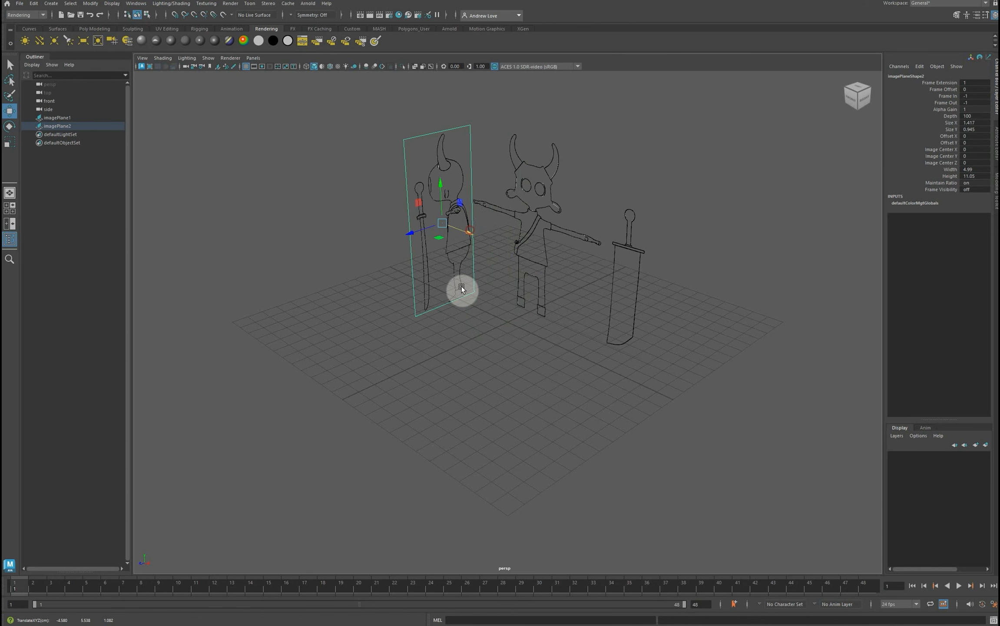
key("space")
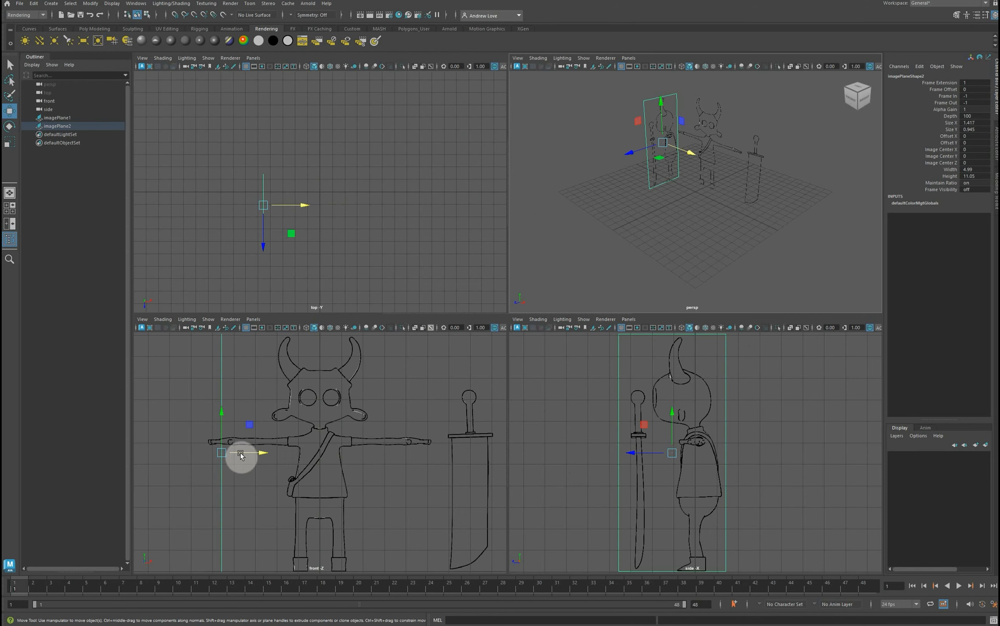
left_click_drag(262, 452, 250, 452)
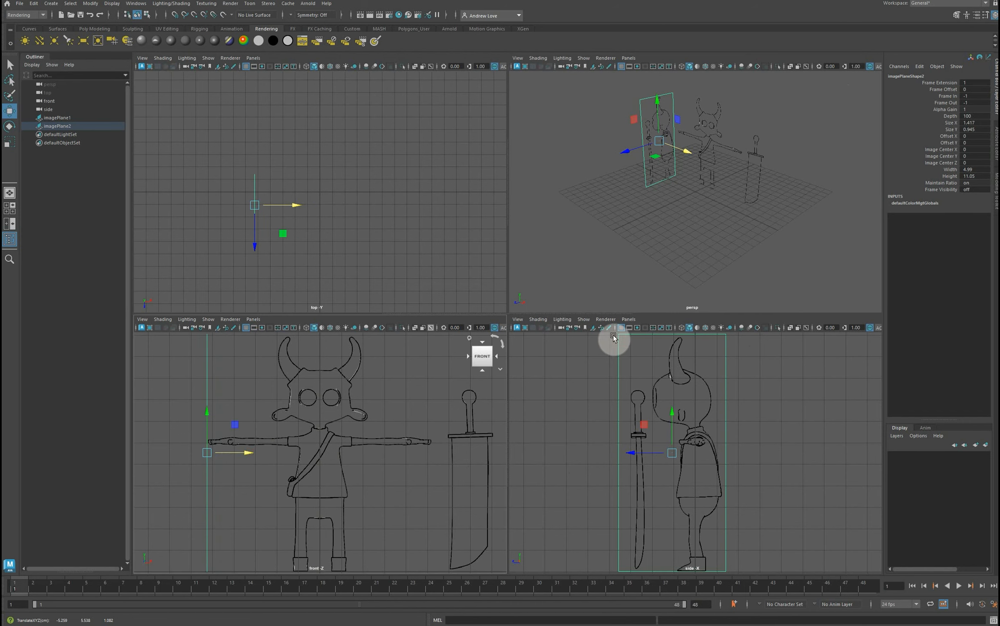
left_click(738, 174)
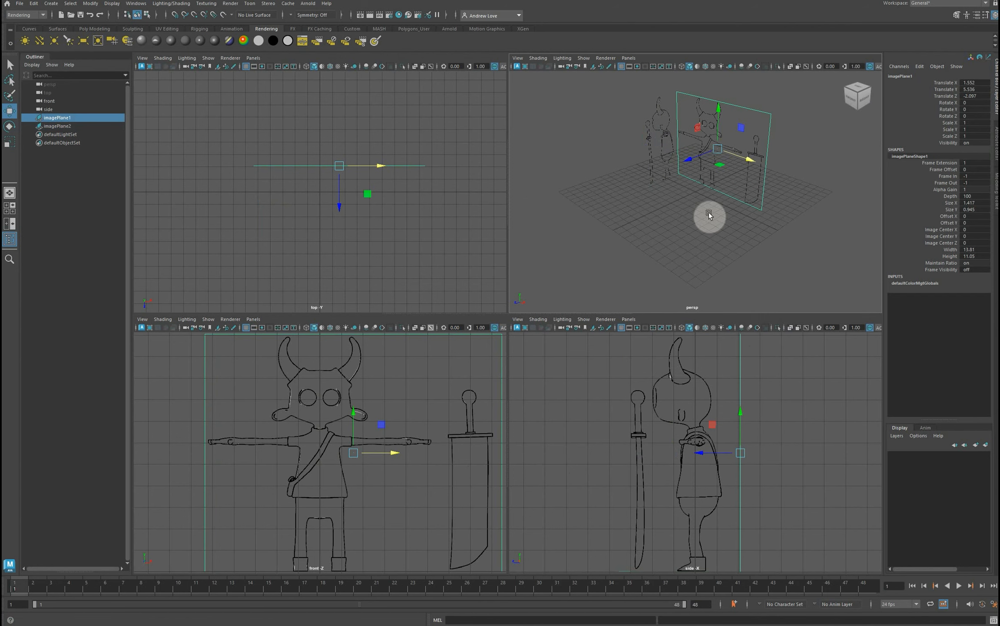
left_click(692, 225)
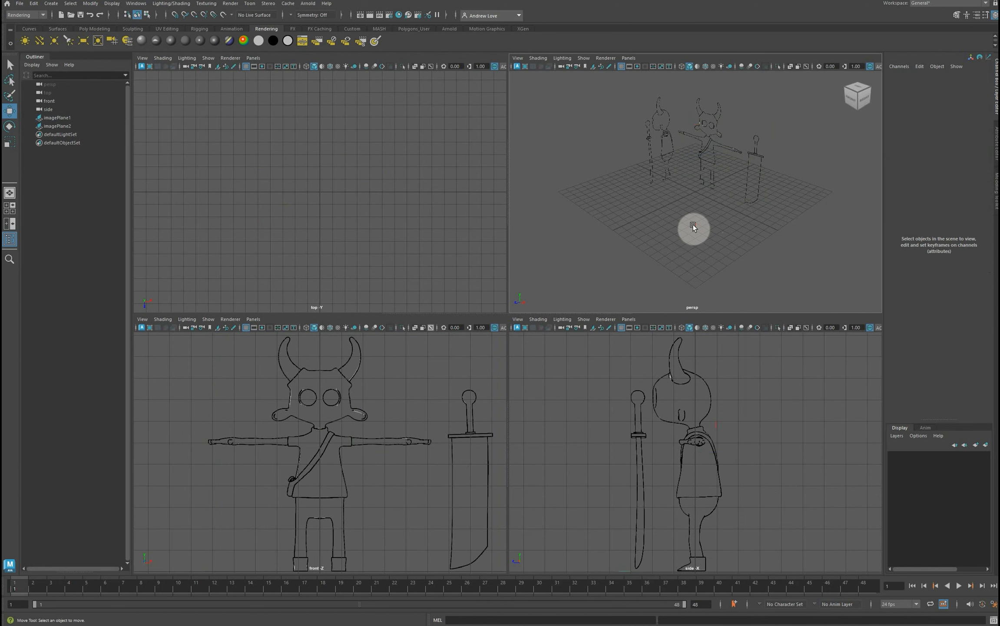
Maximize the top orthographic view and open the image import for a new image plane there.
key("space")
left_click_drag(420, 339, 358, 353, "alt")
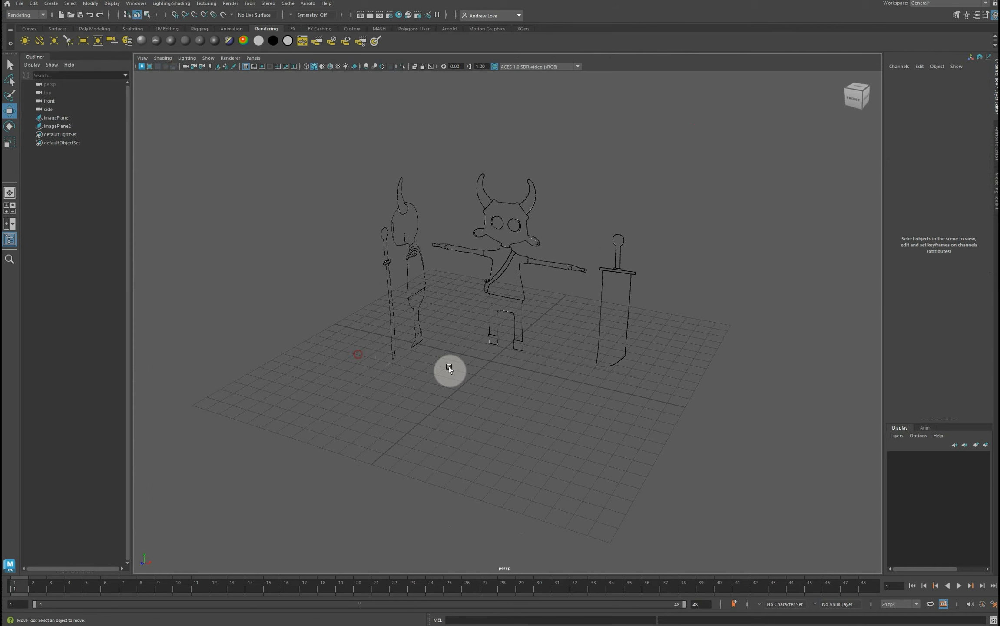
key("space")
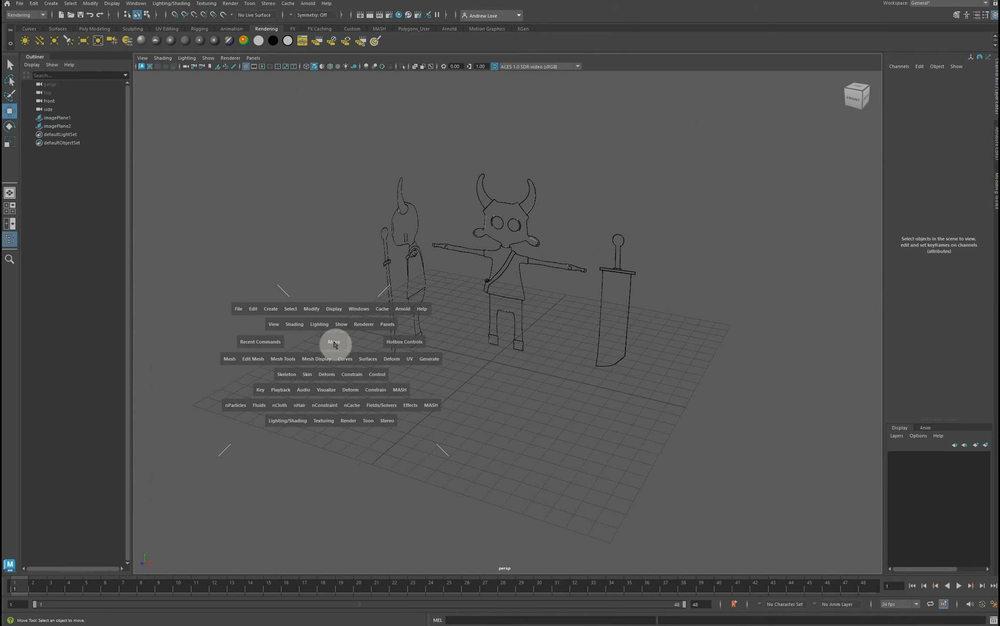
key("space")
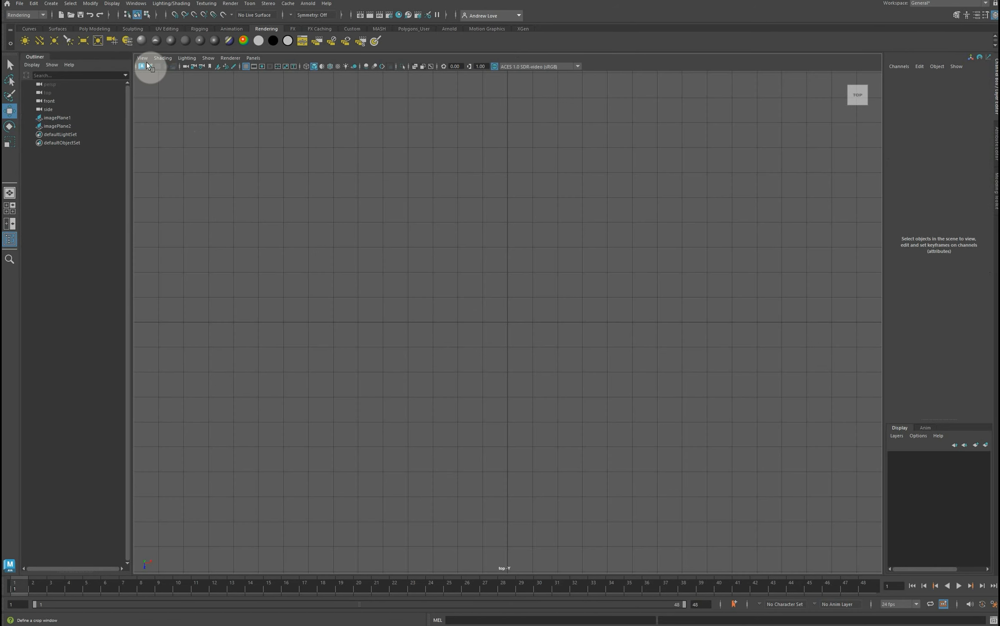
left_click(145, 59)
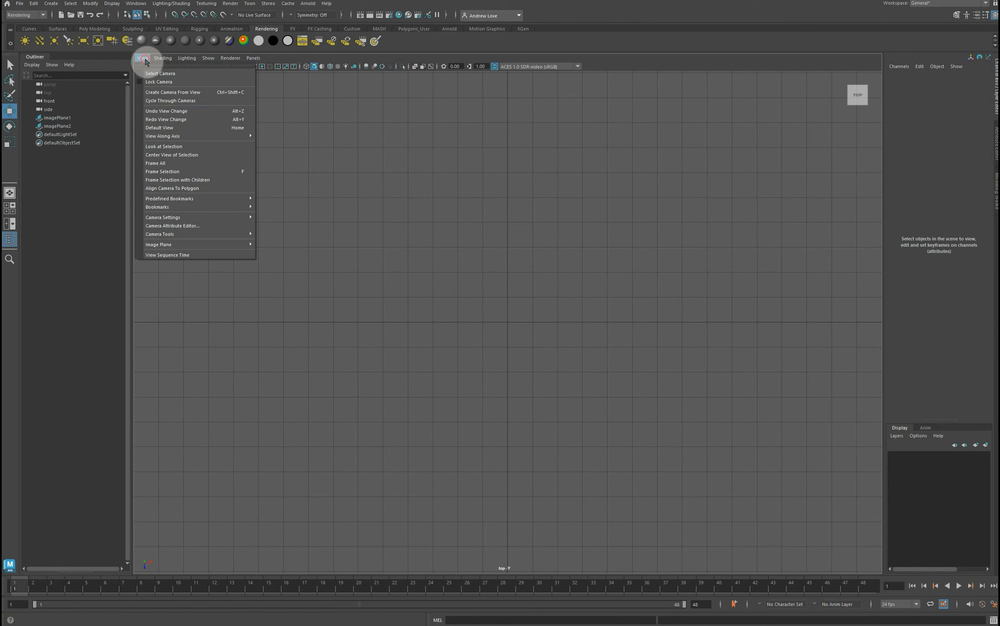
left_click(216, 246)
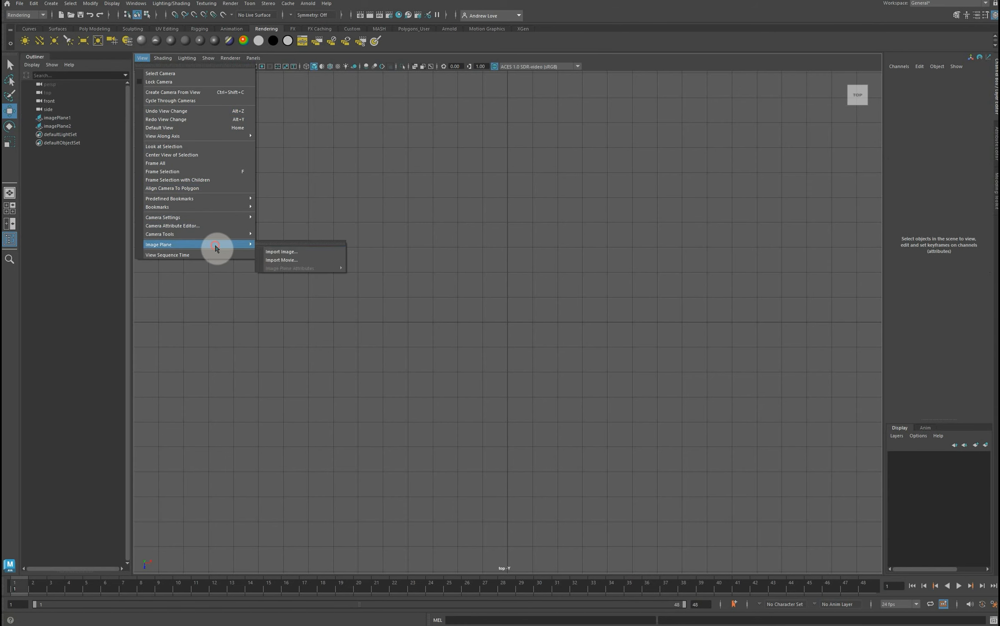
left_click(274, 252)
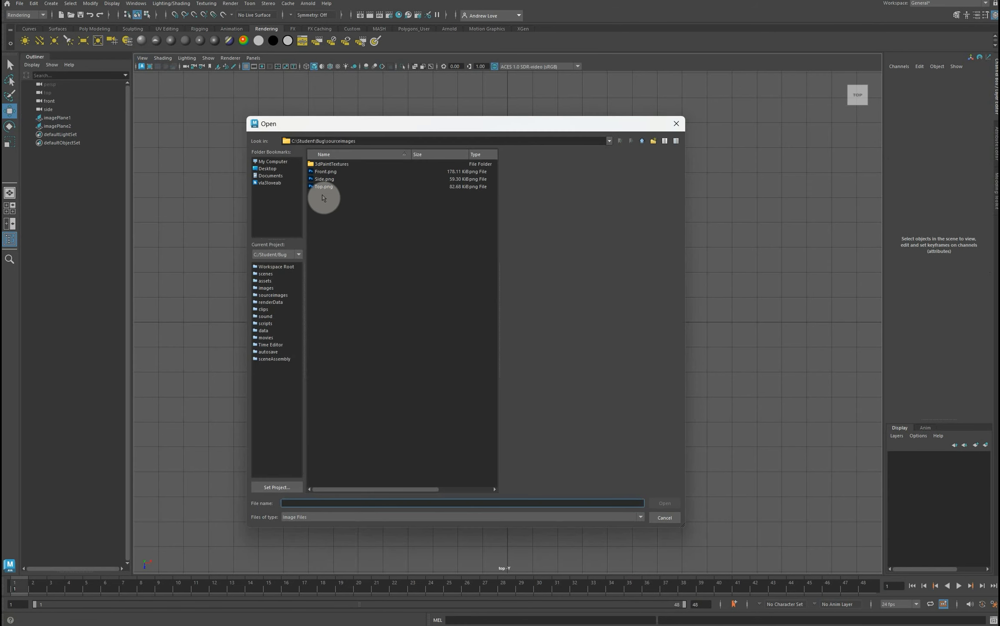
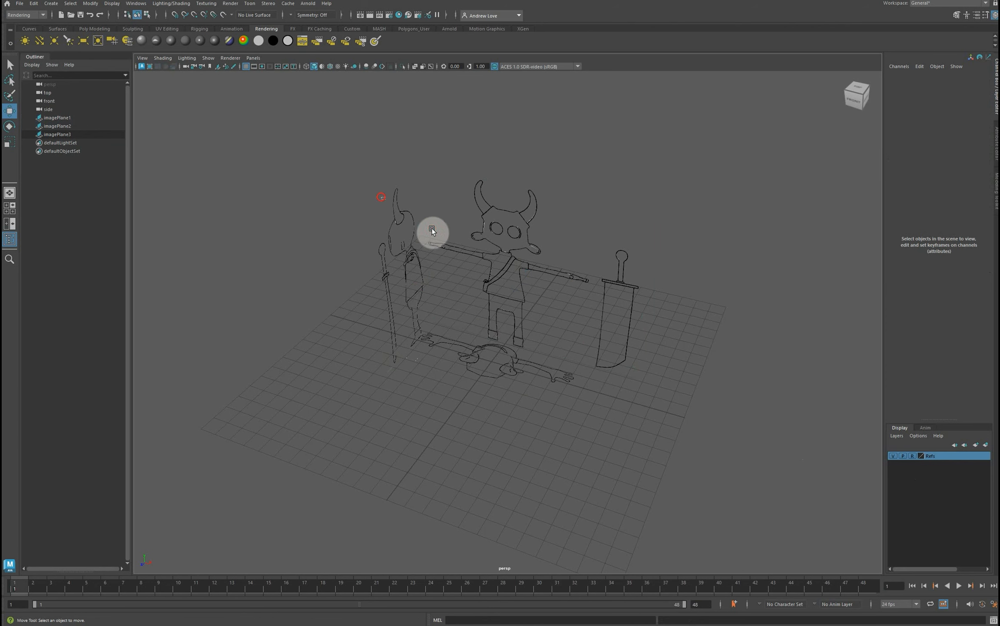
Test whether the image planes on the Refs layer can be selected by name and directly in the scene, and inspect them in perspective.
left_click(53, 118)
left_click(54, 125)
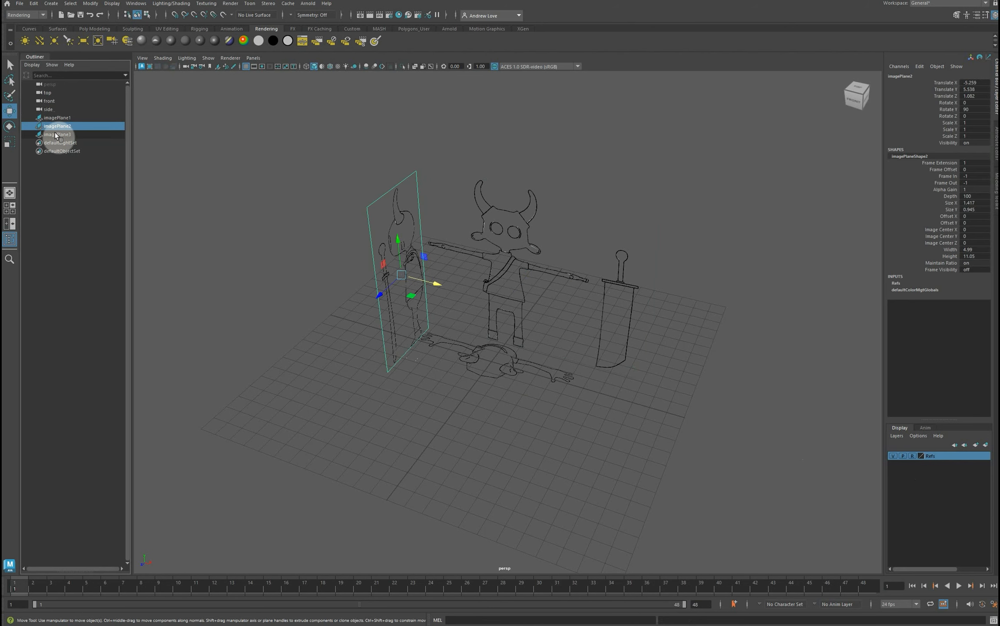
left_click(382, 203)
left_click(508, 265)
left_click(526, 351)
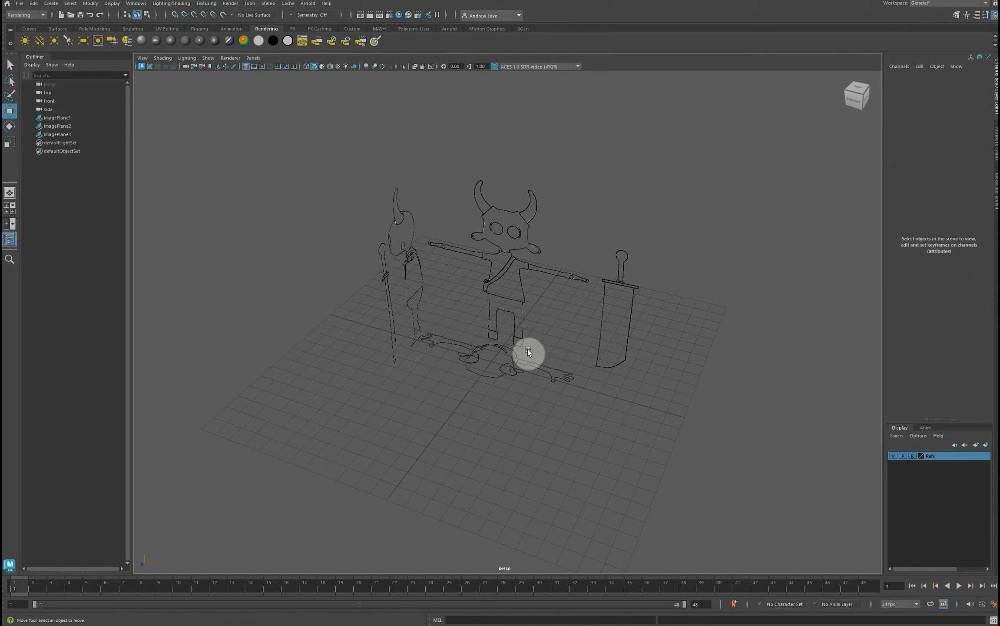
left_click_drag(402, 409, 264, 406, "alt")
scroll(420, 395, "up", 5)
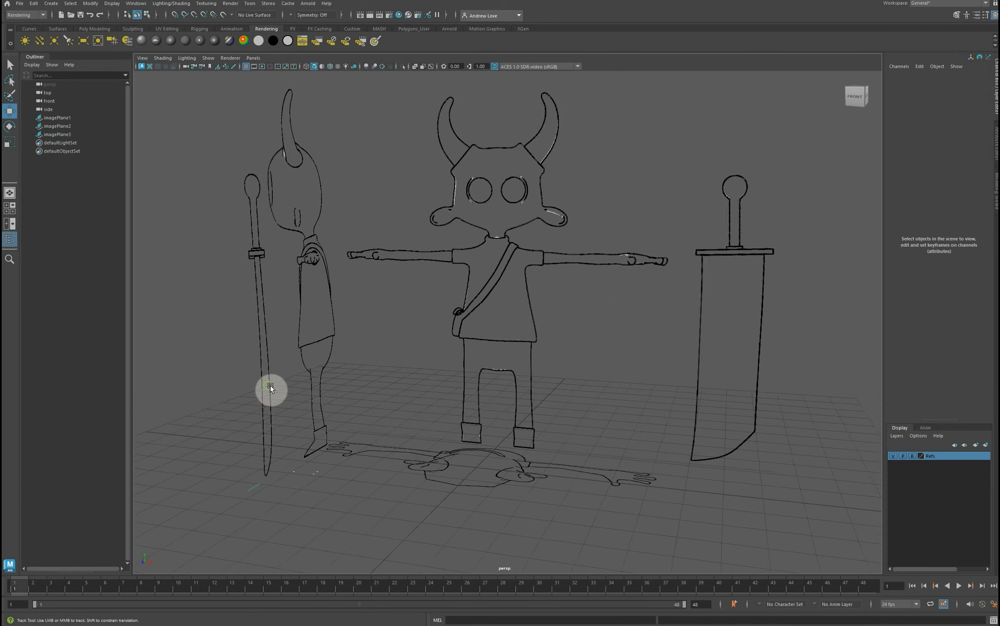
Save the scene as a Maya Binary file named Bug Stage 1 Refs.
middle_click_drag(268, 385, 281, 393, "alt")
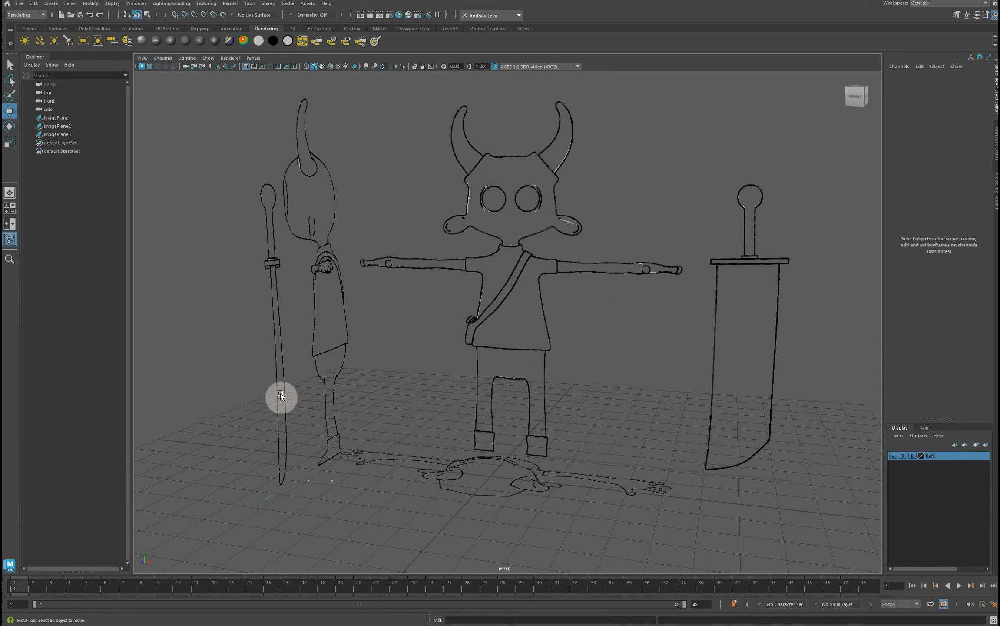
left_click(18, 4)
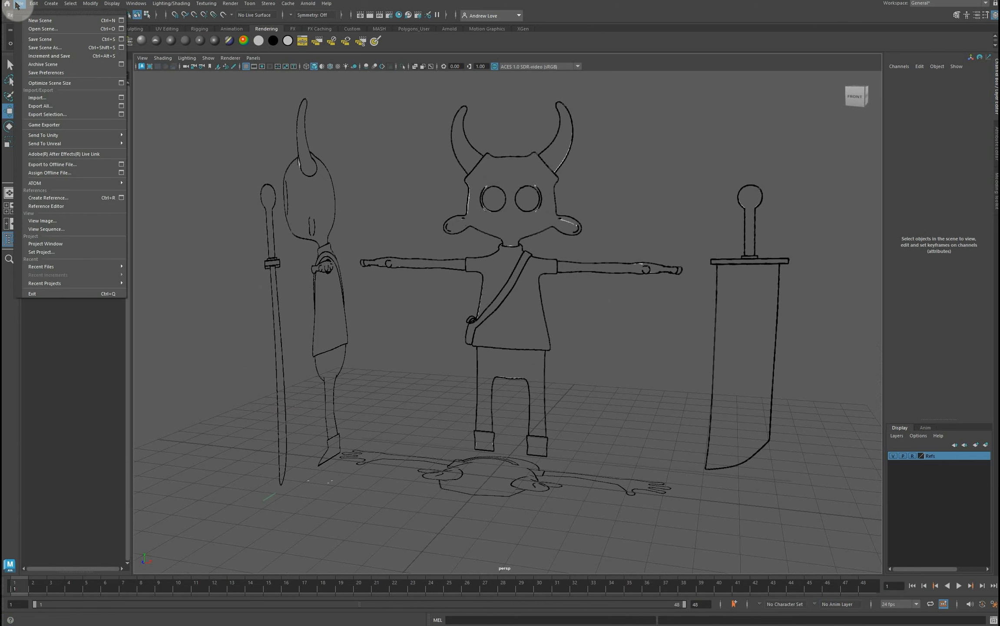
left_click(50, 40)
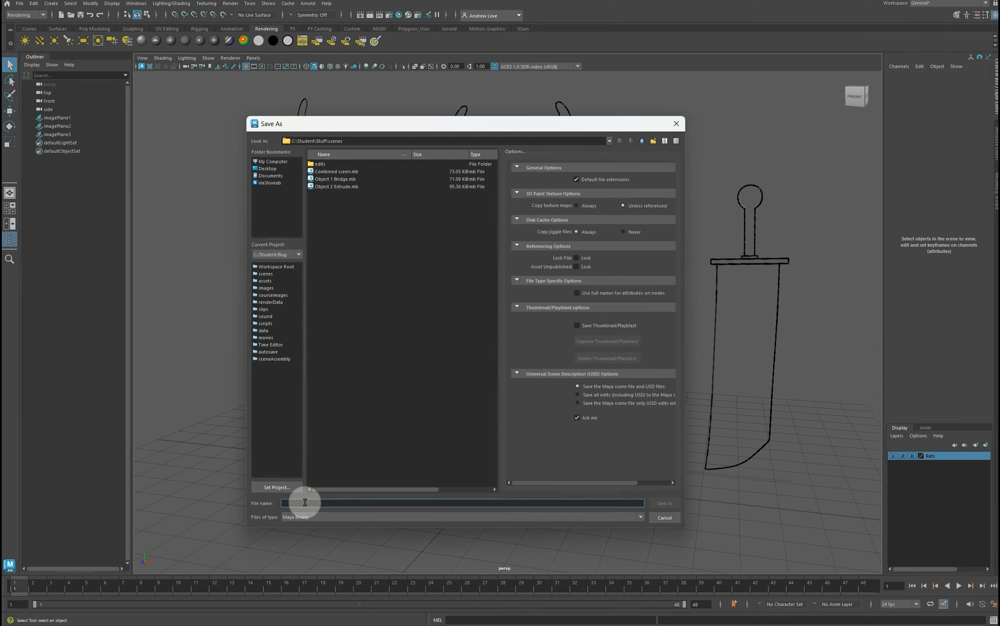
type("Bug Stage 1 Refs")
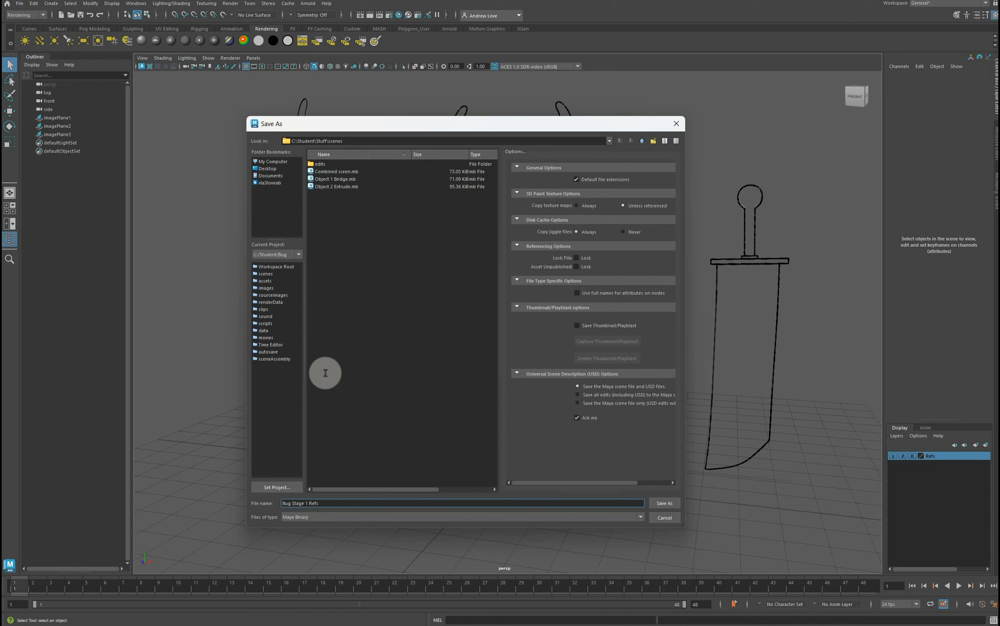
left_click(666, 504)
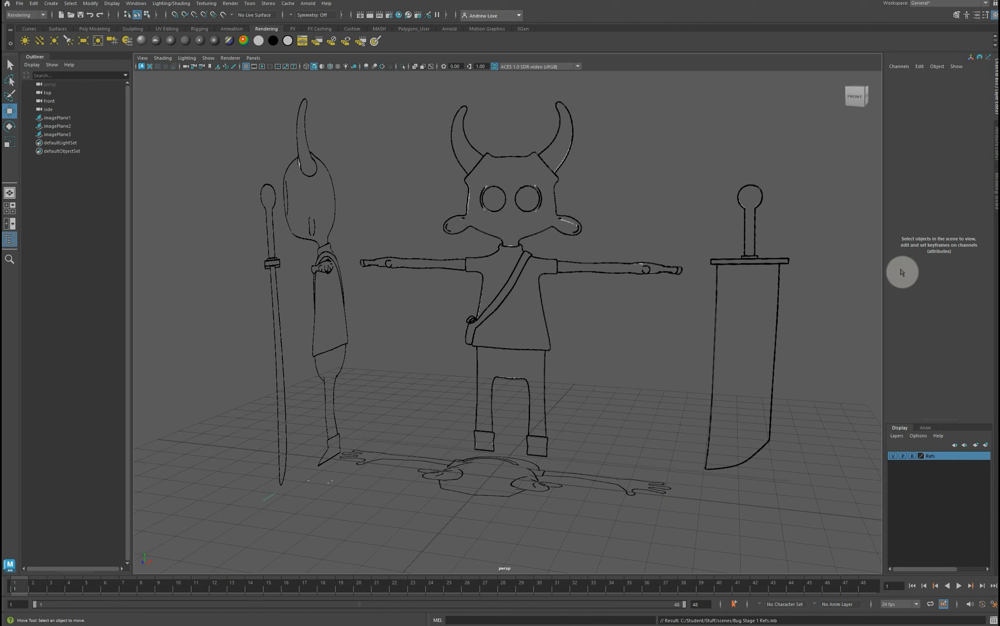
Create a polygon cube at the origin and raise it about 4.6 cm in Y to the character's torso.
left_click_drag(483, 464, 436, 432, "alt")
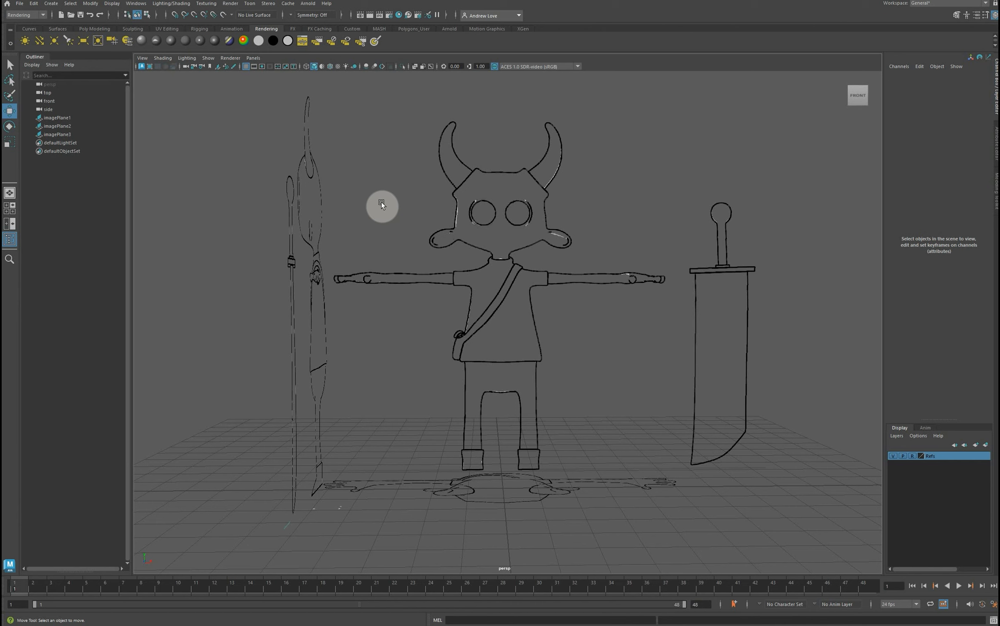
left_click(98, 29)
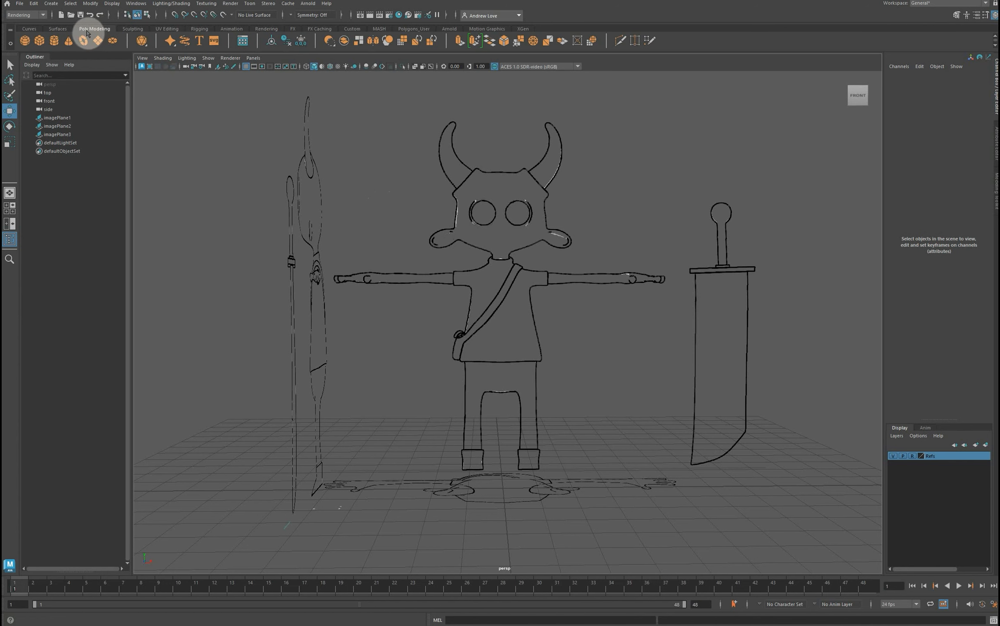
key("g")
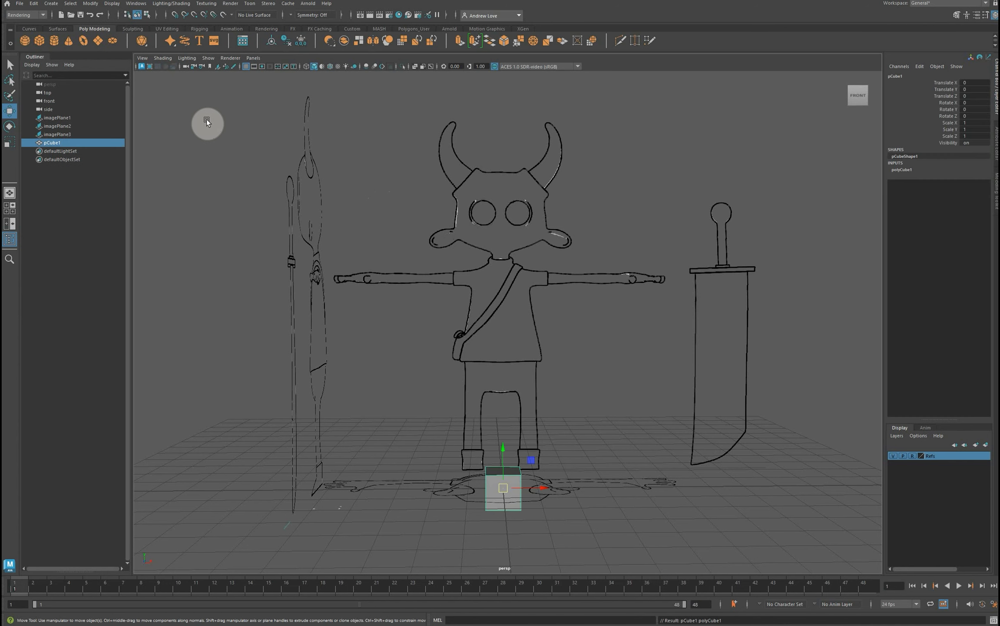
left_click_drag(503, 450, 501, 289)
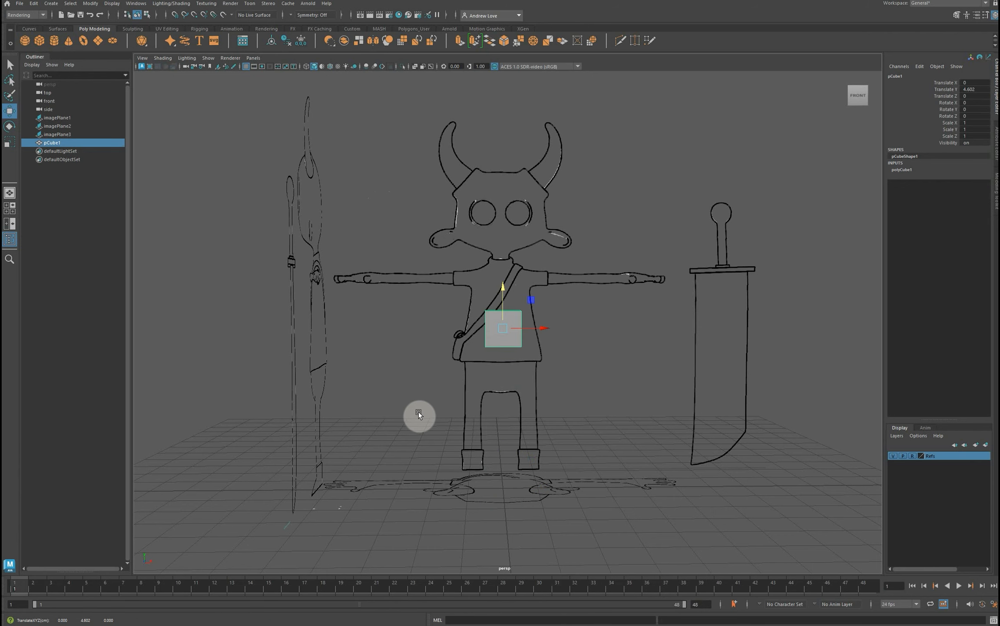
In the maximized front view, switch to the Modeling menu set and smooth the cube with 2 exponential division levels.
key("space")
key("space")
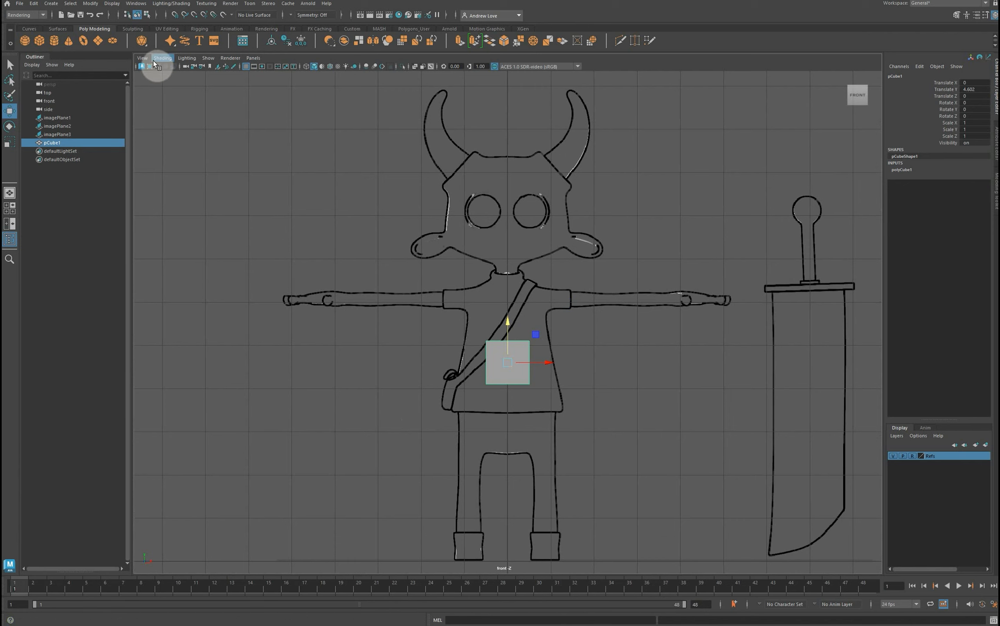
left_click(42, 15)
left_click(33, 24)
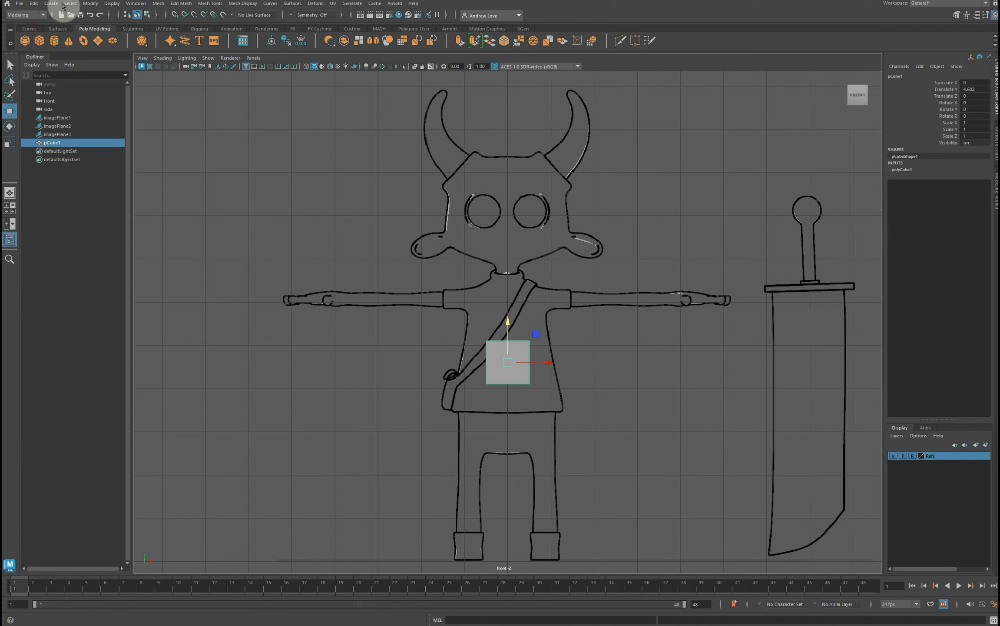
left_click(159, 4)
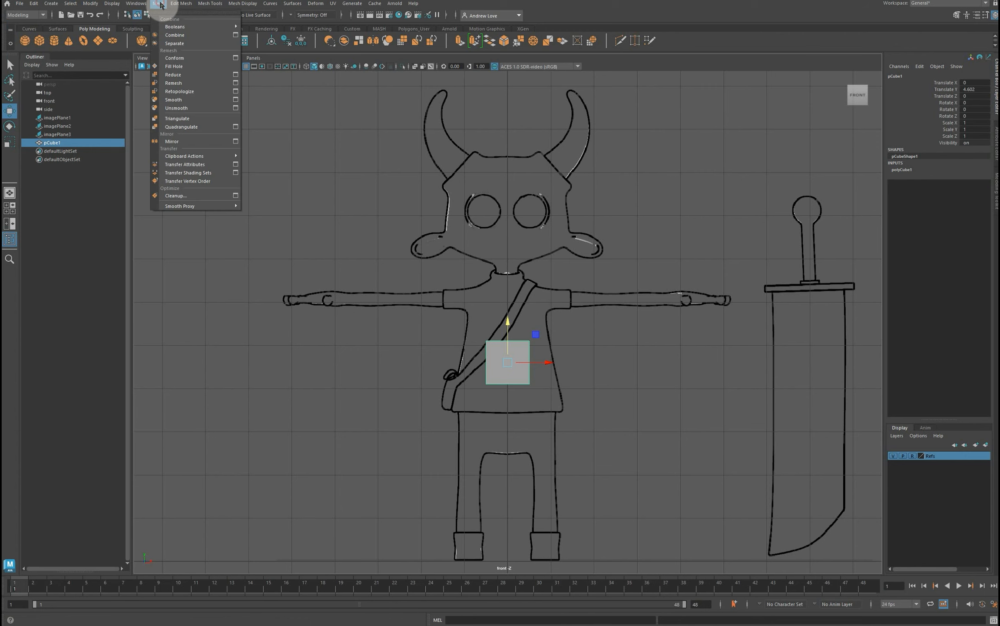
left_click(235, 100)
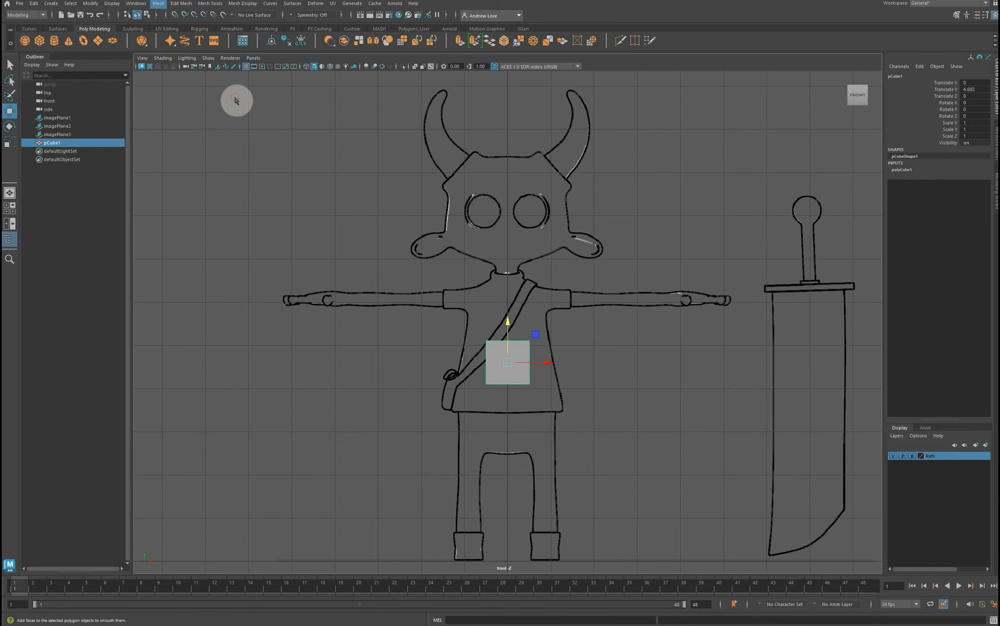
double_click(149, 183)
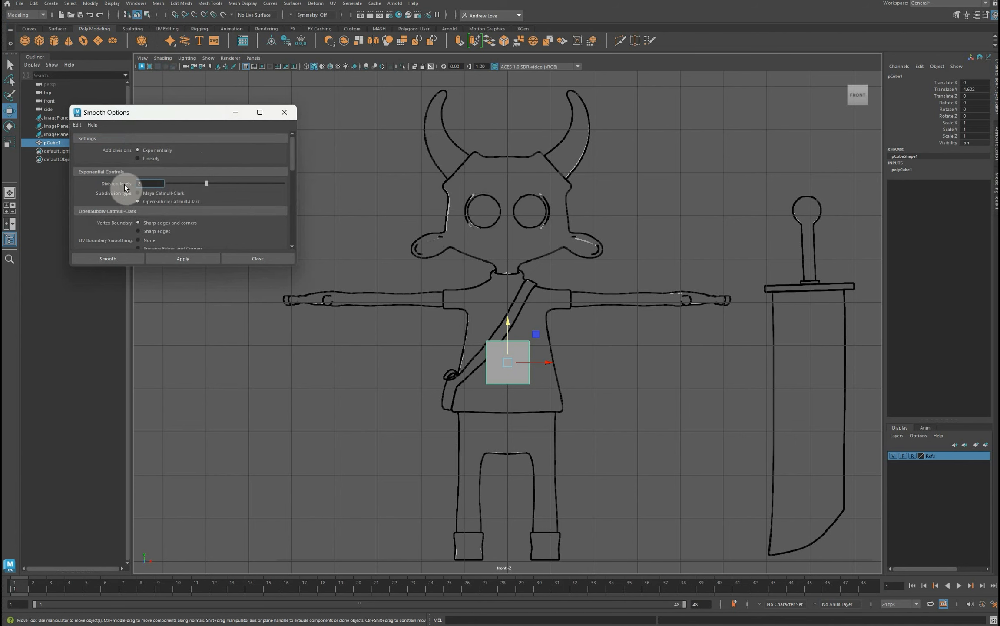
left_click(172, 258)
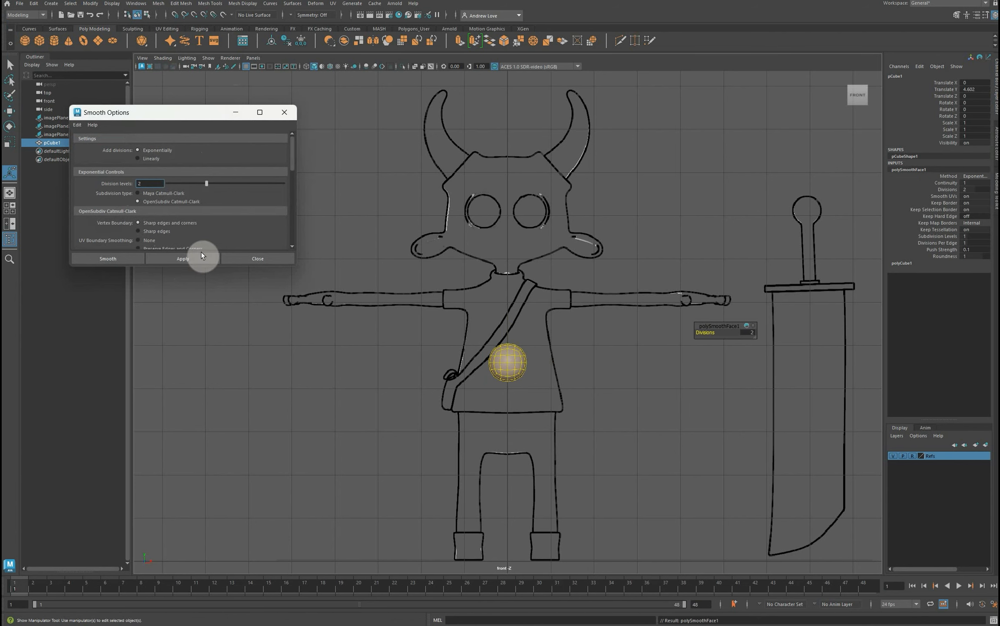
left_click(260, 260)
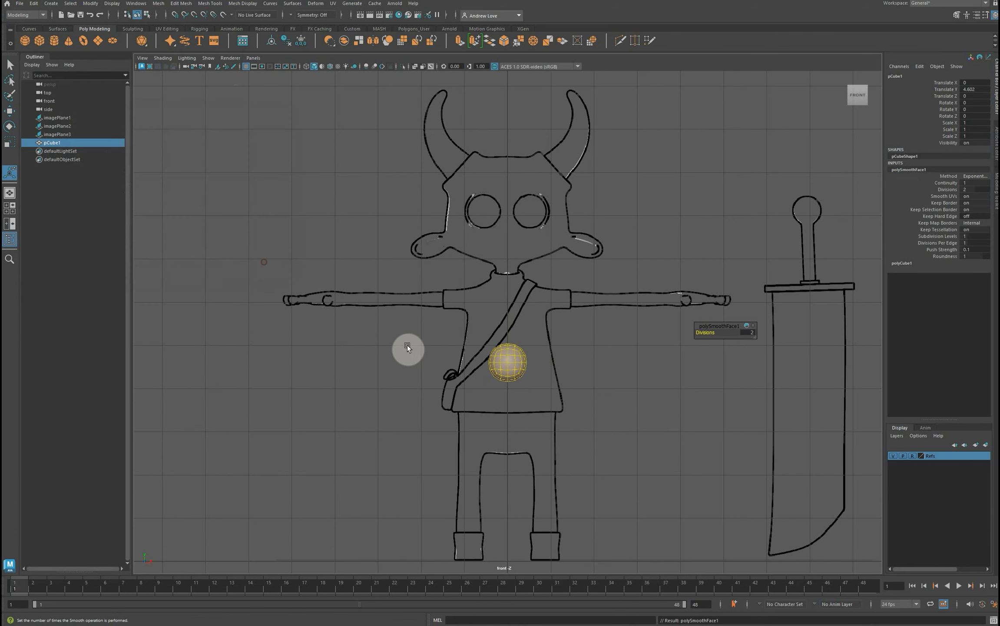
Scale the smoothed cube uniformly to about 2.435 so it roughly fills the width of the torso drawing.
left_click(508, 364)
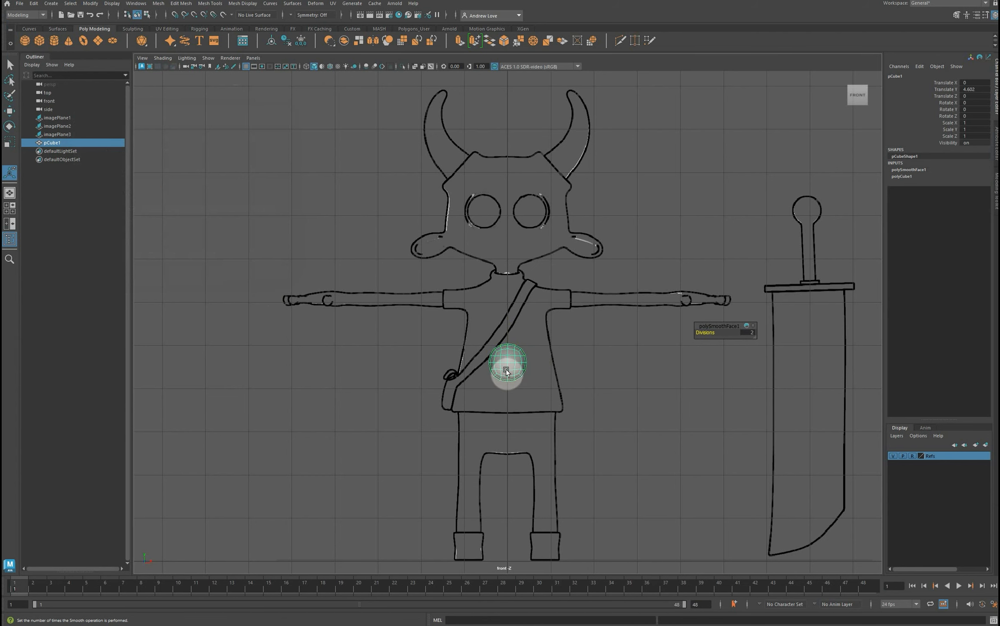
key("r")
left_click_drag(508, 365, 554, 386)
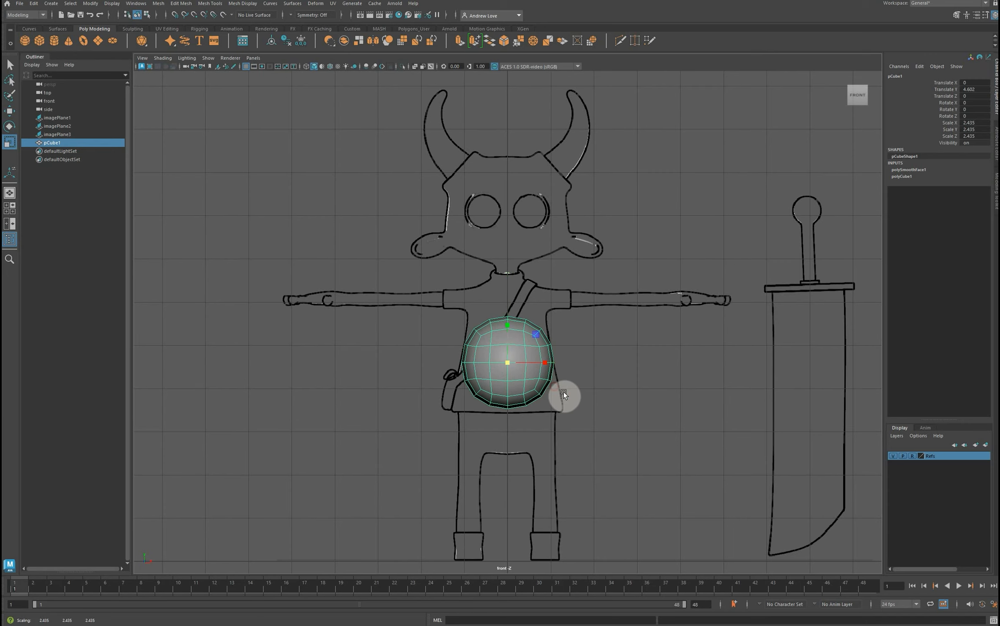
Shift the front image plane slightly in positive X to about 1.566 cm, centring the drawing on the smoothed cube.
scroll(564, 392, "up", 4)
scroll(563, 392, "up", 2)
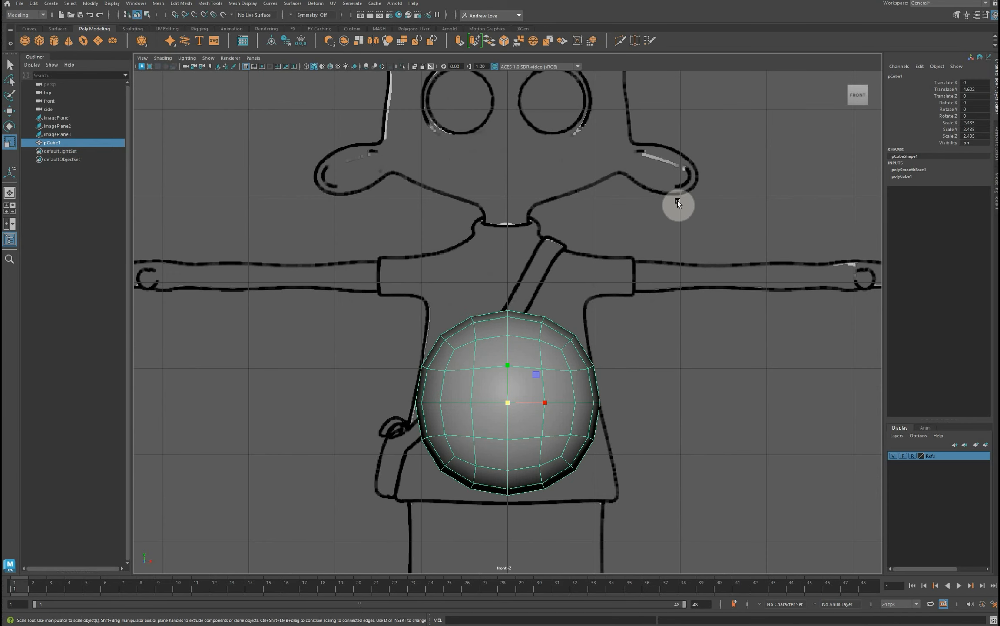
left_click(68, 118)
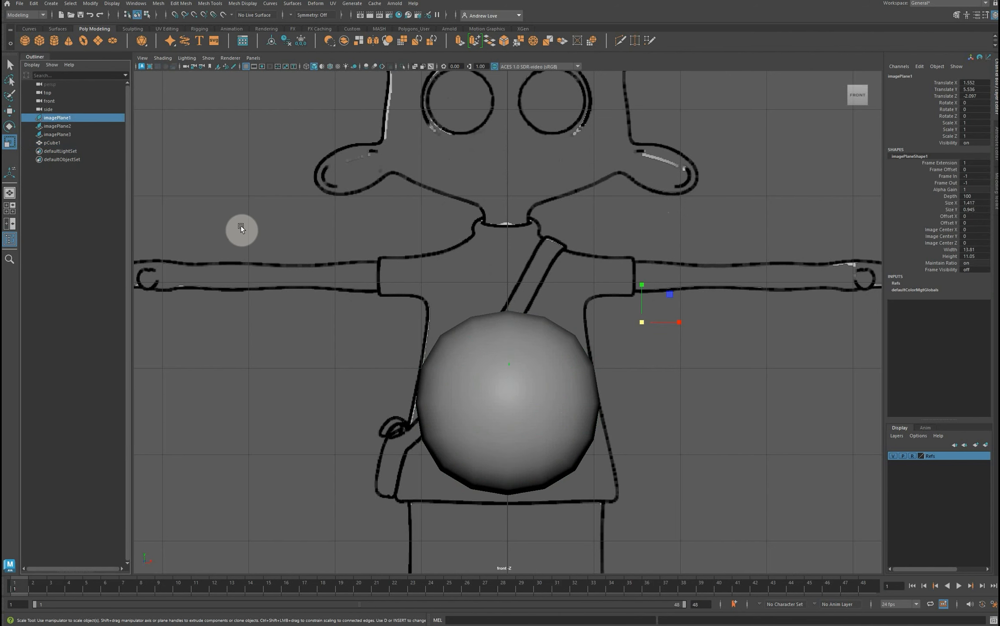
key("w")
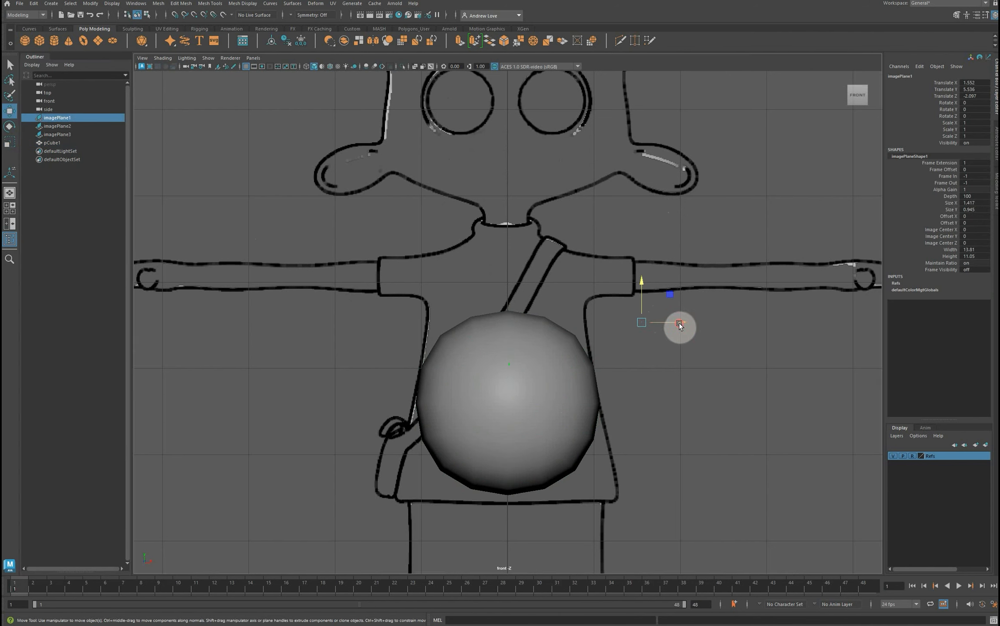
left_click_drag(680, 325, 682, 325)
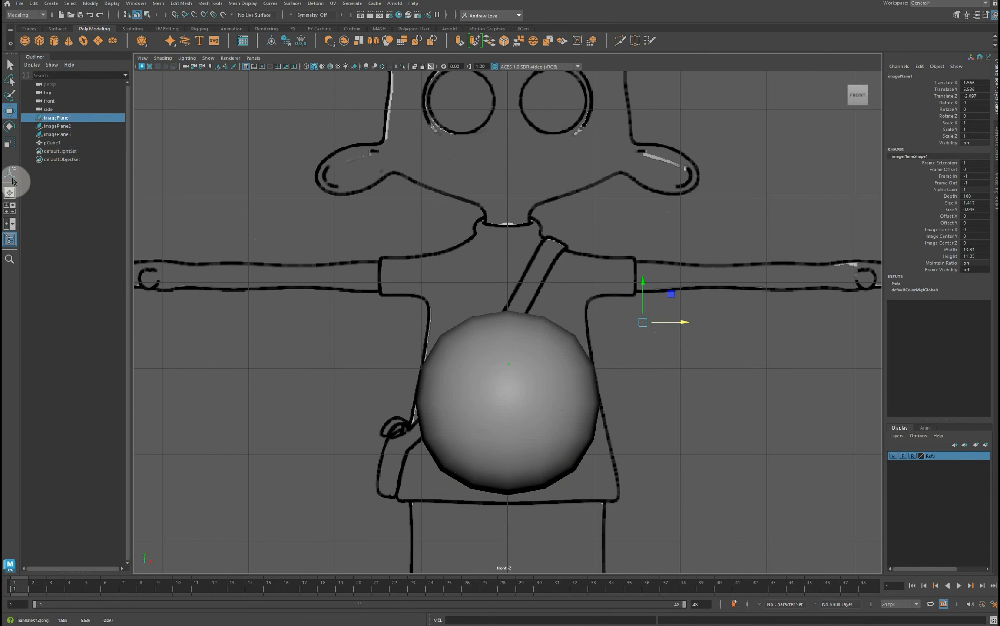
left_click(62, 215)
Raise the smoothed cube's upper vertex rows to the base of the neck and scale them inward to narrow the chest.
left_click(502, 375)
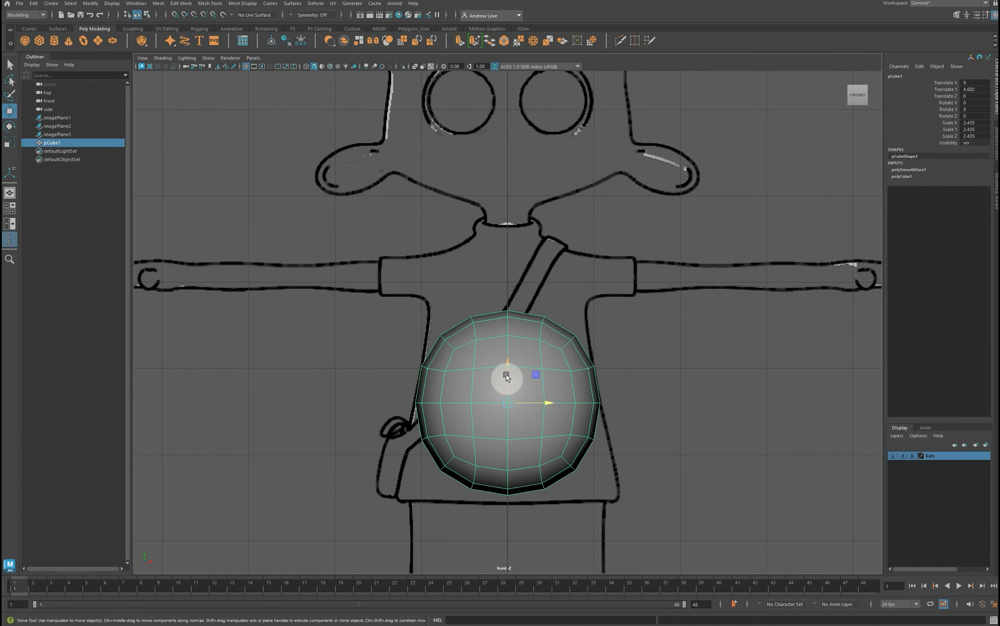
scroll(506, 376, "down", 5)
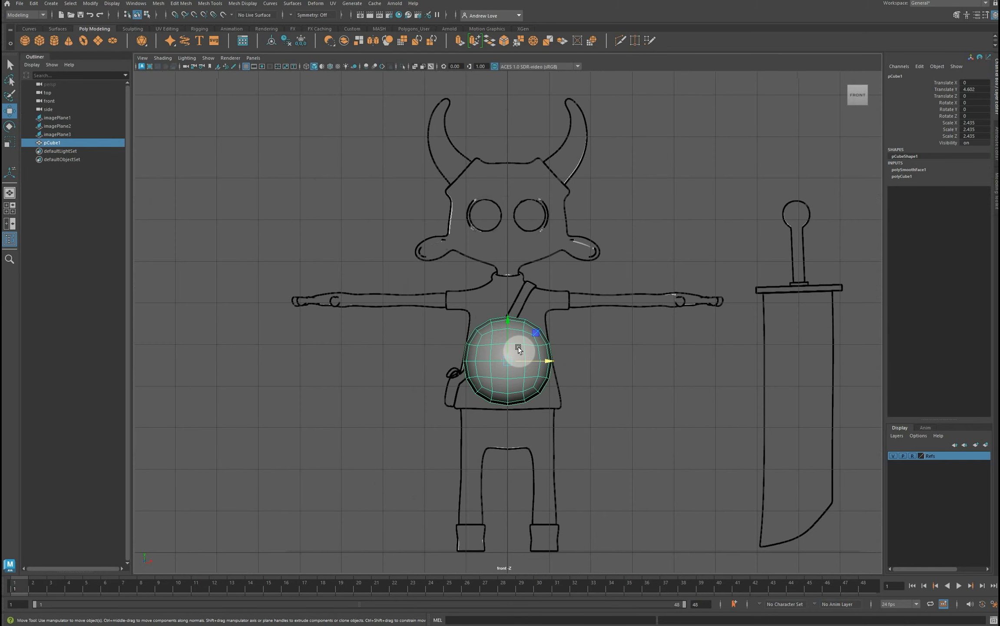
right_click_drag(518, 346, 486, 346)
left_click_drag(433, 302, 567, 349)
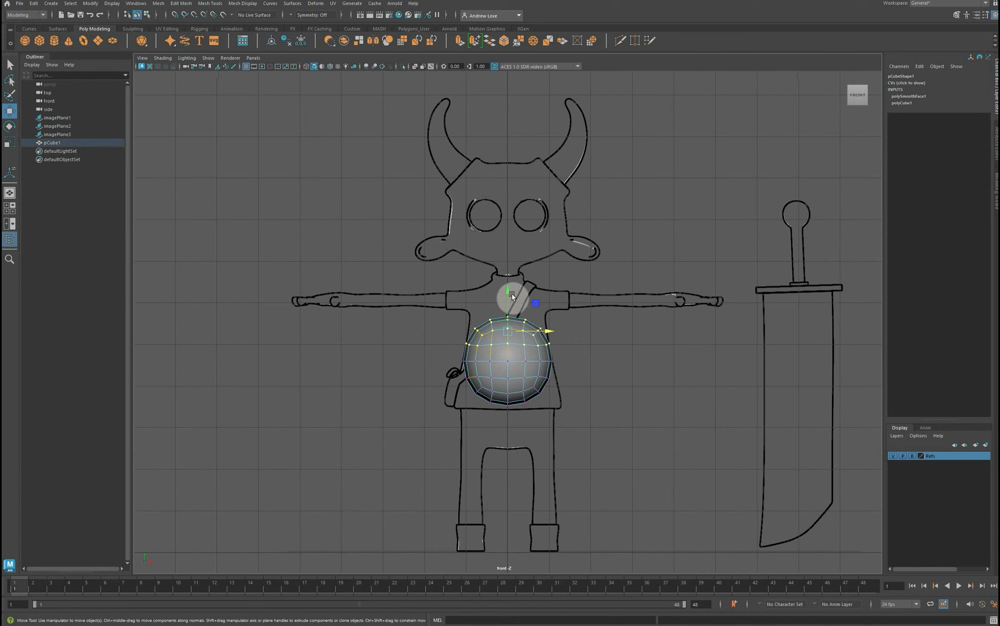
left_click_drag(508, 293, 501, 259)
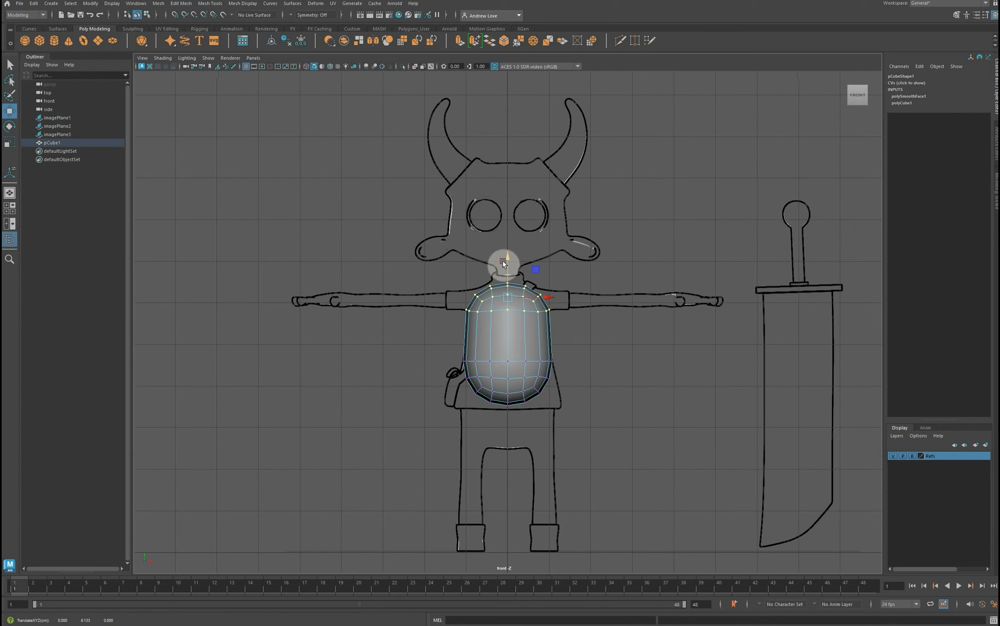
key("r")
left_click_drag(508, 297, 497, 300)
Lower the torso mesh's bottom vertex rows to the crotch line and scale them outward slightly to the hip width.
left_click_drag(446, 352, 573, 416)
left_click_drag(427, 366, 595, 428)
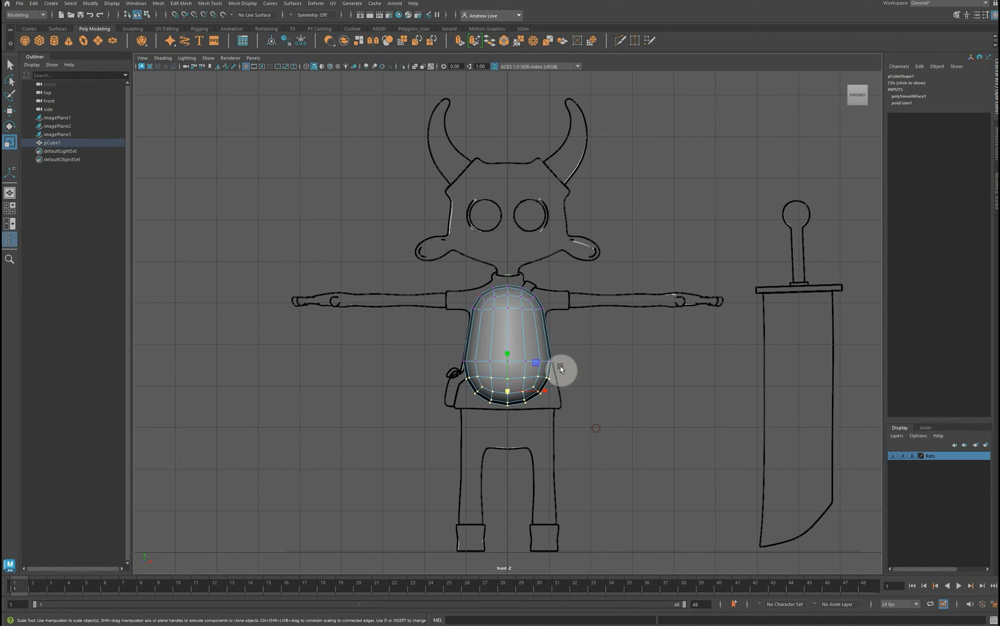
key("w")
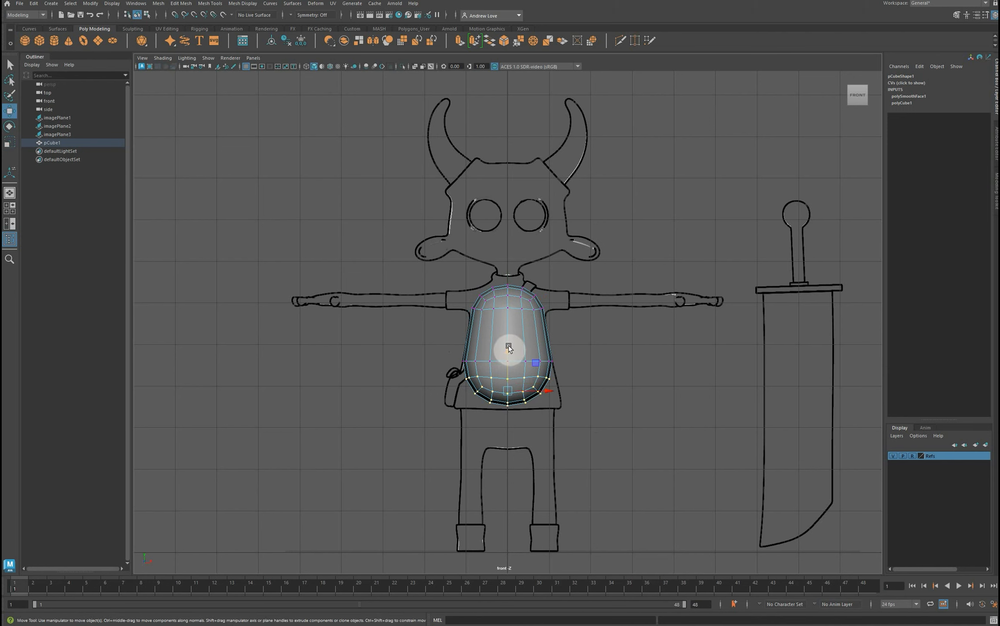
left_click_drag(508, 347, 509, 388)
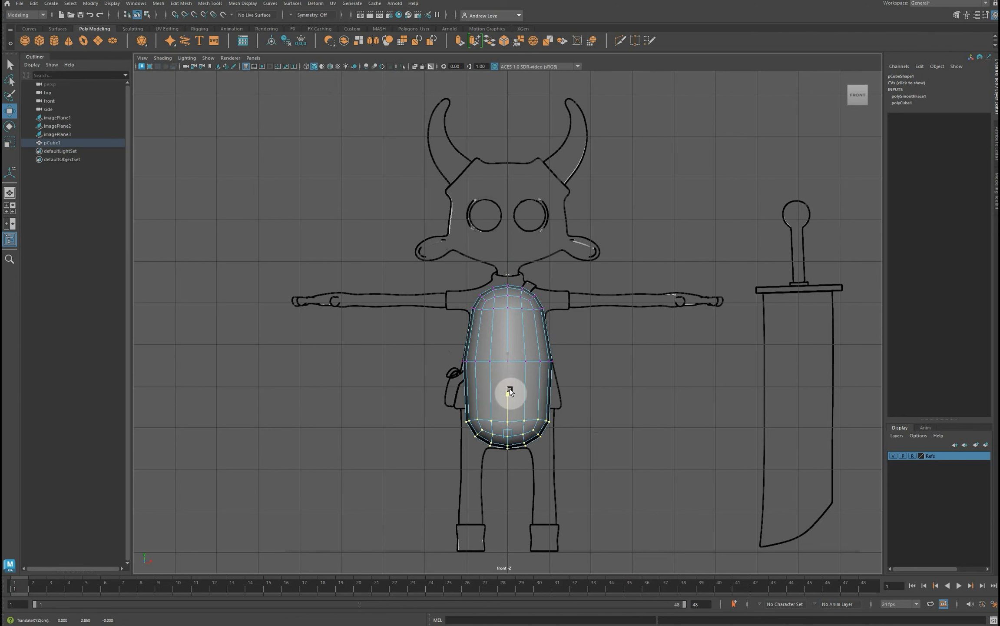
key("r")
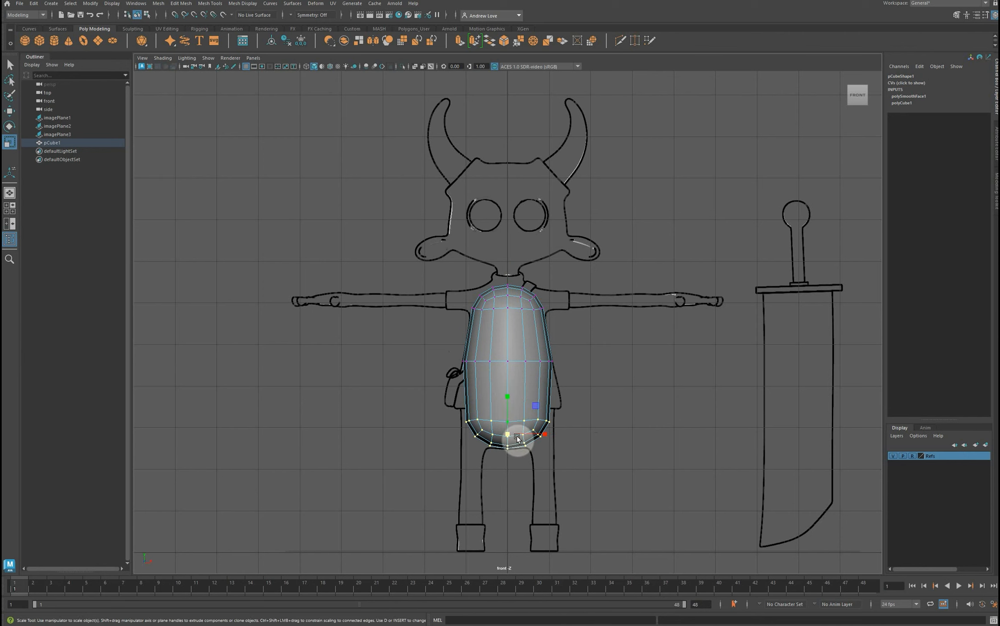
left_click_drag(510, 433, 514, 433)
Switch to wireframe display and flatten the hip vertex row just below the shirt hem by scaling it in Y.
key("4")
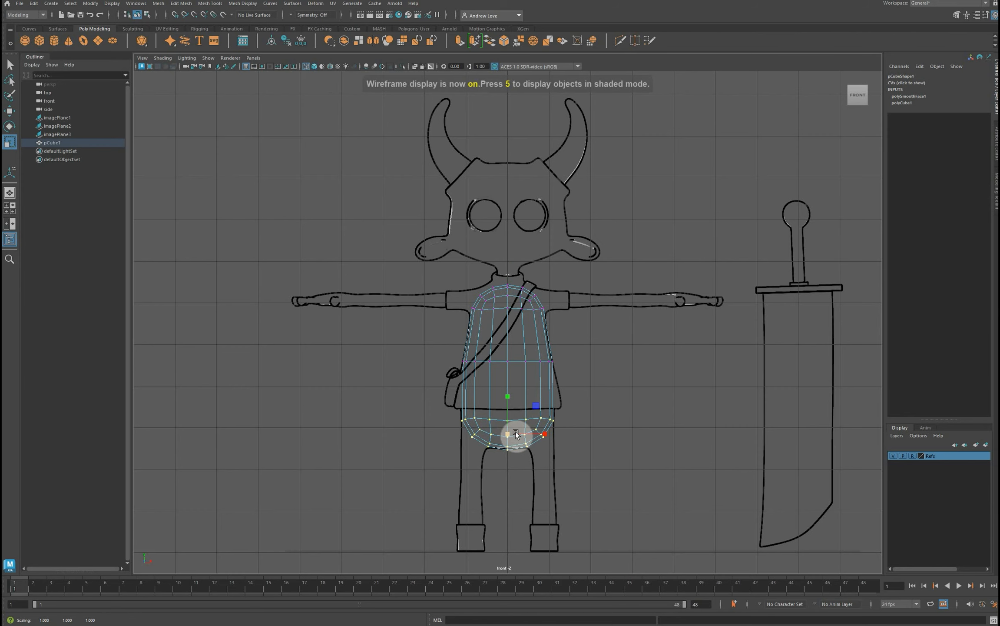
scroll(370, 459, "up", 2)
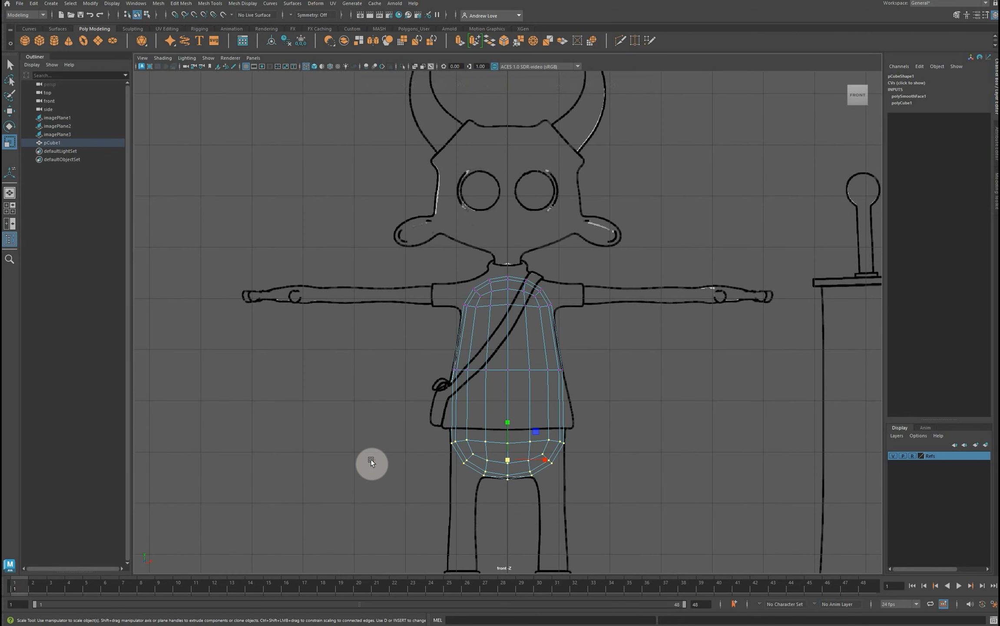
key("f")
scroll(376, 451, "down", 8)
scroll(377, 452, "up", 1)
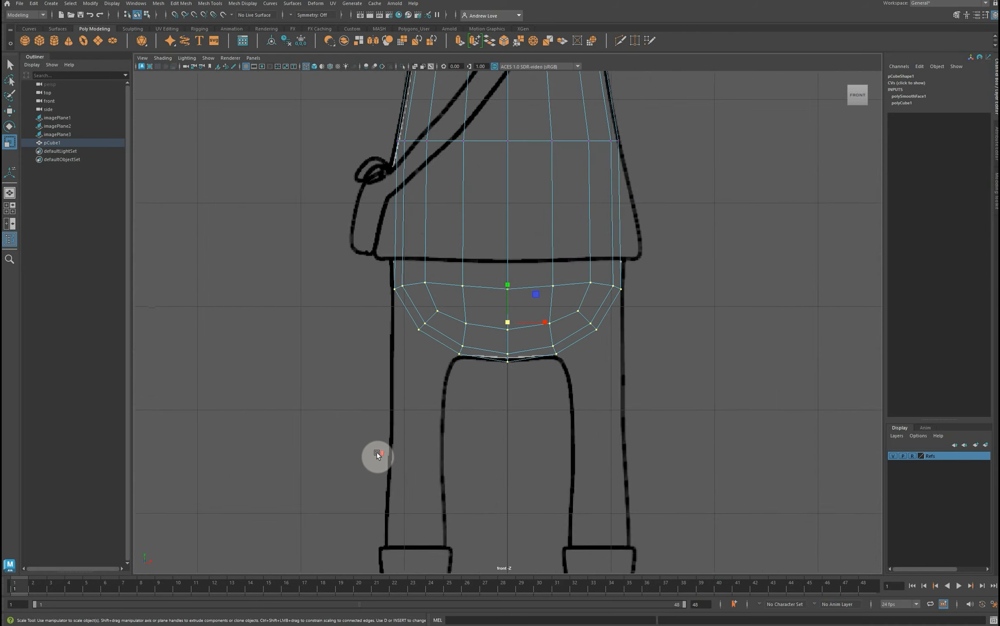
scroll(378, 451, "up", 5)
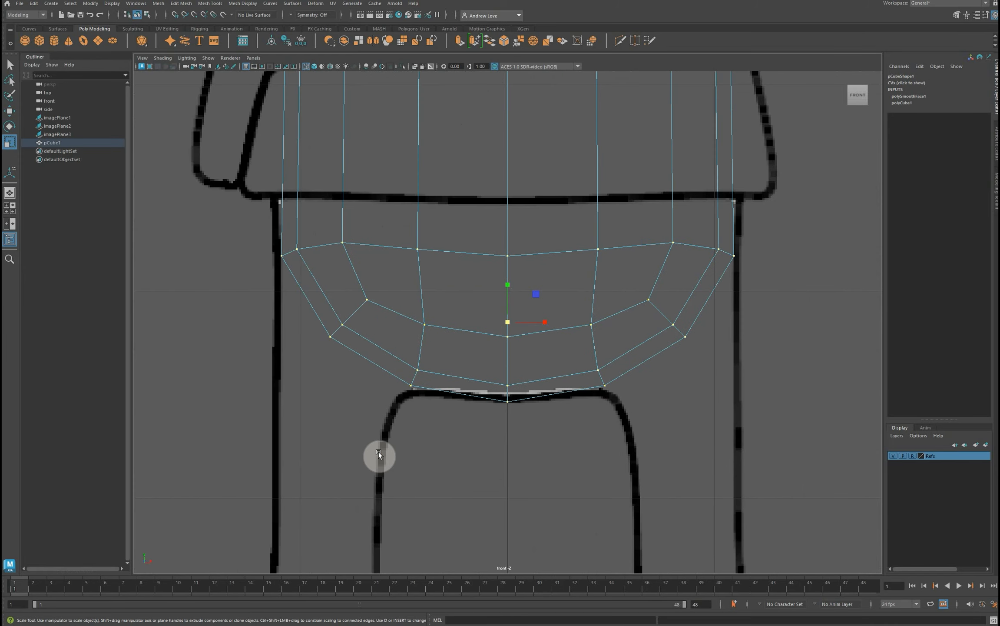
left_click_drag(233, 203, 753, 265)
left_click_drag(507, 211, 509, 257)
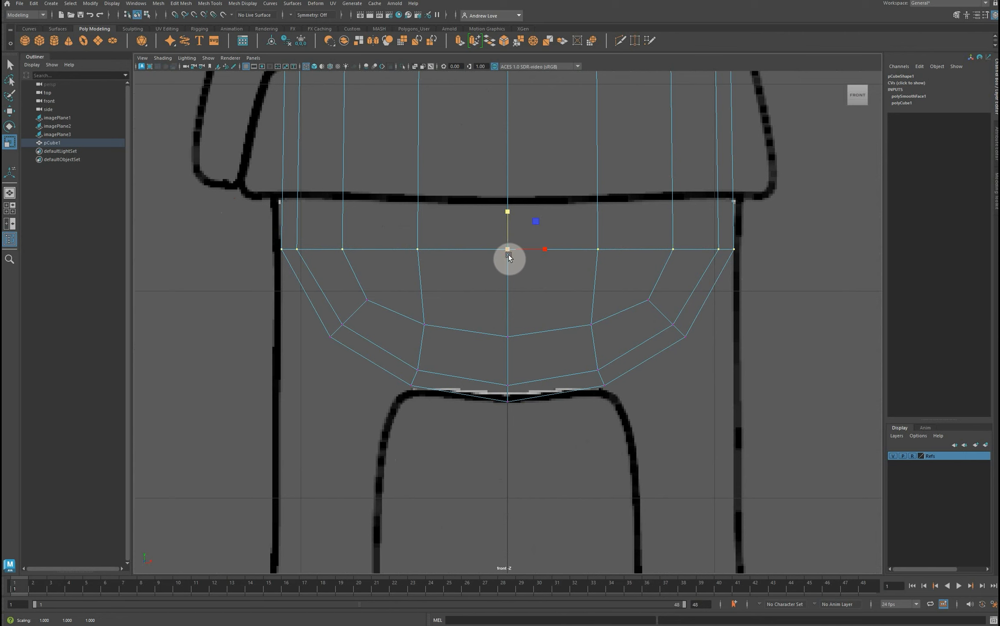
Raise the flattened hip vertex row slightly toward the shirt hem and nudge the bottom centre vertices up to the crotch line.
key("w")
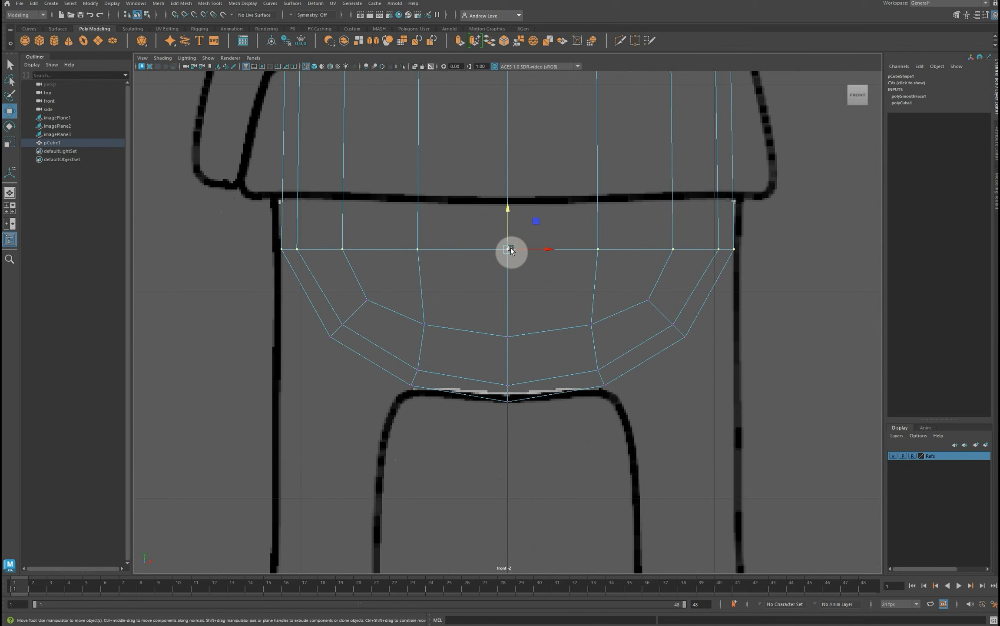
left_click_drag(507, 211, 502, 202)
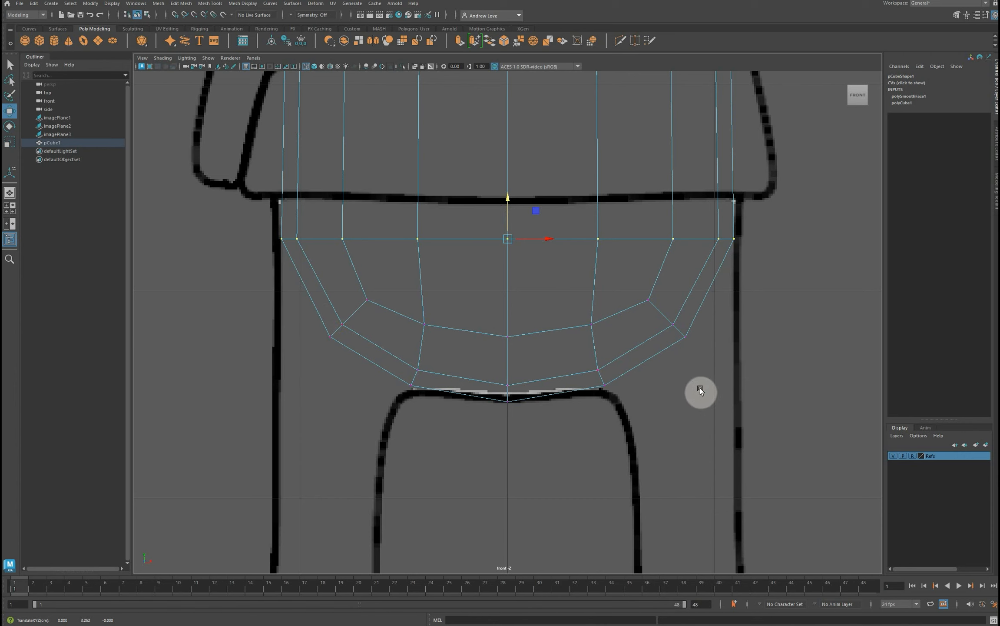
left_click_drag(494, 437, 518, 366)
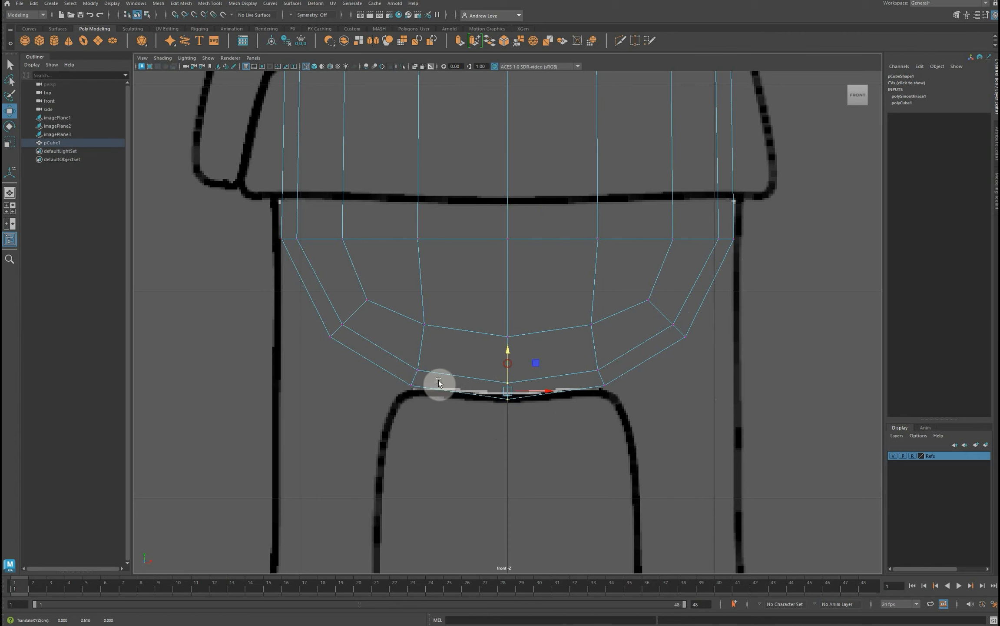
Try lowering the vertex pair at the crotch's left corner slightly, and undo that move.
left_click_drag(382, 354, 427, 395)
left_click_drag(413, 353, 418, 357)
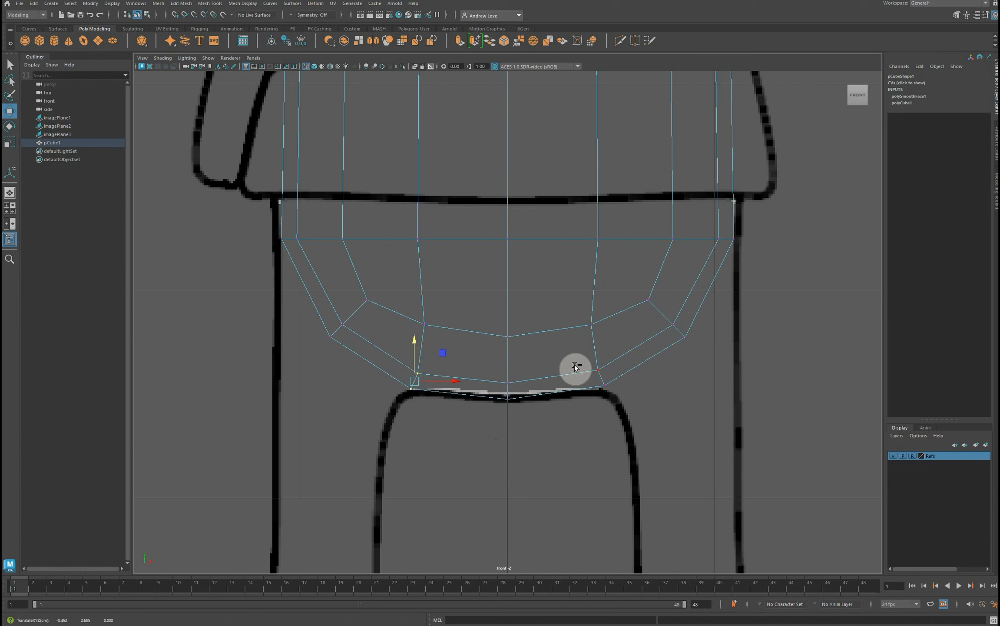
key("ctrl+z")
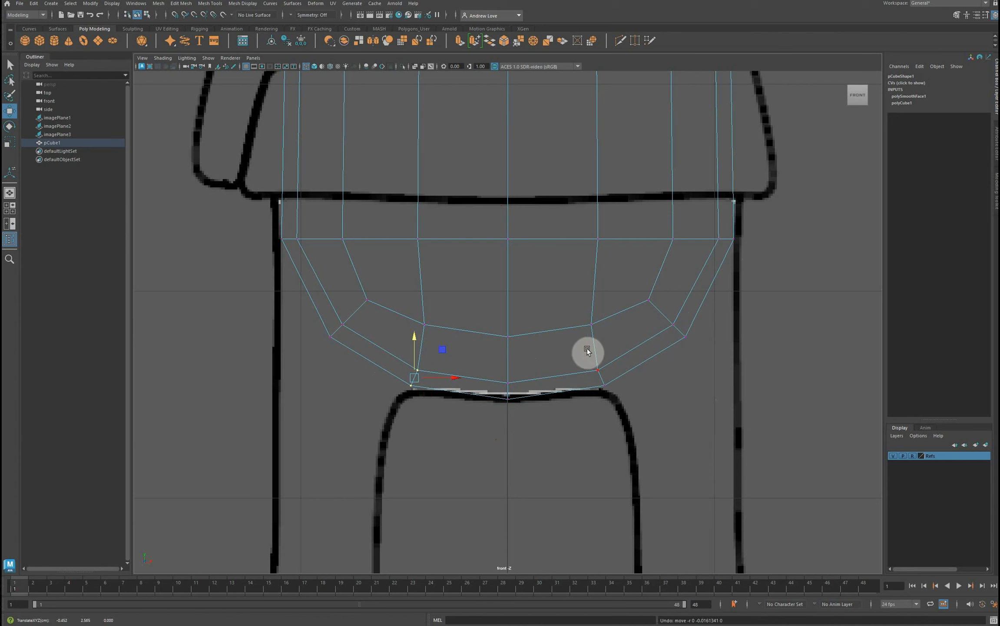
Return the torso mesh to object mode and insert an edge loop along the shirt hem with Multi-Cut.
scroll(587, 349, "down", 8)
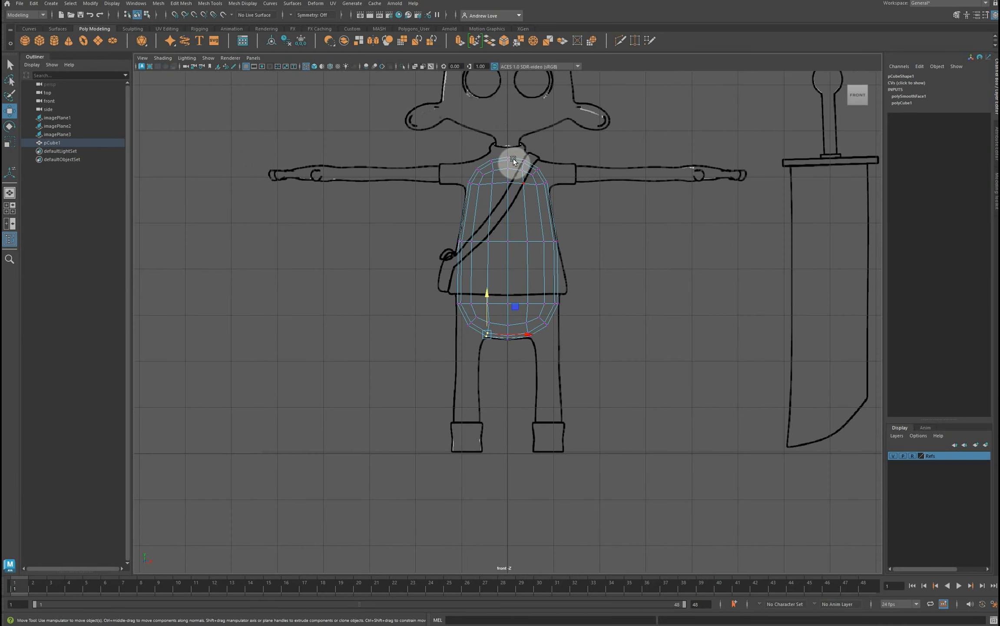
scroll(509, 257, "up", 2)
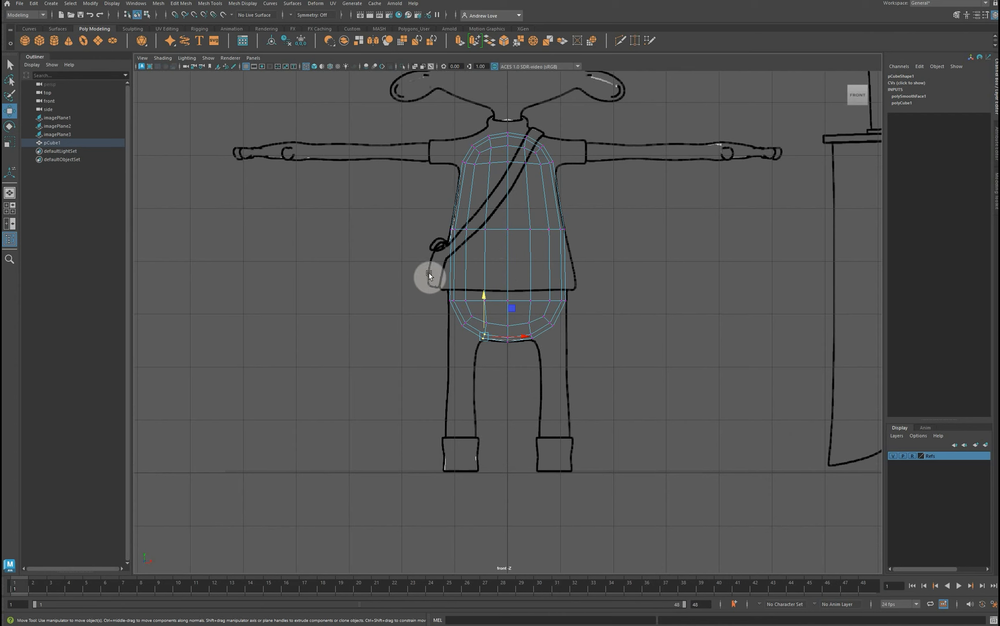
scroll(491, 278, "up", 1)
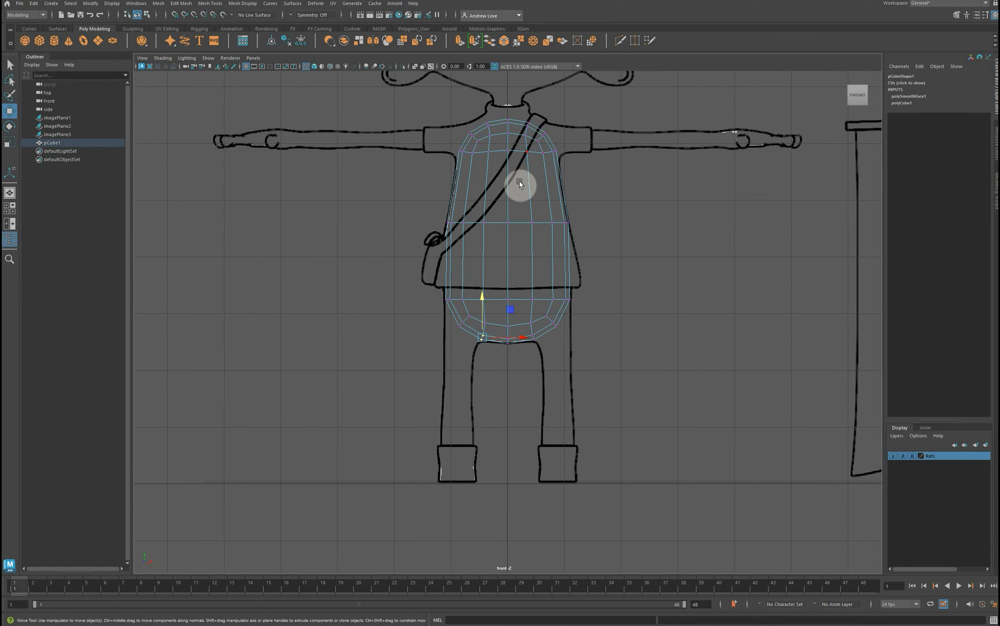
left_click(621, 42)
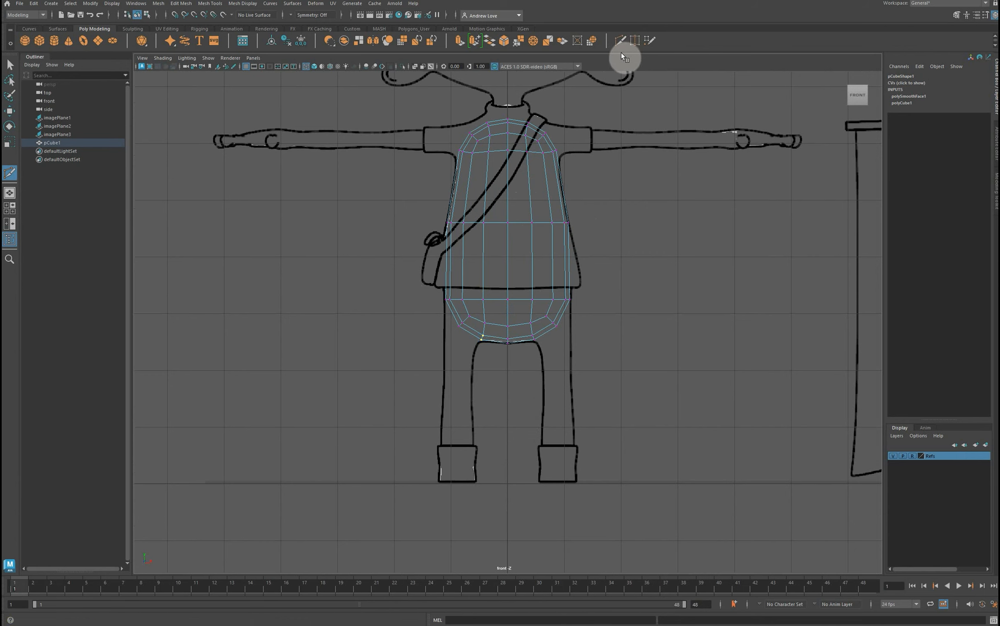
key("q")
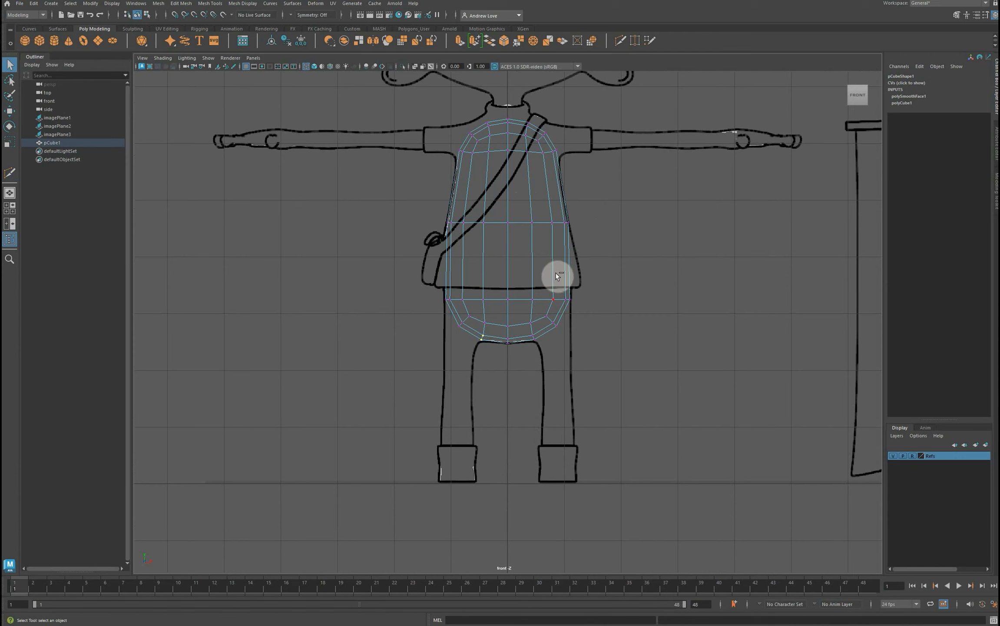
right_click_drag(564, 219, 606, 205)
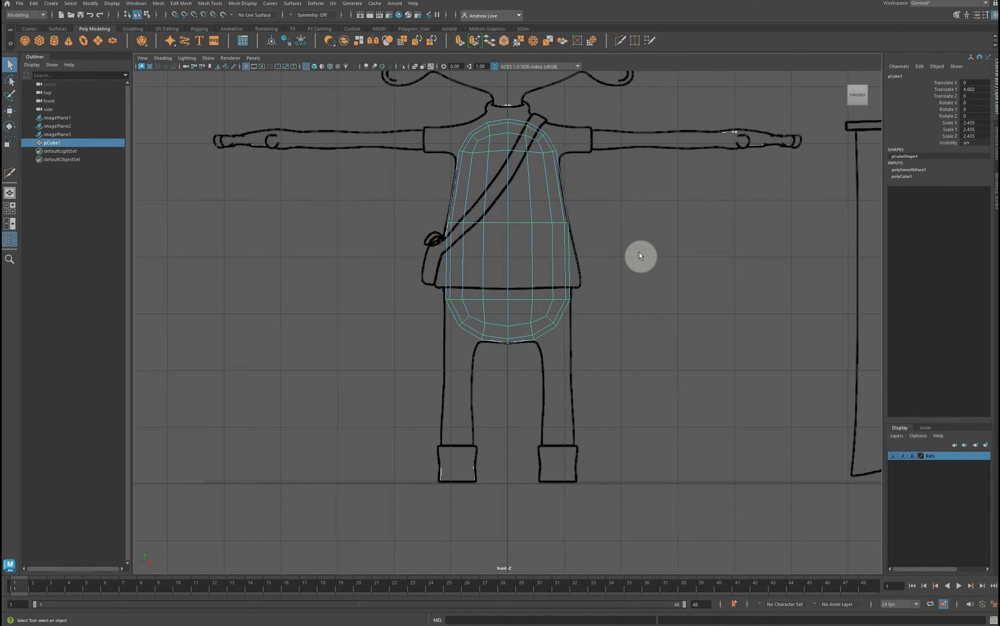
left_click(620, 40)
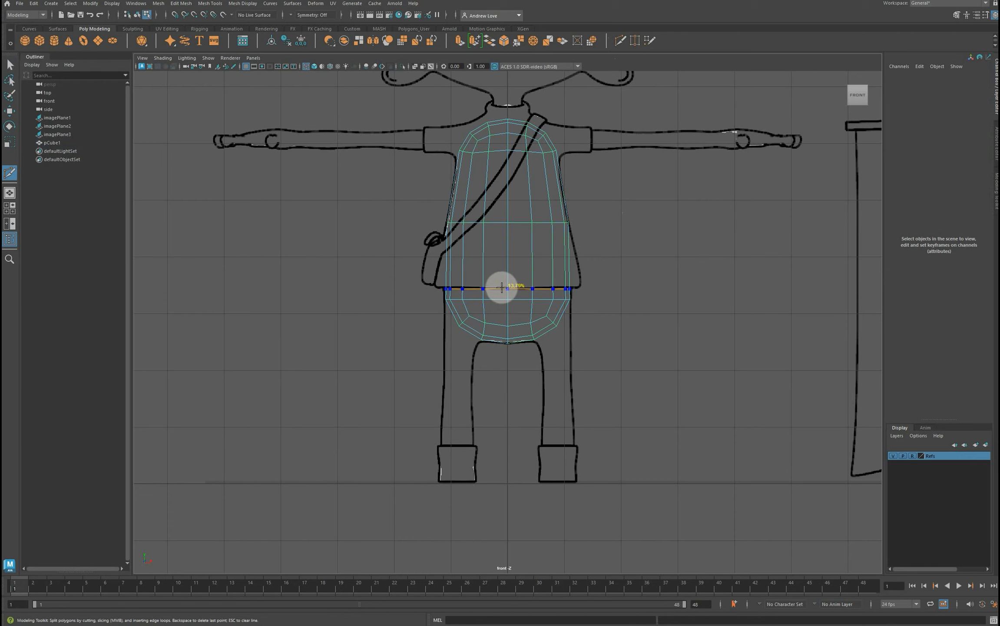
left_click(501, 286, "ctrl")
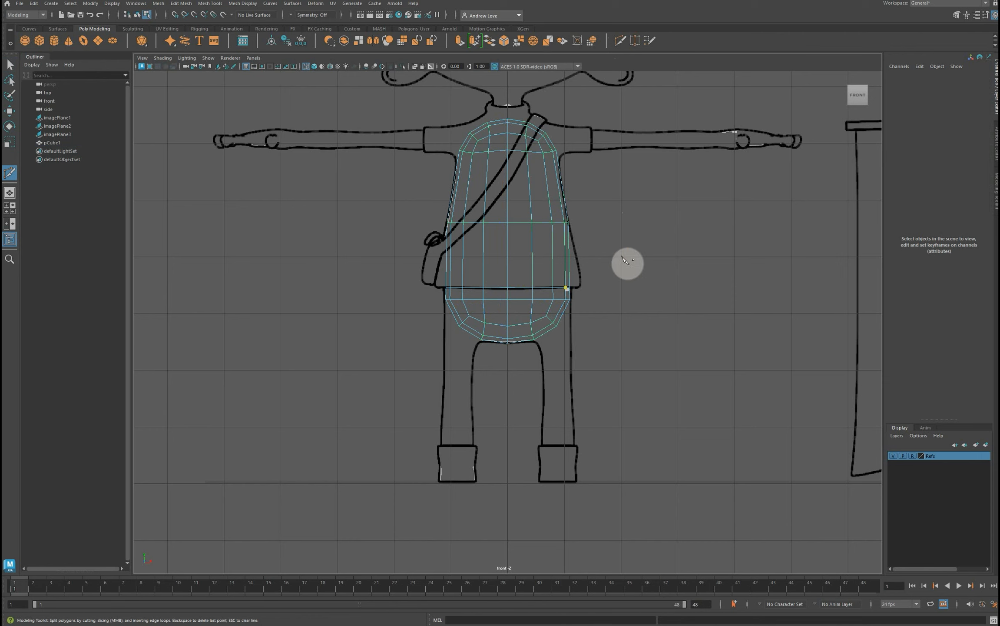
Insert three more edge loops on the torso: across the chest, midway between waist and hem, and just beneath the hem.
left_click(479, 184, "ctrl")
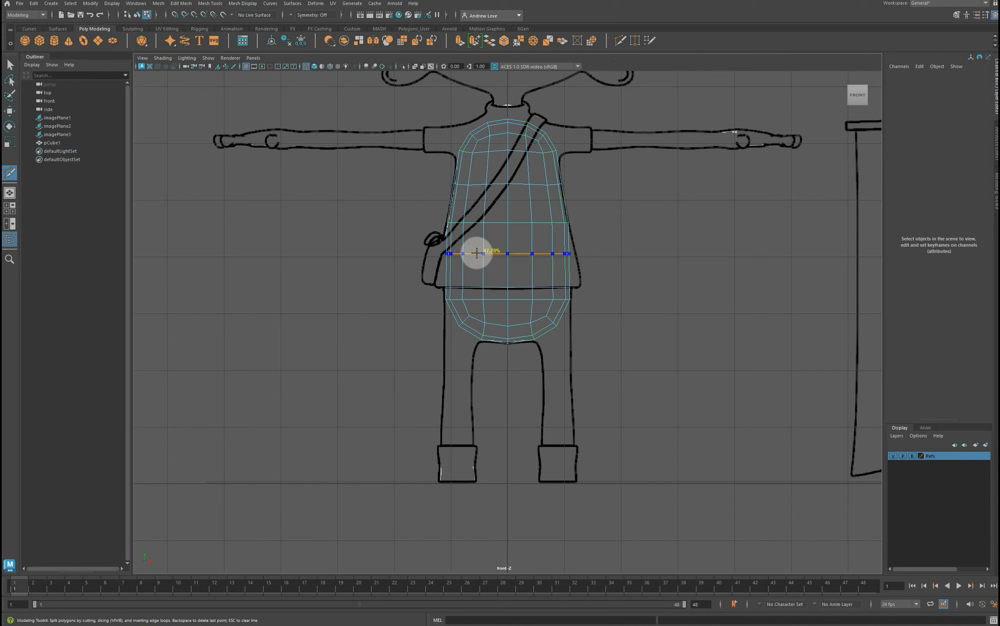
left_click(476, 252, "ctrl")
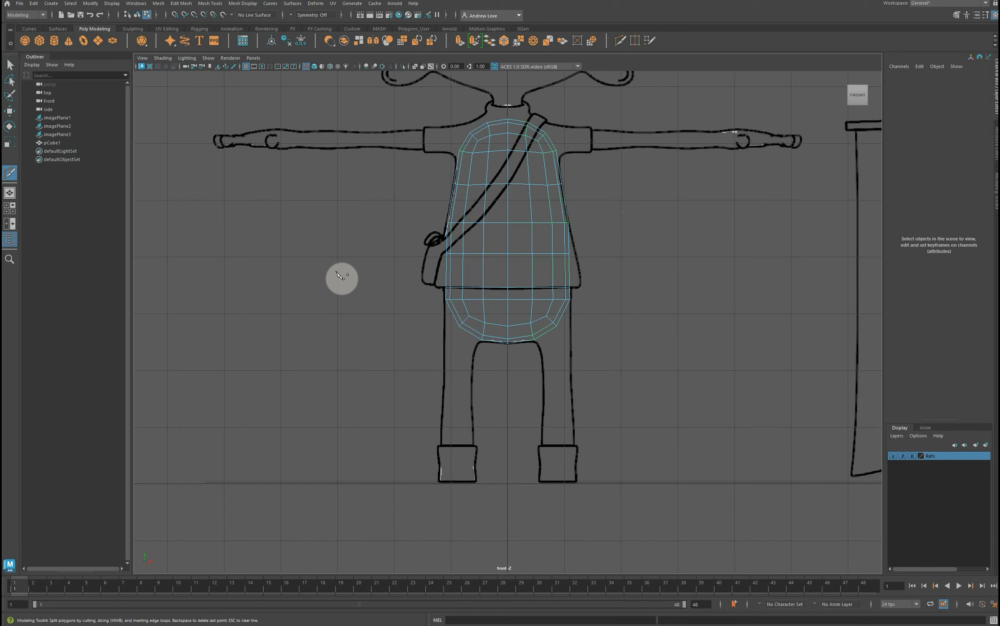
scroll(342, 276, "up", 8)
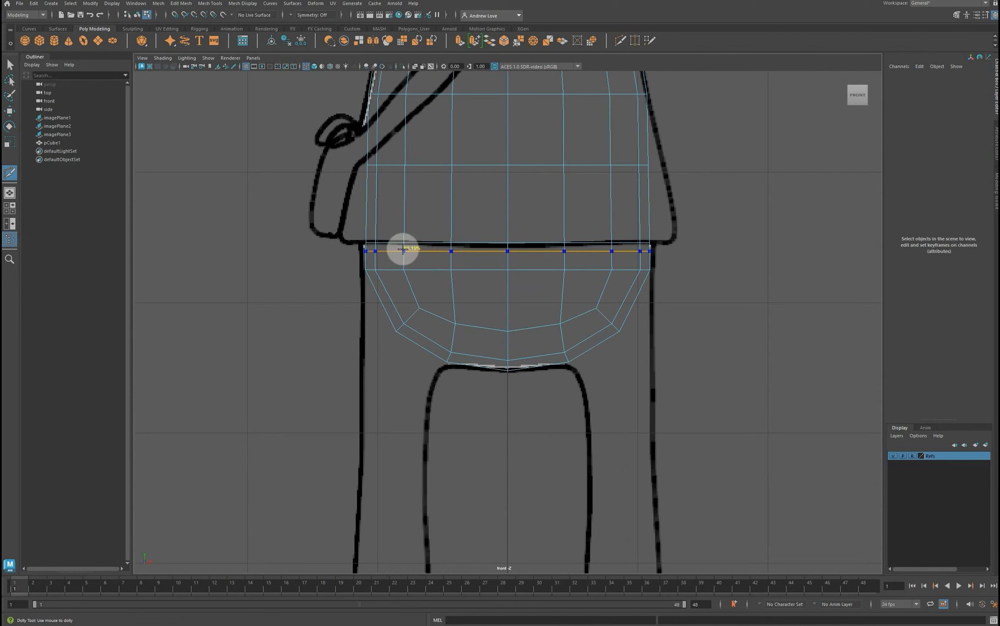
left_click(403, 250)
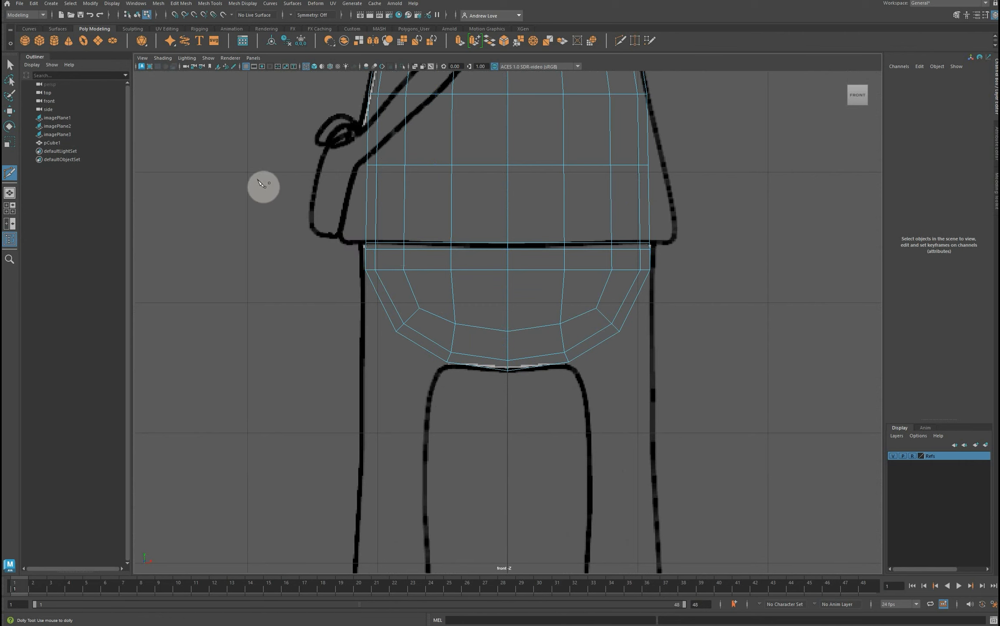
Scale the hem edge loop outward by about 1.17 to the shirt's hem width, and widen the loop above it to the shirt outline.
key("r")
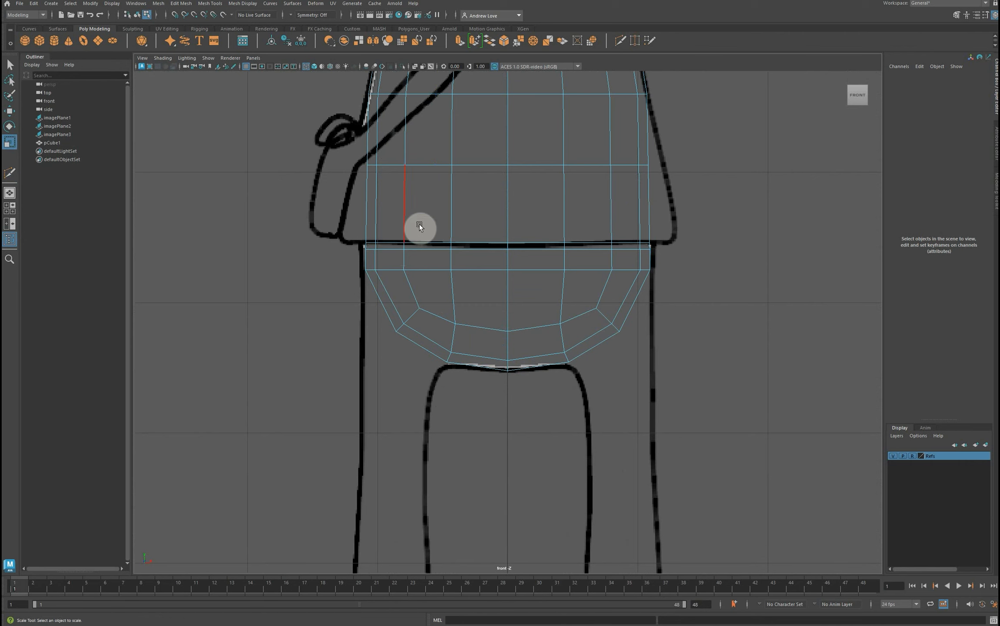
left_click(478, 243)
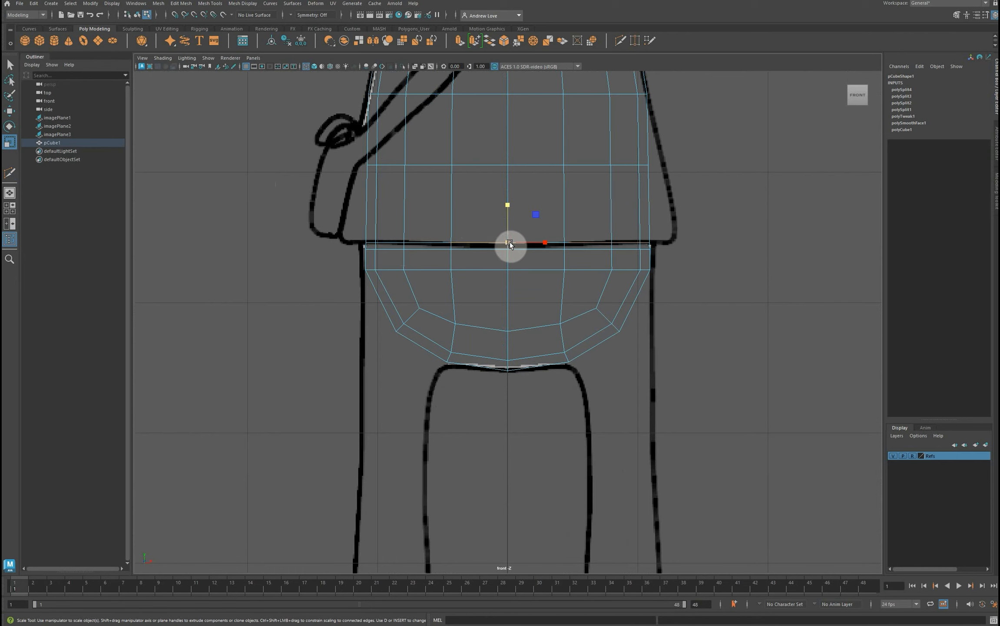
left_click_drag(507, 243, 542, 244)
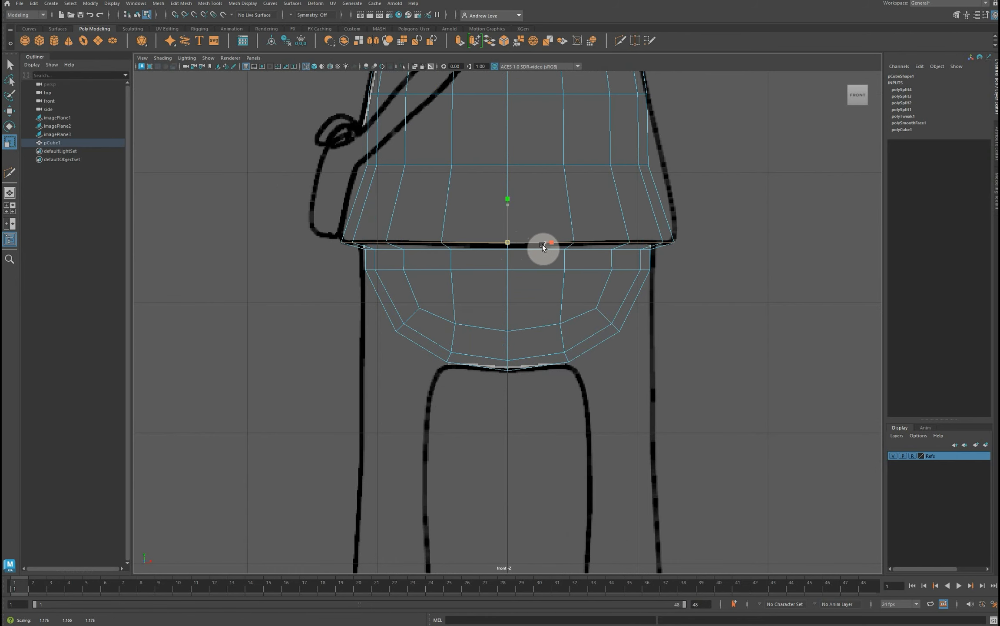
double_click(536, 169)
left_click_drag(513, 166, 531, 167)
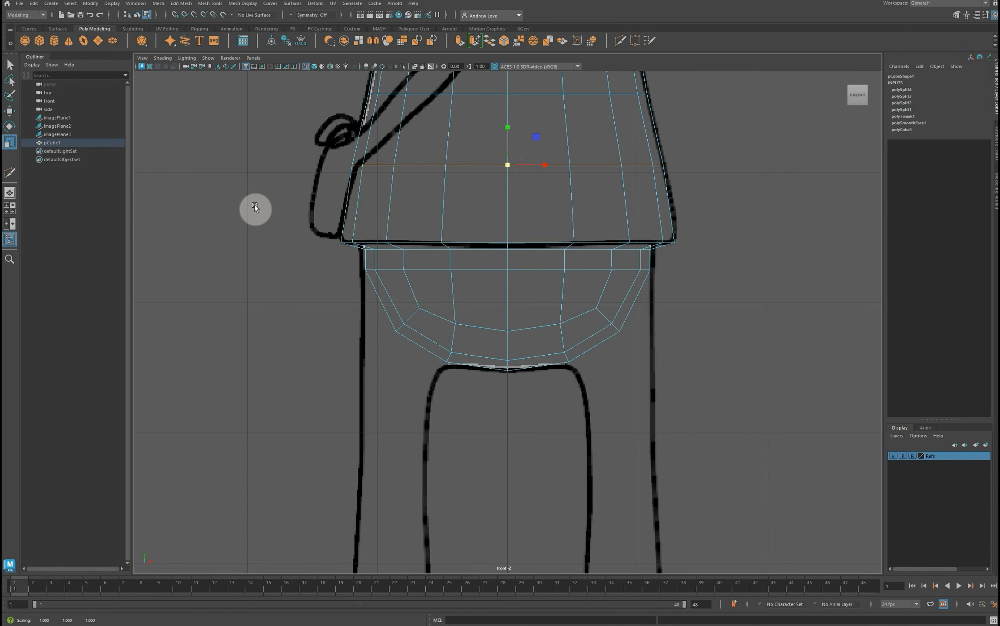
Scale the waist edge loop outward by about 1.01, and flatten the chest loop in Y while fitting its width to the shirt outline.
middle_click_drag(254, 204, 257, 380, "alt")
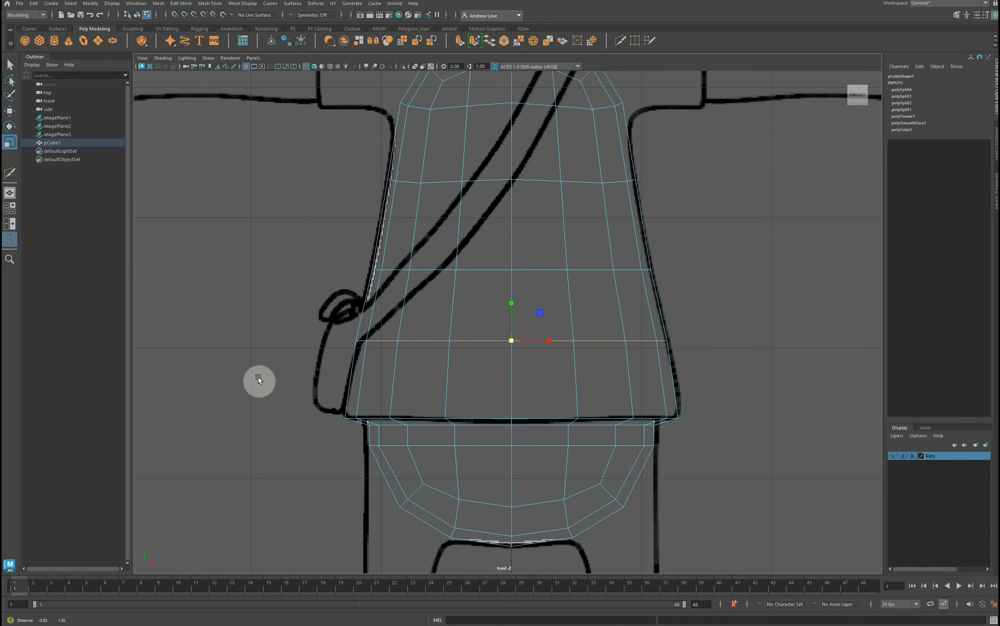
double_click(471, 270)
left_click(513, 270)
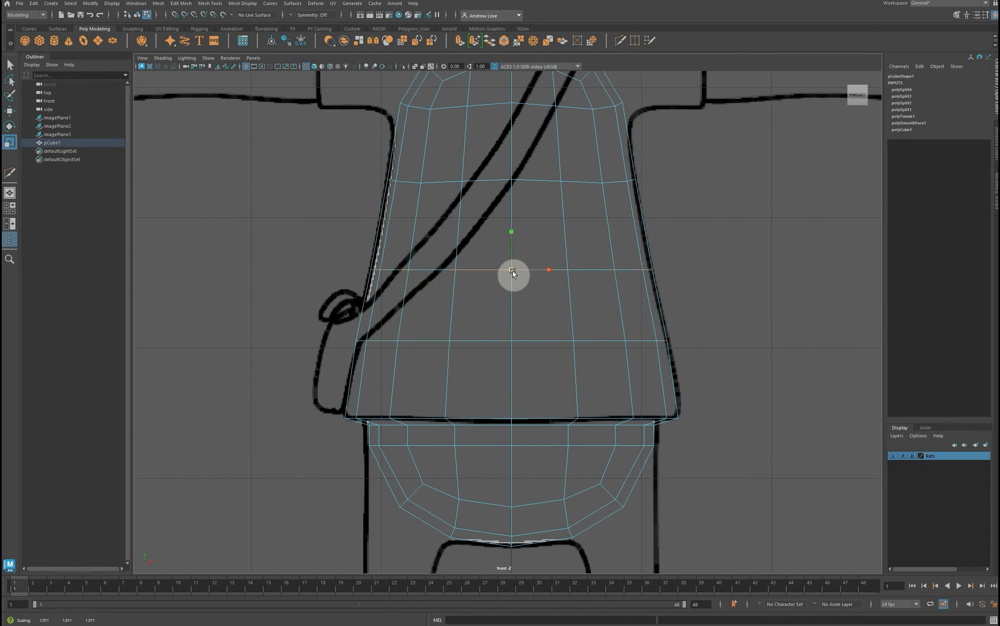
double_click(487, 180)
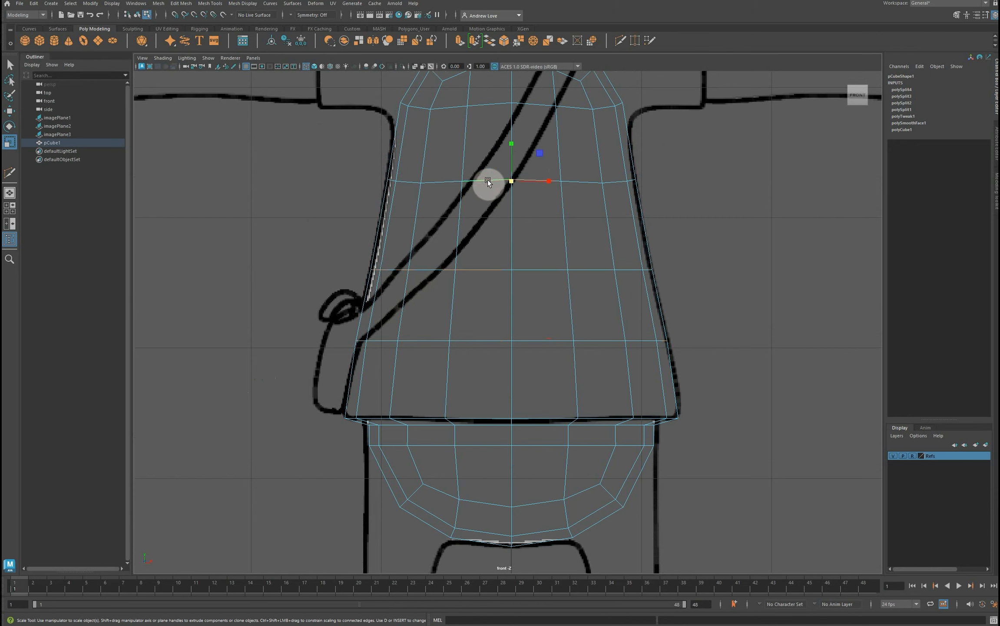
left_click_drag(512, 143, 513, 184)
left_click(511, 184)
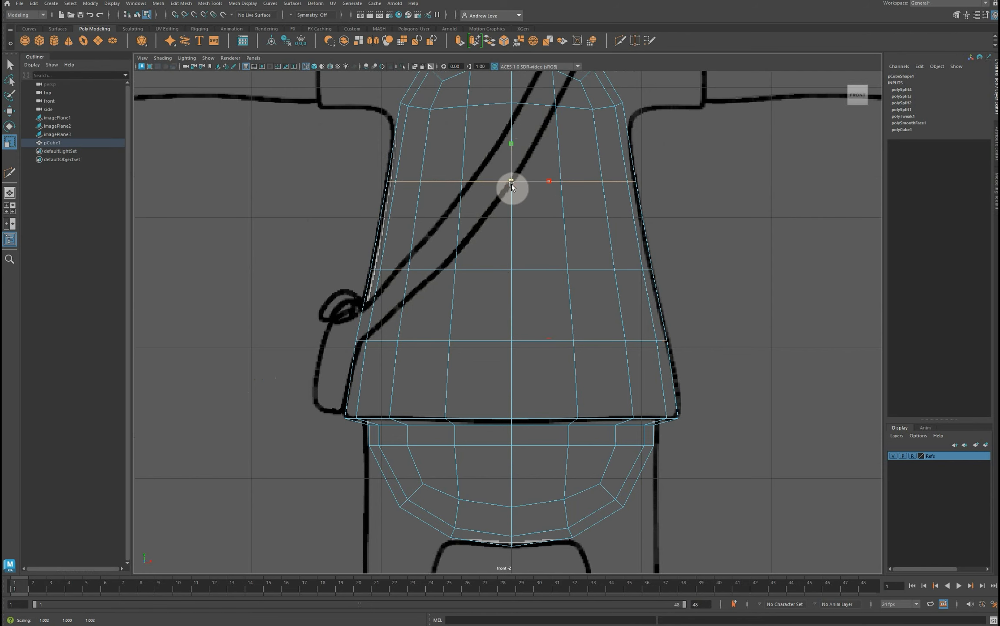
Flatten the armpit-level edge loop by scaling it in Y and lower it slightly below the sleeve's underside.
middle_click_drag(274, 223, 274, 315, "alt")
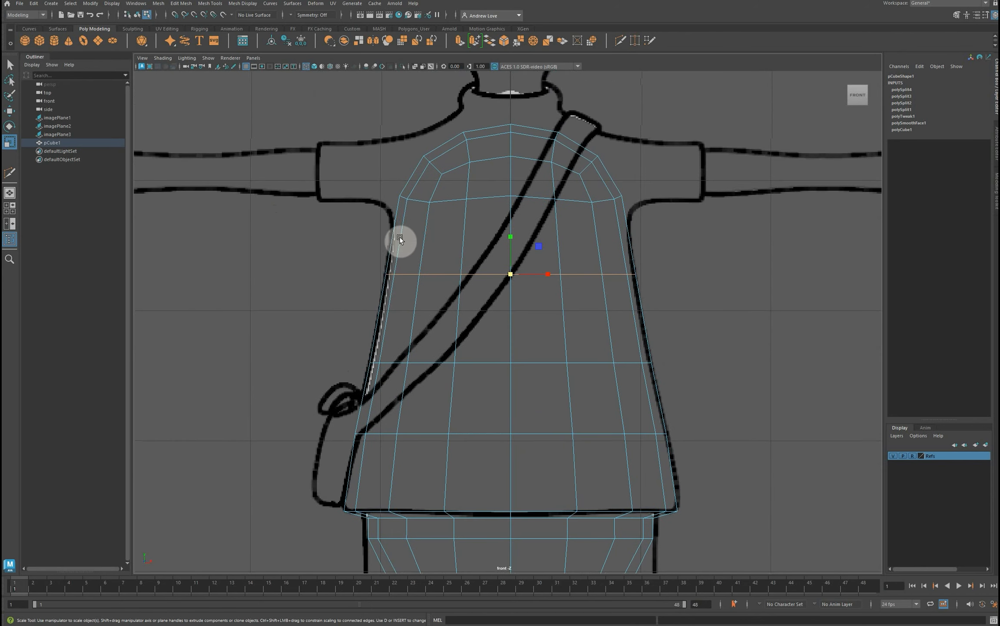
double_click(447, 203)
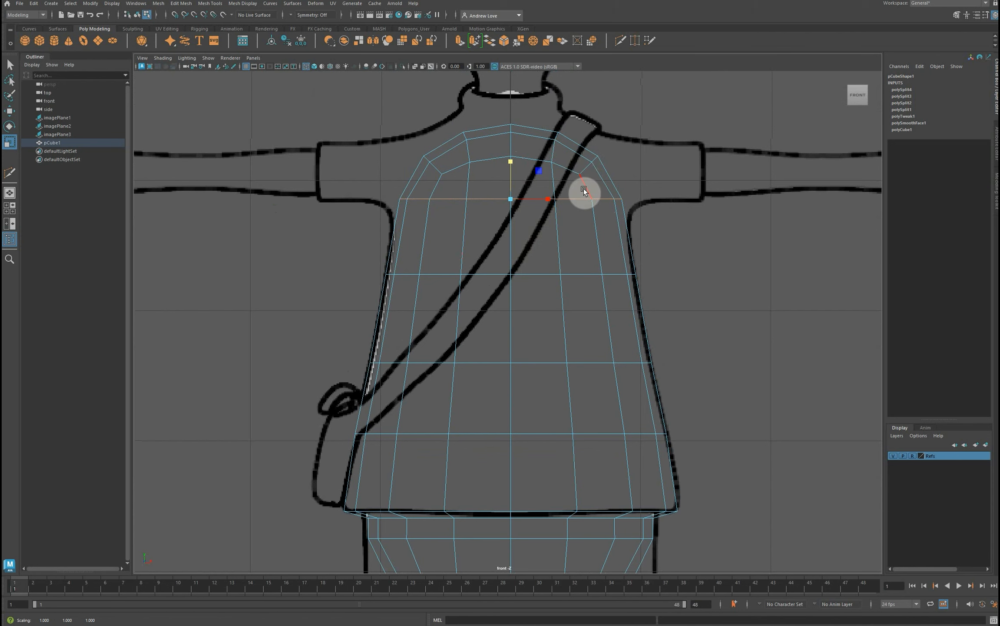
key("w")
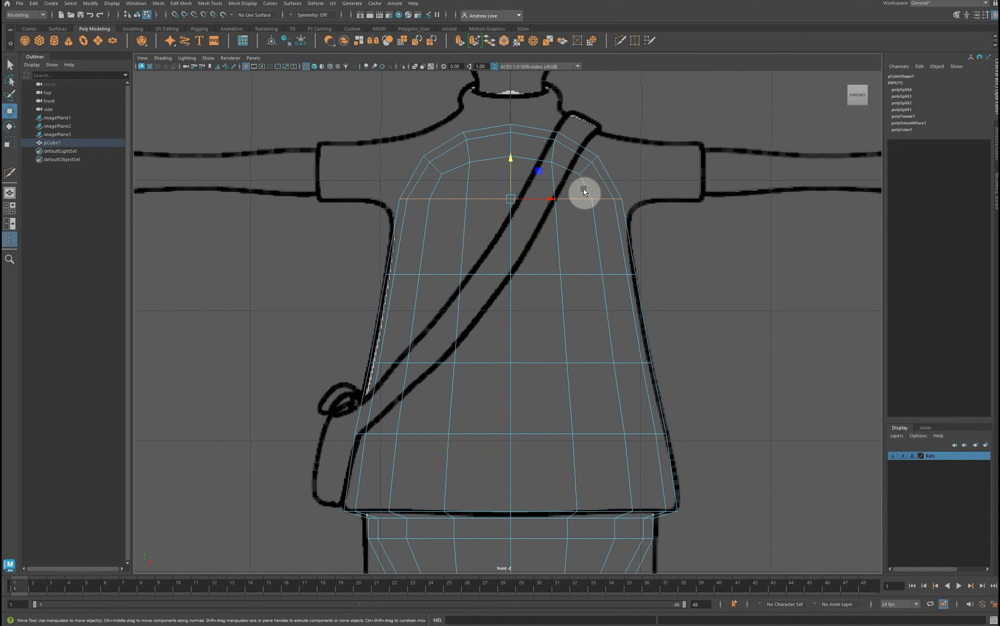
left_click_drag(511, 161, 510, 167)
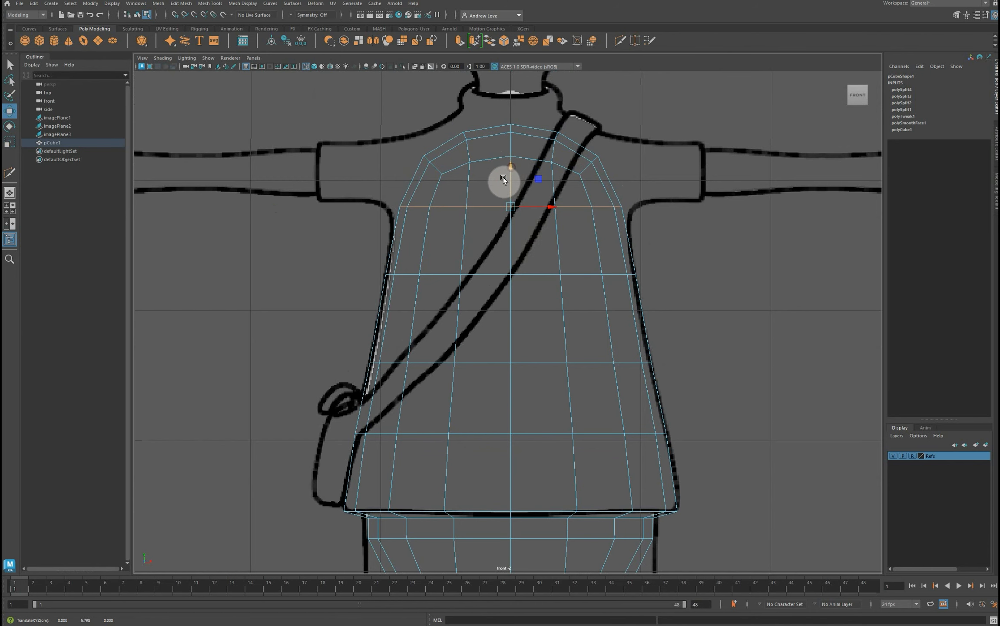
Raise the edge loop beneath the shirt hem to the hem line and scale it outward by about 1.03.
scroll(678, 335, "down", 6)
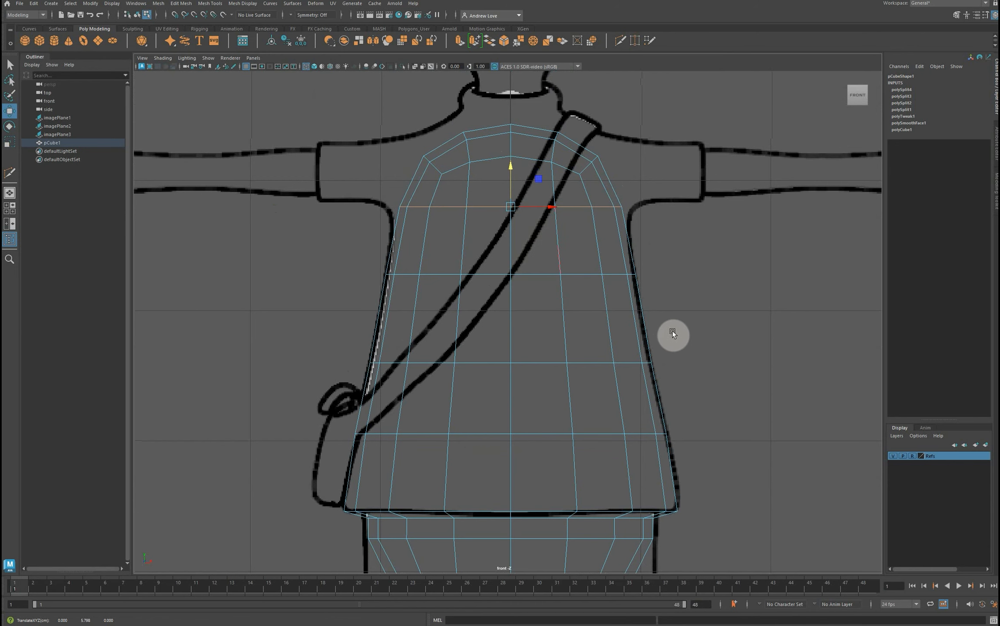
scroll(666, 328, "up", 3)
scroll(666, 327, "up", 1)
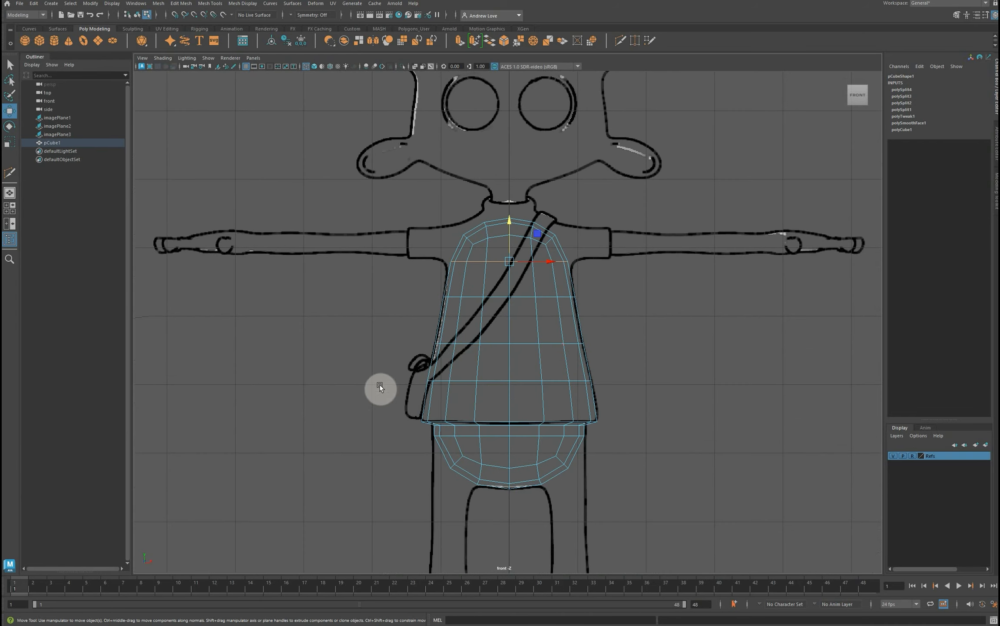
middle_click_drag(319, 367, 311, 226, "alt")
scroll(311, 253, "up", 6)
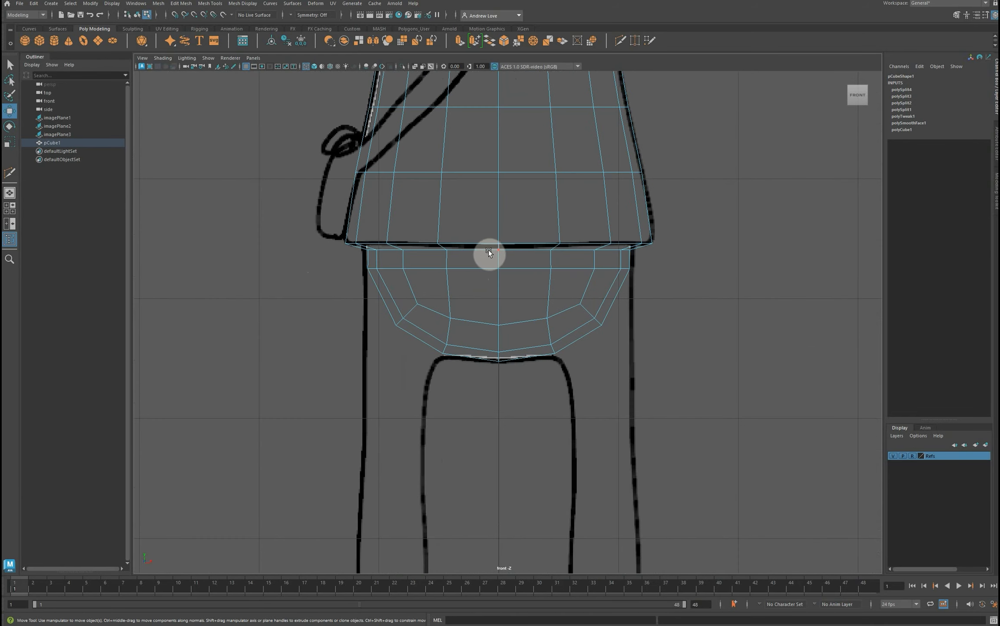
left_click(485, 250)
left_click_drag(496, 221, 496, 213)
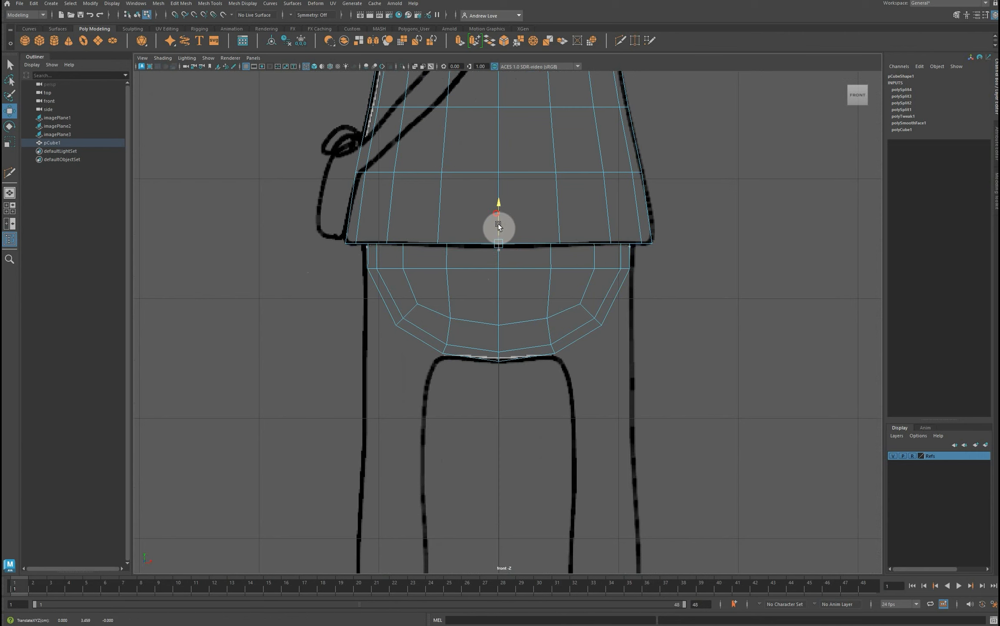
key("r")
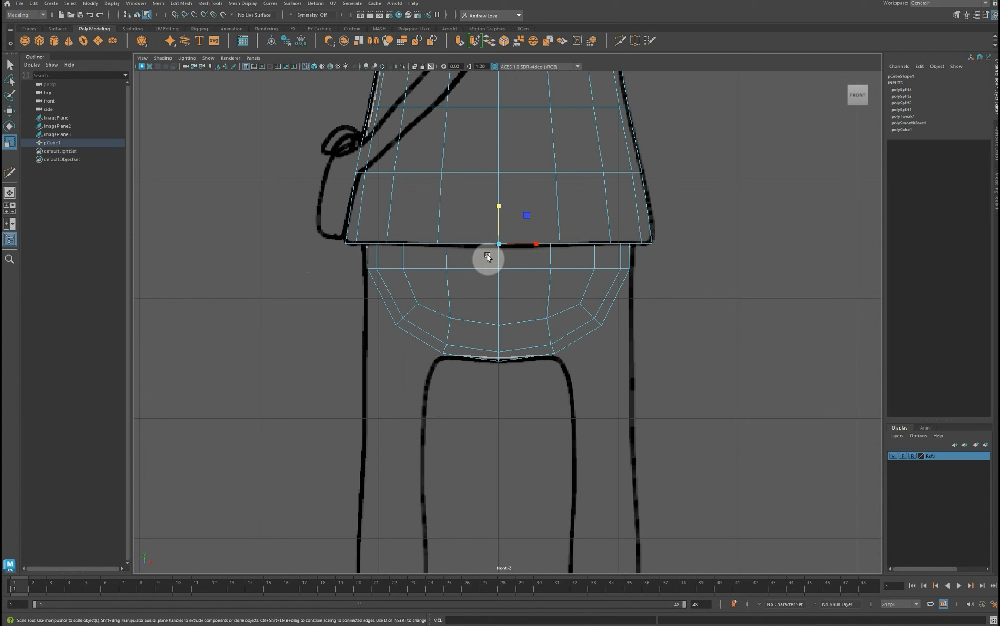
left_click_drag(497, 242, 501, 242)
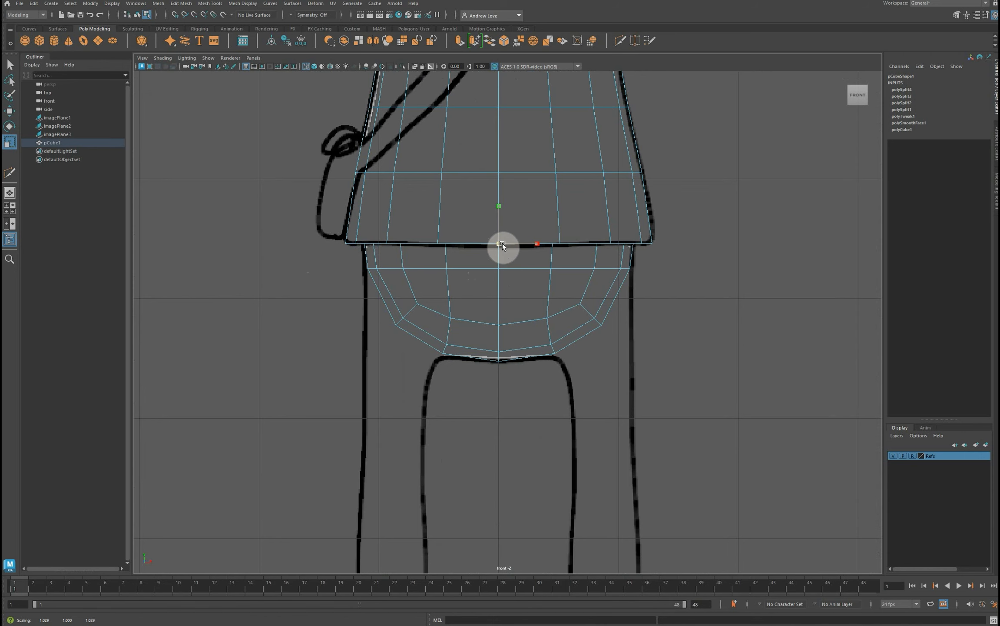
Insert supporting edge loops around the shirt hem with Multi-Cut, and preview the smoothed torso to check the crisp hem edge.
double_click(481, 269)
key("space")
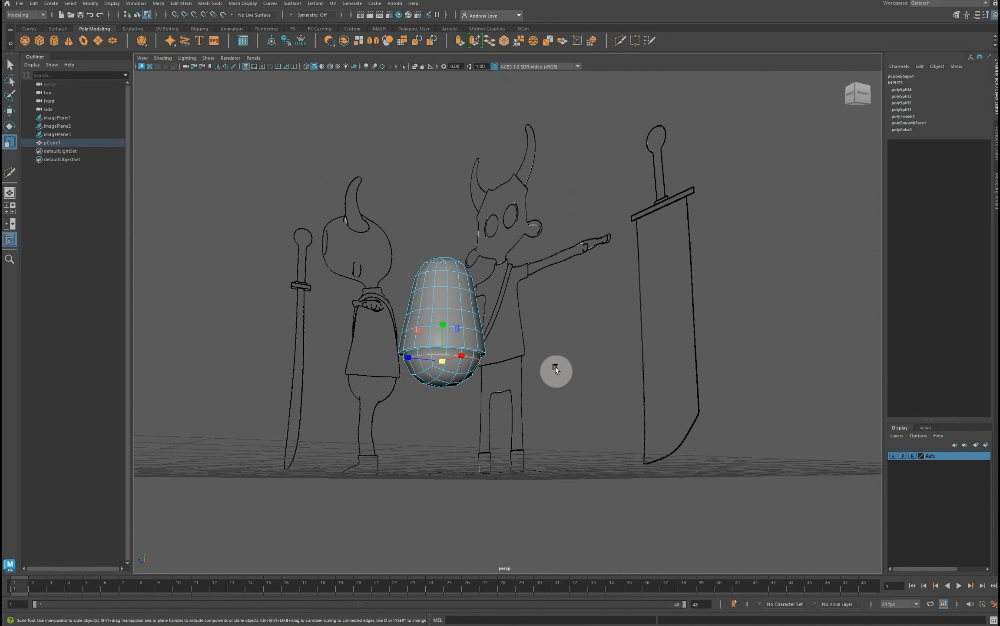
scroll(550, 364, "up", 8)
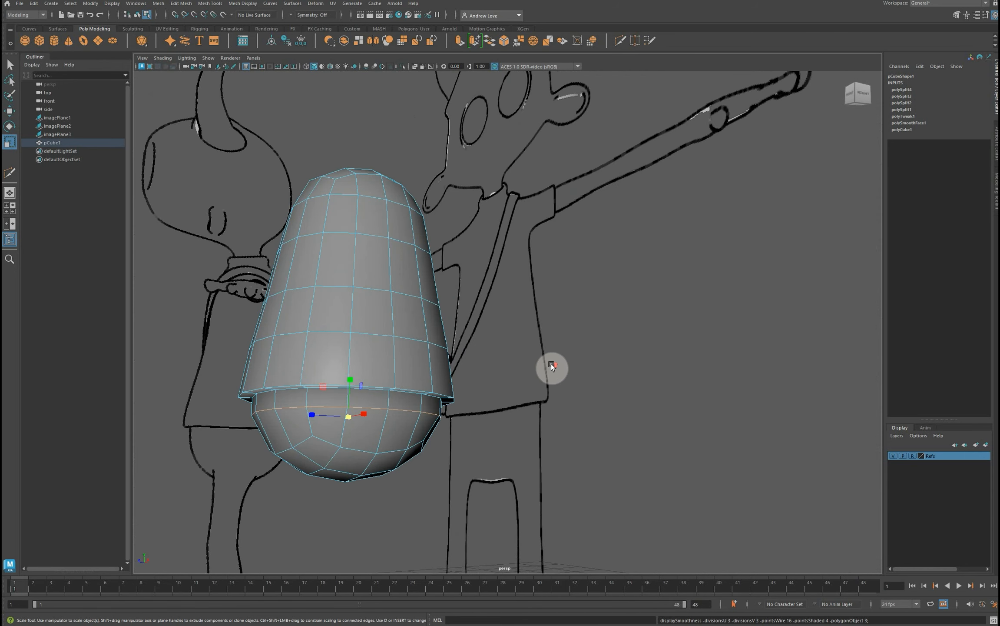
key("3")
scroll(228, 328, "up", 10)
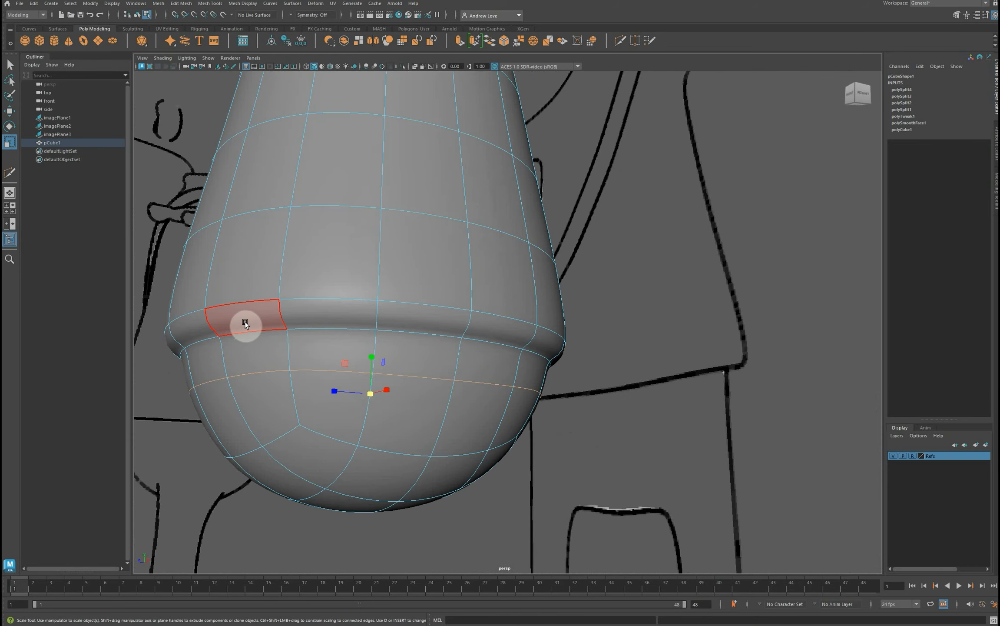
key("1")
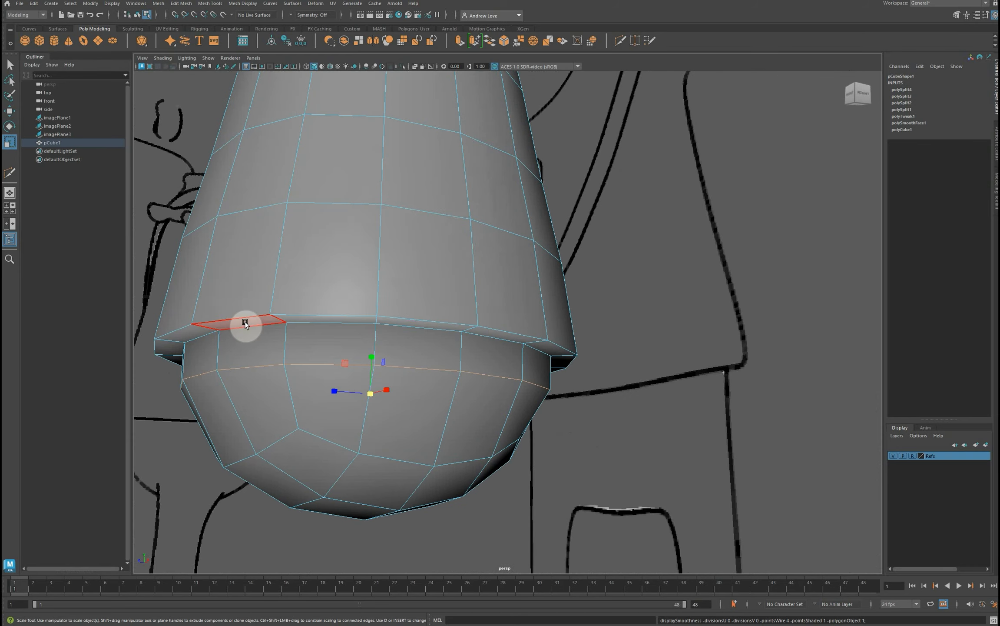
left_click(621, 40)
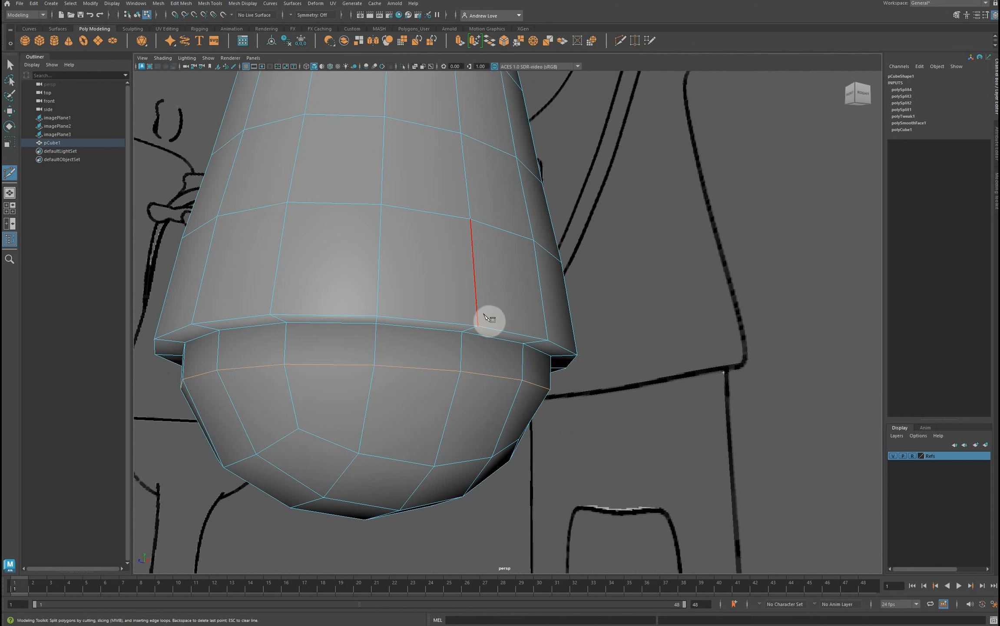
left_click_drag(482, 314, 481, 319, "ctrl")
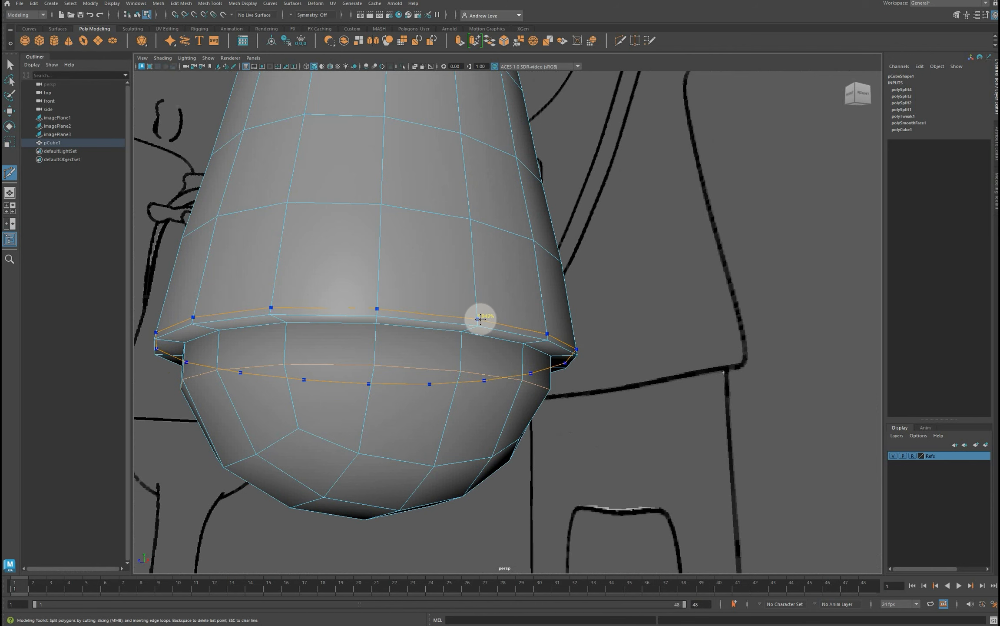
left_click(480, 319, "ctrl")
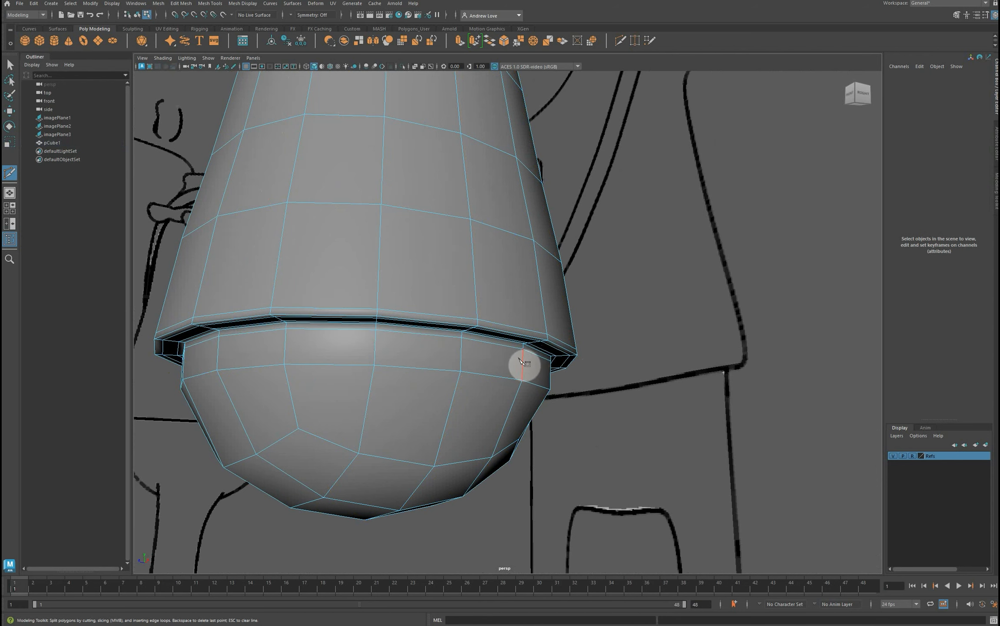
key("3")
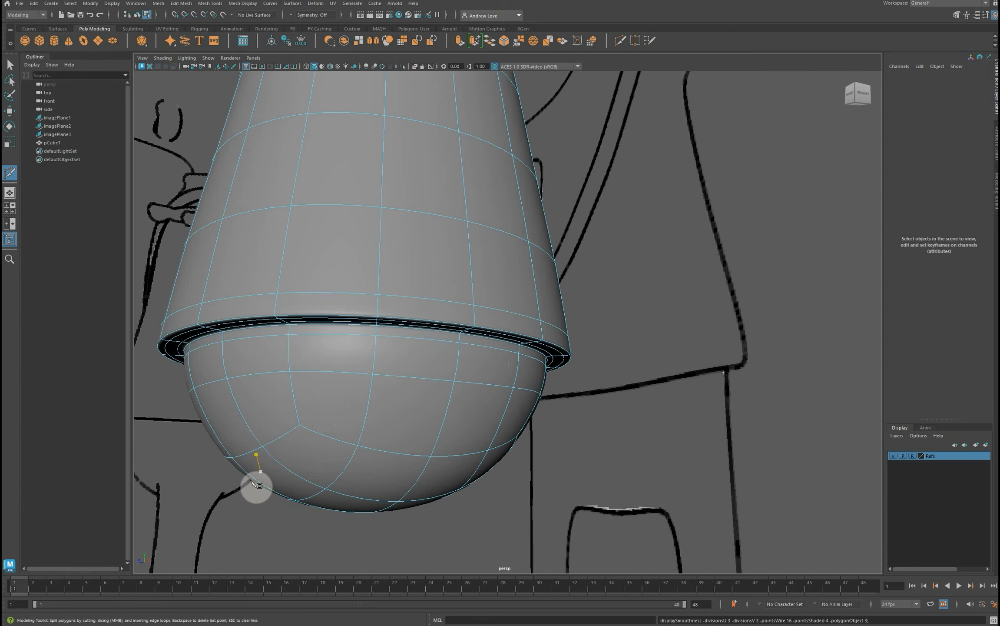
left_click_drag(205, 504, 251, 495, "alt")
In the side view, scale the whole torso to about 2.014 in Z and move it to about -0.168 in Z to match the drawing.
key("space")
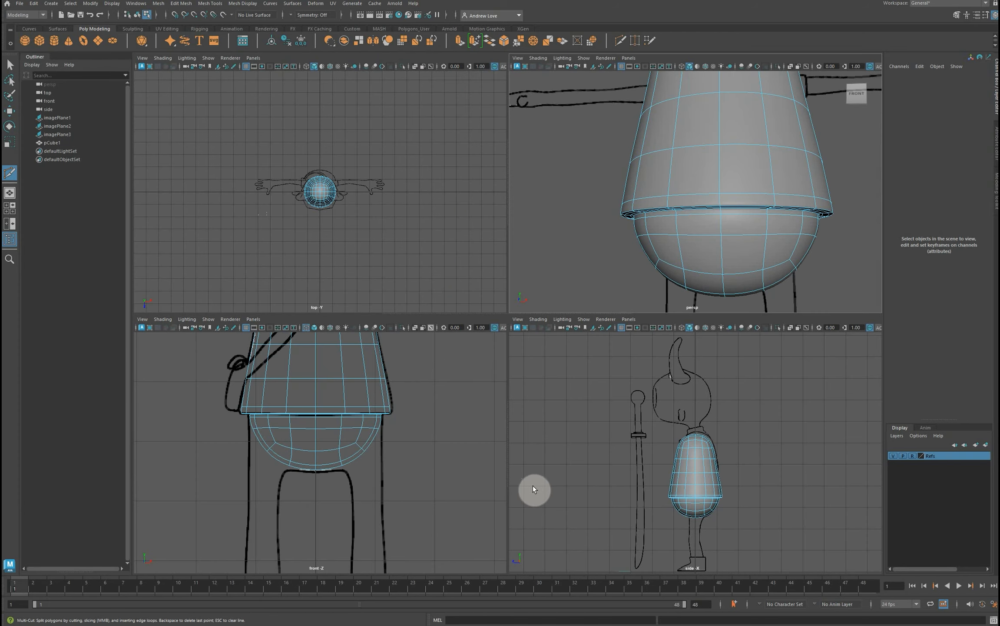
key("space")
key("4")
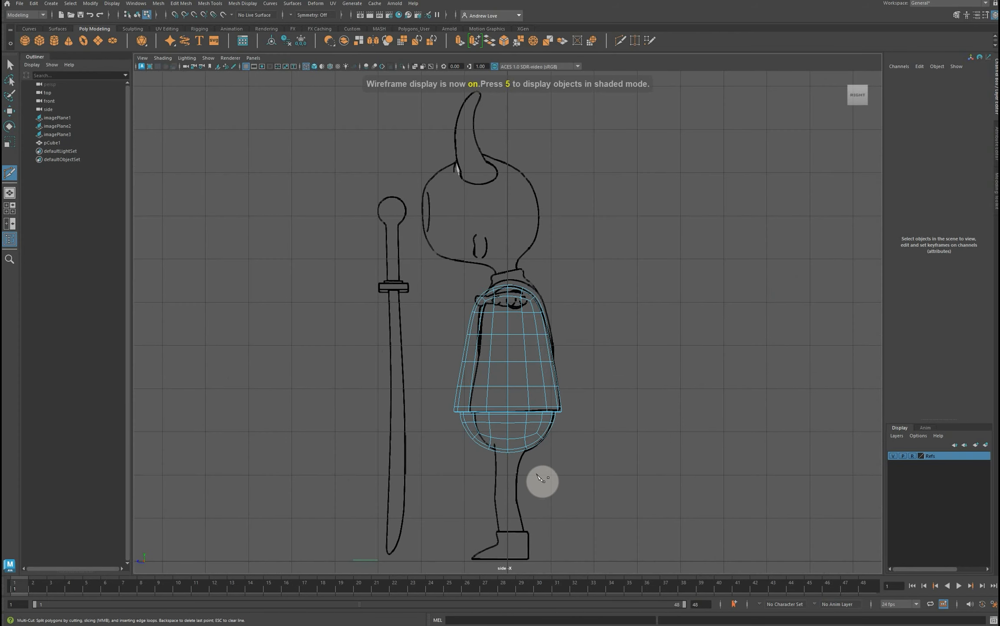
right_click_drag(395, 435, 395, 432, "alt")
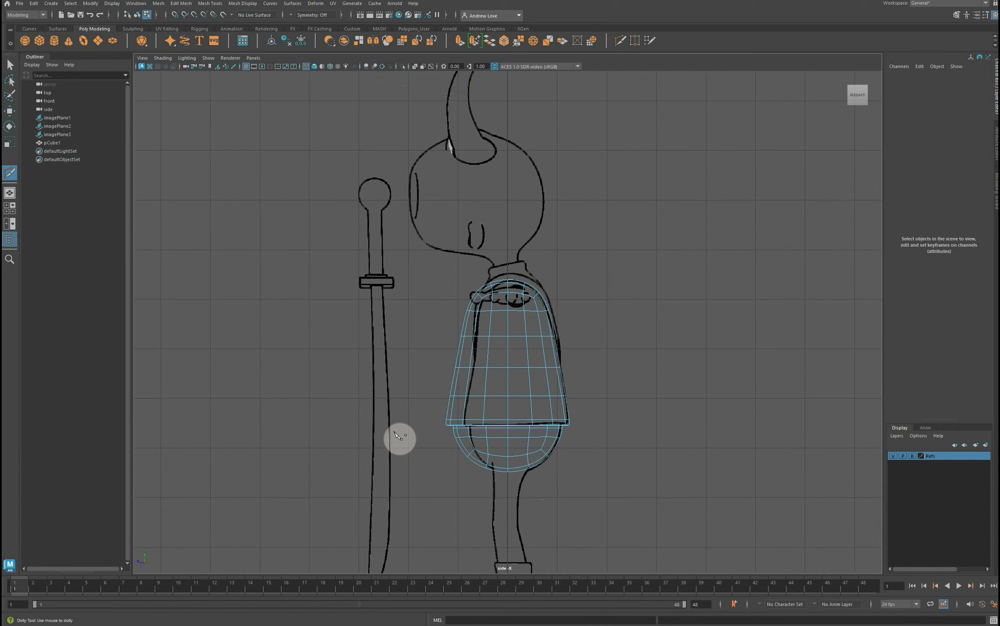
key("r")
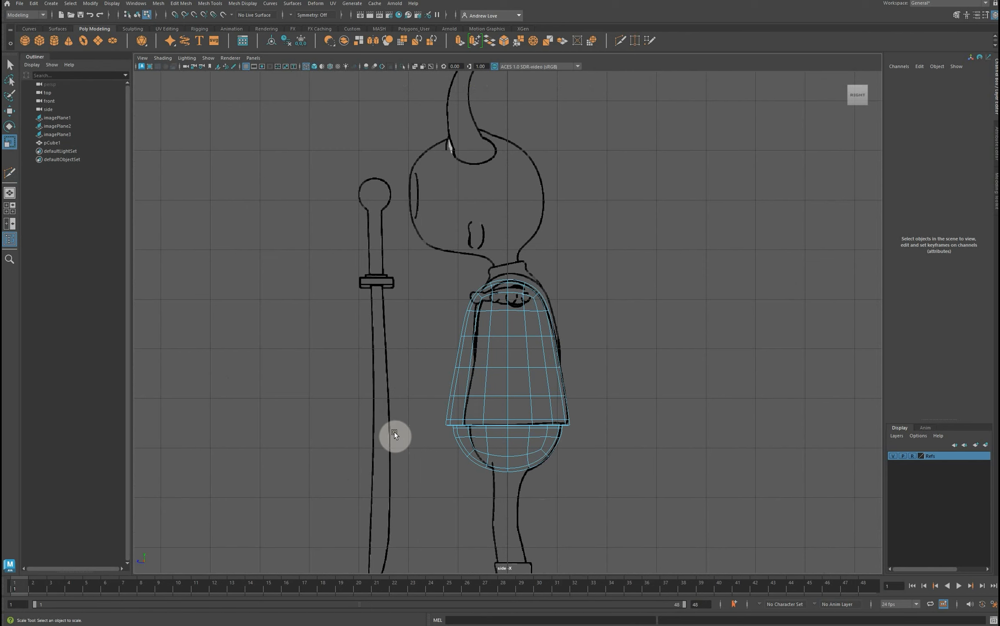
right_click_drag(541, 351, 558, 341)
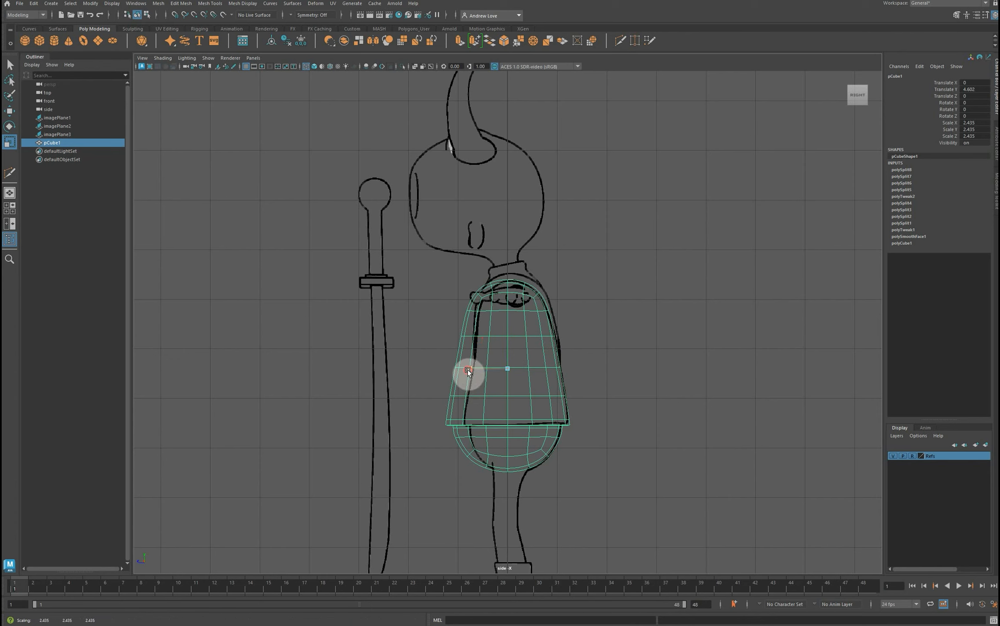
left_click_drag(468, 370, 477, 367)
key("w")
scroll(473, 368, "up", 6)
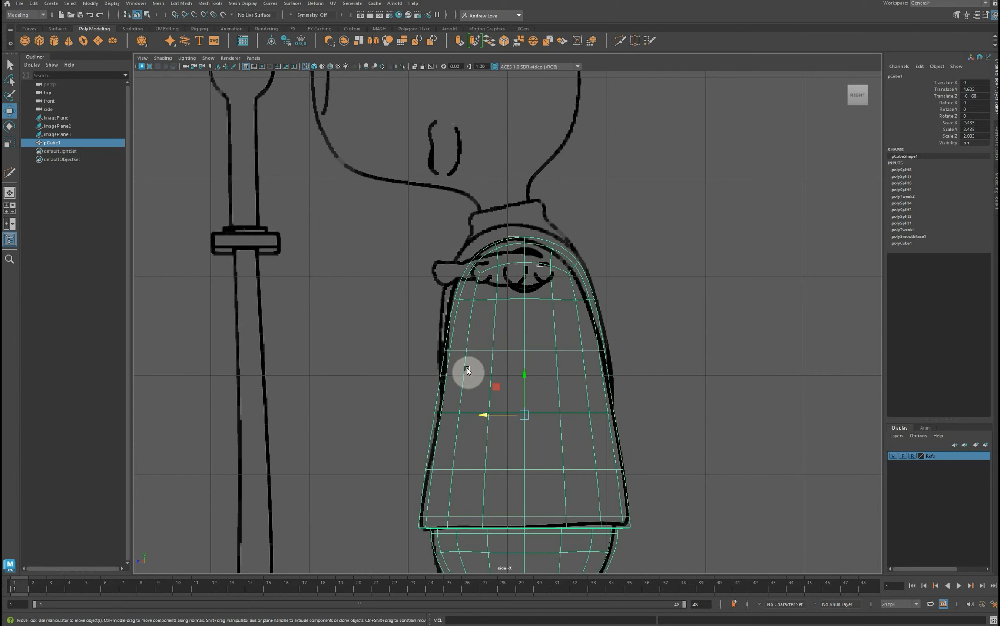
key("f")
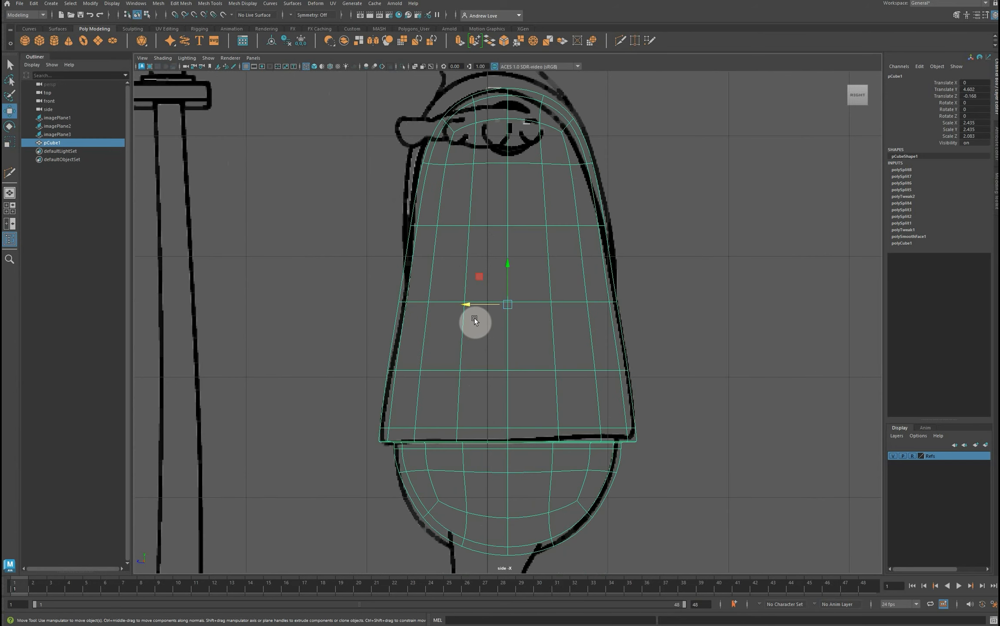
key("r")
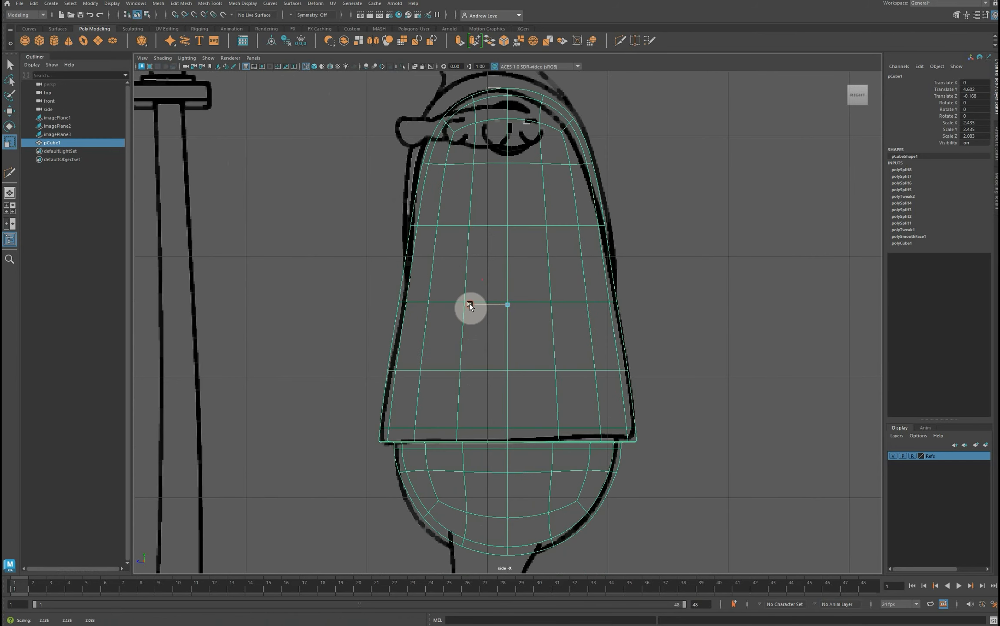
left_click_drag(469, 303, 471, 303)
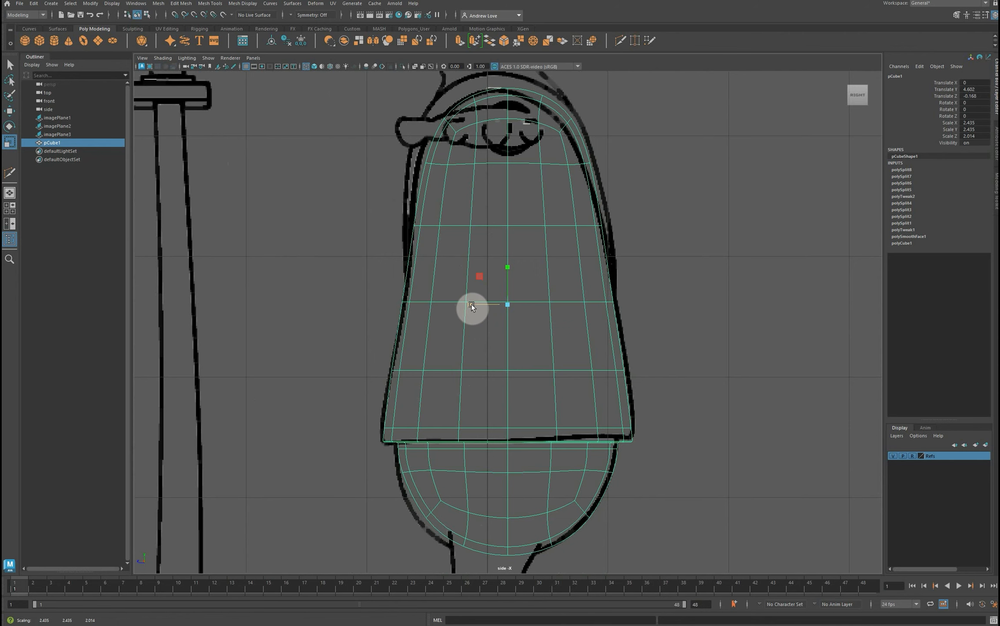
Shift the edge loop above the hem slightly backward in Z, and scale the hem loop in Z to fit the side outline.
key("w")
right_click_drag(454, 303, 449, 281)
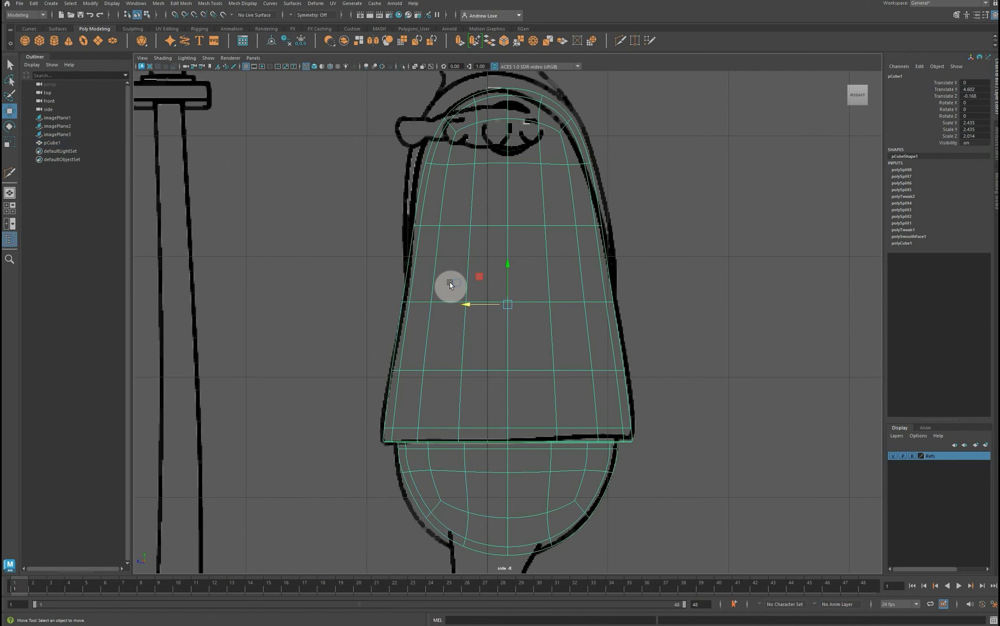
left_click(453, 368)
double_click(473, 369)
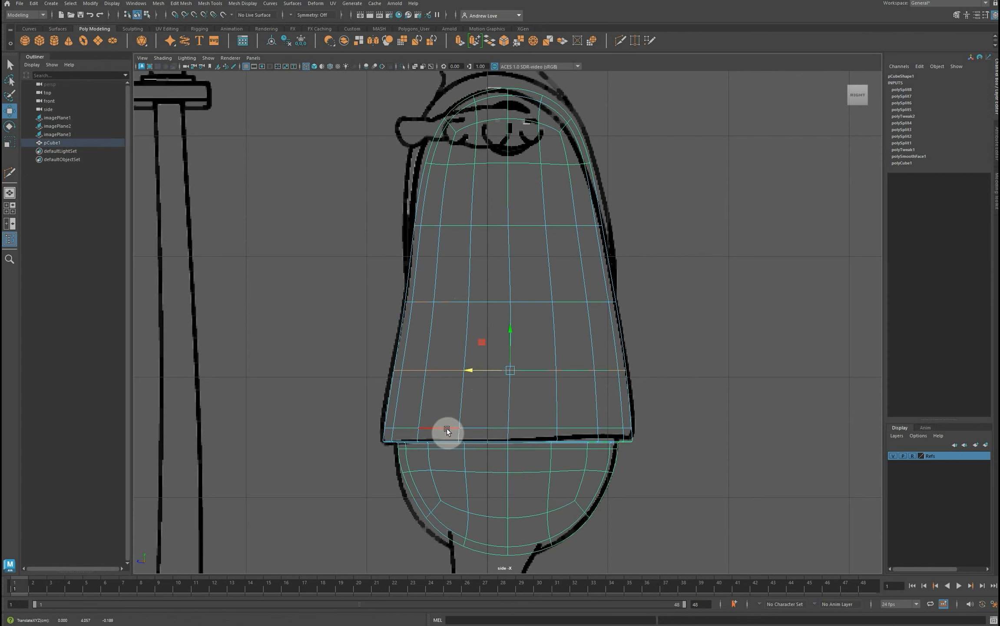
left_click(487, 426)
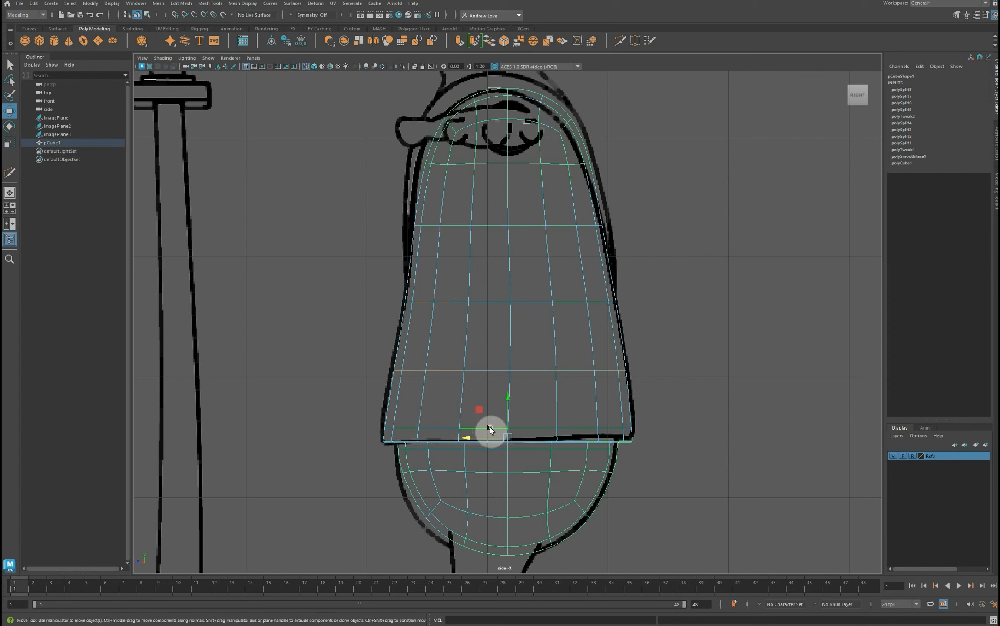
key("r")
left_click_drag(467, 437, 467, 437)
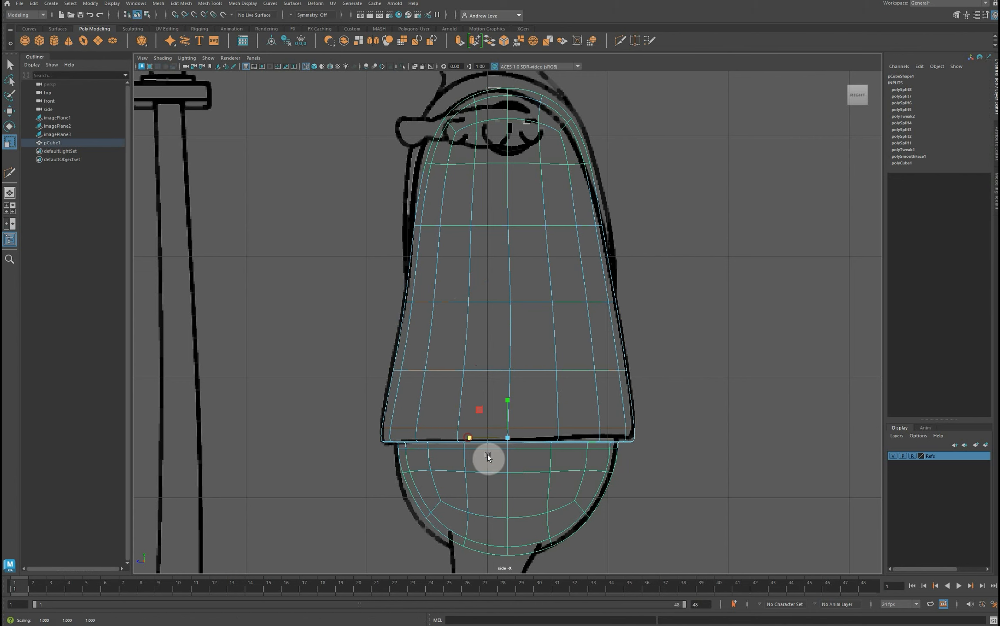
Fit the edge loop beneath the hem to the side drawing, moving it forward to about -0.161 in Z.
double_click(480, 472)
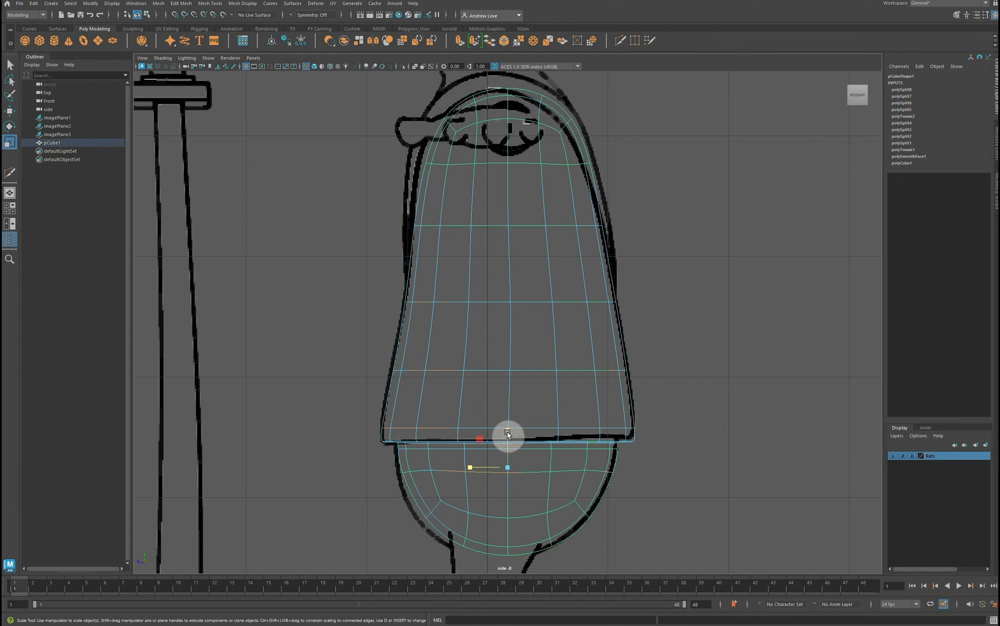
left_click_drag(507, 431, 470, 468)
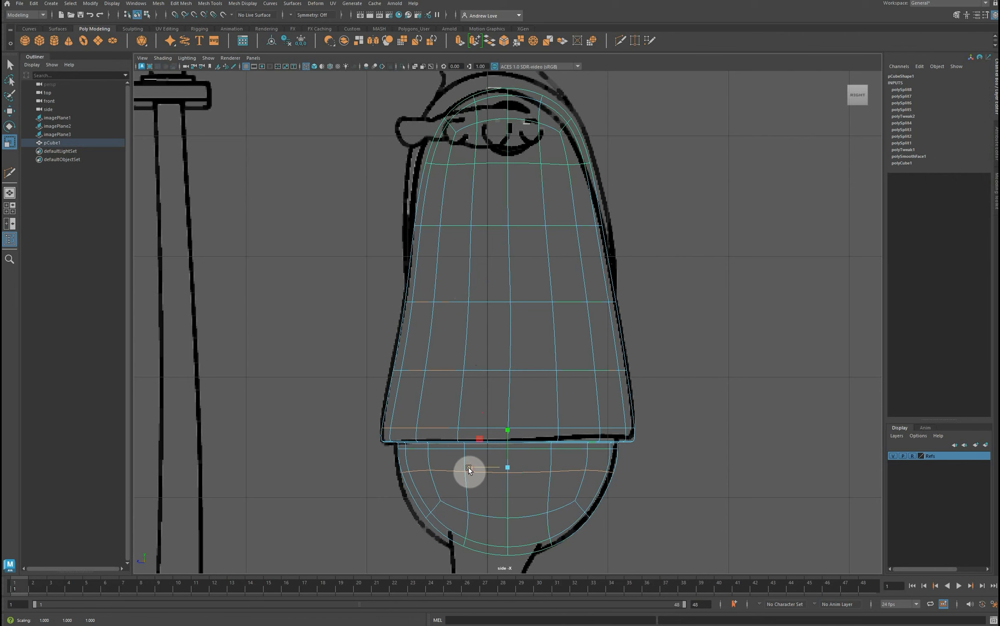
key("w")
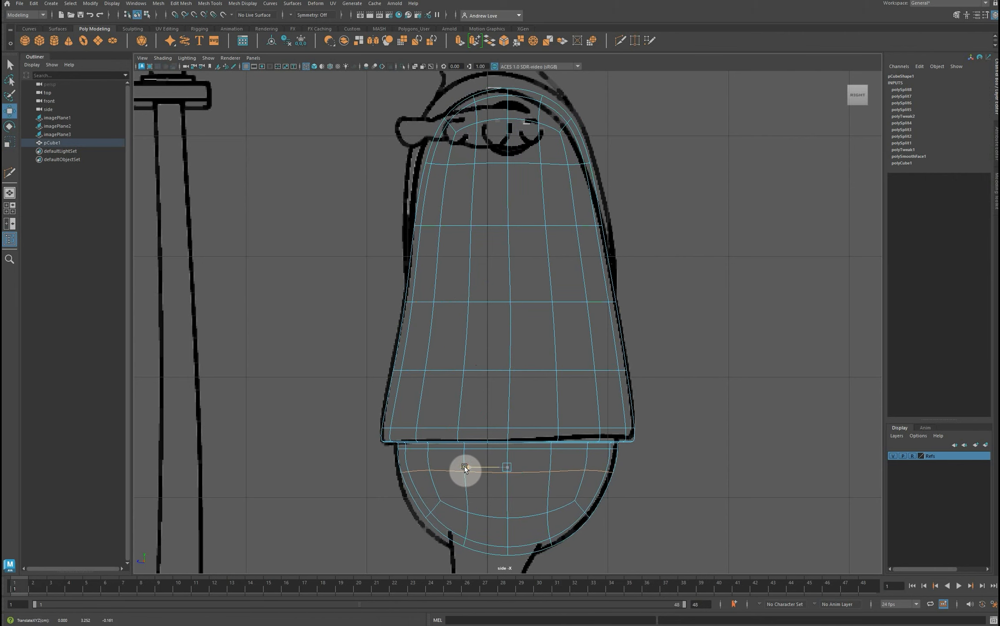
left_click_drag(463, 465, 462, 465)
Move the rounded bottom vertices forward to about -0.130 in Z, and the vertex row beneath the hem to about -0.151.
right_click_drag(448, 498, 408, 390)
left_click_drag(402, 491, 621, 553)
key("1")
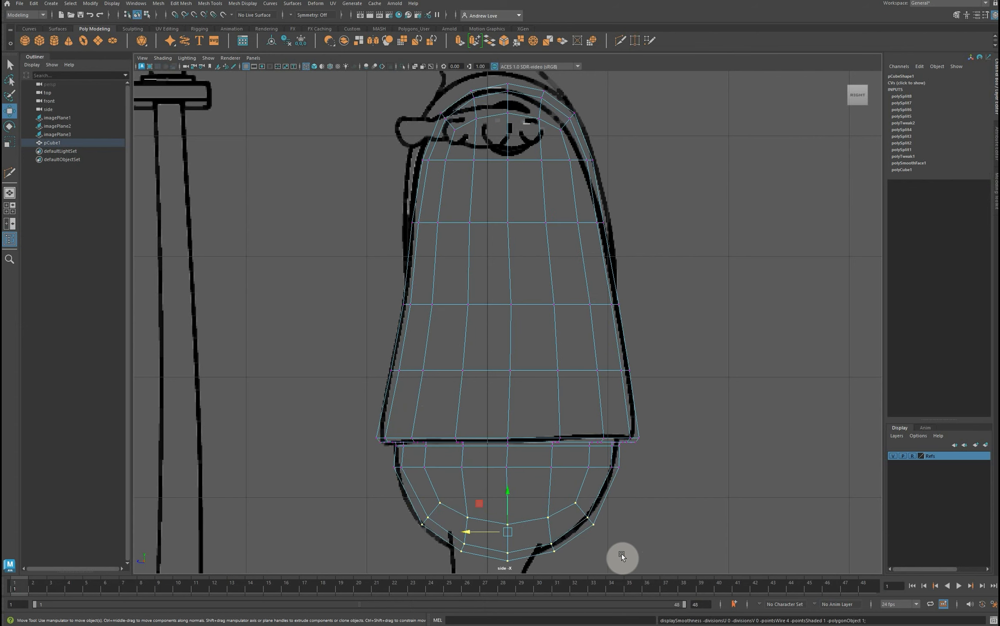
left_click_drag(467, 534, 464, 534)
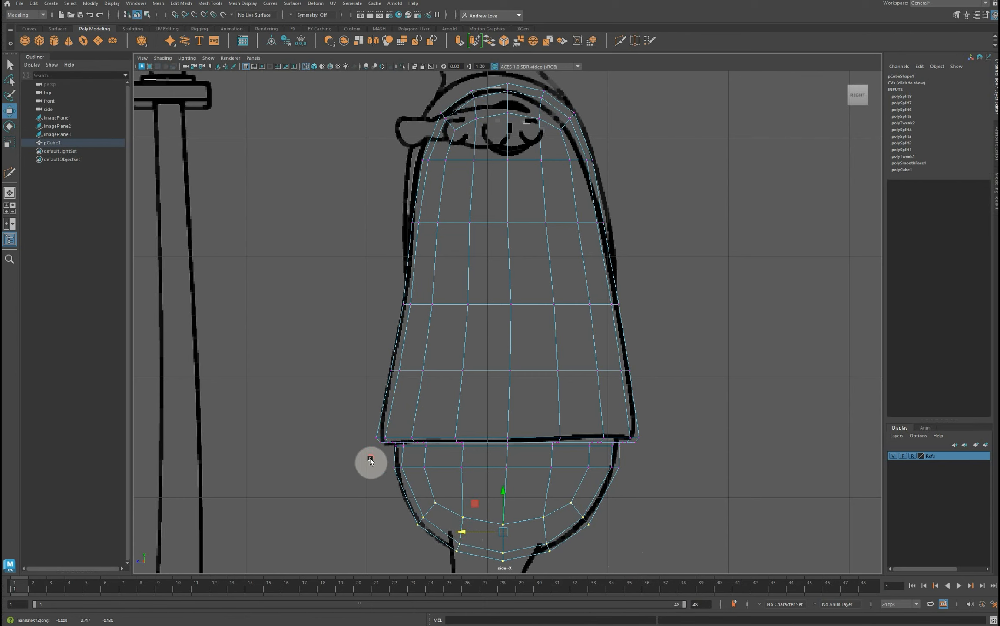
left_click_drag(368, 462, 657, 473)
left_click_drag(466, 467, 465, 468)
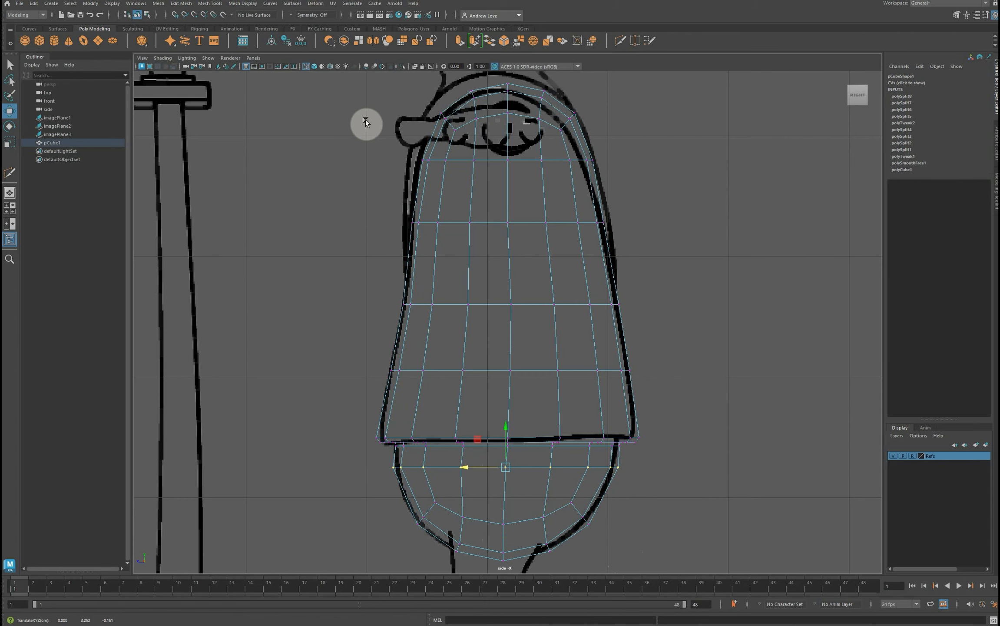
Shift the shoulder vertices slightly forward in Z, and nudge the topmost center vertices further forward to follow the side outline.
mouse_move(364, 158)
middle_mouse_down("alt")
mouse_move(361, 243)
mouse_move(381, 251)
middle_mouse_up("alt")
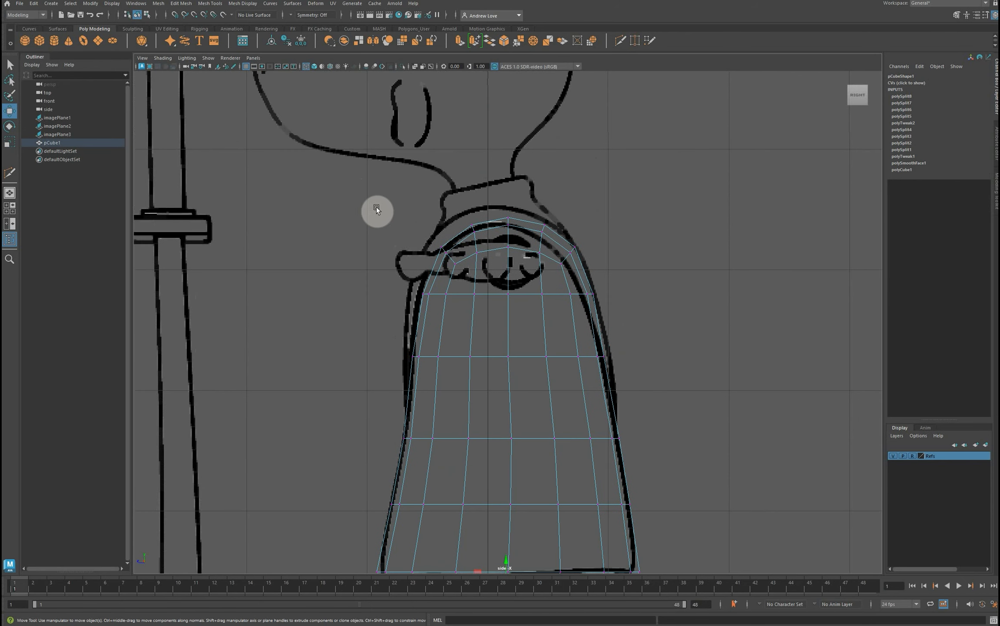
left_click_drag(376, 210, 643, 306)
left_click_drag(467, 256, 466, 254)
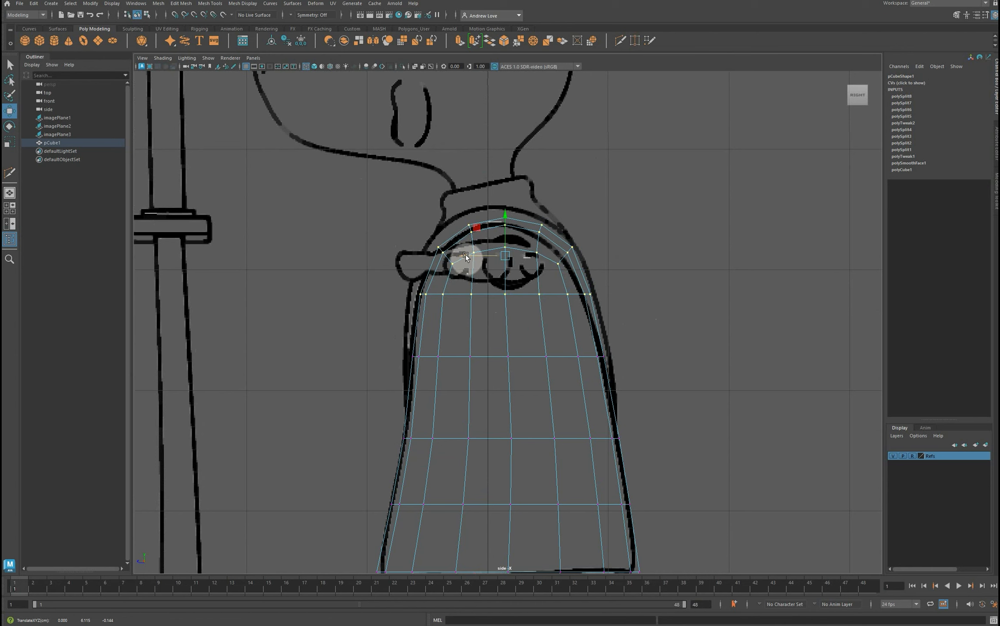
left_click_drag(466, 254, 464, 255)
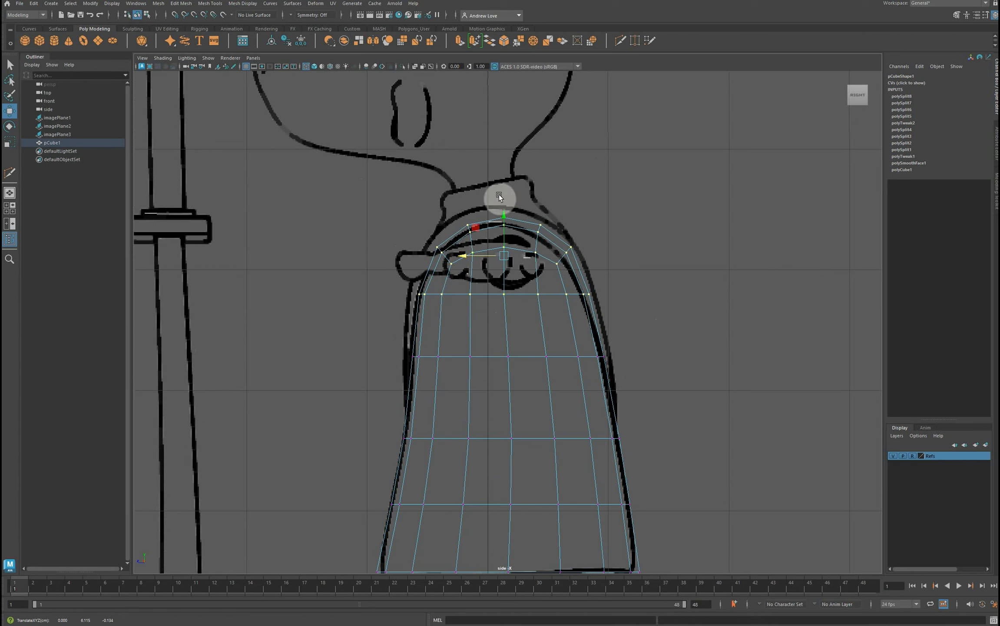
left_click_drag(492, 195, 485, 219)
left_click(563, 209)
left_click(631, 257)
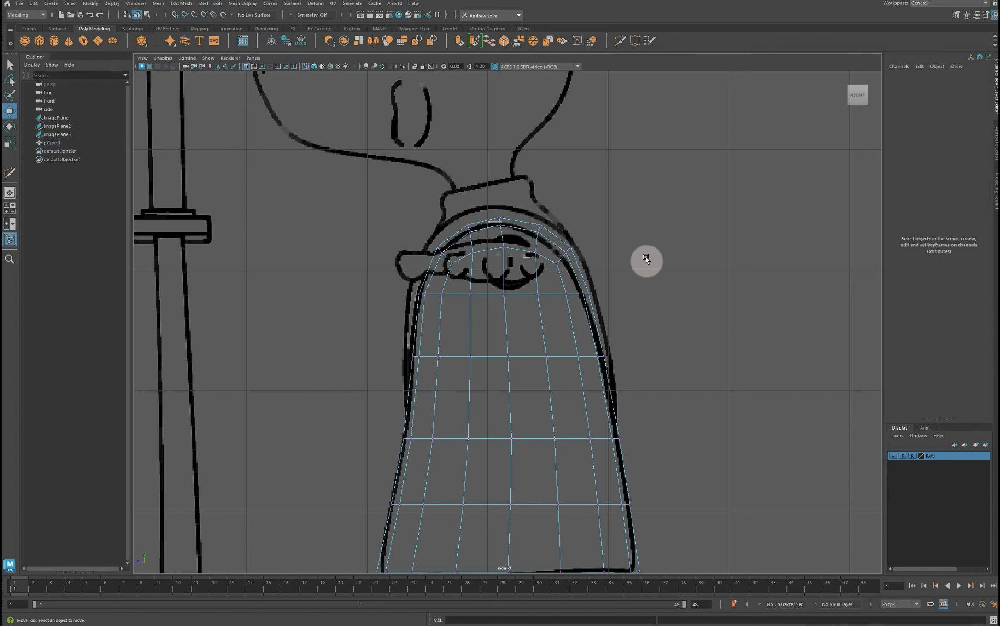
Check the whole torso mesh against the side drawing, and return to the front view.
left_click_drag(509, 276, 484, 295)
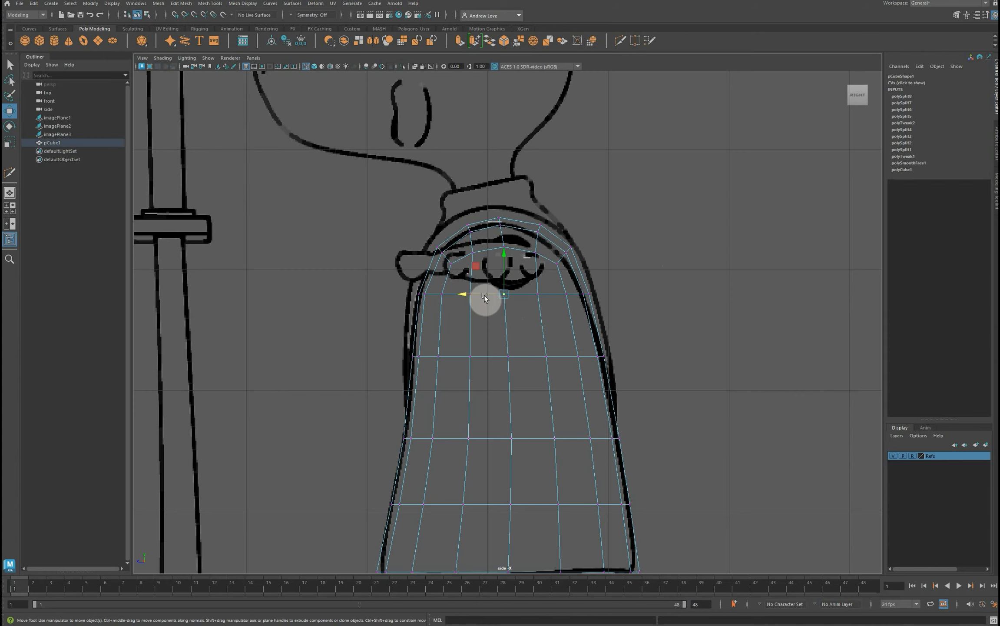
left_click(348, 301)
scroll(343, 313, "down", 5)
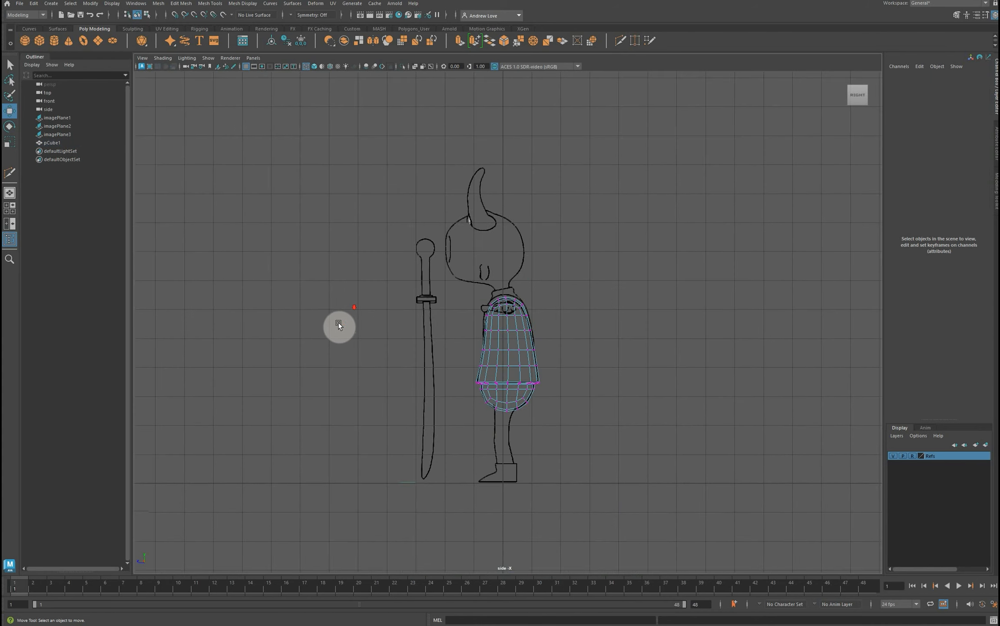
scroll(338, 322, "up", 1)
scroll(339, 323, "up", 1)
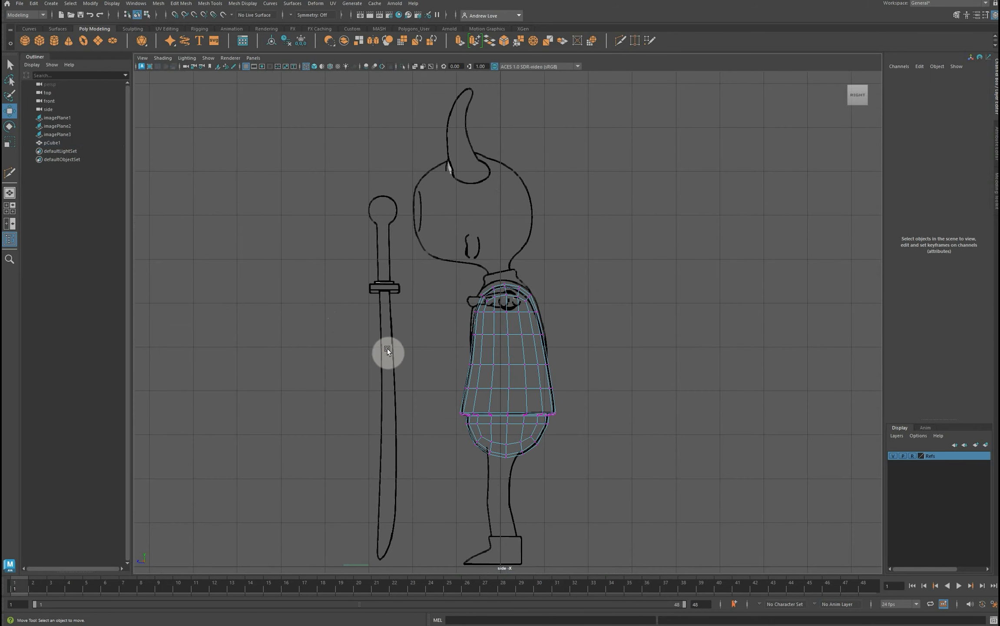
key("space")
key("space")
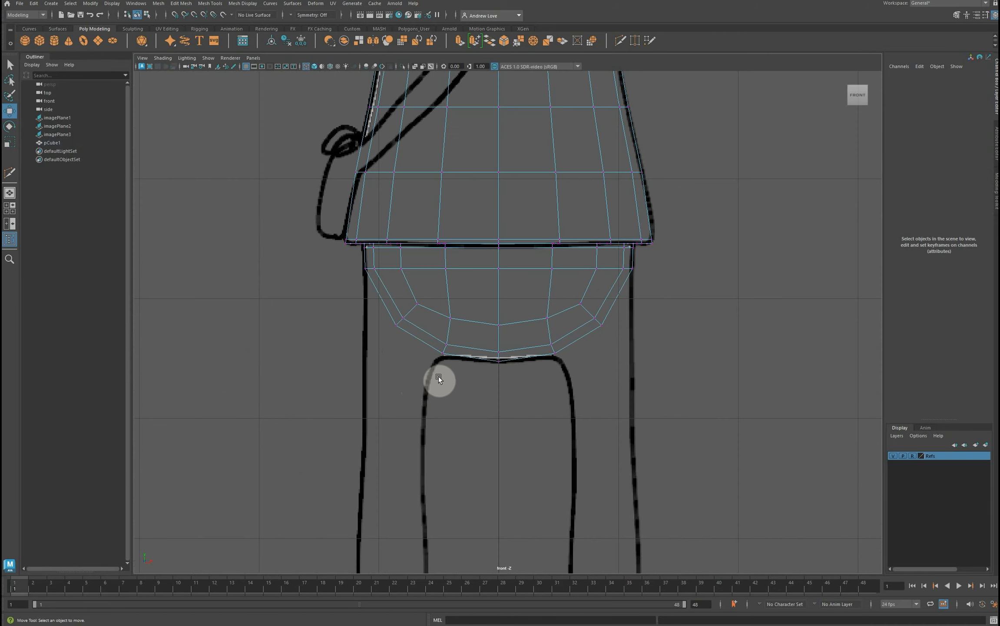
Delete the faces on the bag-side half of the torso mesh, leaving only the other half up to the center line.
key("a")
scroll(439, 378, "up", 5)
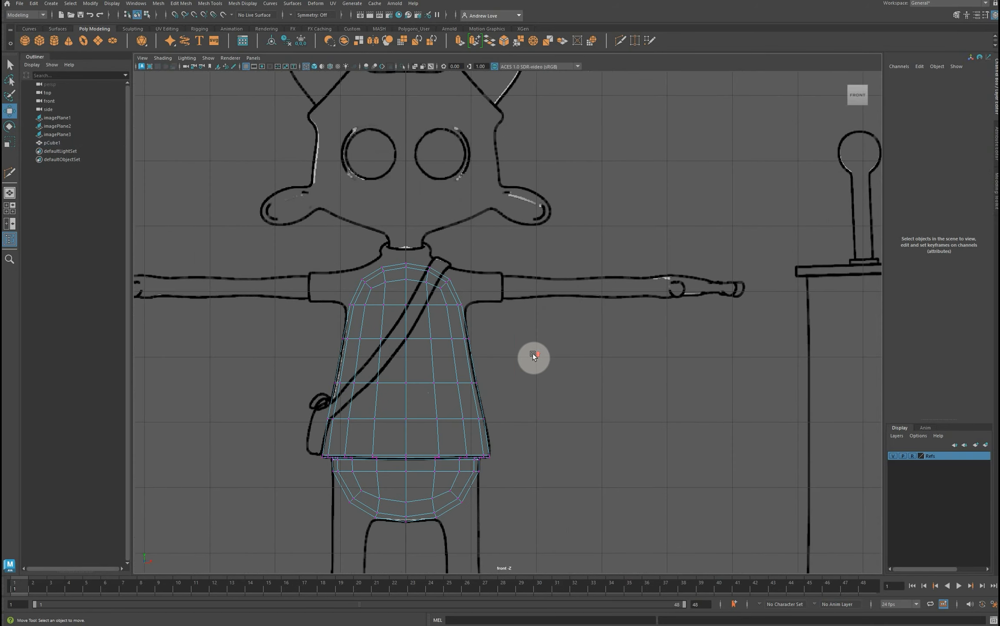
middle_click_drag(536, 377, 623, 325, "alt")
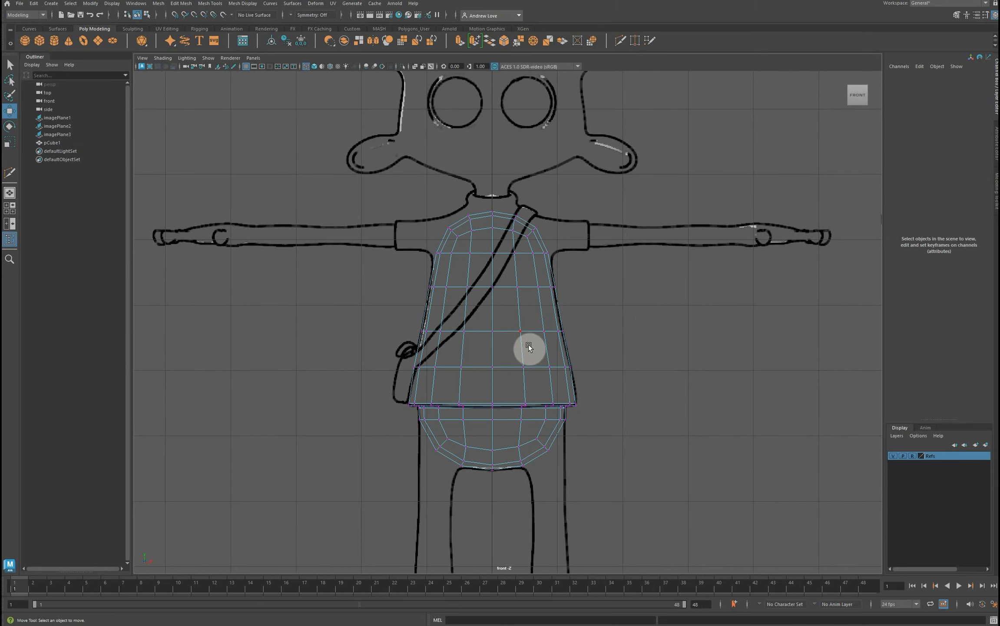
key("a")
scroll(569, 373, "up", 5)
scroll(578, 350, "up", 1)
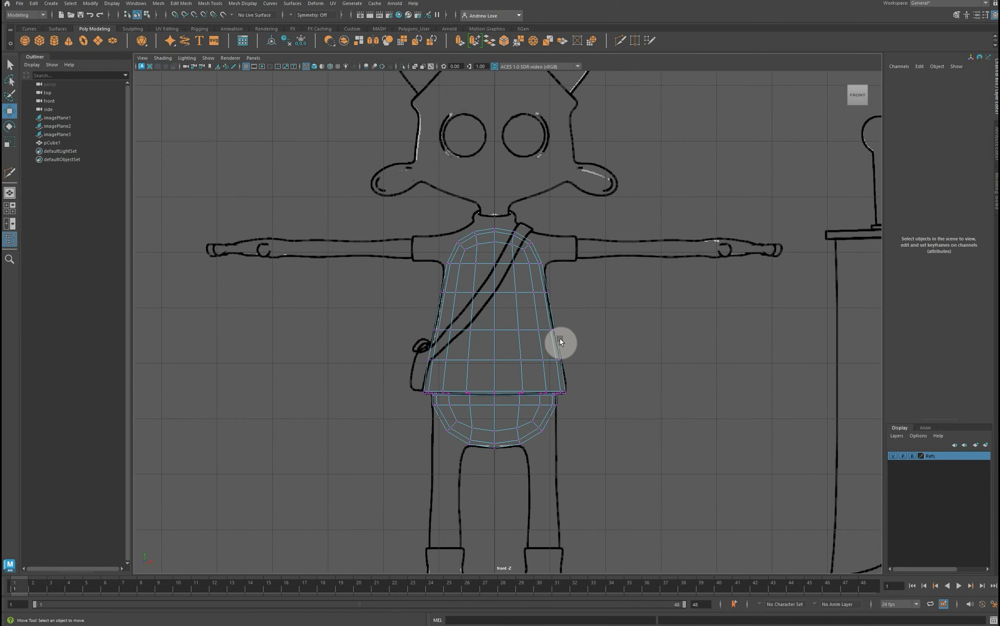
right_click_drag(510, 330, 427, 323)
left_click_drag(407, 230, 486, 461)
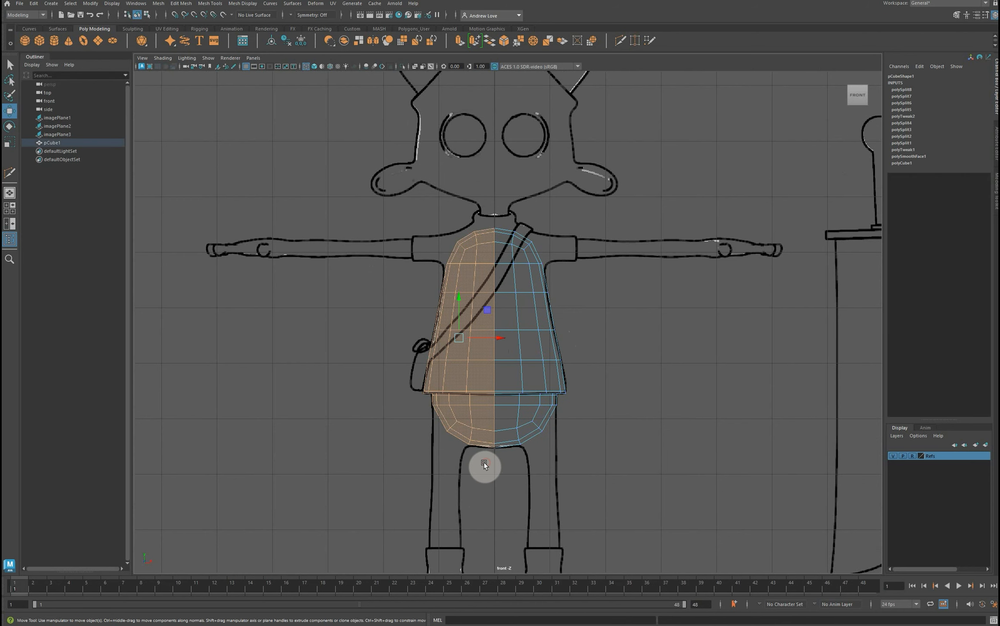
key("Delete")
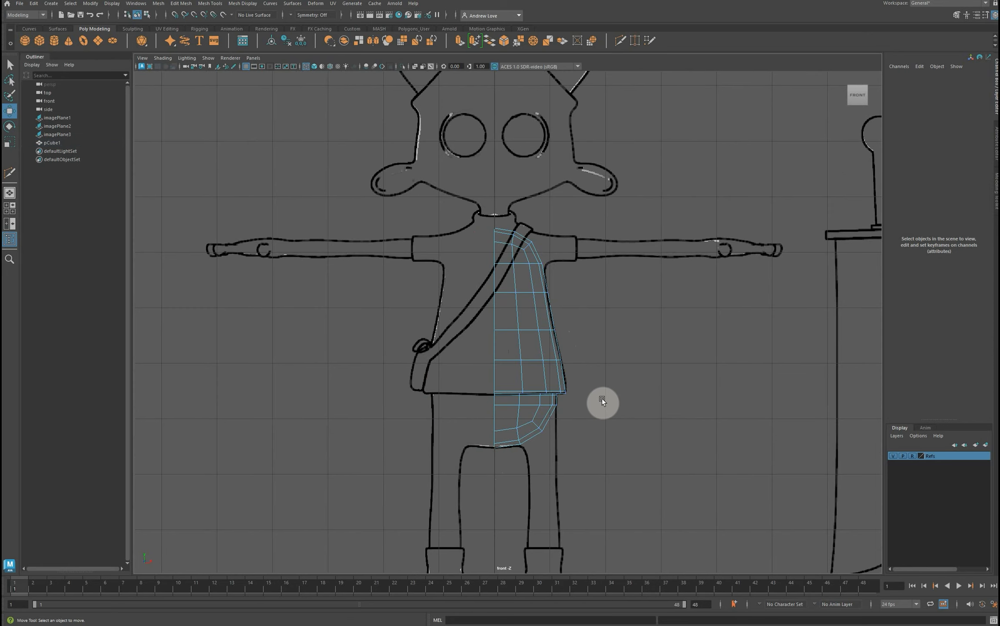
Create a polygon cylinder at the origin as the base for the leg.
key("space")
key("space")
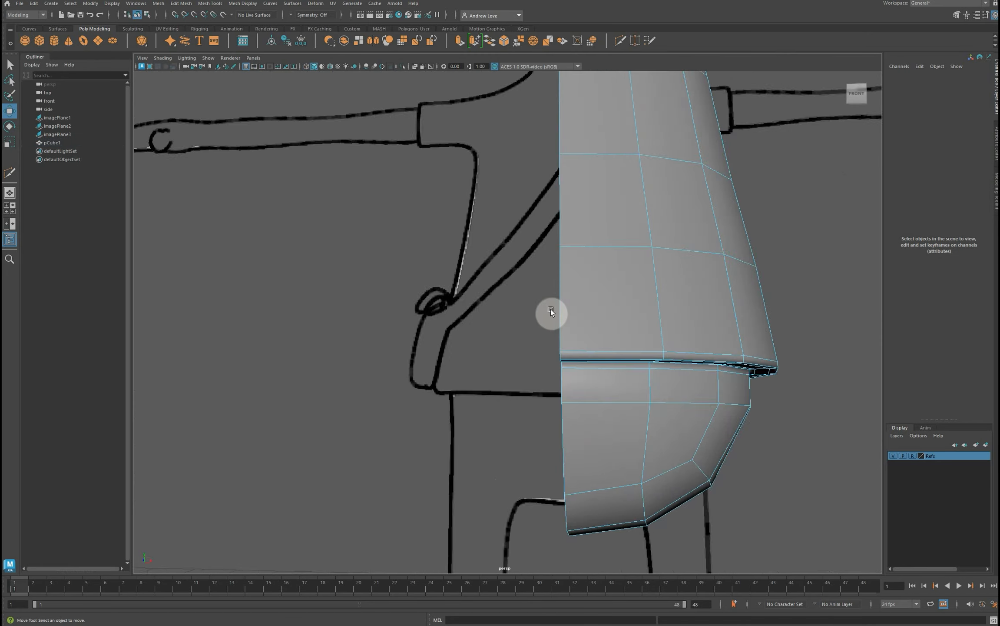
scroll(551, 309, "down", 7)
left_click_drag(420, 352, 352, 384, "alt")
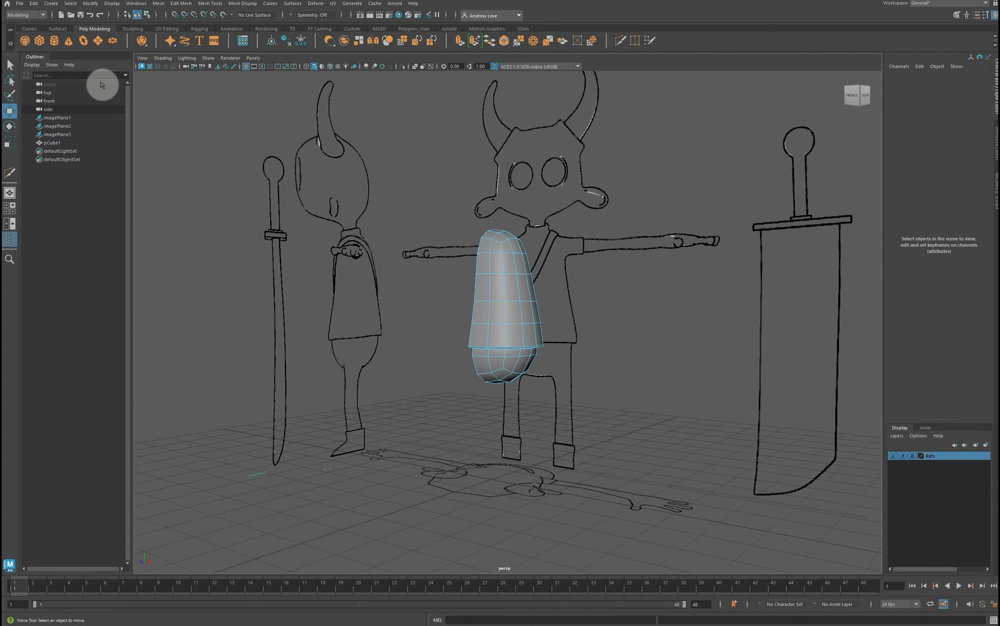
left_click(53, 41)
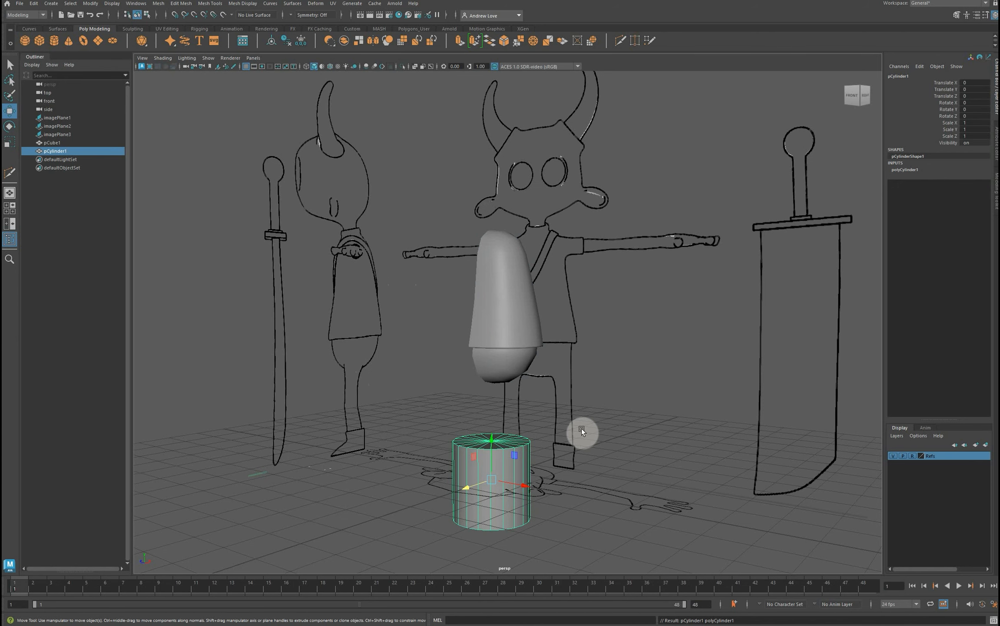
scroll(509, 376, "up", 3)
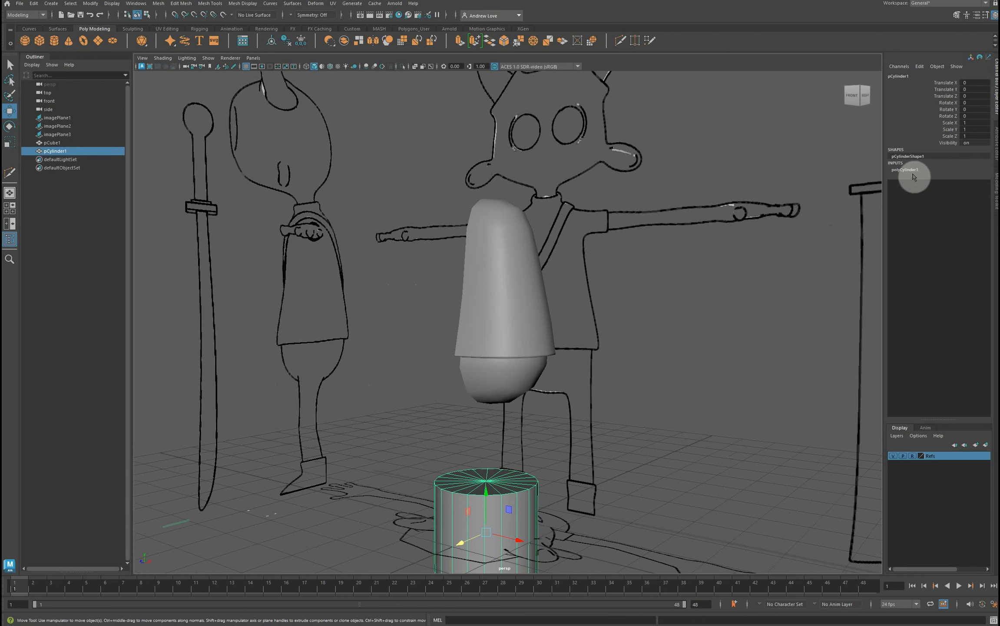
Set the cylinder's axis subdivisions to 8 and its cap subdivisions to 0.
left_click(896, 171)
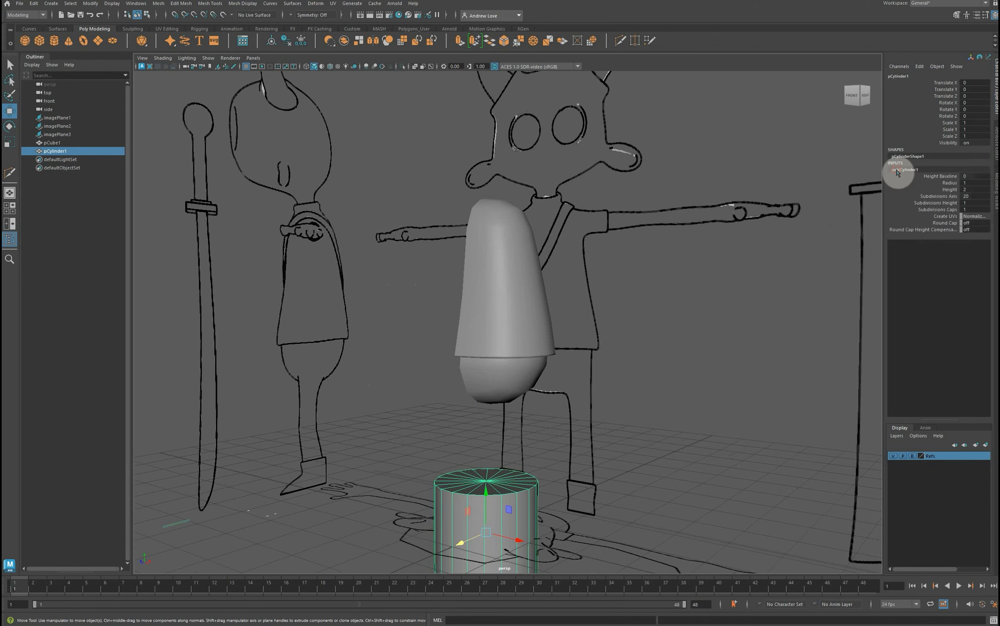
double_click(978, 196)
type("8")
key("Return")
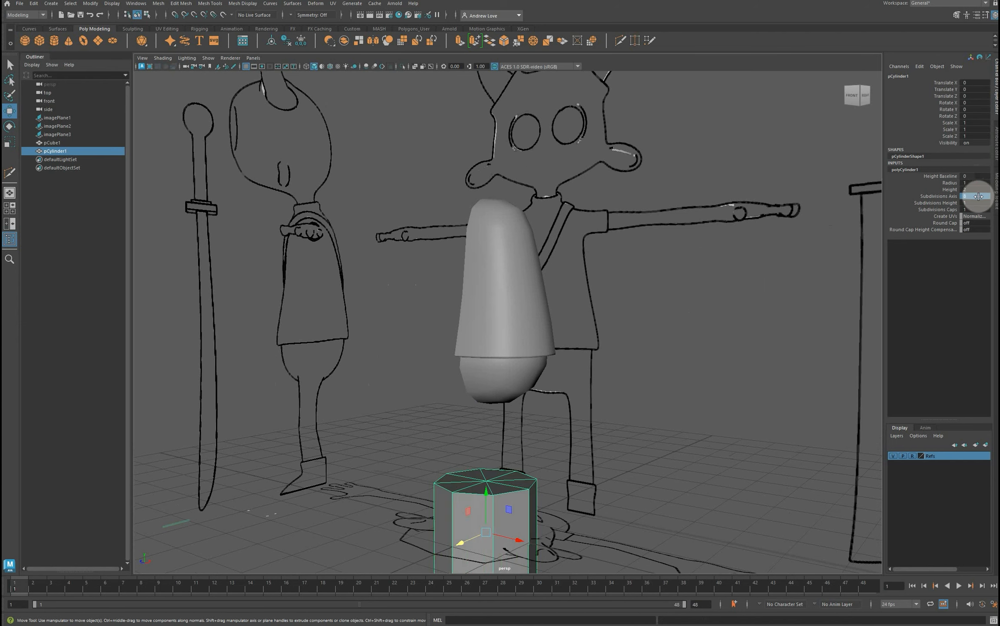
double_click(978, 210)
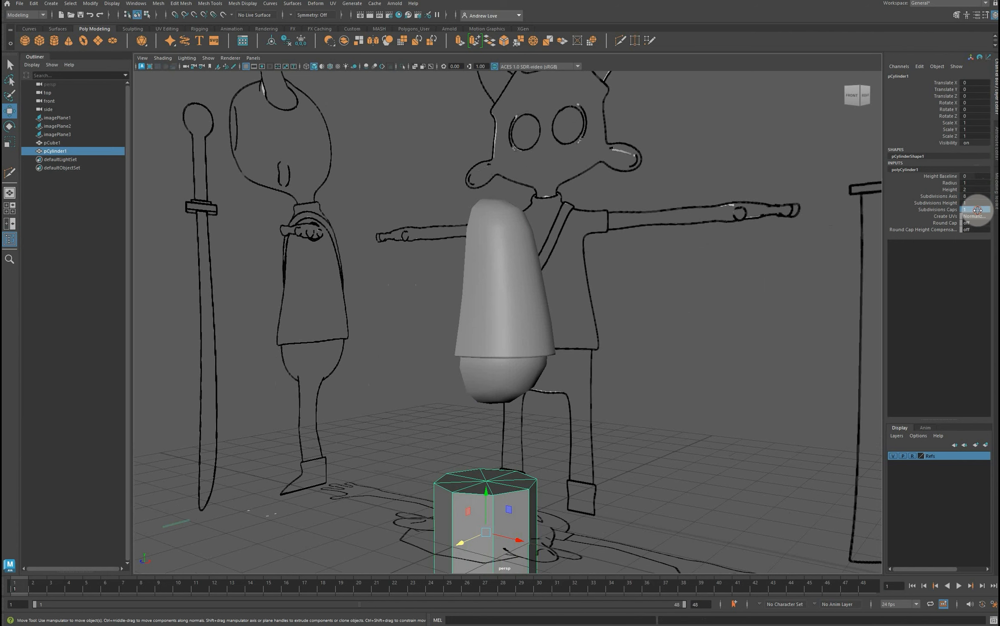
type("0")
key("Return")
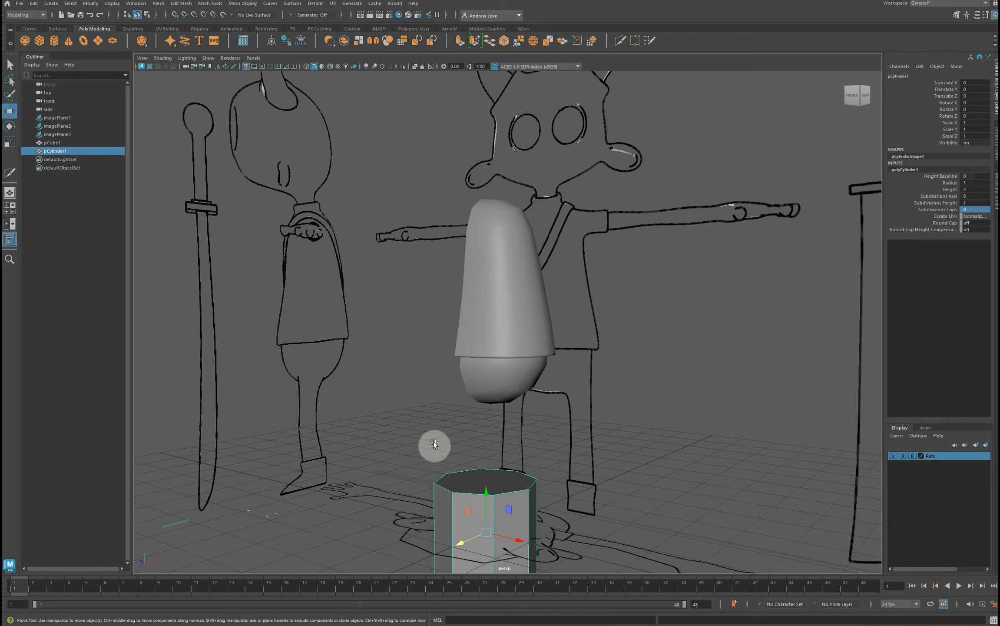
Place the cylinder over the leg beneath the half torso in the front drawing, at about X 0.863 and Y 1.294.
key("space")
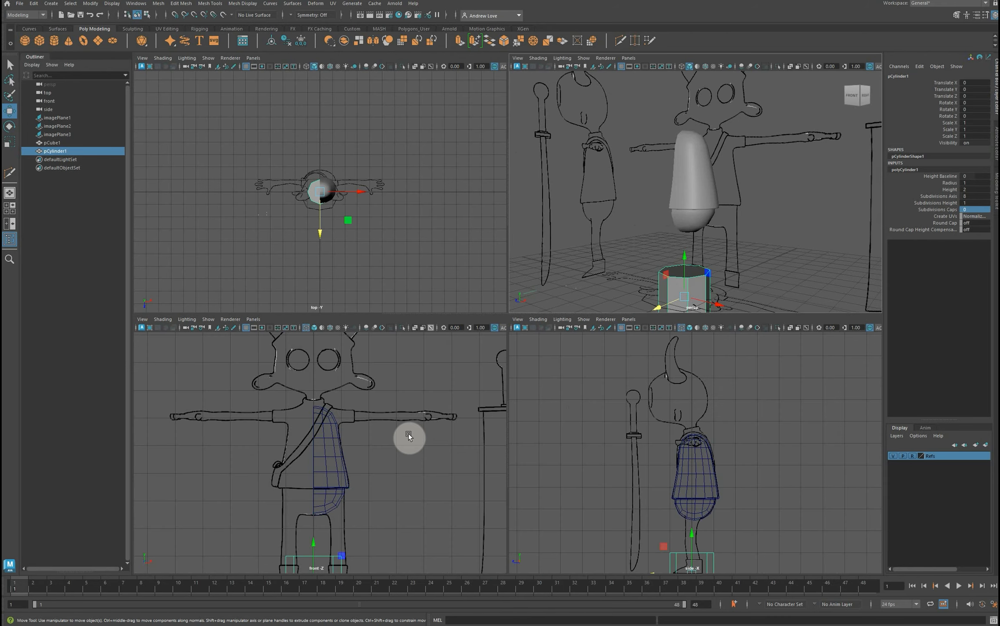
key("f")
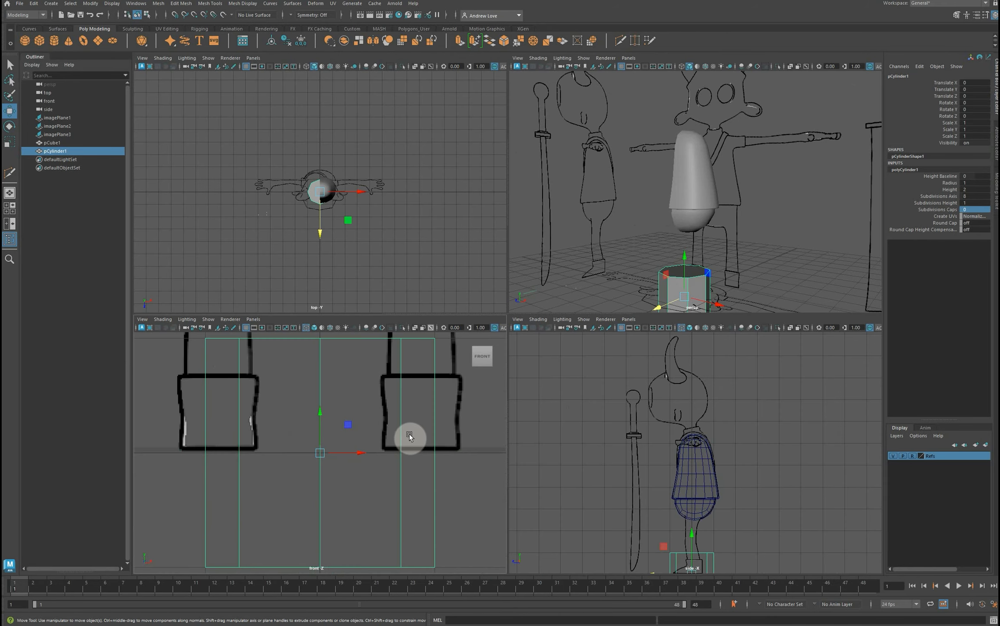
key("space")
scroll(437, 378, "down", 8)
scroll(440, 372, "up", 2)
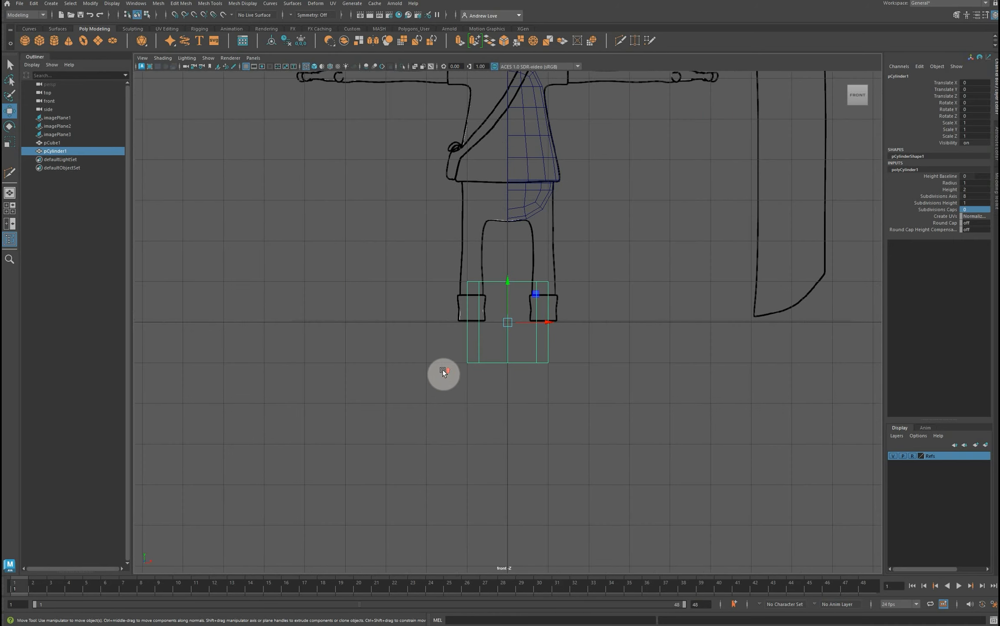
left_click_drag(509, 317, 545, 265)
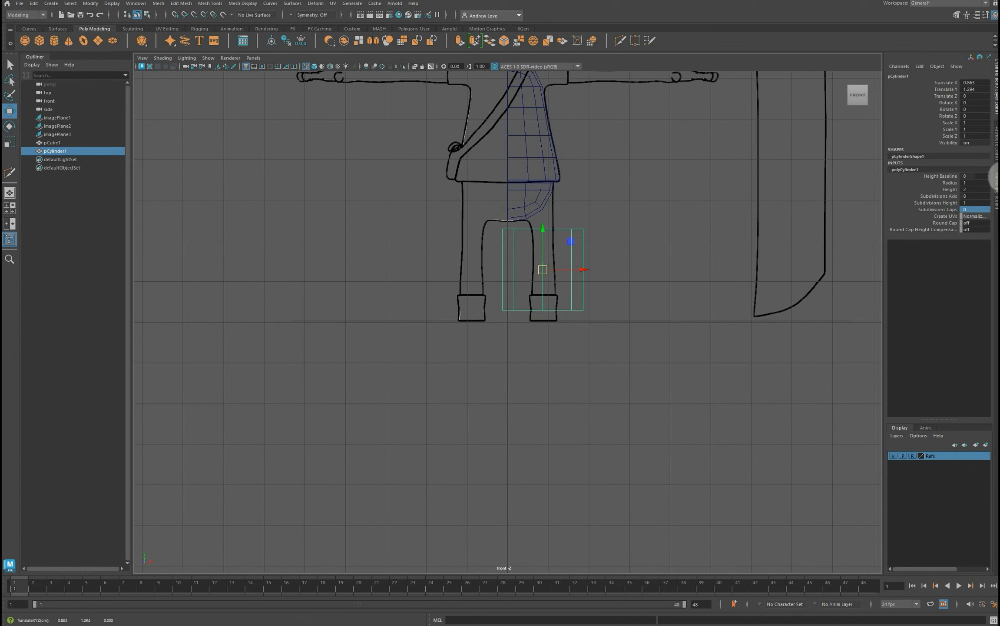
Reduce the leg cylinder's radius to 0.2.
left_click(952, 183)
middle_click_drag(706, 201, 704, 198)
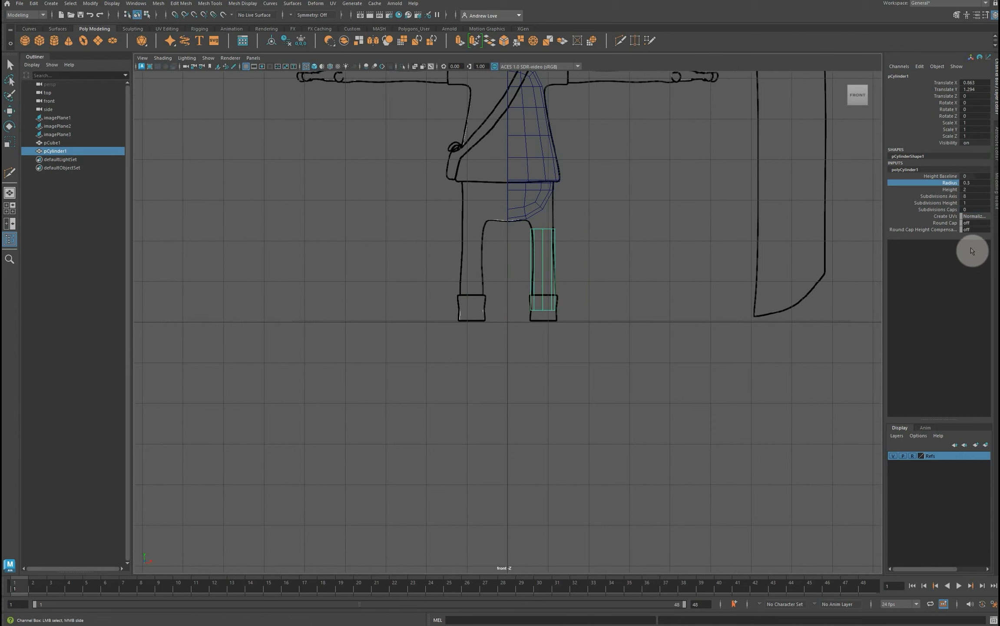
double_click(975, 183)
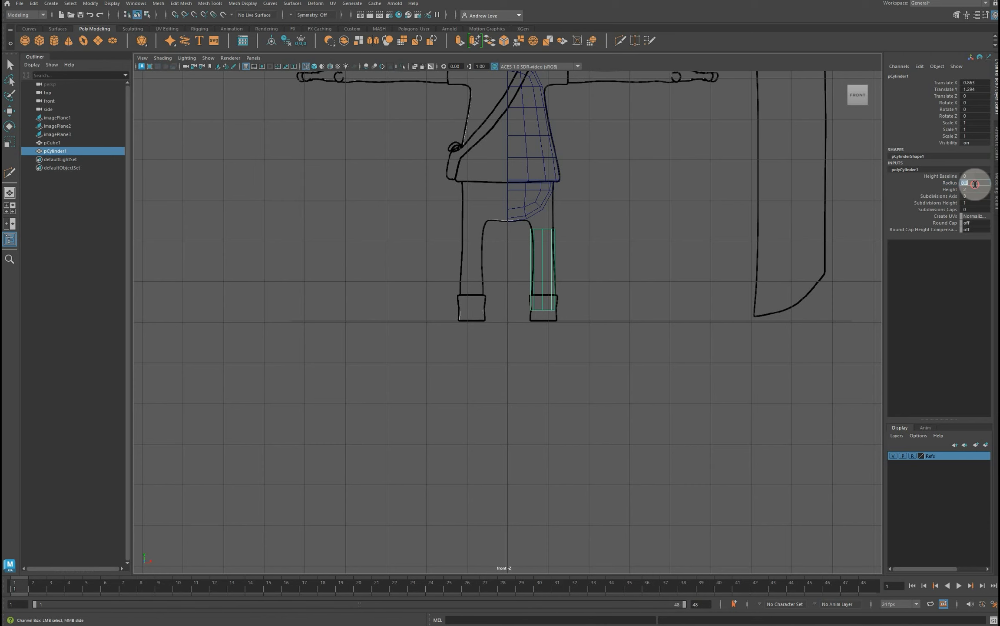
left_click(974, 184)
key("BackSpace")
type("2")
key("Return")
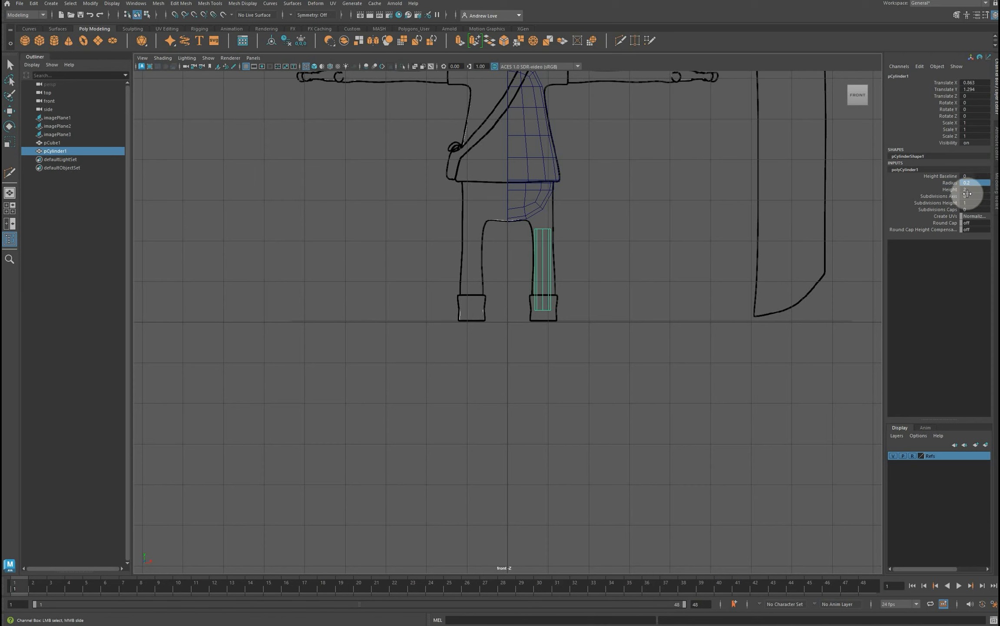
Set the leg cylinder's height to 2.5.
double_click(969, 190)
key("Return")
double_click(971, 190)
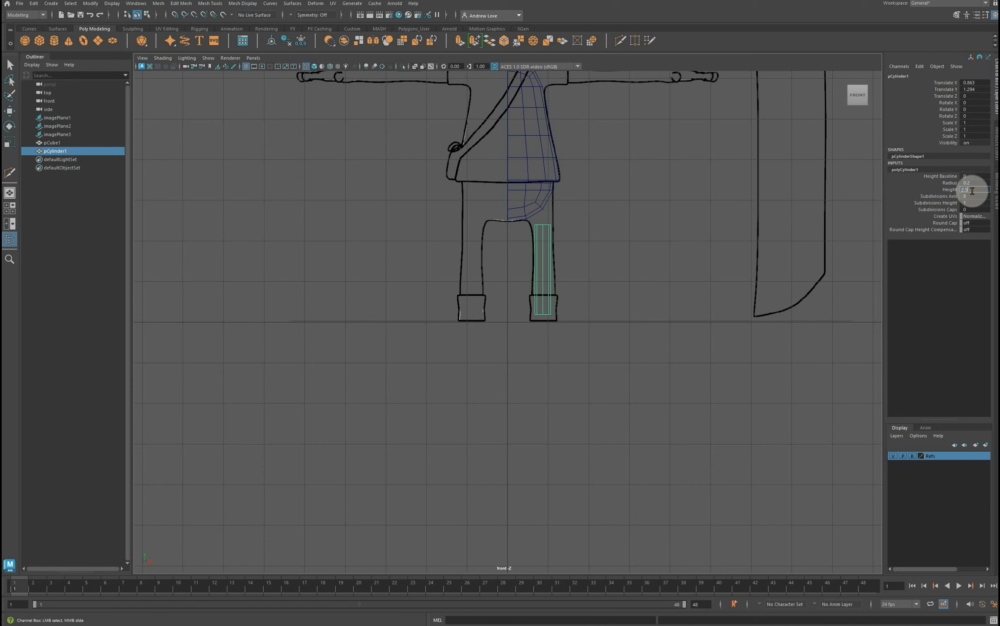
type("2.5")
key("Return")
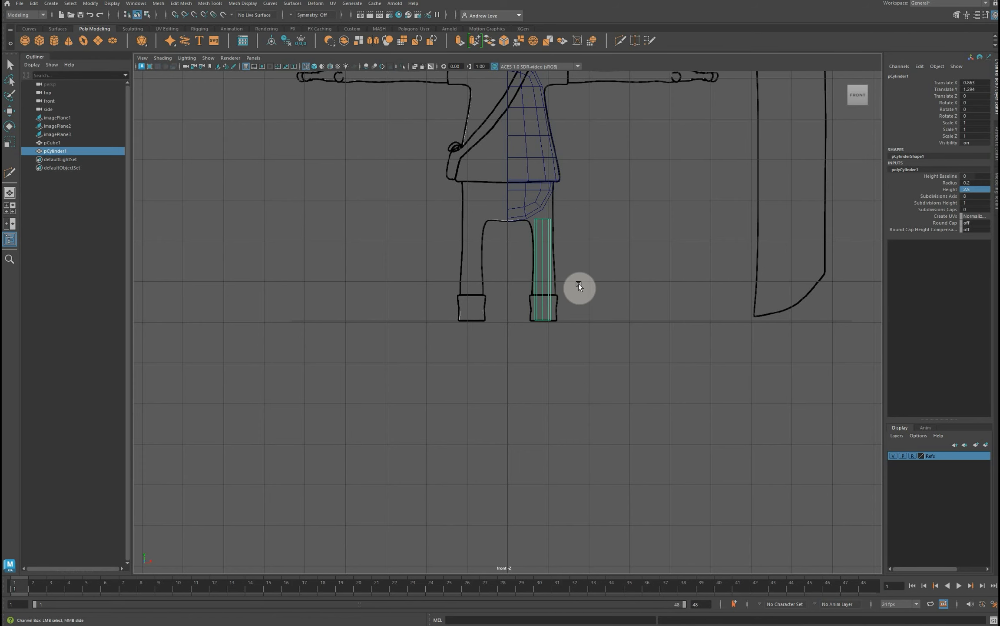
Lower the leg cylinder to about 1.253 in Y so its base meets the ground line in the side drawing.
scroll(579, 284, "up", 5)
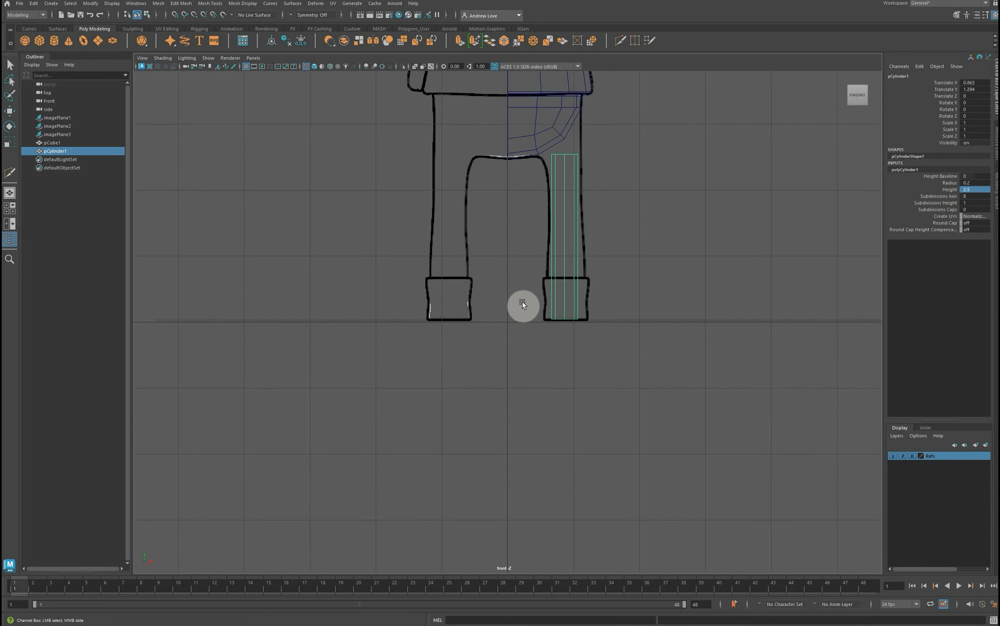
key("space")
key("space")
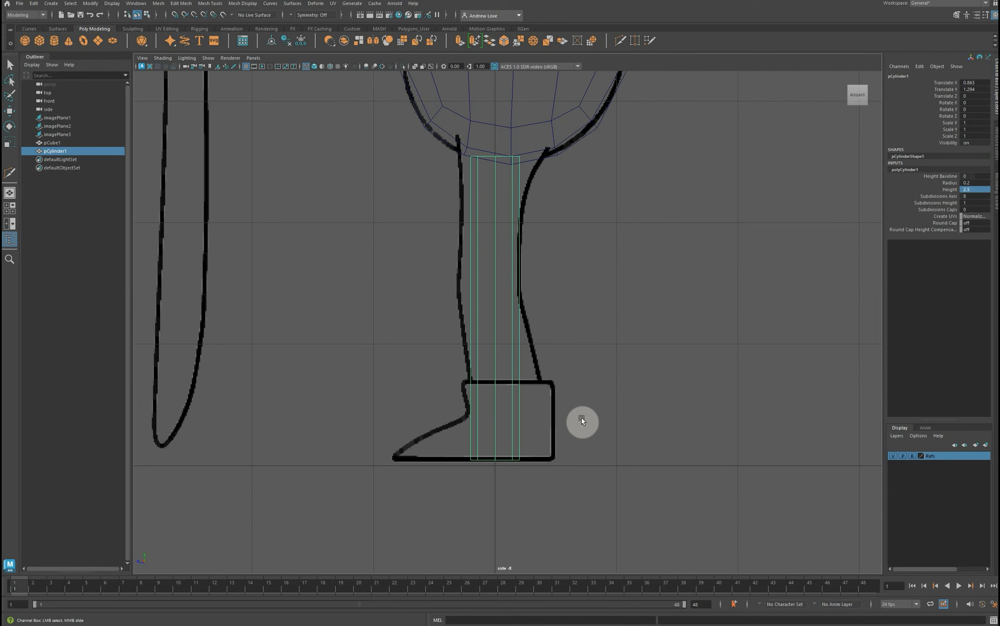
scroll(581, 417, "down", 2)
key("w")
left_click_drag(497, 274, 497, 278)
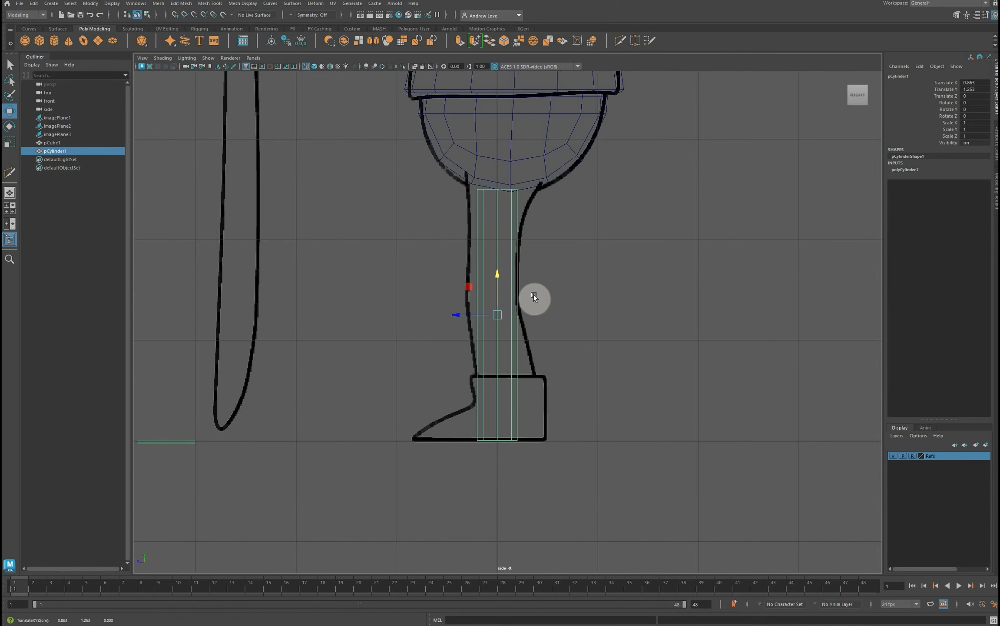
Insert an edge loop around the leg cylinder at knee height, following the bend in the side drawing.
key("space")
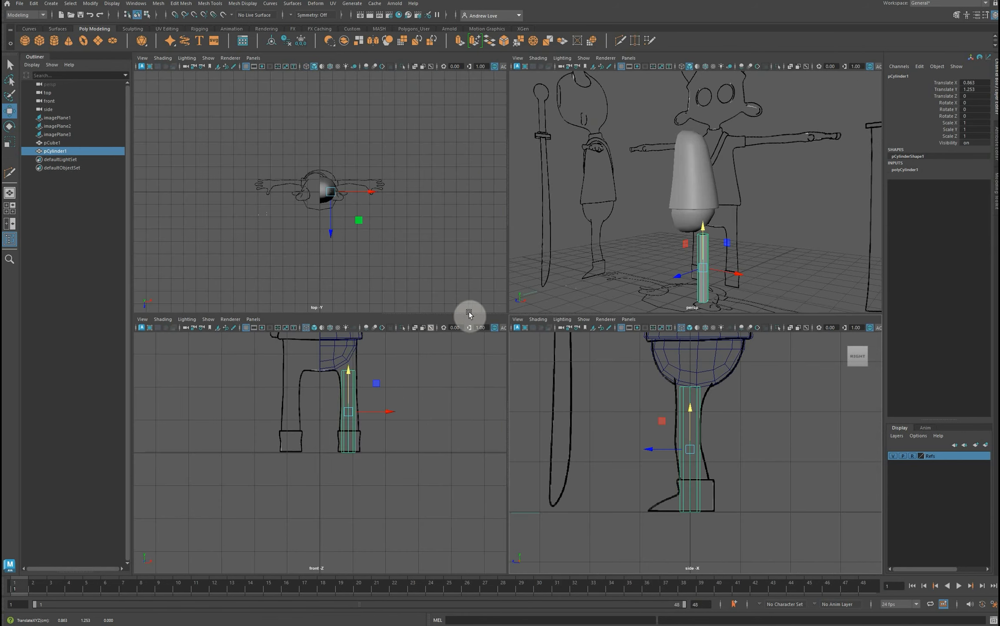
key("space")
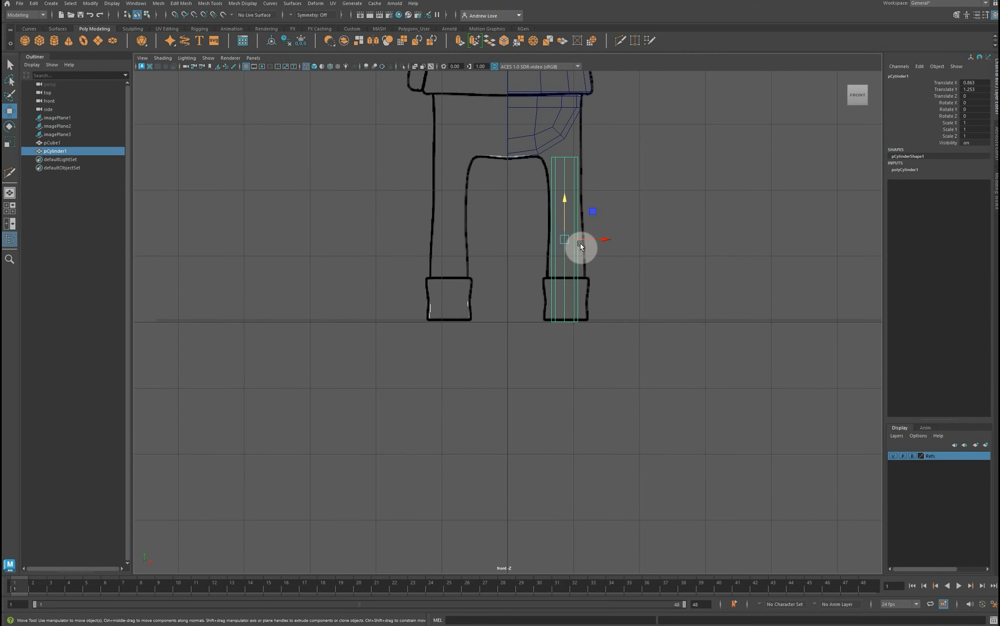
key("space")
key("space")
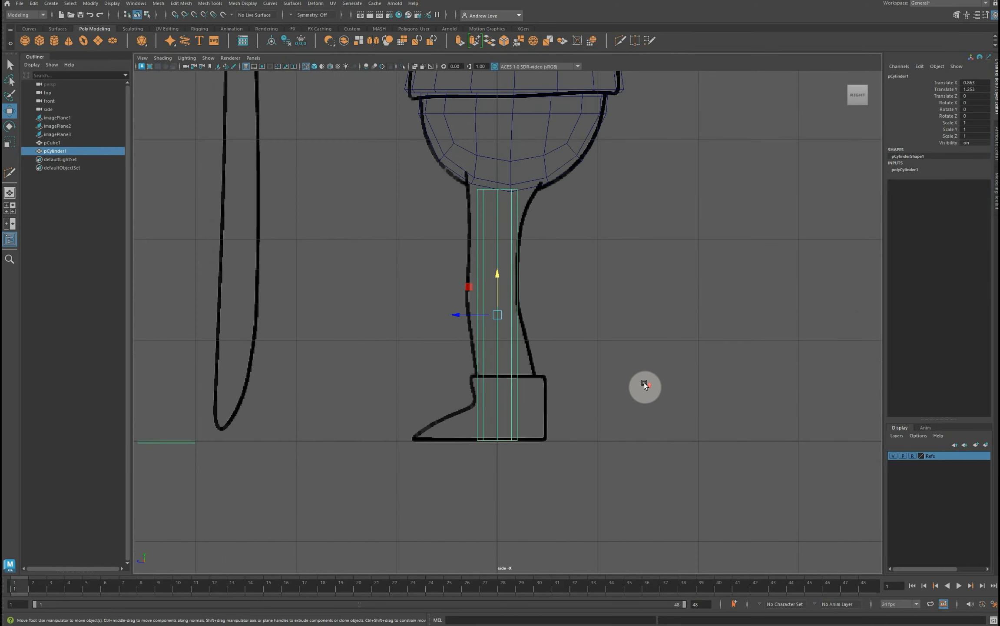
scroll(644, 385, "up", 3)
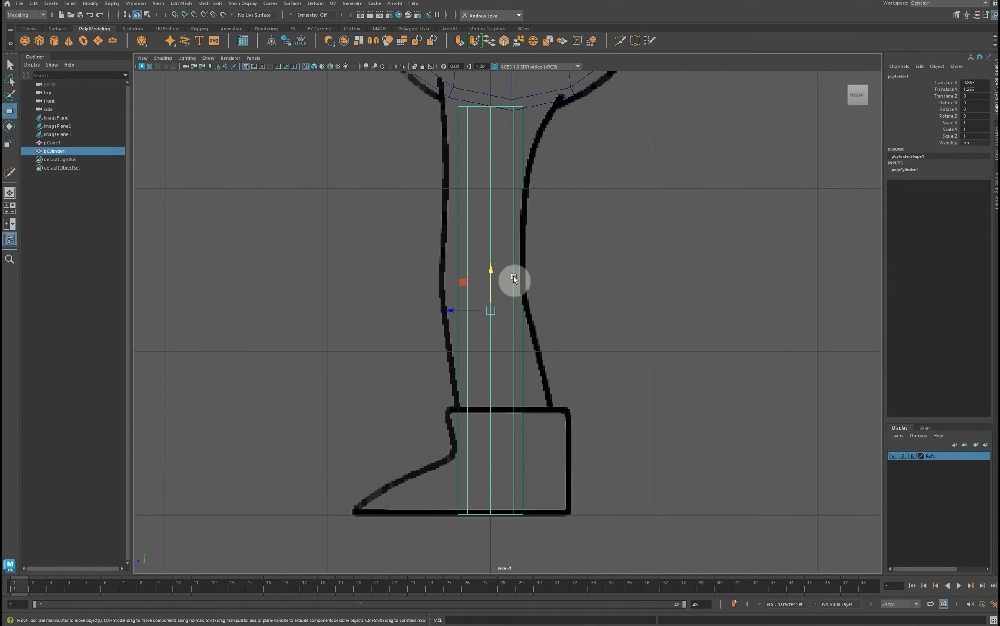
left_click(621, 40)
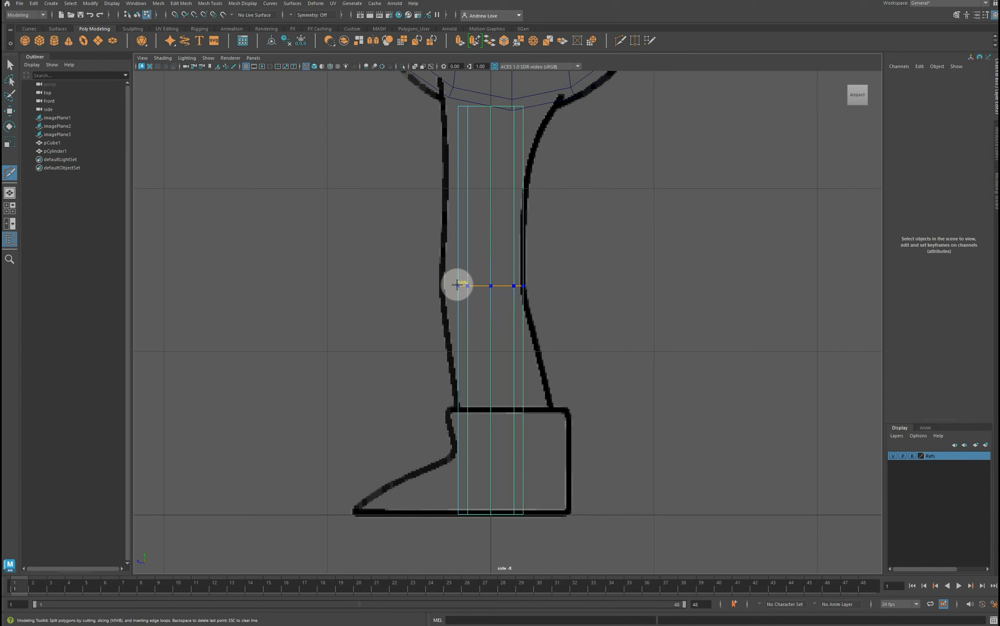
left_click(457, 285, "ctrl")
key("w")
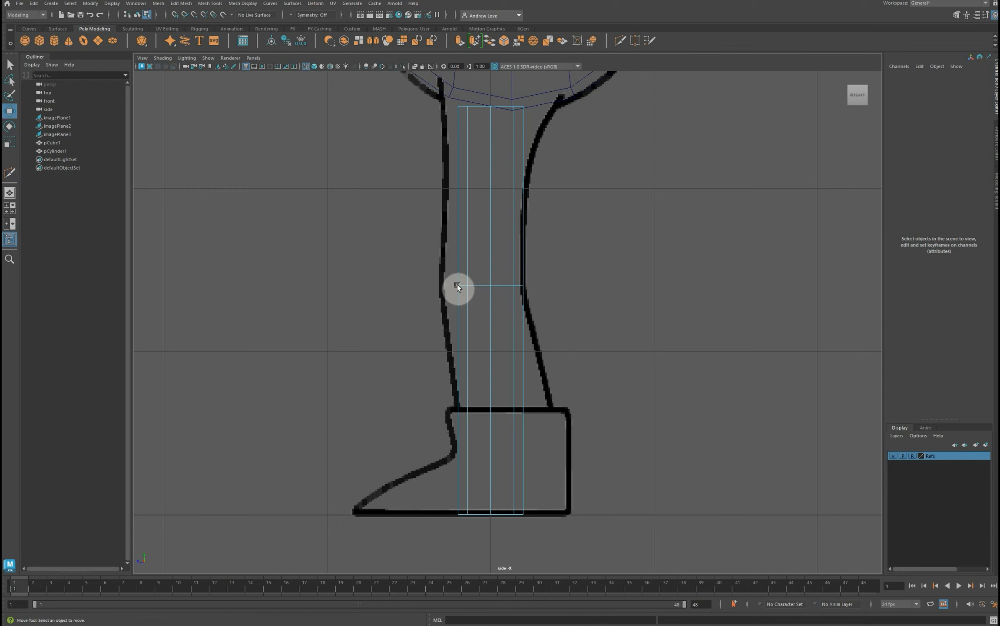
Move the knee edge loop forward to about 0.051 in Z and scale it up to the drawn leg's width.
left_click(483, 284)
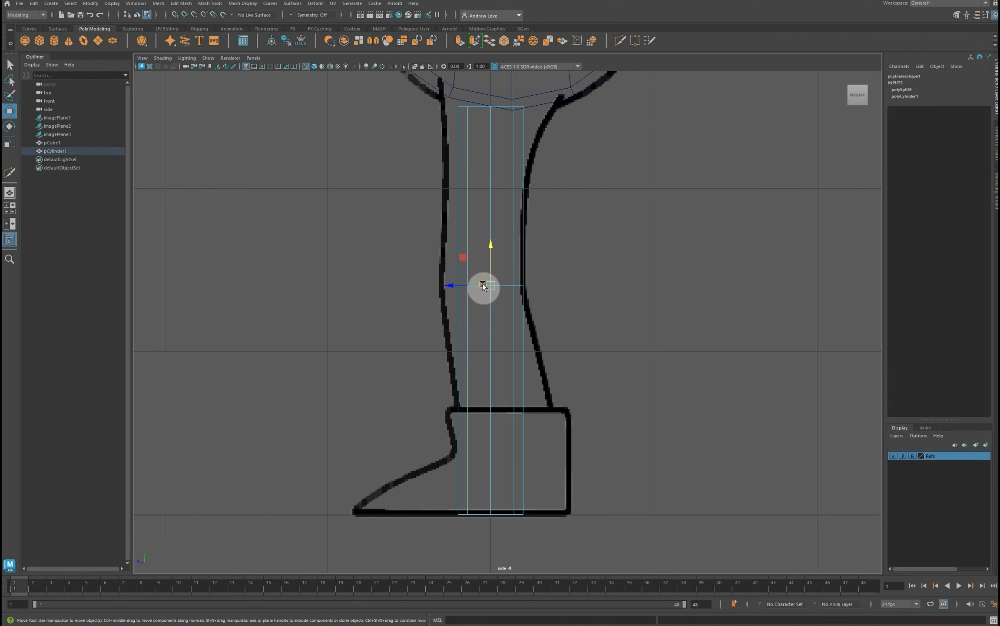
left_click_drag(450, 287, 441, 286)
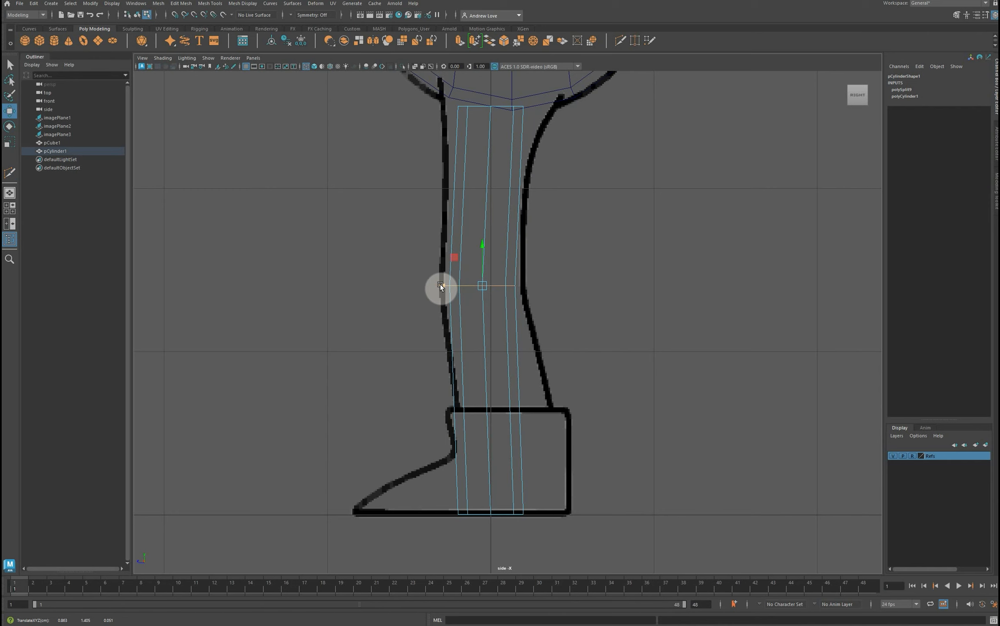
key("r")
left_click_drag(482, 285, 489, 285)
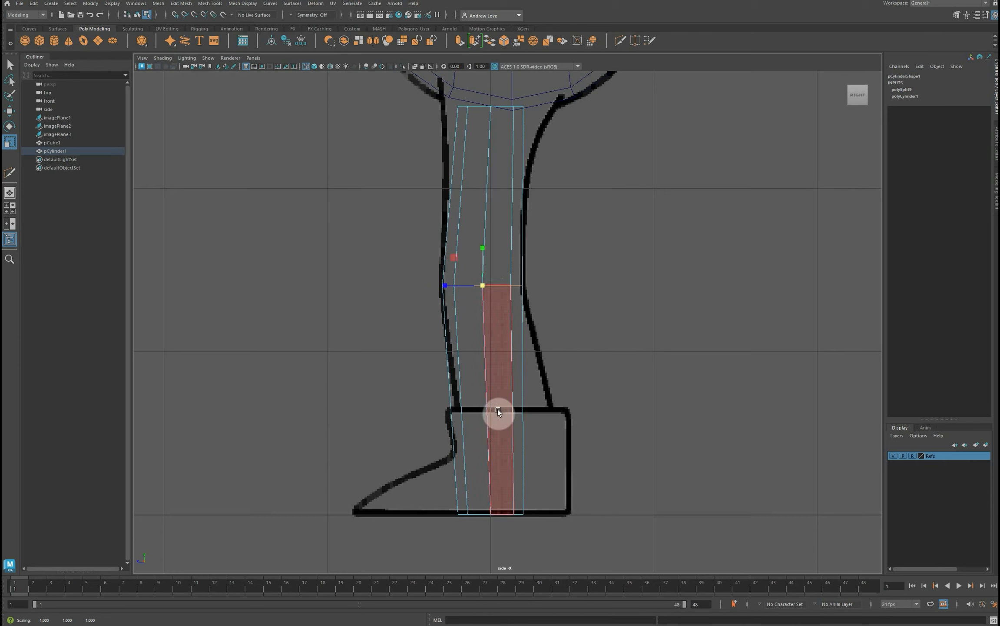
Move the leg cylinder's base vertices back to about -0.181 in Z and scale them up to follow the drawn lower leg.
right_click_drag(487, 413, 456, 406)
left_click(430, 498)
left_click(449, 512)
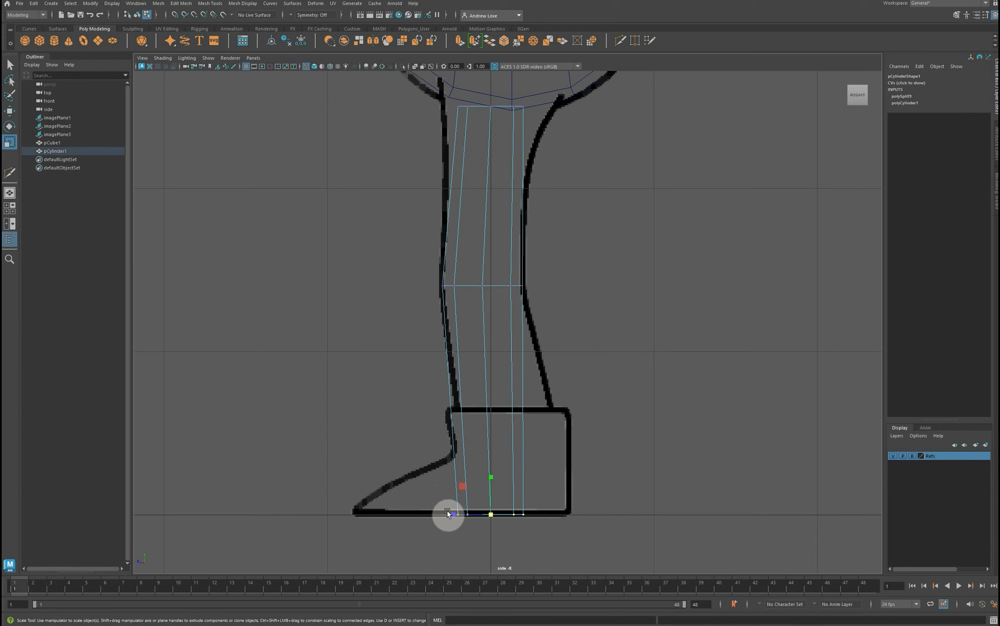
key("w")
left_click_drag(450, 512, 551, 515)
key("r")
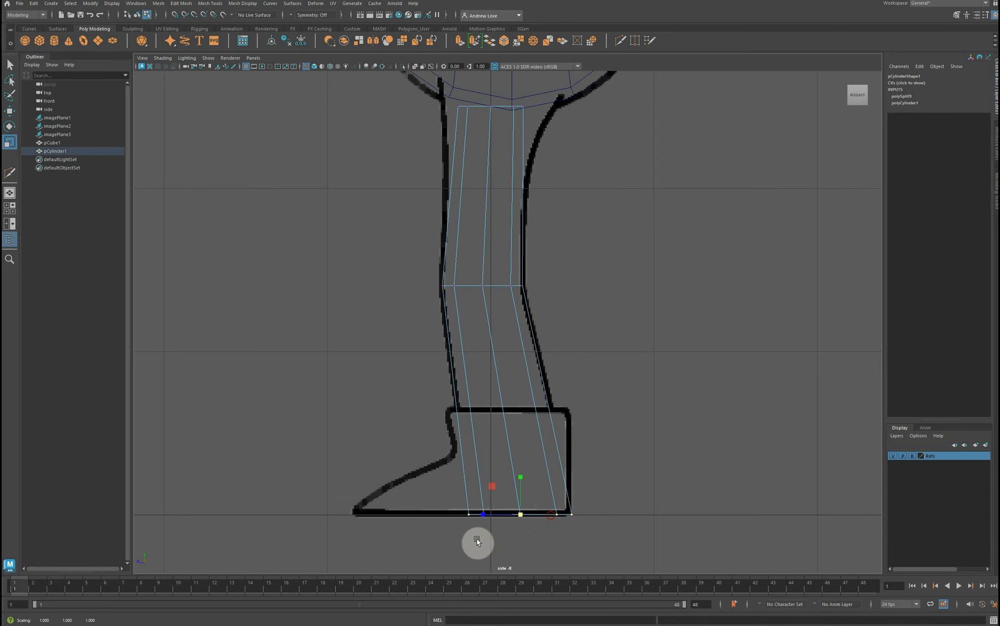
In the front view, widen the leg's top vertex row and shift it to about 0.830 in X to fit the drawn thigh.
key("space")
key("space")
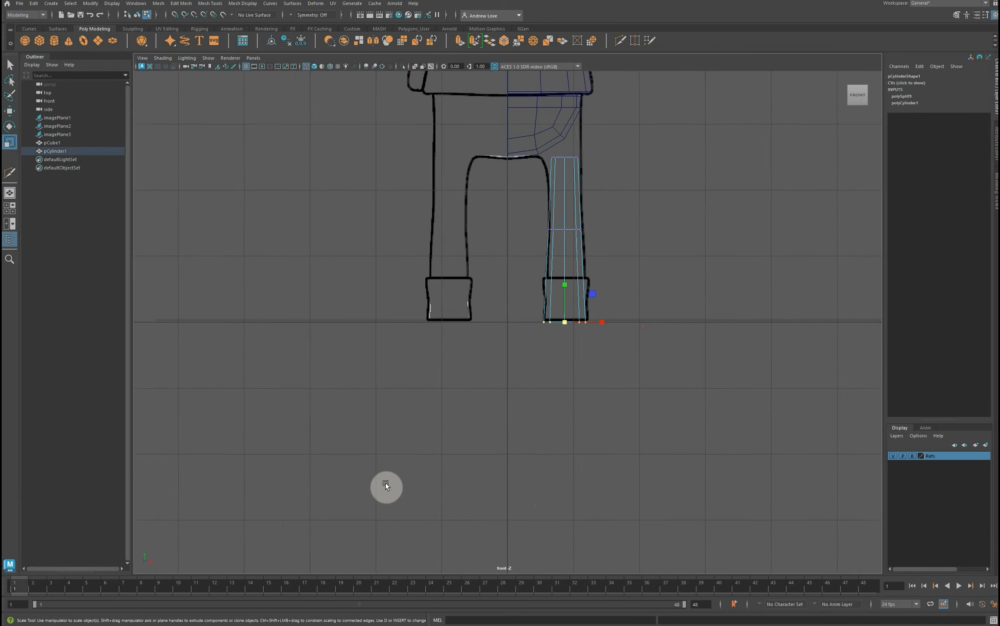
scroll(418, 458, "up", 1)
middle_click_drag(423, 498, 389, 582, "alt")
middle_click_drag(467, 424, 446, 531, "alt")
scroll(447, 517, "up", 4)
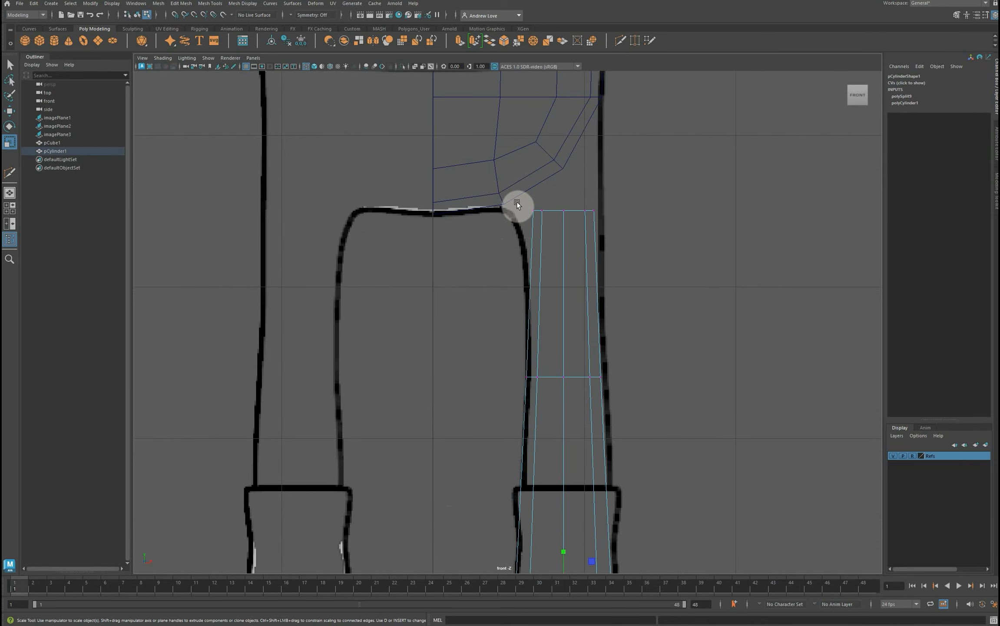
left_click_drag(516, 202, 642, 227)
left_click_drag(564, 210, 600, 211)
key("w")
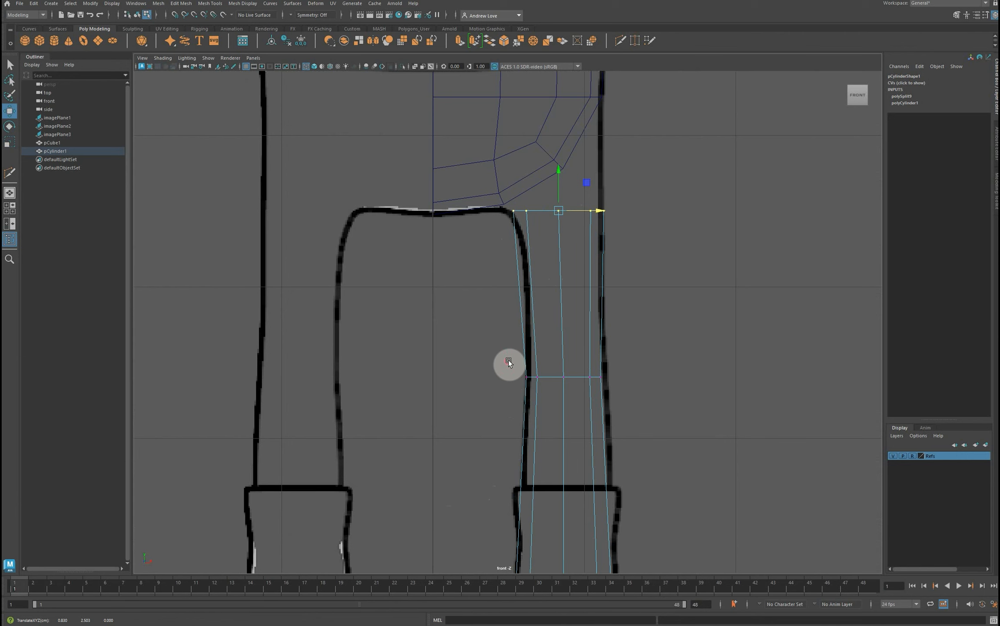
Shift the knee and base vertex rows to about 0.885 in X so they line up with the front drawing.
left_click_drag(508, 359, 608, 377)
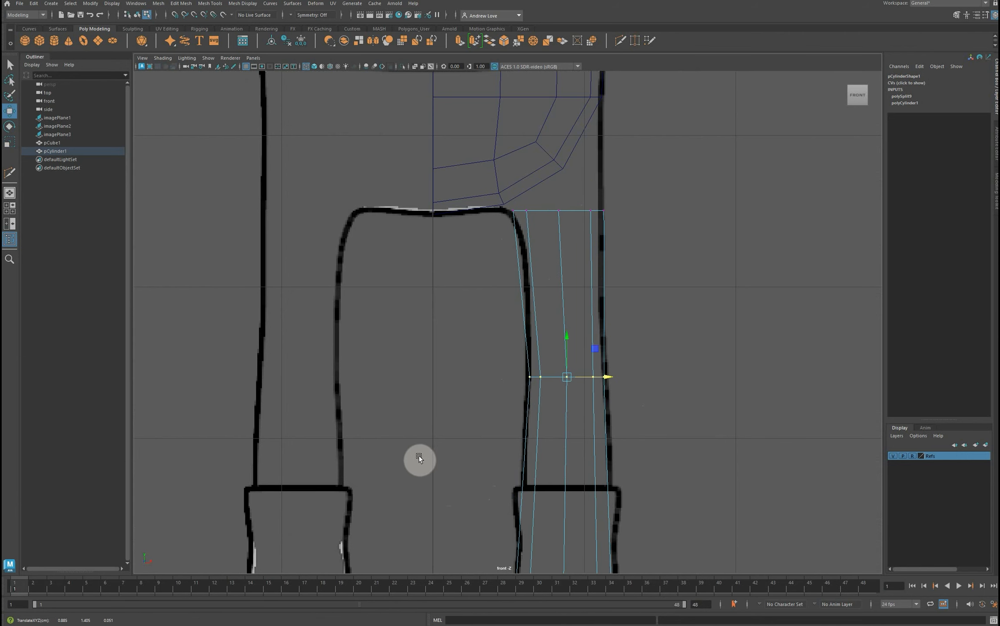
middle_click_drag(419, 455, 400, 317, "alt")
left_click_drag(439, 381, 634, 456)
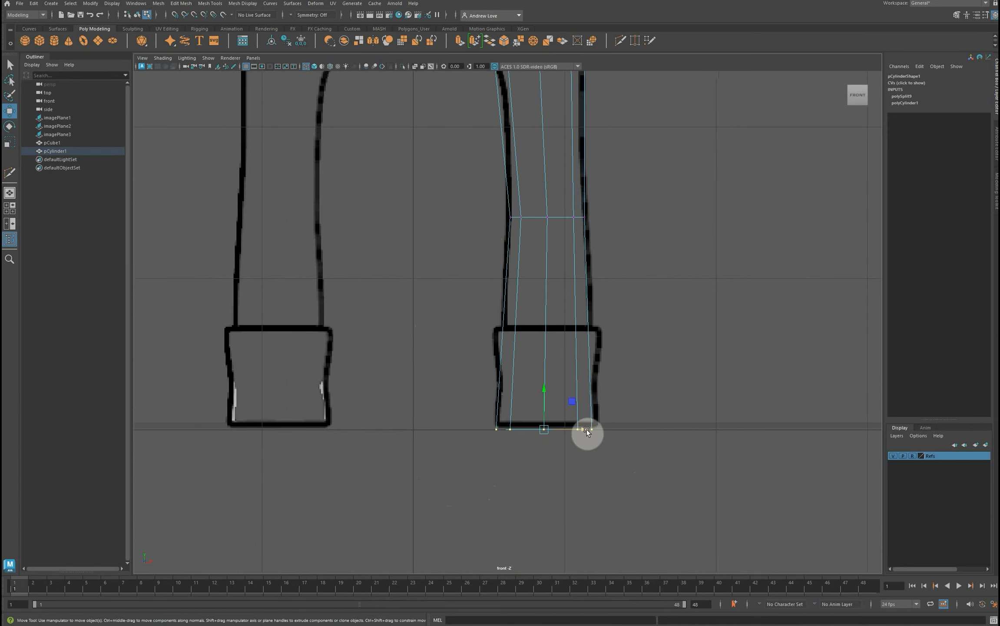
left_click_drag(587, 428, 589, 429)
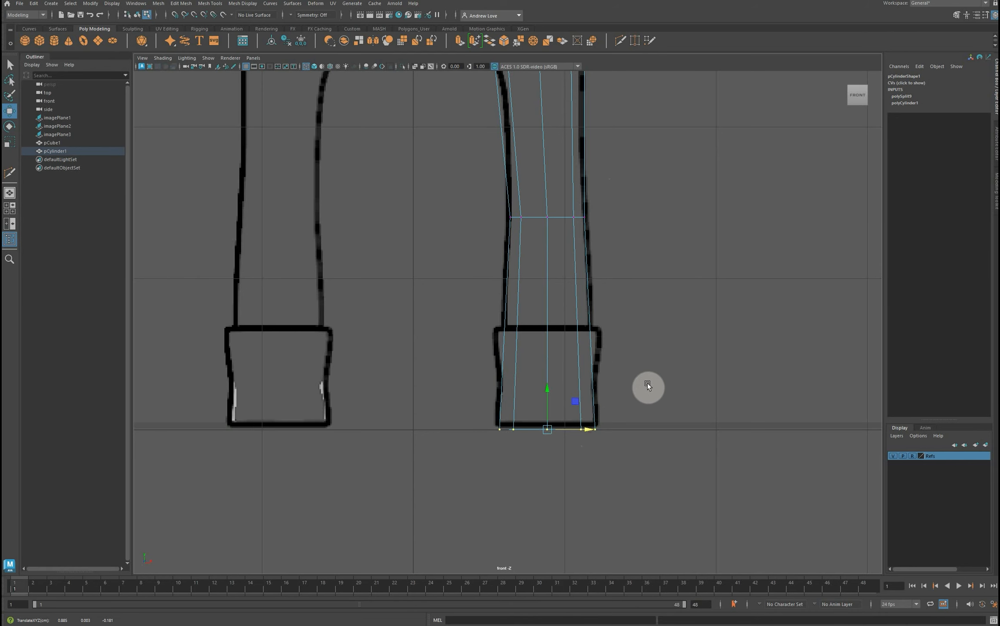
In the side view, insert edge loops around the leg at mid-thigh, at the shoe's top line and at mid-shin.
key("space")
key("space")
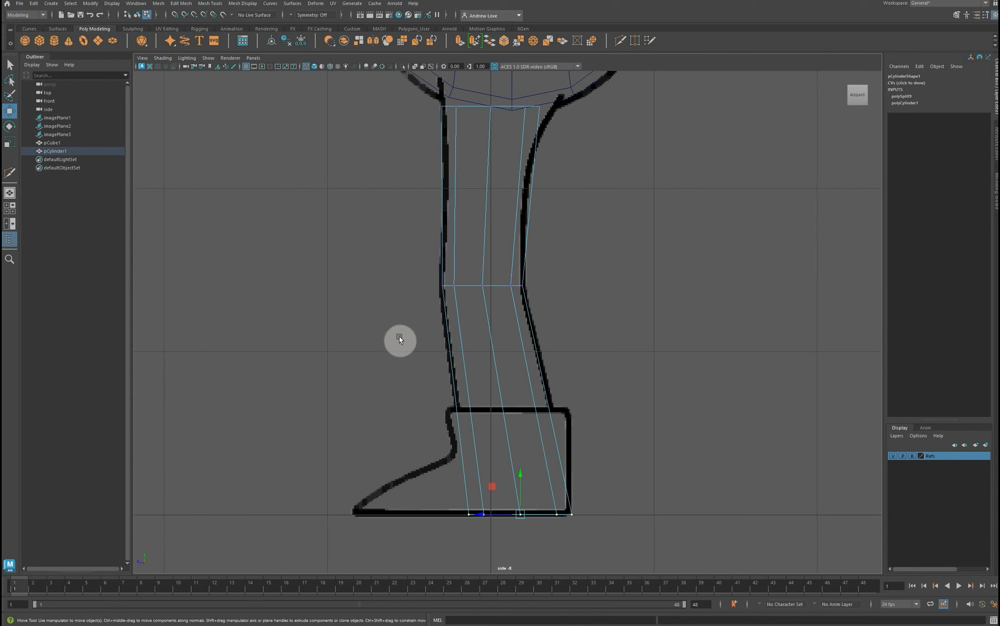
left_click(621, 41)
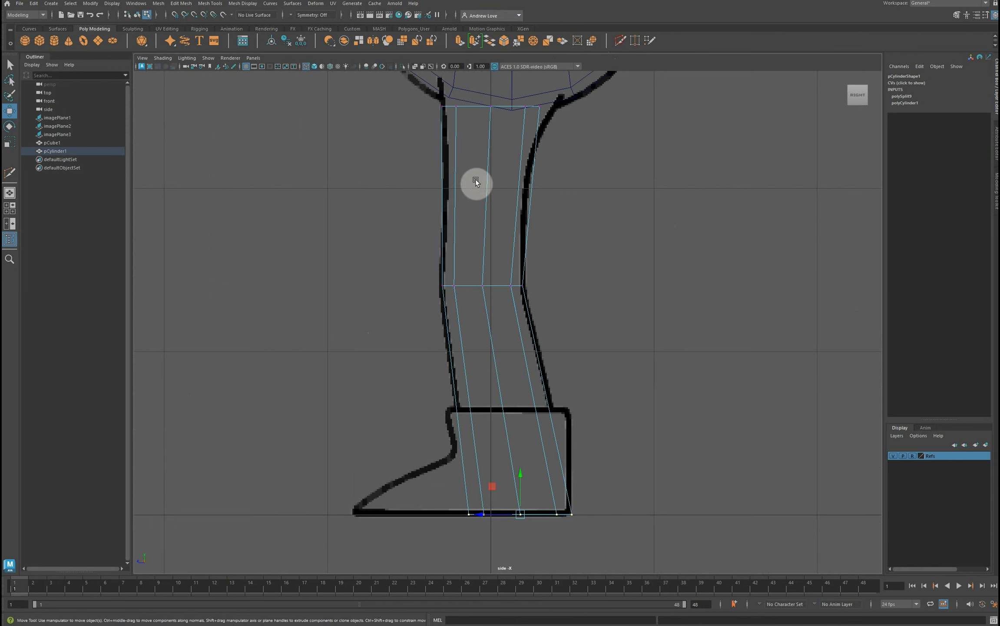
left_click(453, 192, "ctrl")
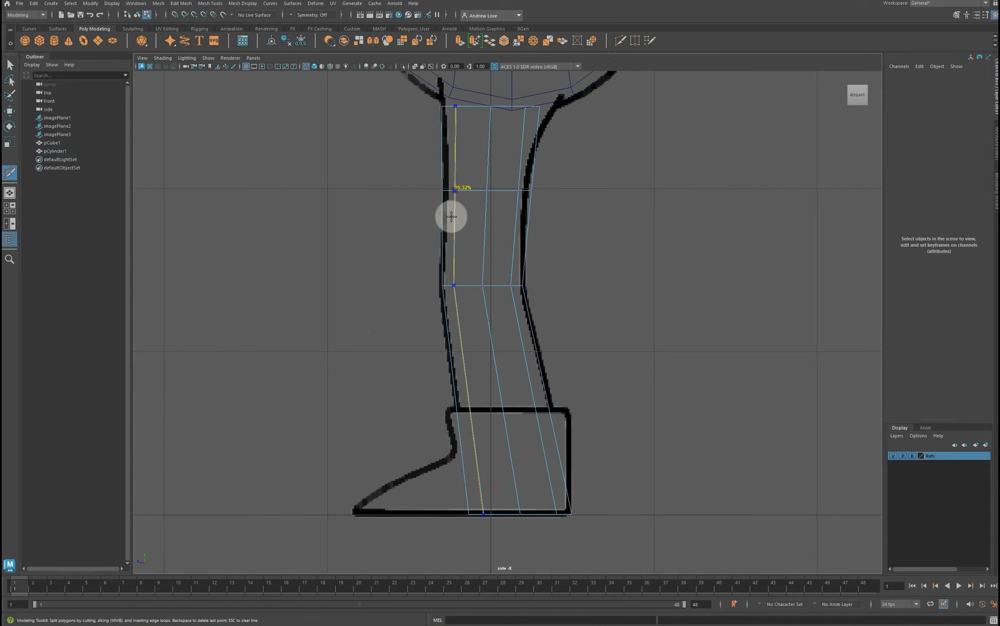
left_click(458, 405, "ctrl")
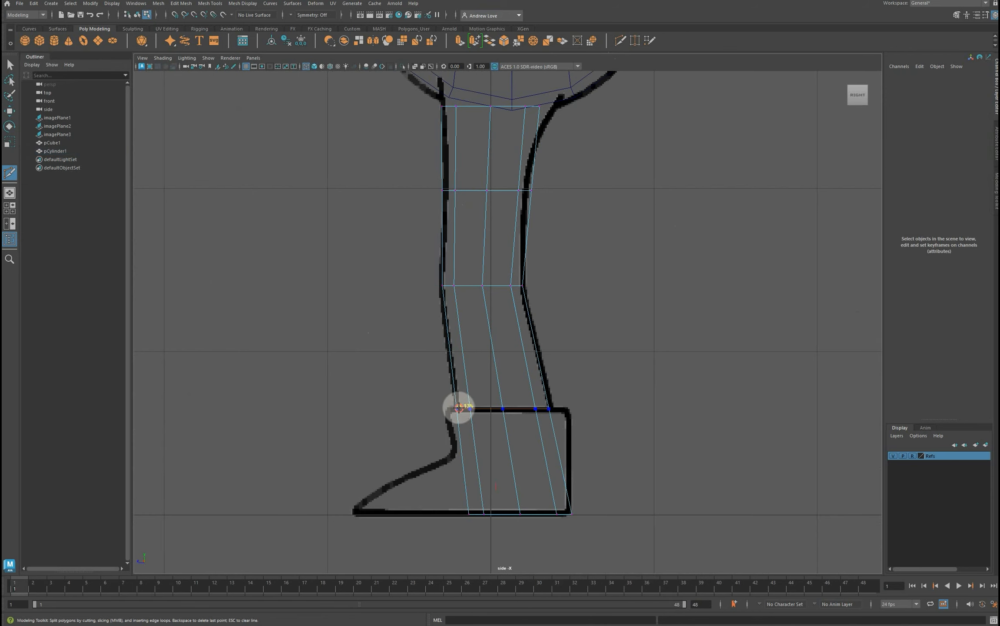
left_click(461, 350, "ctrl")
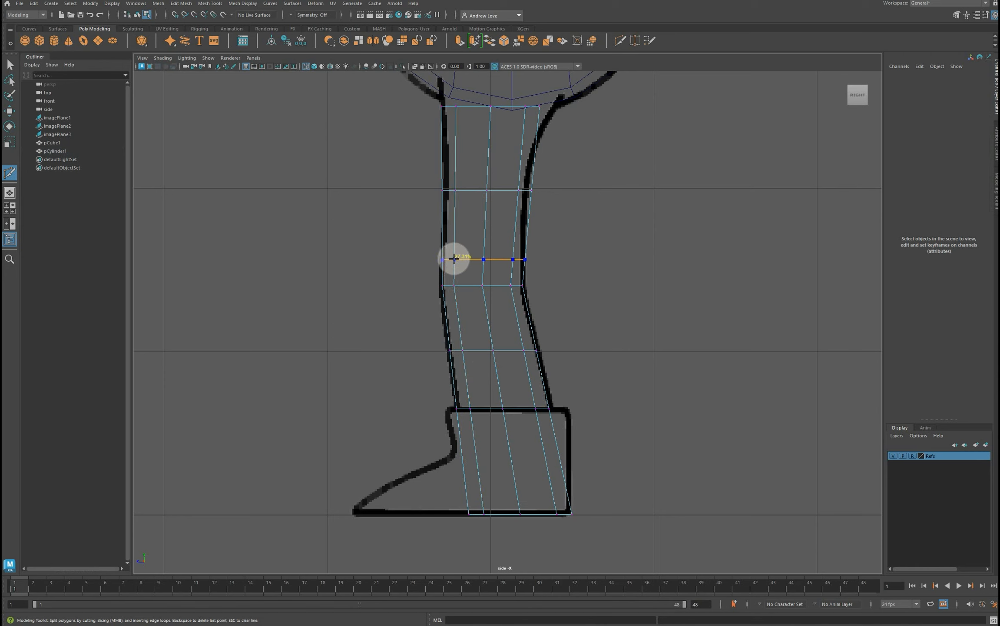
Insert supporting edge loops just above and below the knee and just below the shoe's top line.
left_click(454, 258, "ctrl")
left_click(457, 316, "ctrl")
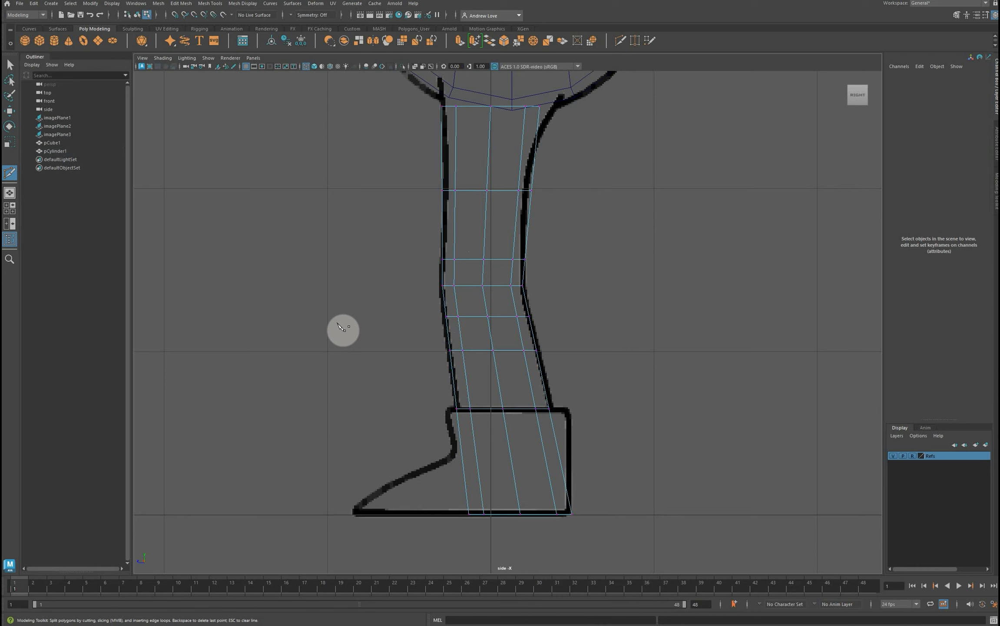
left_click(470, 409)
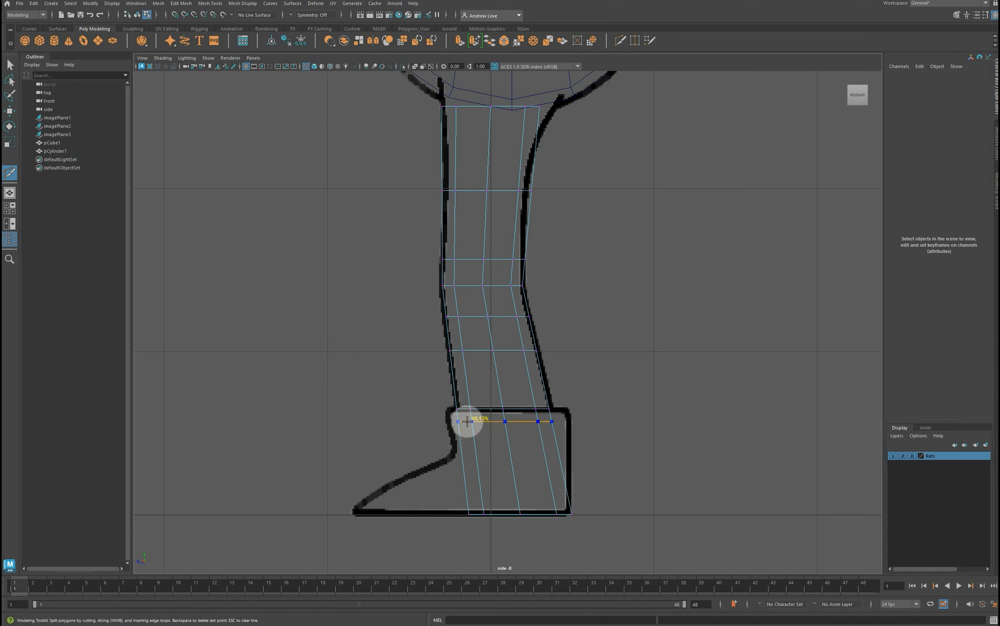
left_click(467, 421, "ctrl")
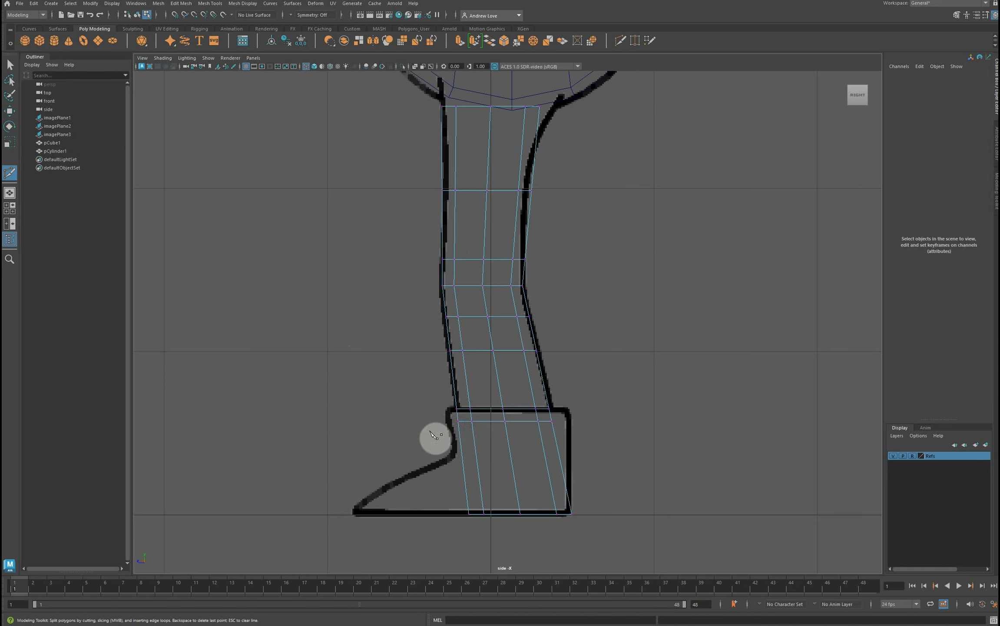
In the front view, scale the lower ankle edge loop to about 1.158 in X and Z and raise it to the shoe's top line.
key("space")
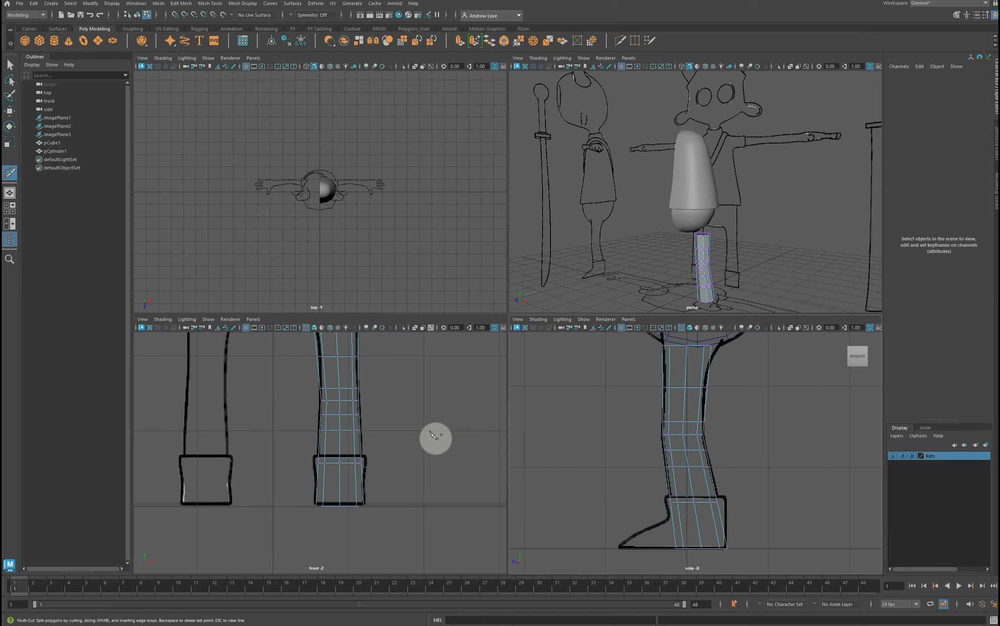
key("space")
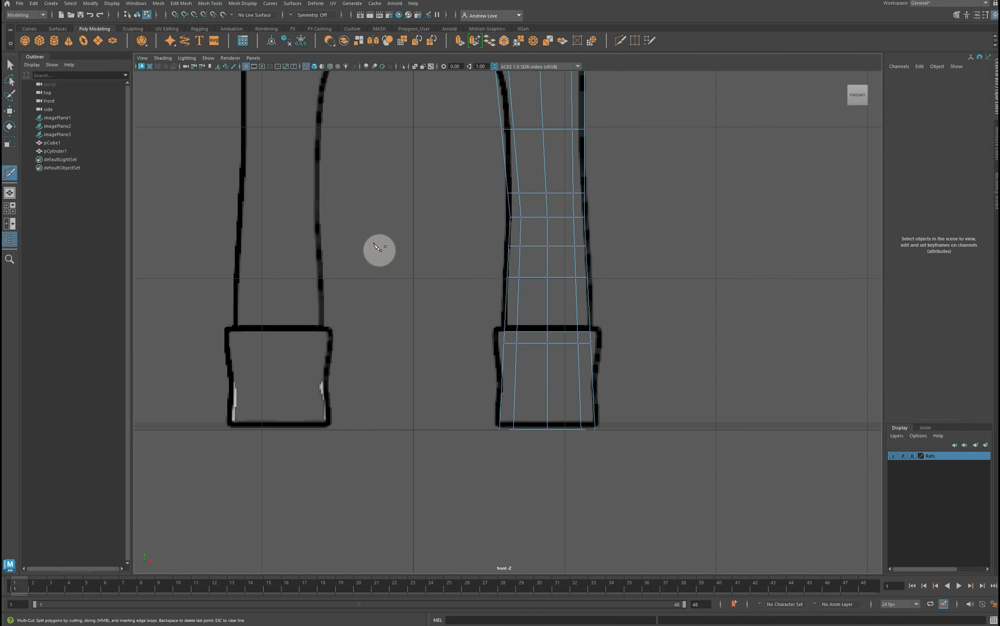
key("r")
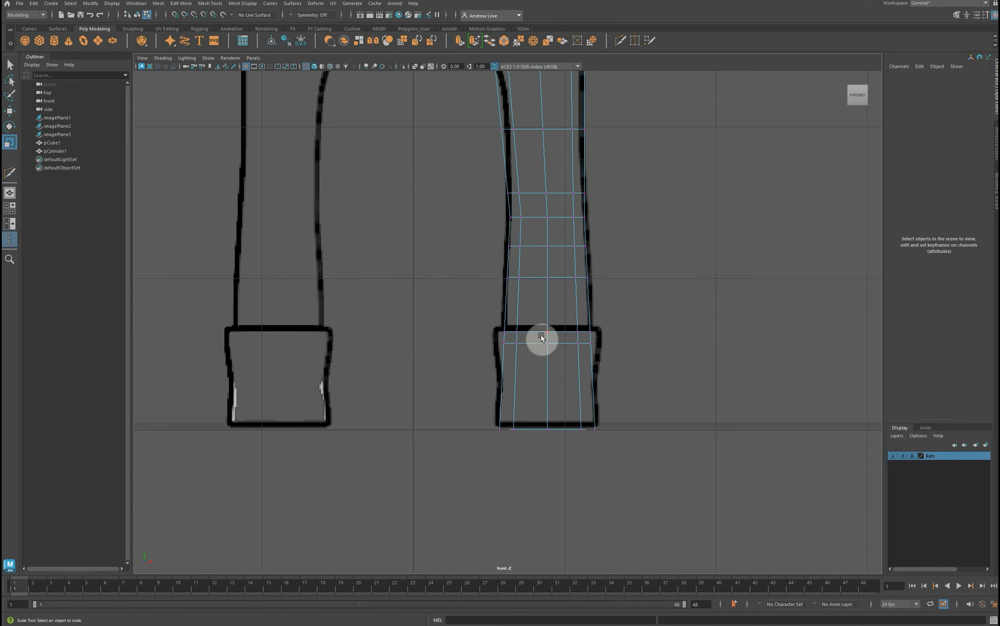
right_click_drag(542, 348, 547, 319)
left_click(533, 344)
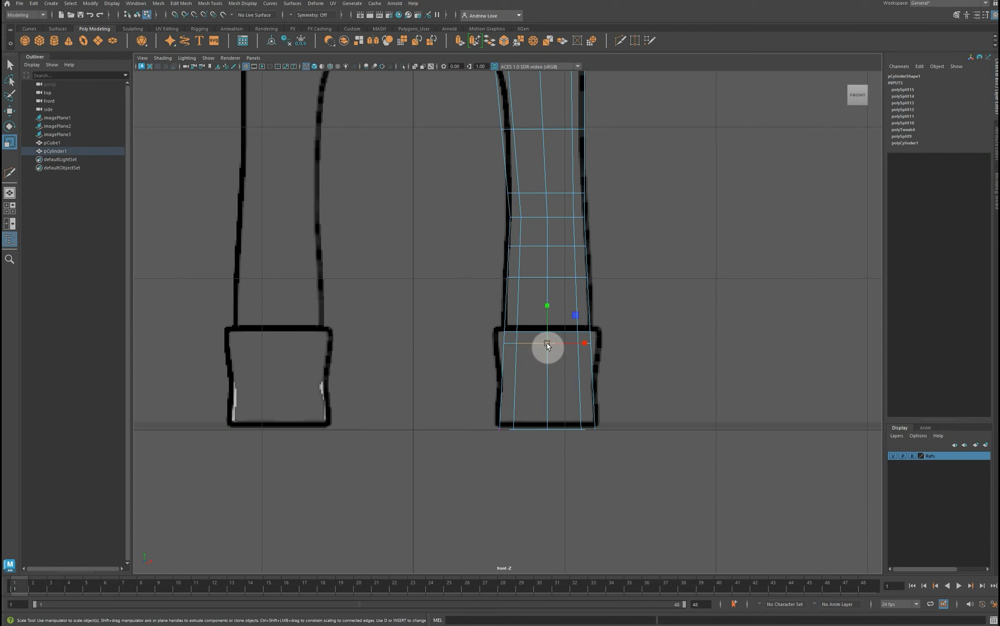
left_click_drag(547, 343, 557, 346)
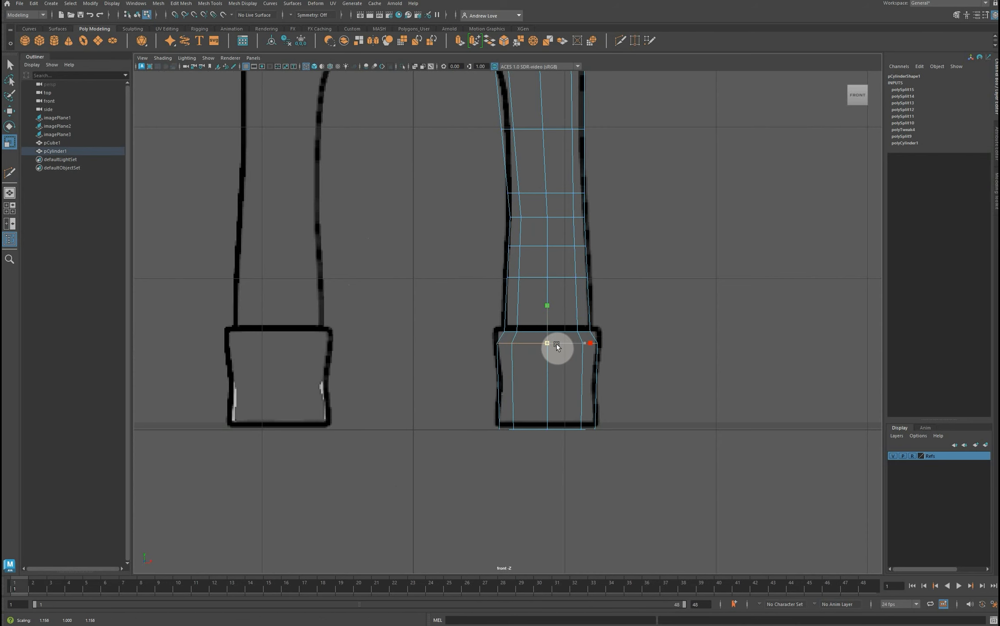
key("w")
left_click_drag(548, 321, 548, 308)
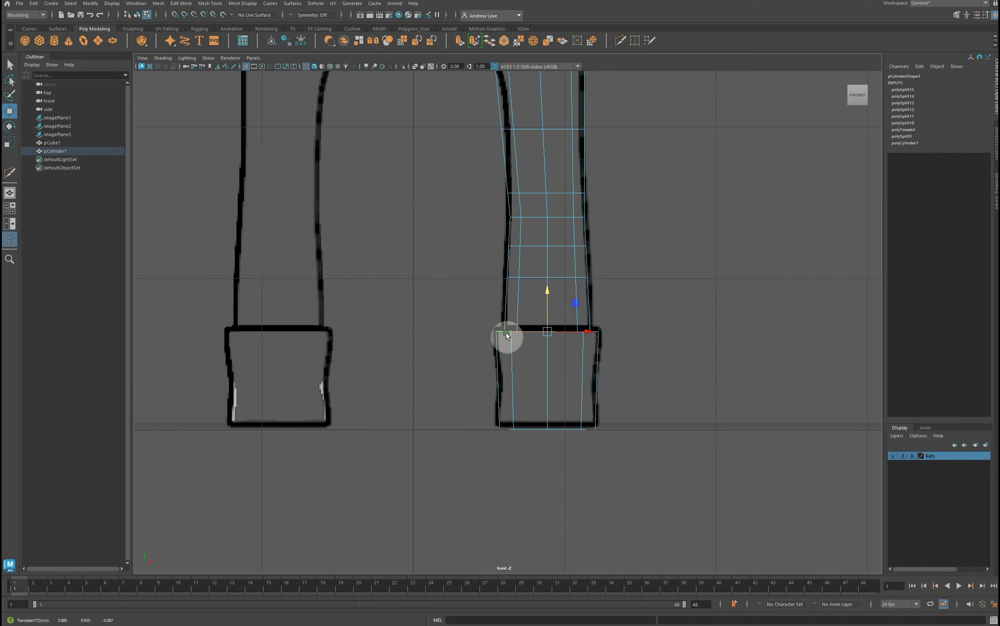
right_click_drag(510, 329, 470, 321)
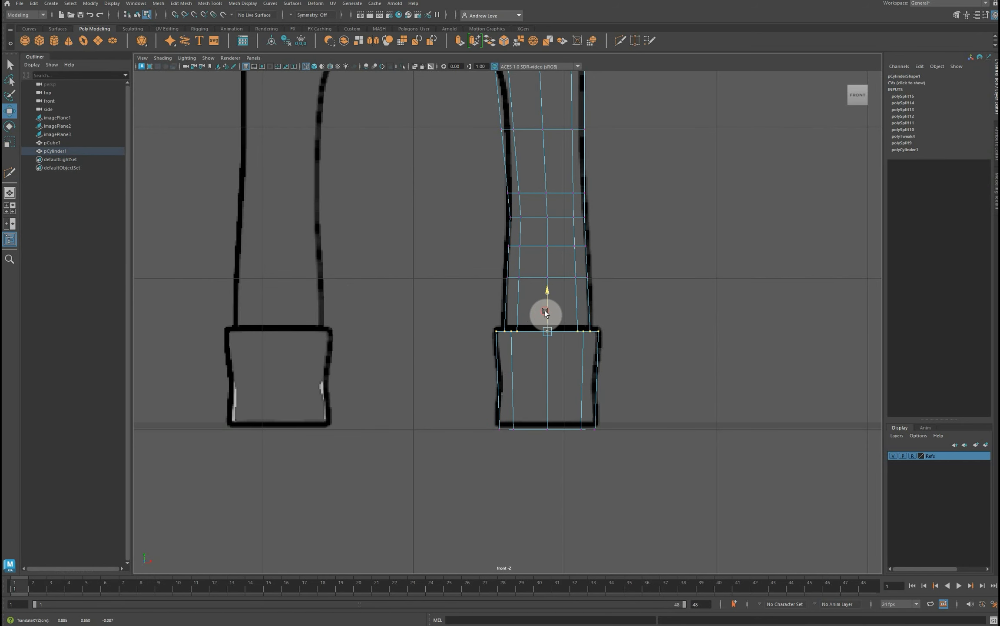
left_click_drag(545, 310, 544, 308)
In the side view, widen the shoe's top edge loop in Z and move it back to about -0.104 to match the drawn shoe.
key("space")
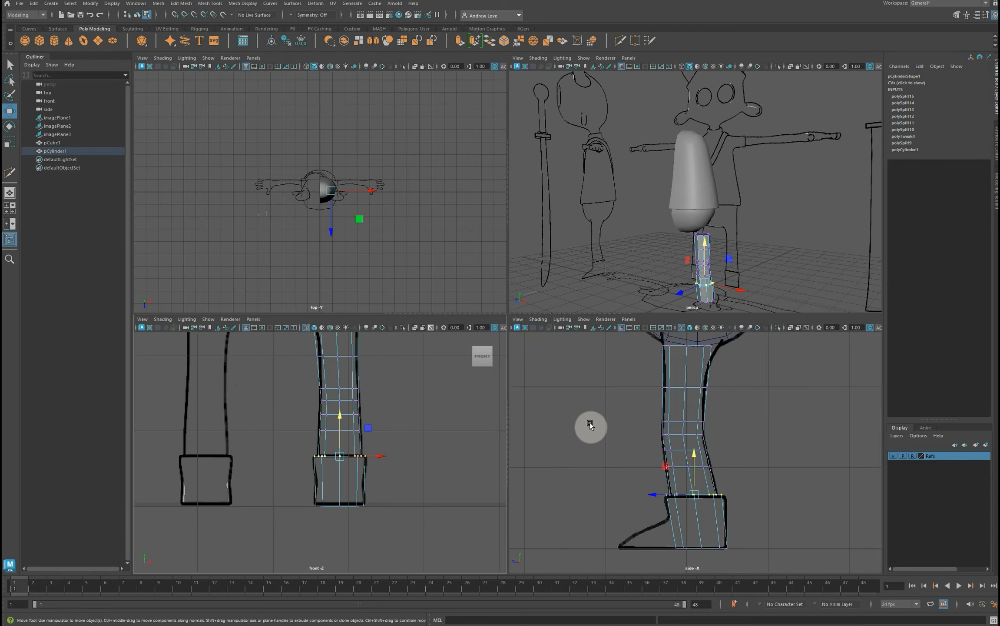
key("space")
scroll(590, 421, "up", 3)
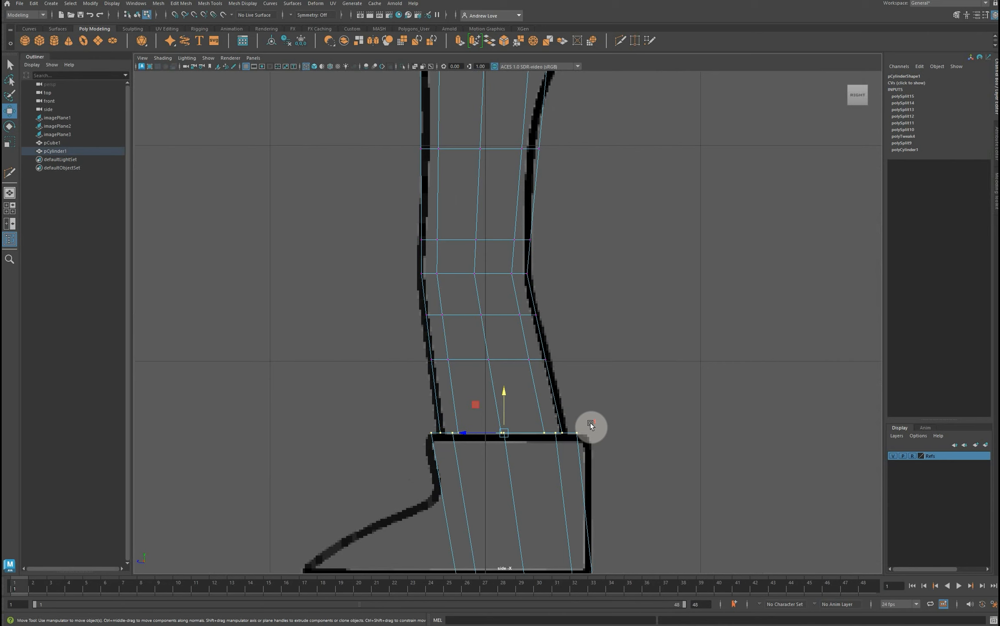
right_click_drag(543, 439, 552, 367)
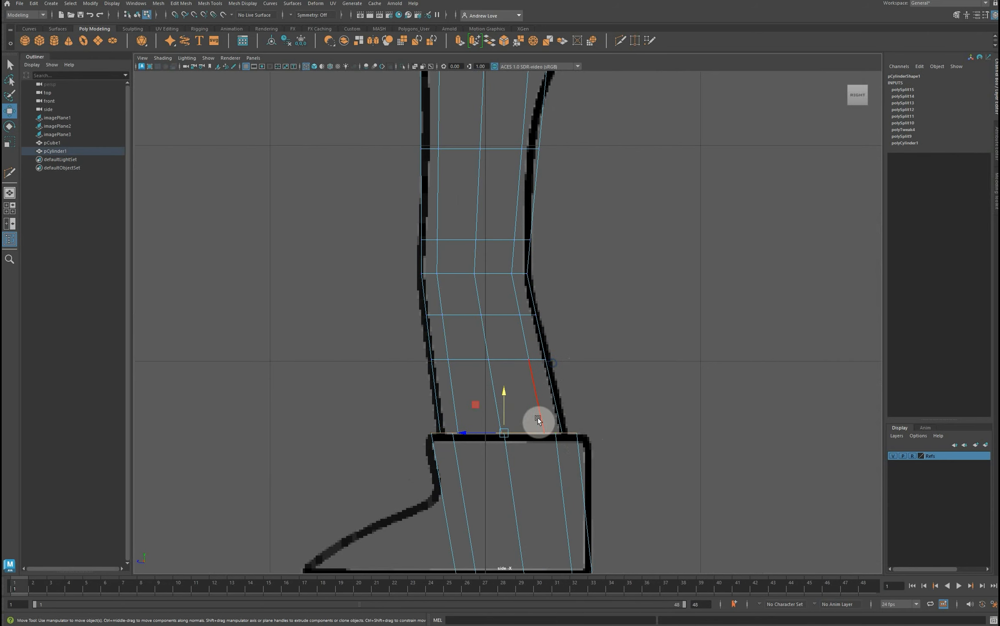
left_click(696, 411)
left_click(571, 433)
key("r")
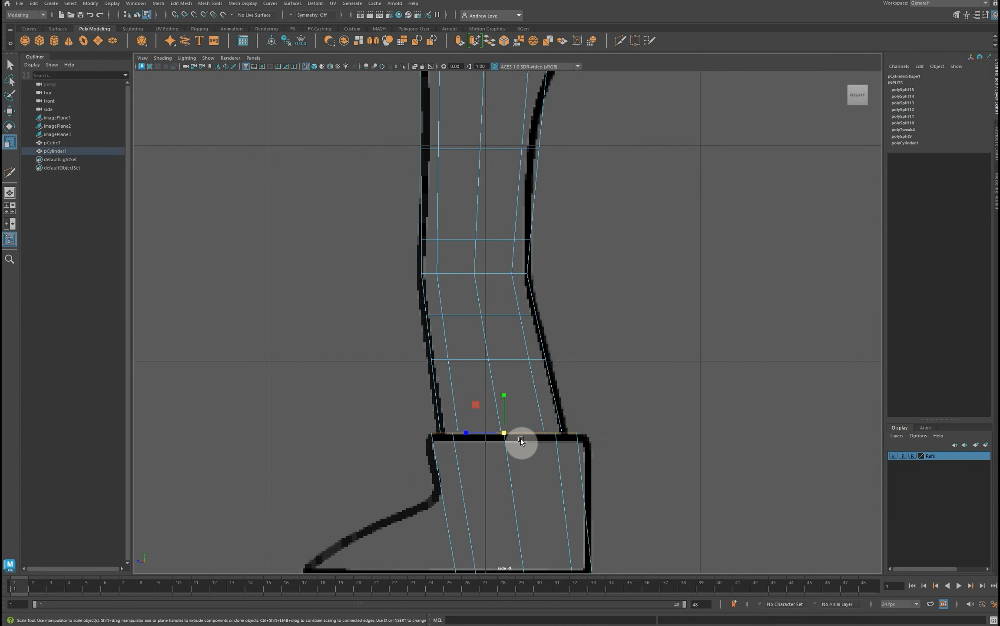
left_click_drag(466, 434, 465, 433)
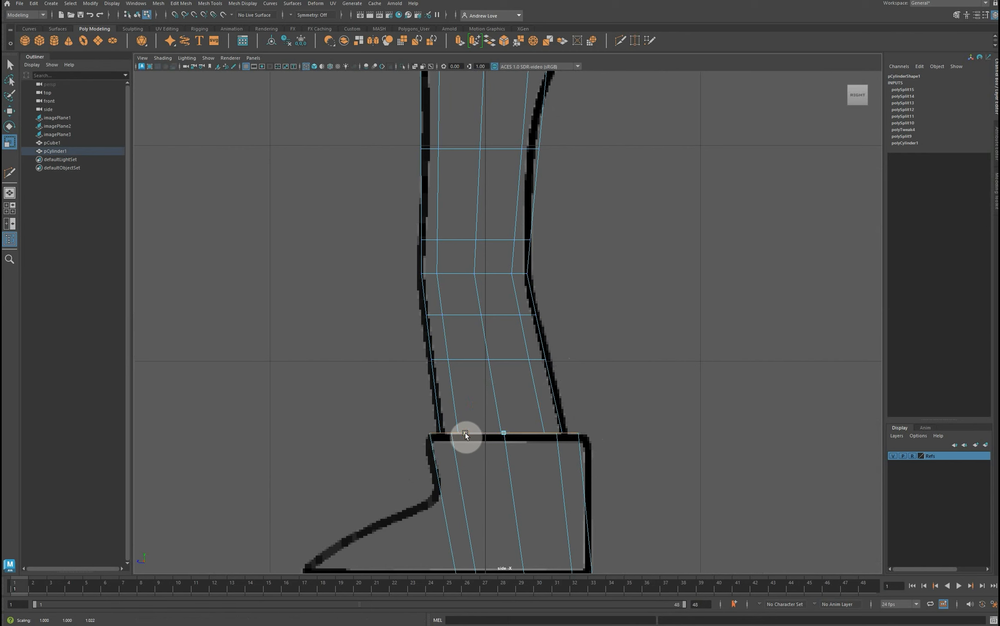
key("w")
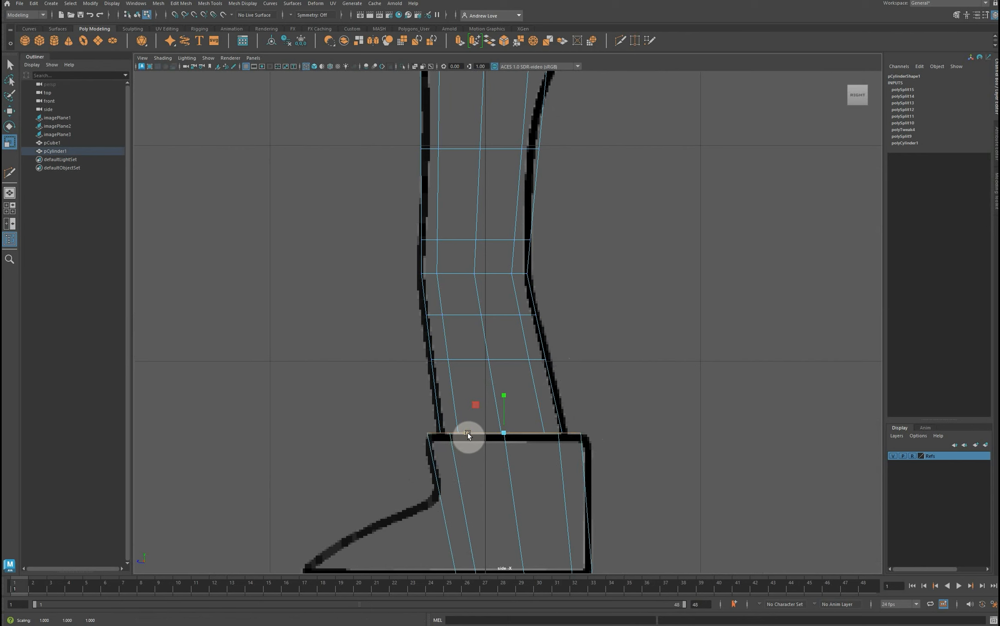
left_click_drag(472, 433, 470, 433)
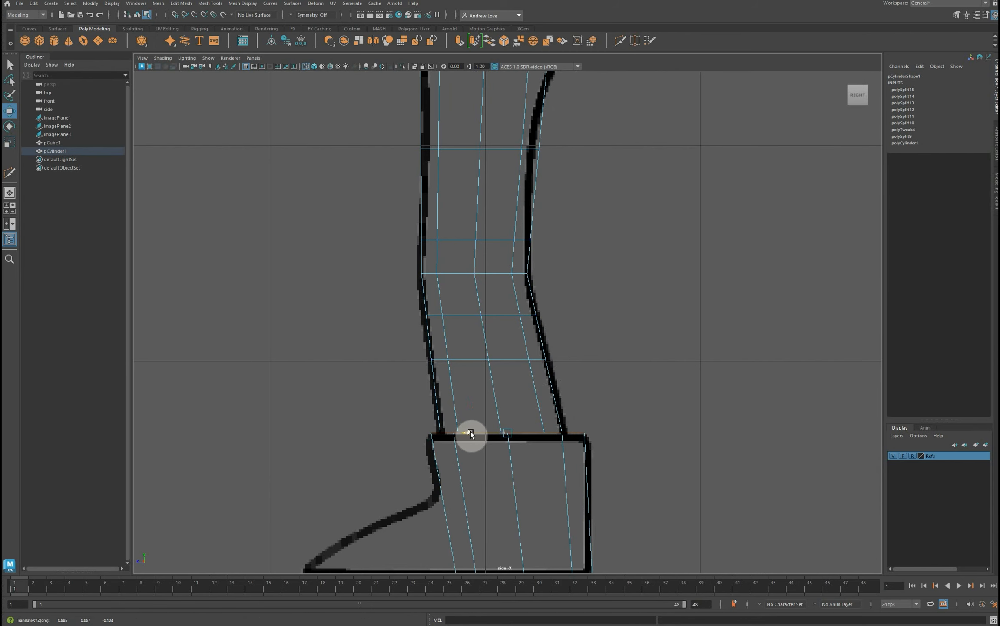
Insert edge loops around the shoe just below its top edge and at the height where the toe slope begins.
scroll(348, 428, "down", 4)
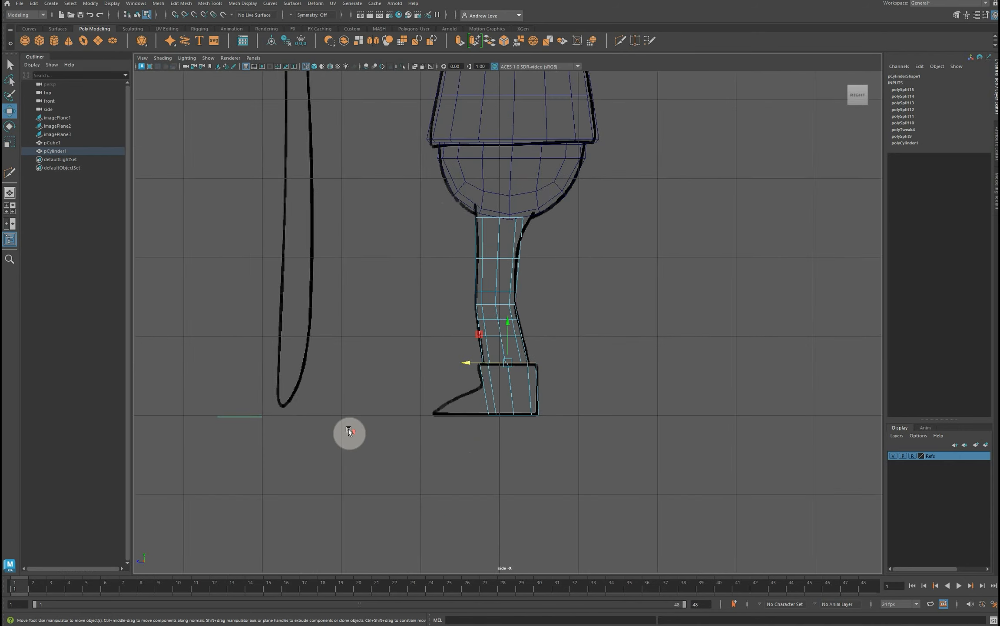
scroll(347, 428, "up", 1)
scroll(348, 428, "up", 1)
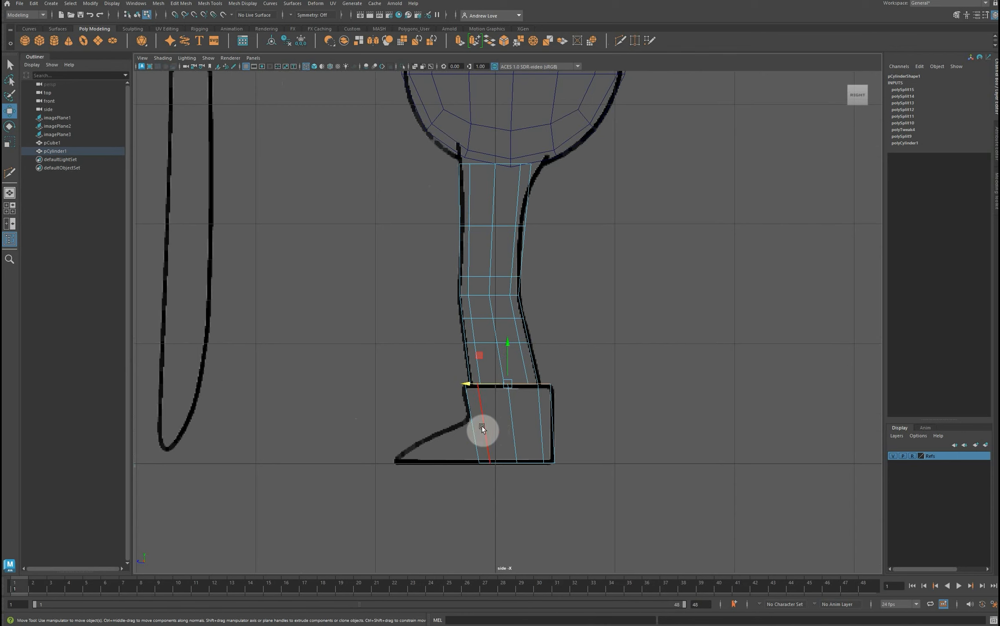
left_click(620, 41)
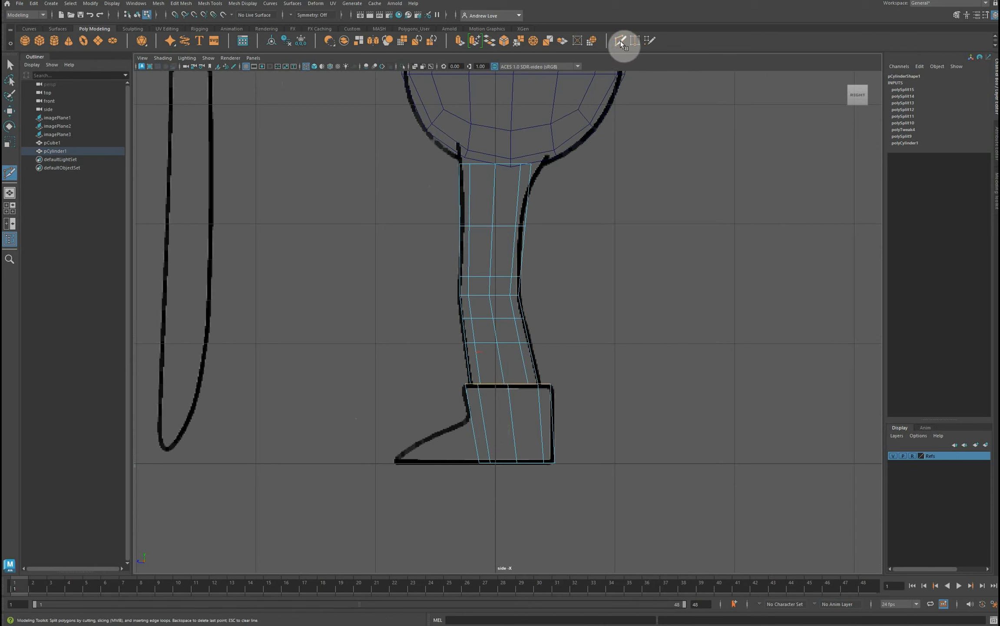
left_click(506, 387, "ctrl")
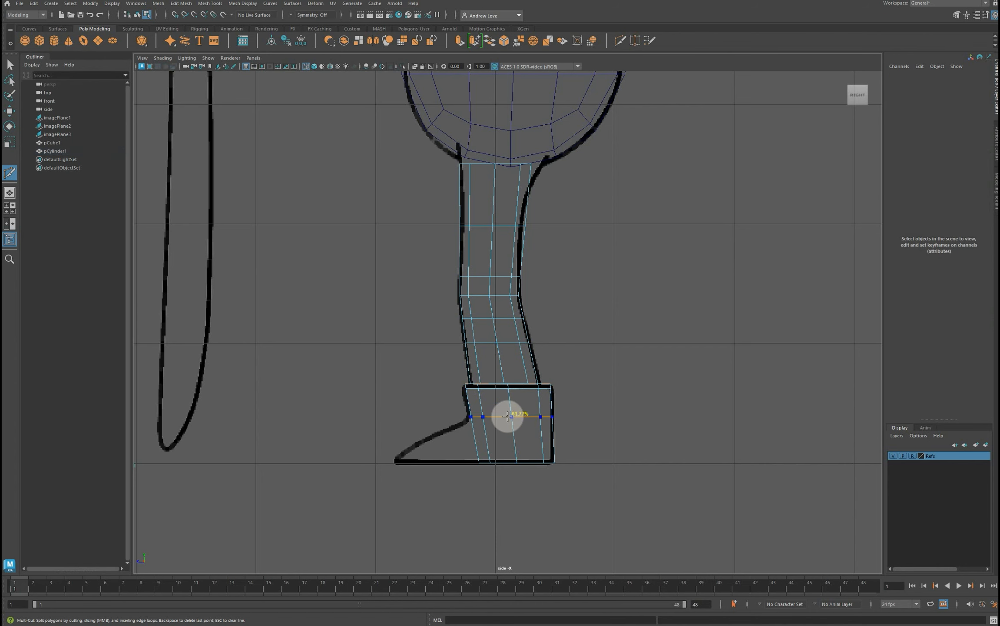
left_click(507, 416, "ctrl")
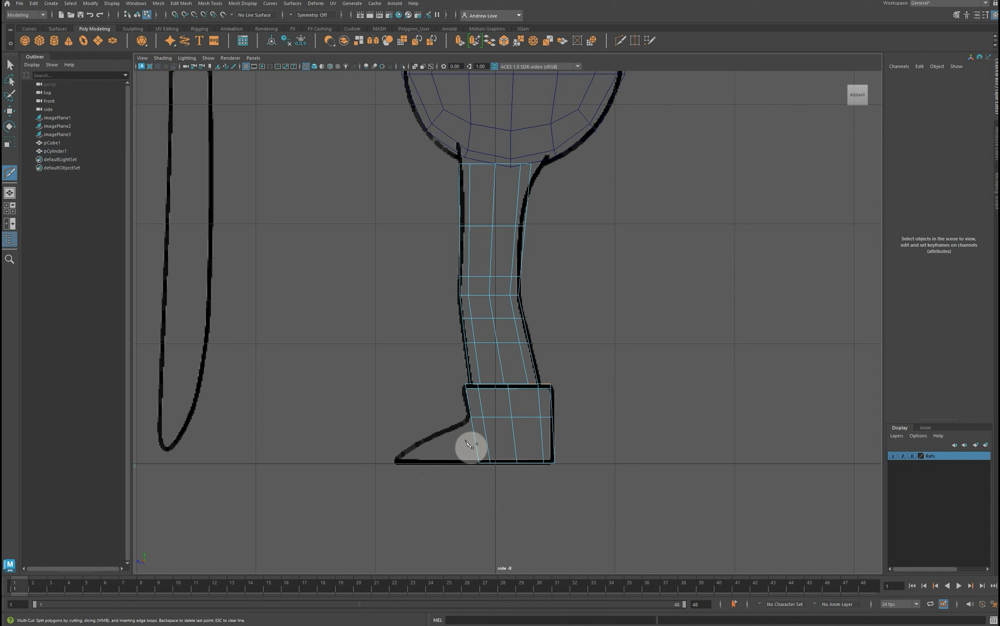
Tilt the shoe's middle edge loop down toward the heel and lower it to about 0.291 in Y.
key("r")
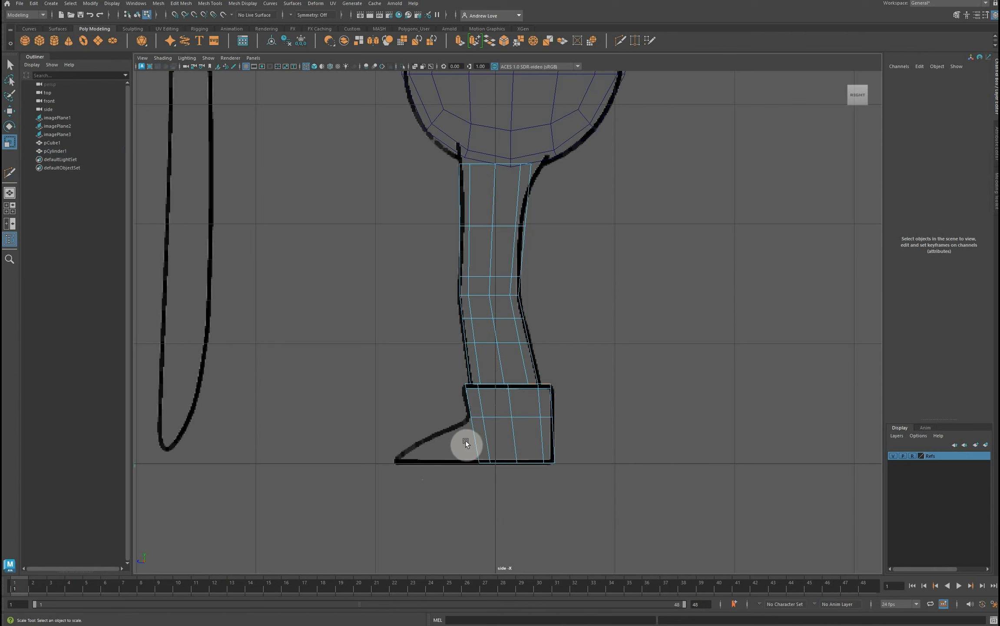
left_click(493, 418)
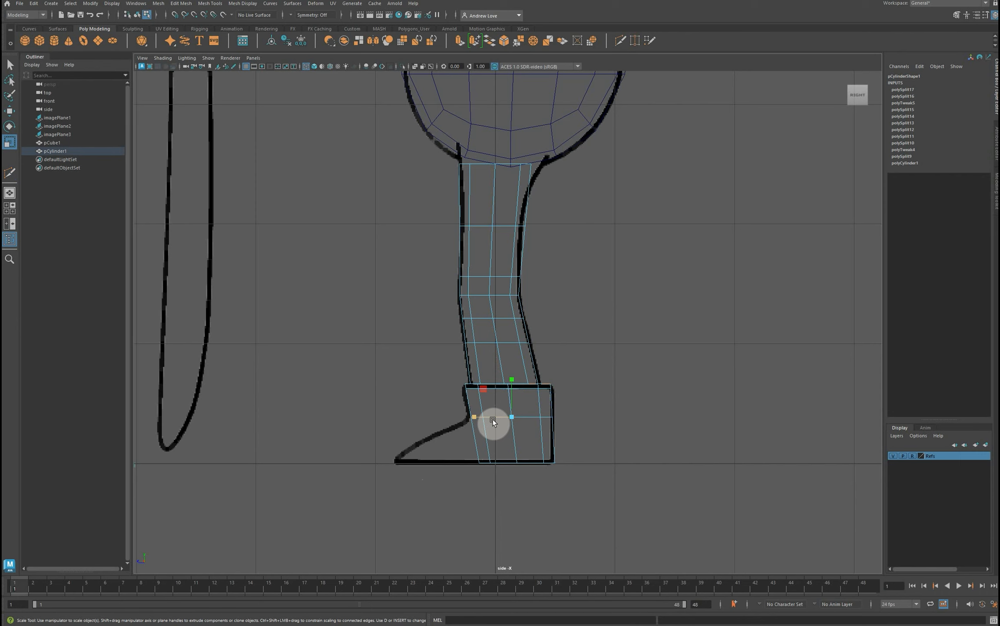
key("e")
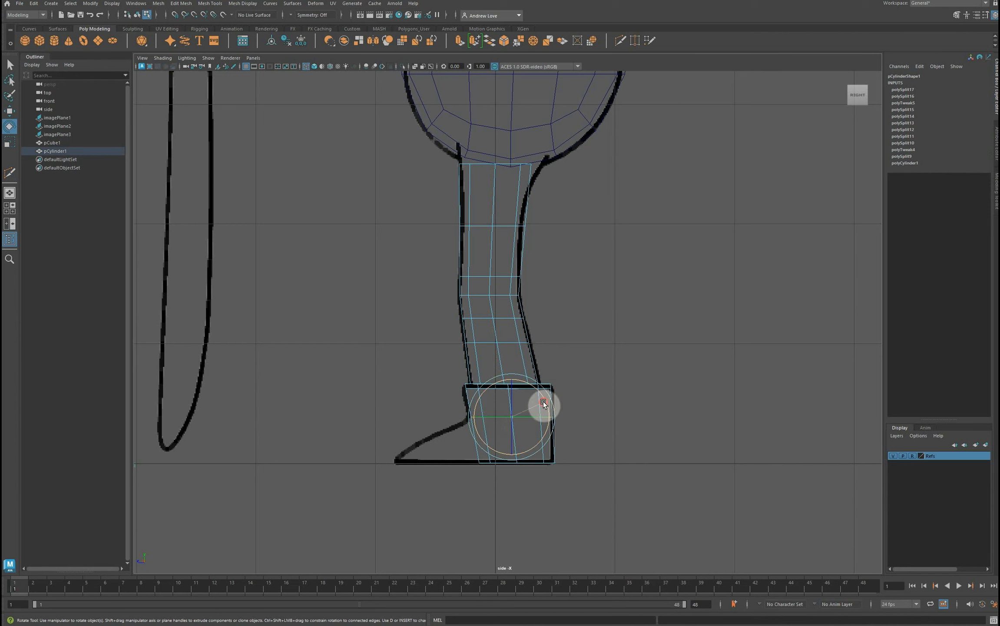
left_click_drag(543, 403, 543, 415)
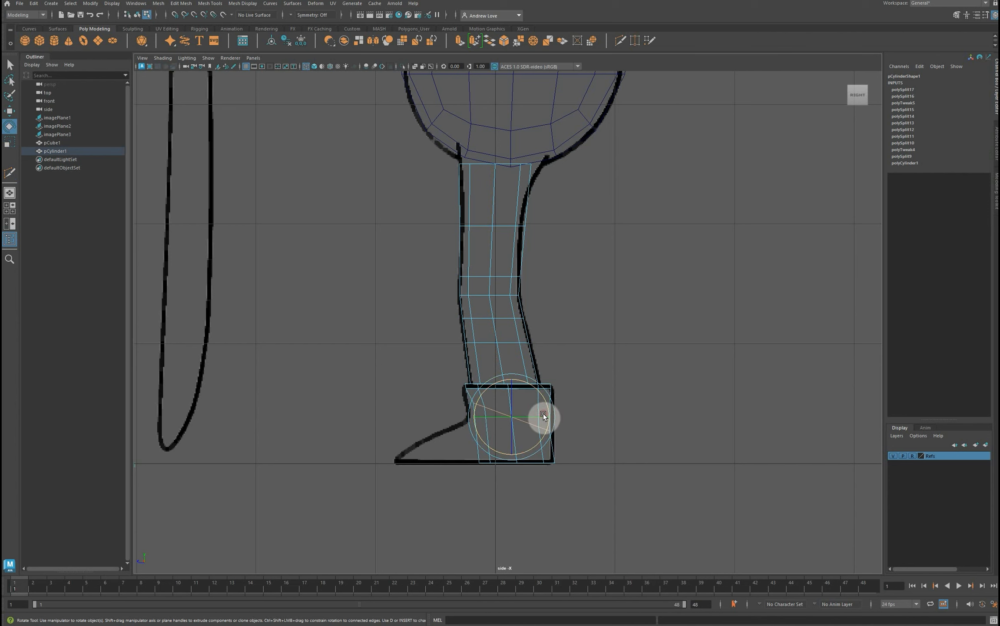
key("w")
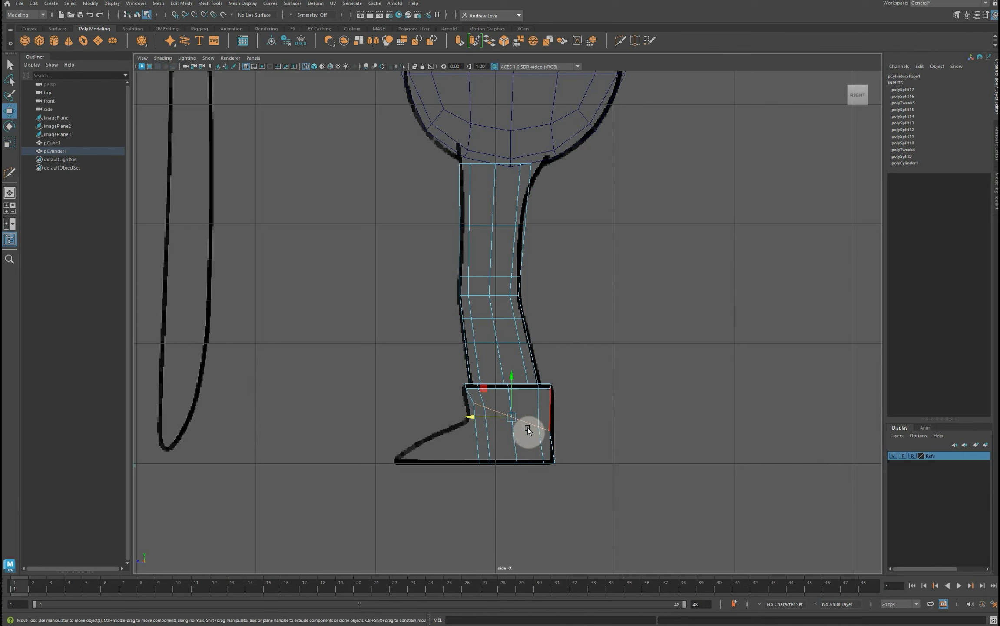
left_click_drag(513, 413, 513, 420)
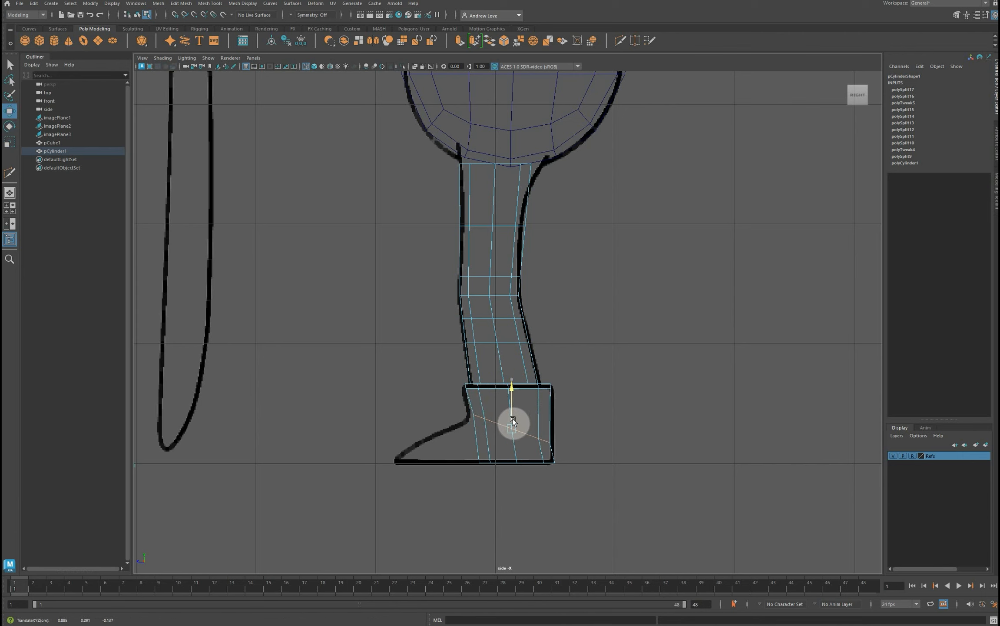
Scale the tilted shoe loop to about 1.122 in Z and nudge it forward to match the drawn shoe outline.
key("r")
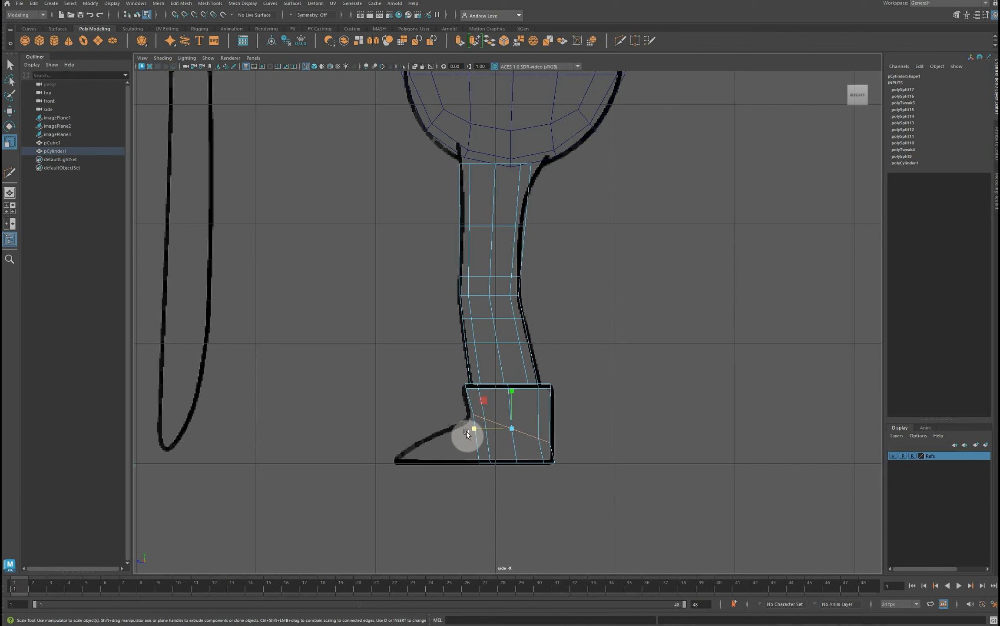
left_click_drag(475, 427, 470, 429)
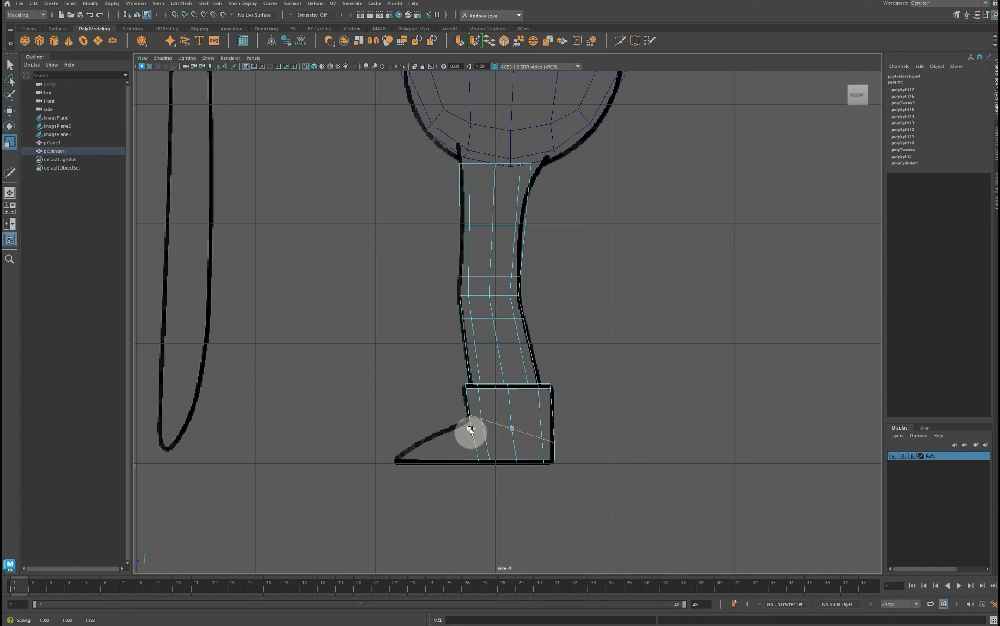
key("w")
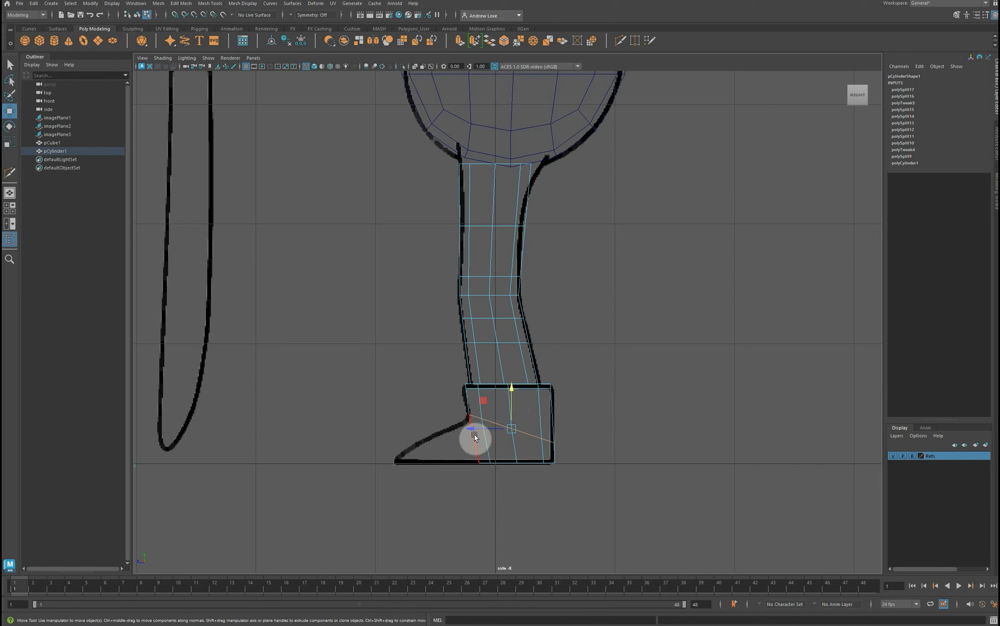
left_click_drag(477, 426, 477, 428)
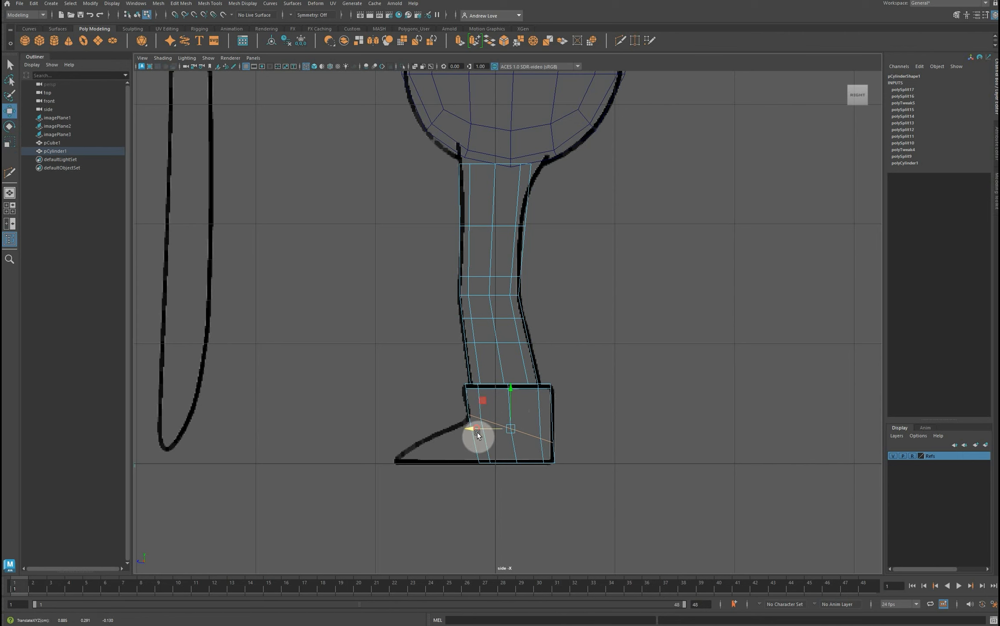
Select the shoe's bottom row of vertices and shift it forward to about -0.160 in Z.
right_click_drag(469, 417, 445, 397)
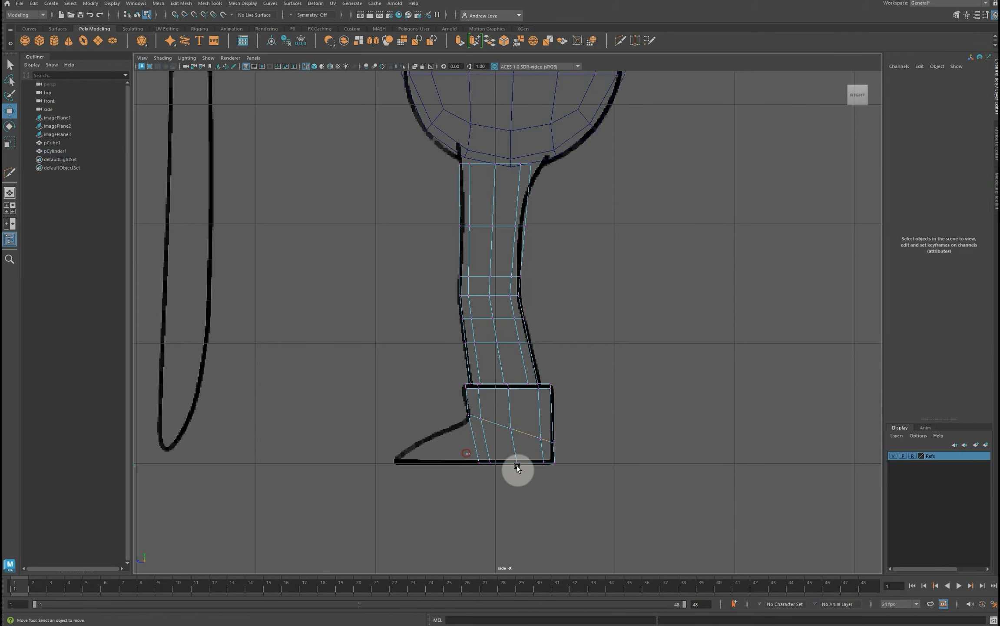
left_click_drag(516, 466, 578, 479)
left_click_drag(481, 464, 478, 464)
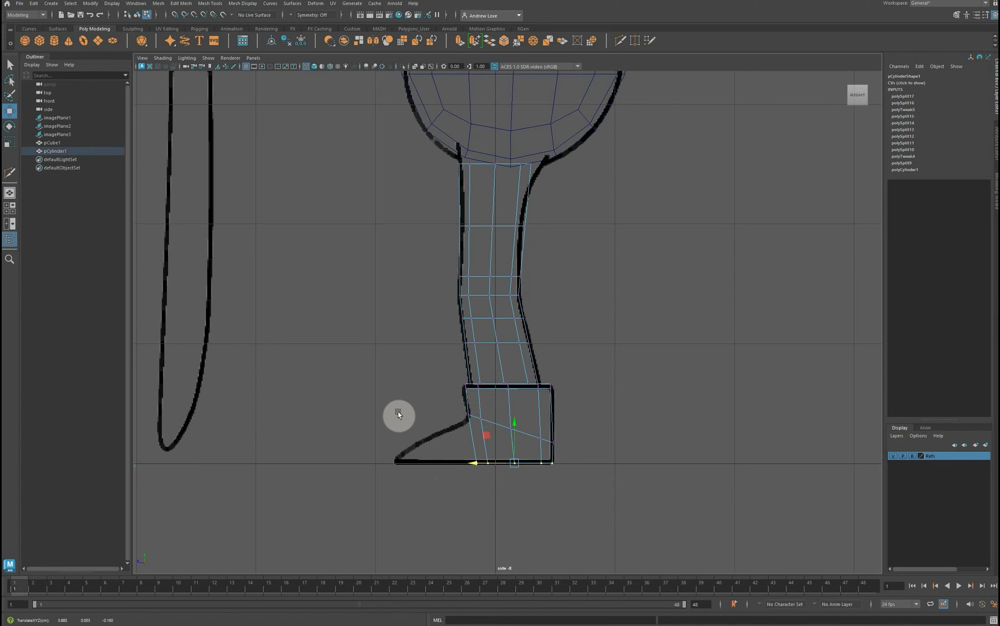
In the perspective view, delete the torso's construction history and freeze its transformations.
key("space")
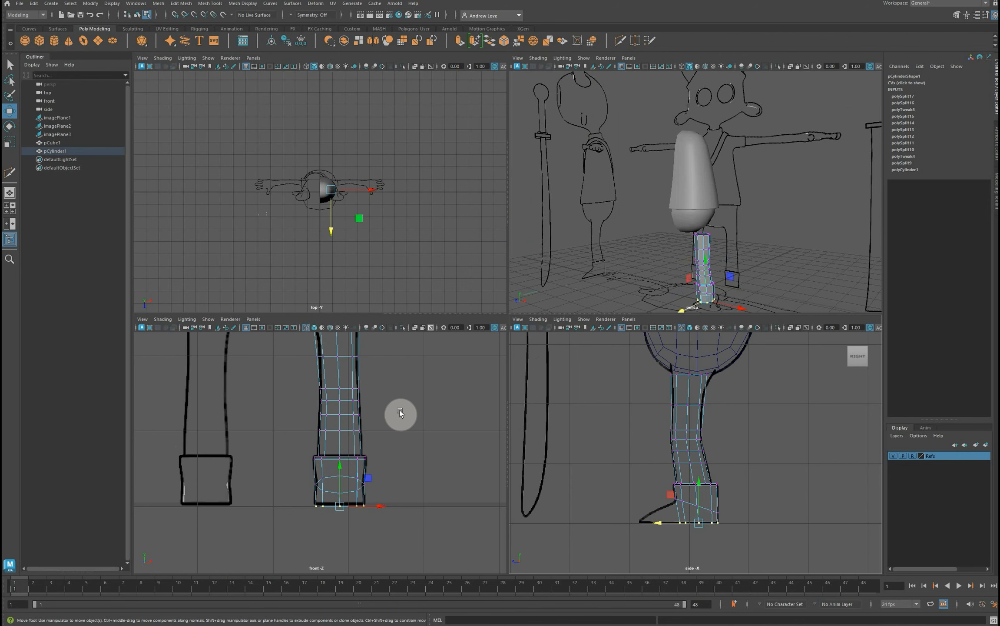
key("space")
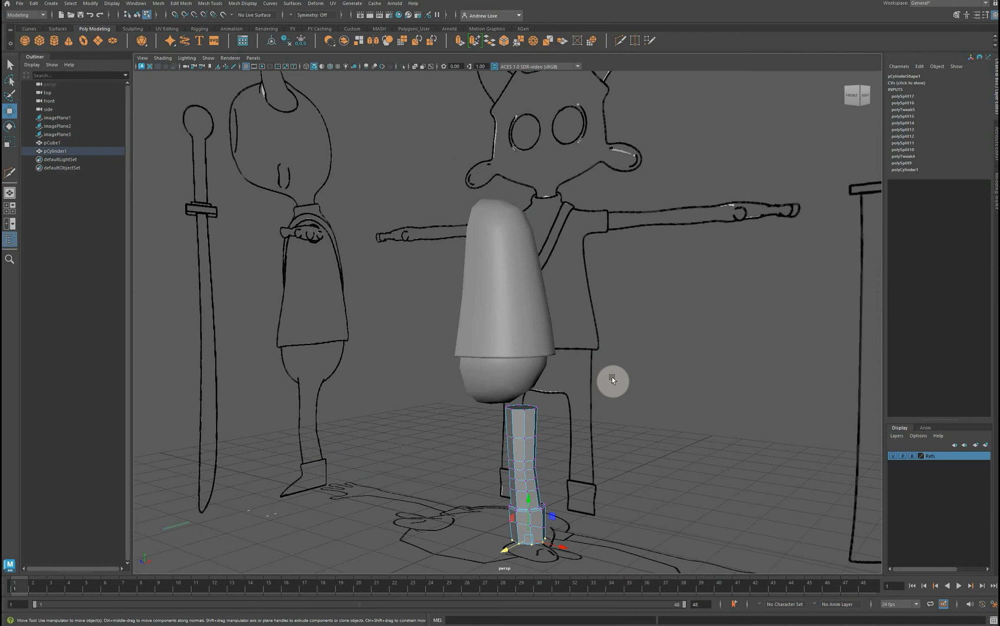
left_click_drag(611, 379, 590, 382, "alt")
left_click(629, 369)
left_click(437, 291)
right_click_drag(436, 291, 348, 348, "alt")
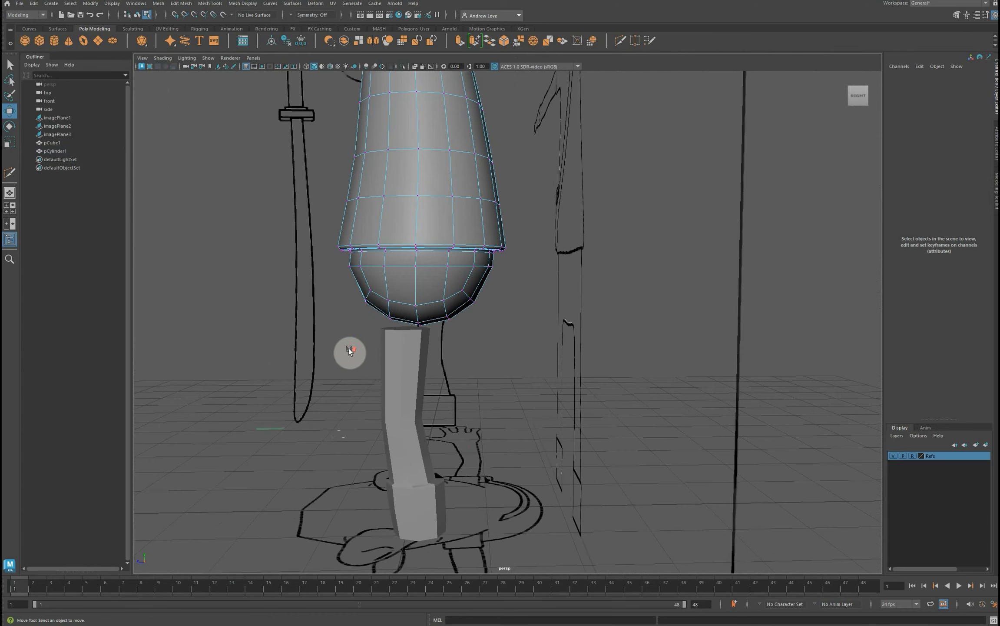
left_click_drag(337, 352, 379, 353, "alt")
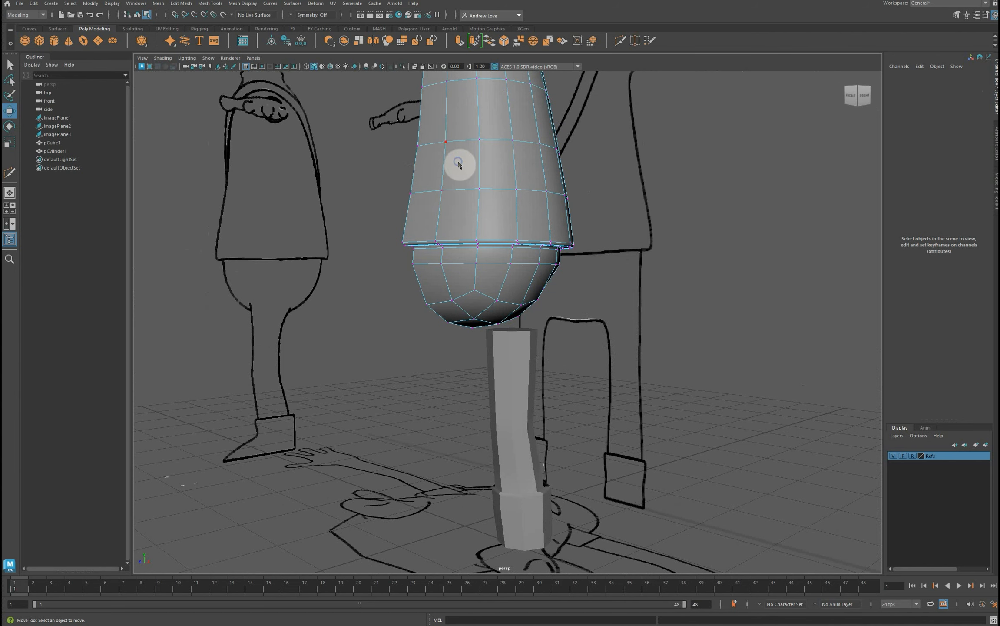
right_click_drag(458, 165, 511, 151)
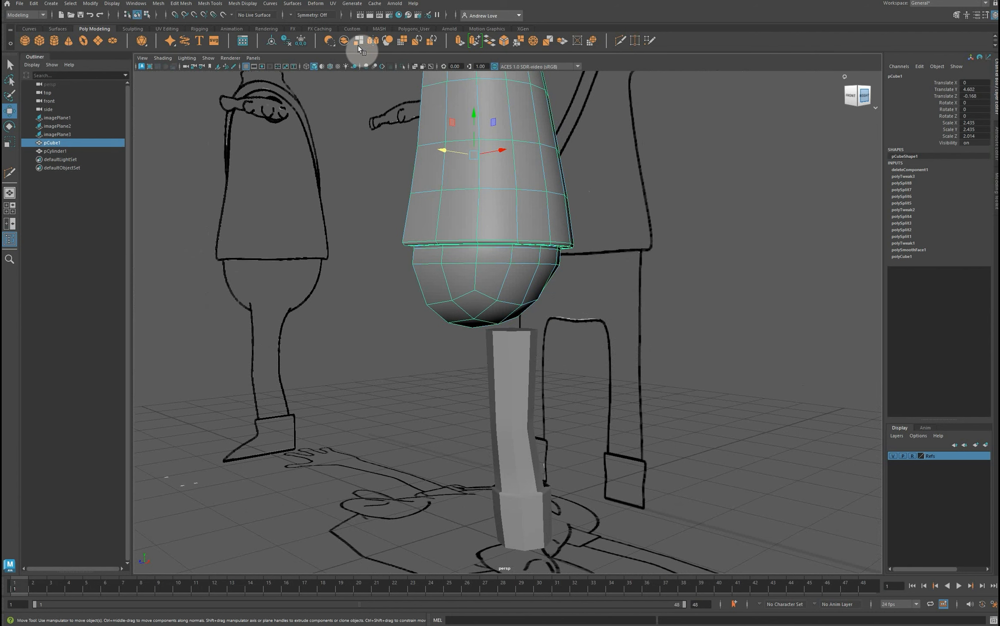
left_click(286, 44)
left_click(301, 40)
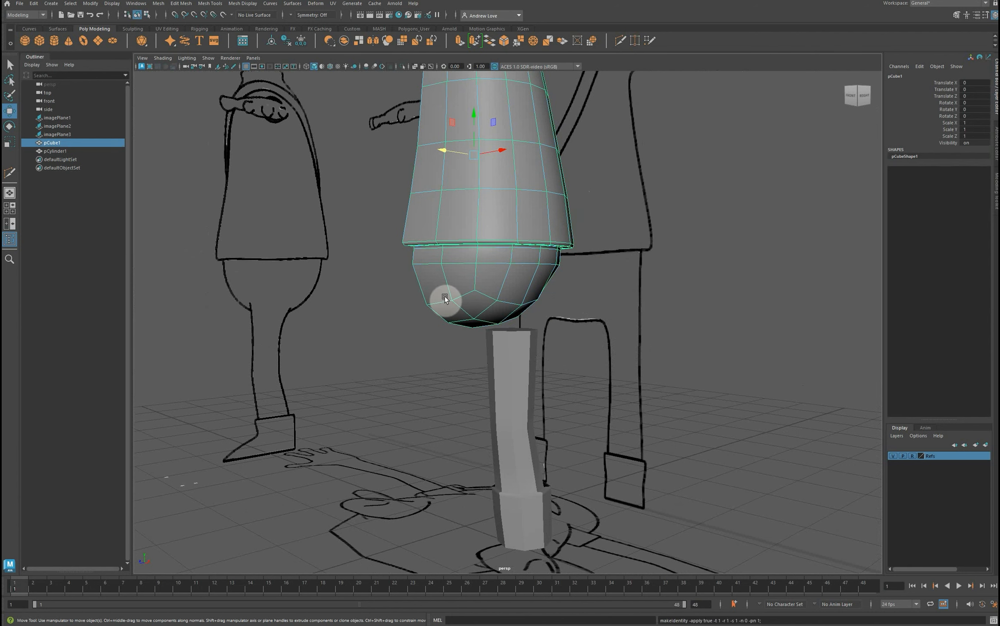
Delete the leg cylinder's construction history and freeze its transformations.
left_click(503, 354)
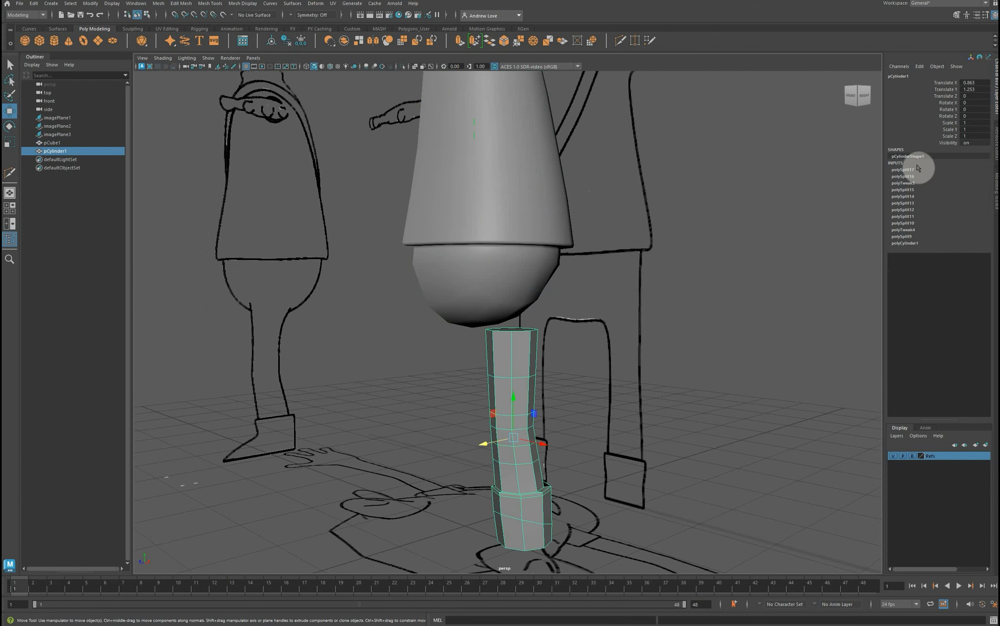
left_click(288, 43)
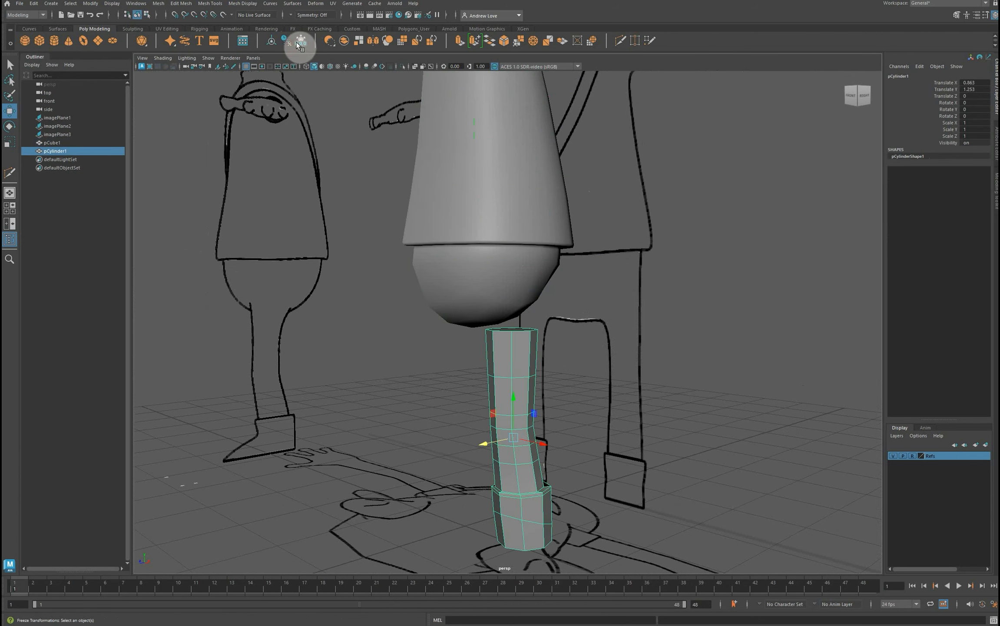
left_click(301, 42)
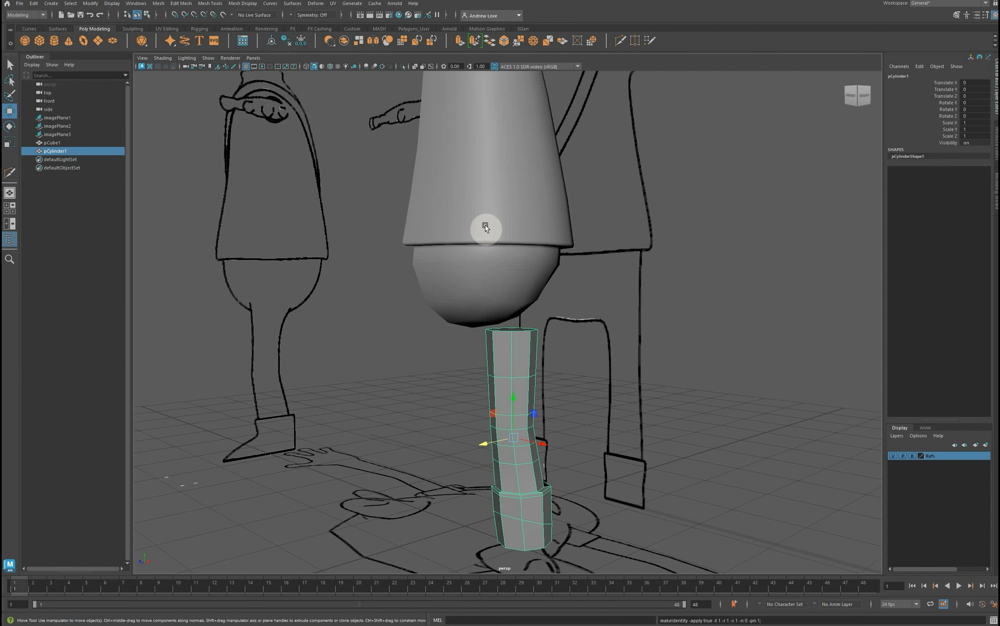
Combine the torso and leg into one mesh and delete the combined mesh's construction history.
left_click(490, 253)
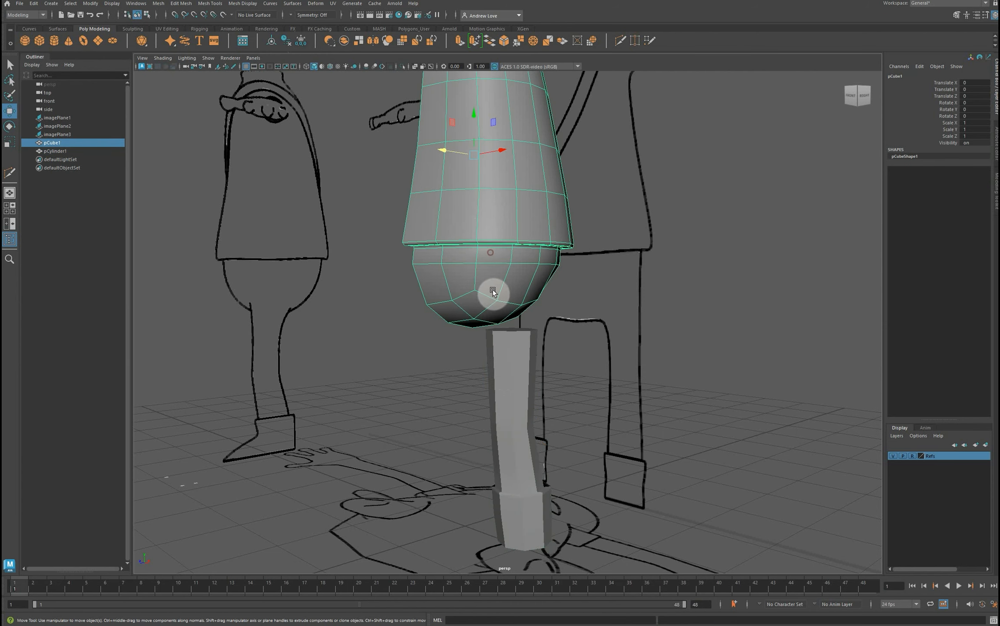
left_click(502, 368, "shift")
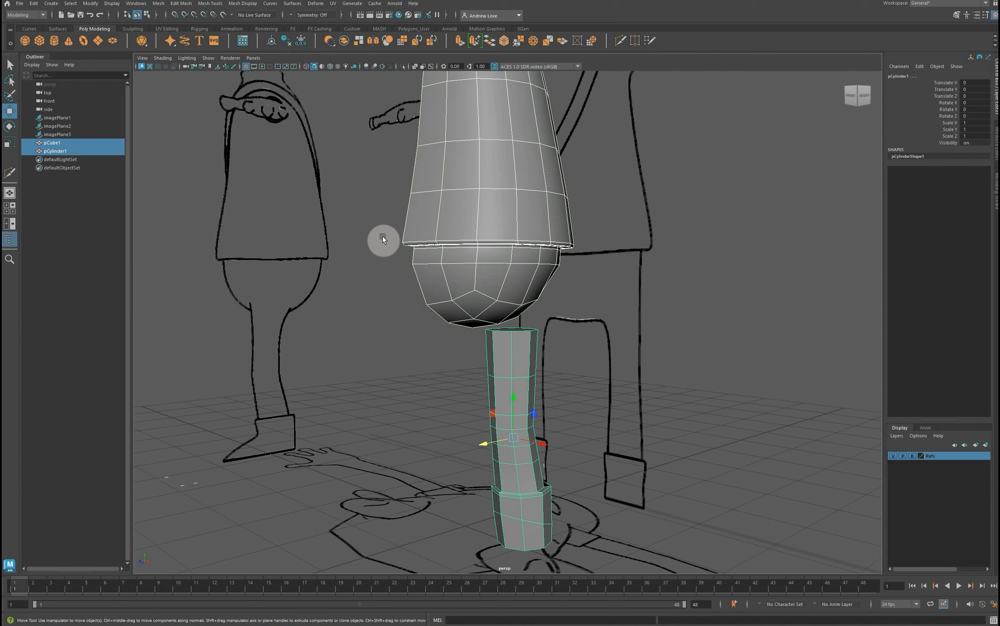
left_click(344, 42)
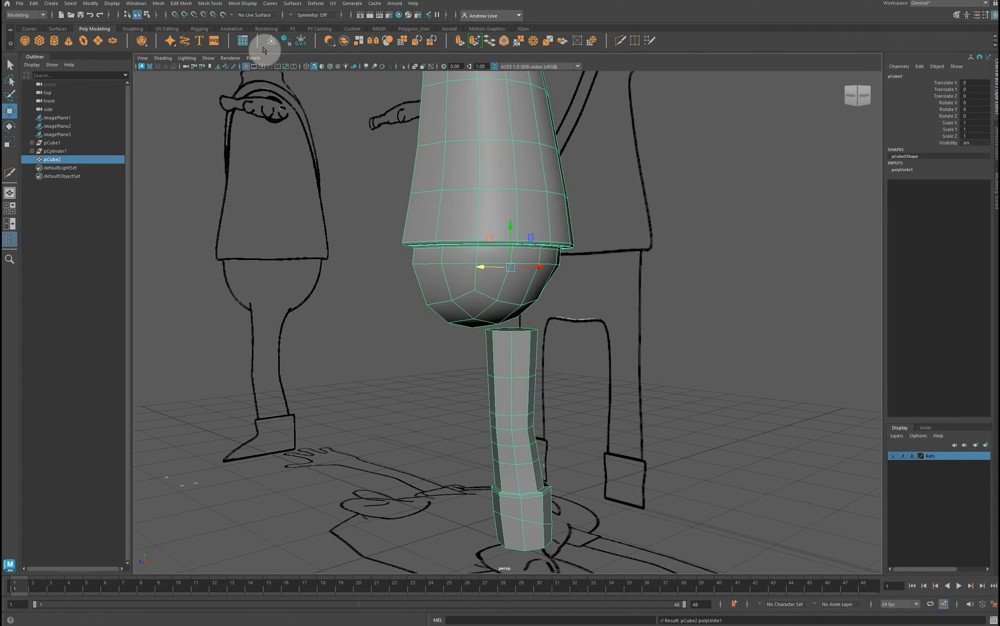
left_click(286, 41)
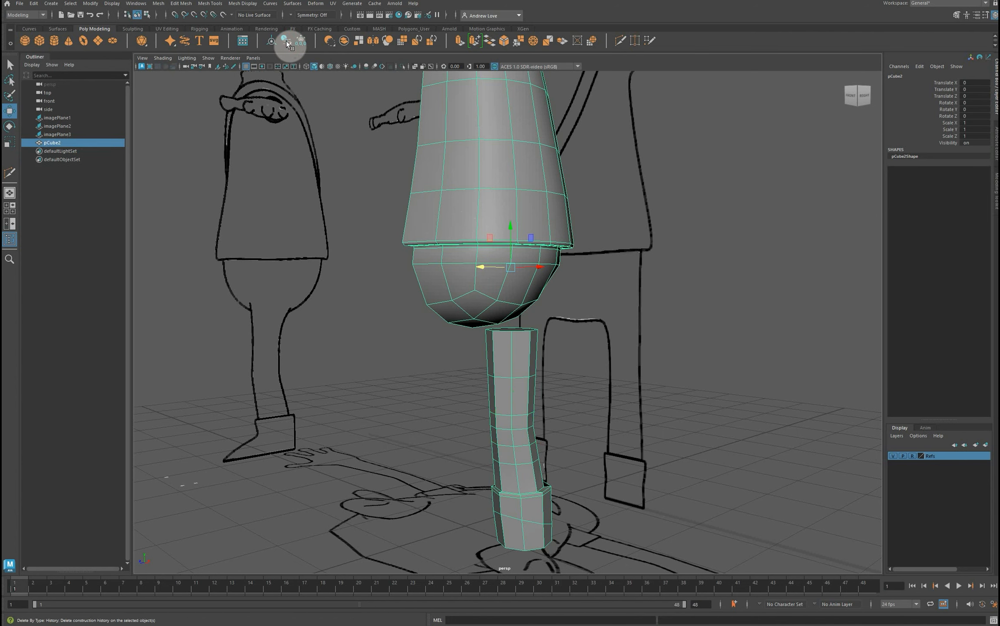
left_click(72, 144)
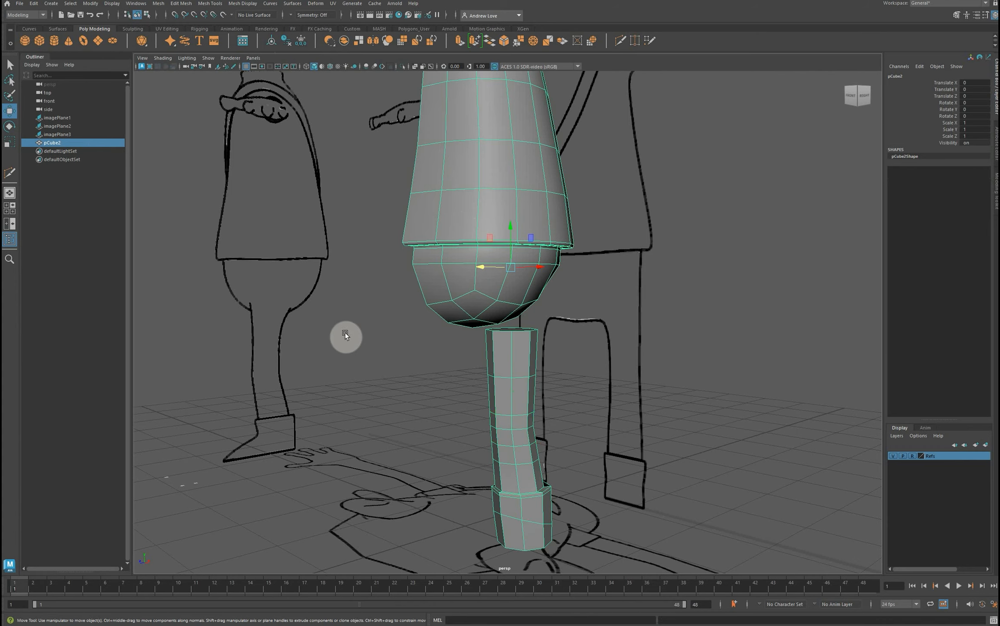
Select the four central faces on the lower side of the hip above the leg and circularize them.
left_click_drag(423, 434, 392, 435, "alt")
right_click(405, 285)
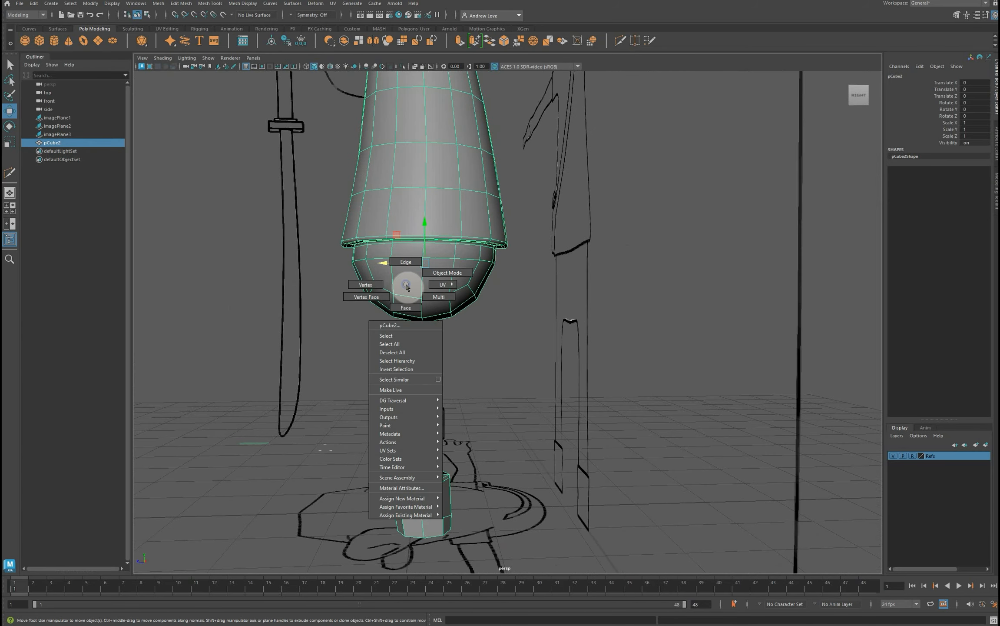
left_click(403, 307)
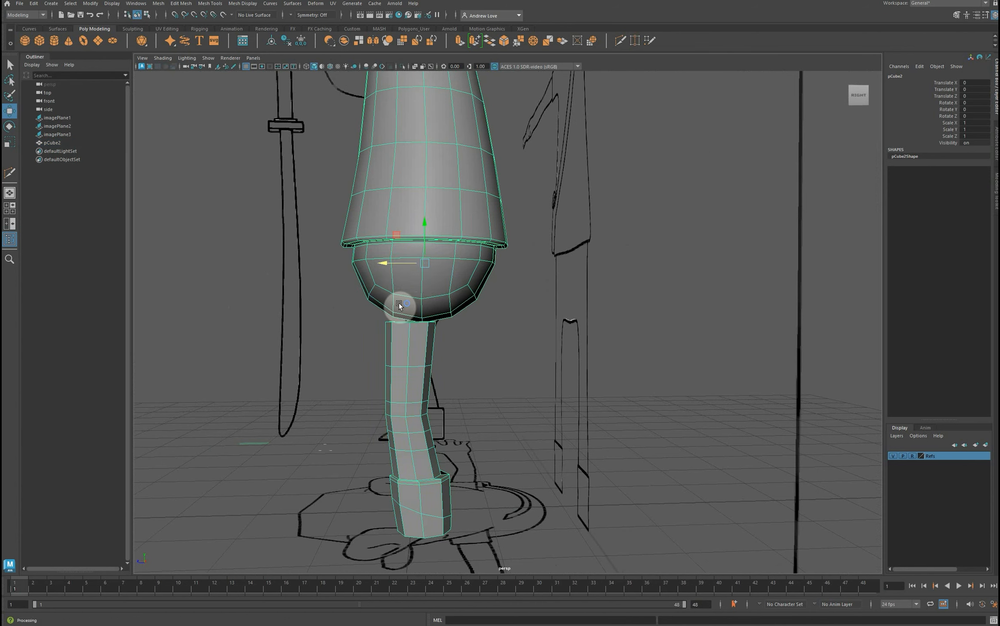
left_click(408, 279)
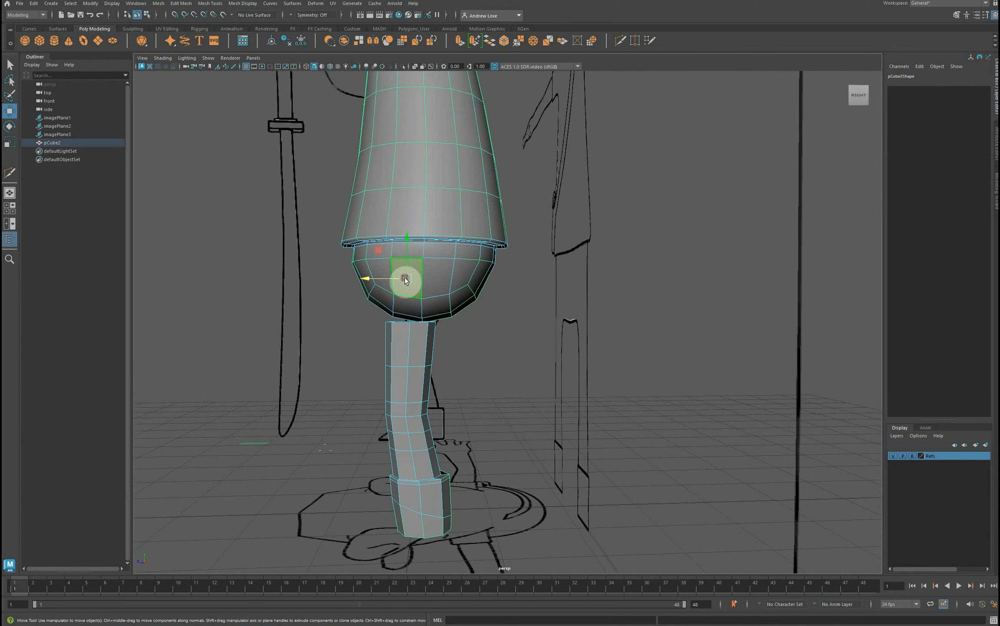
left_click(437, 279, "shift")
left_click(409, 305, "shift")
left_click(435, 303, "shift")
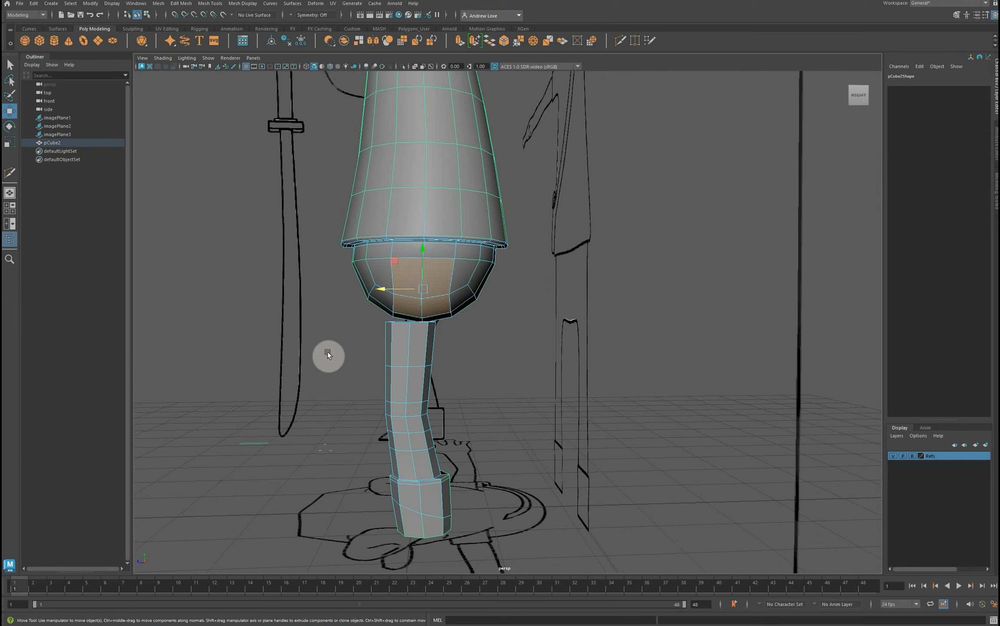
mouse_move(328, 351)
left_mouse_down("alt")
mouse_move(390, 357)
mouse_move(326, 347)
left_mouse_up("alt")
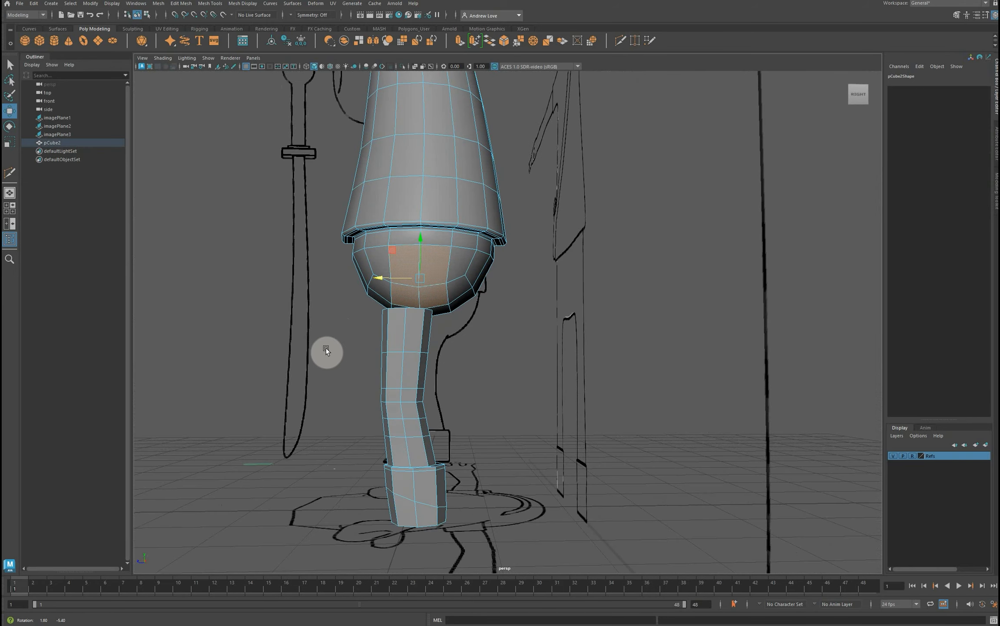
left_click(591, 43)
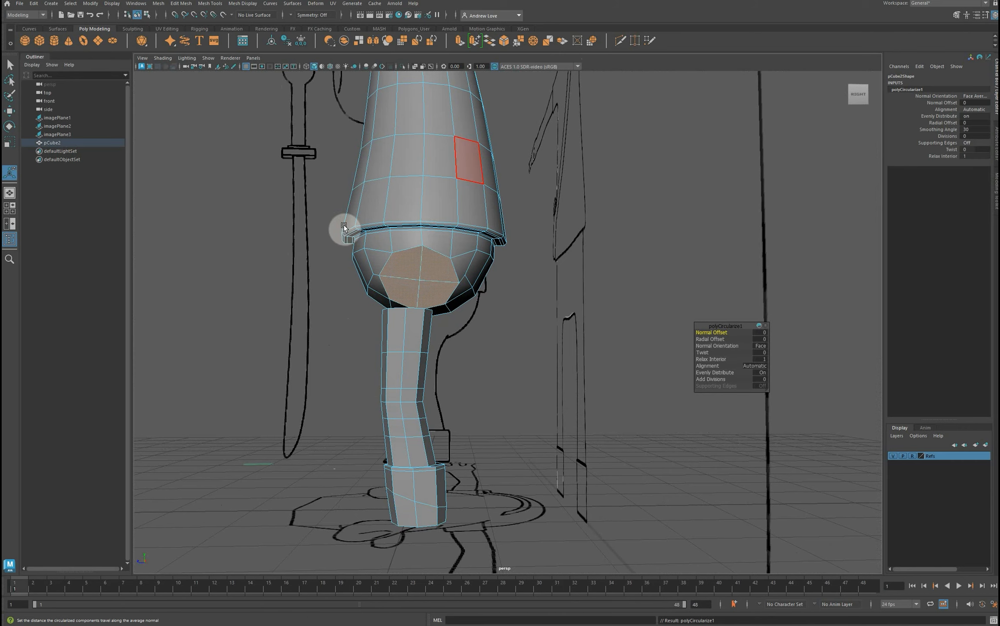
Adjust the rotation of the circularized hip faces and shift them slightly sideways to position them above the leg.
left_click_drag(228, 320, 228, 326, "alt")
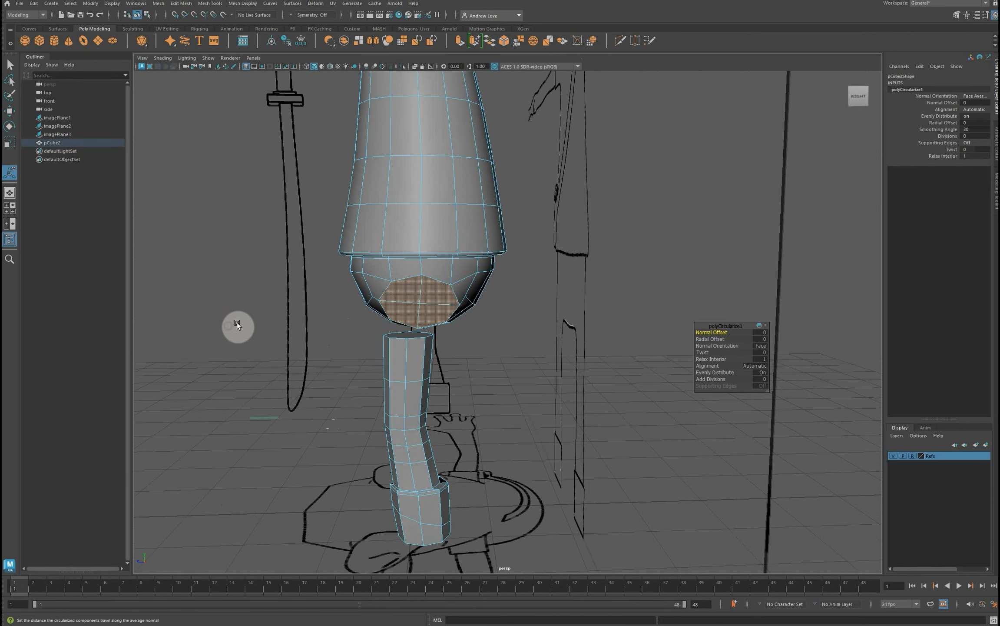
key("e")
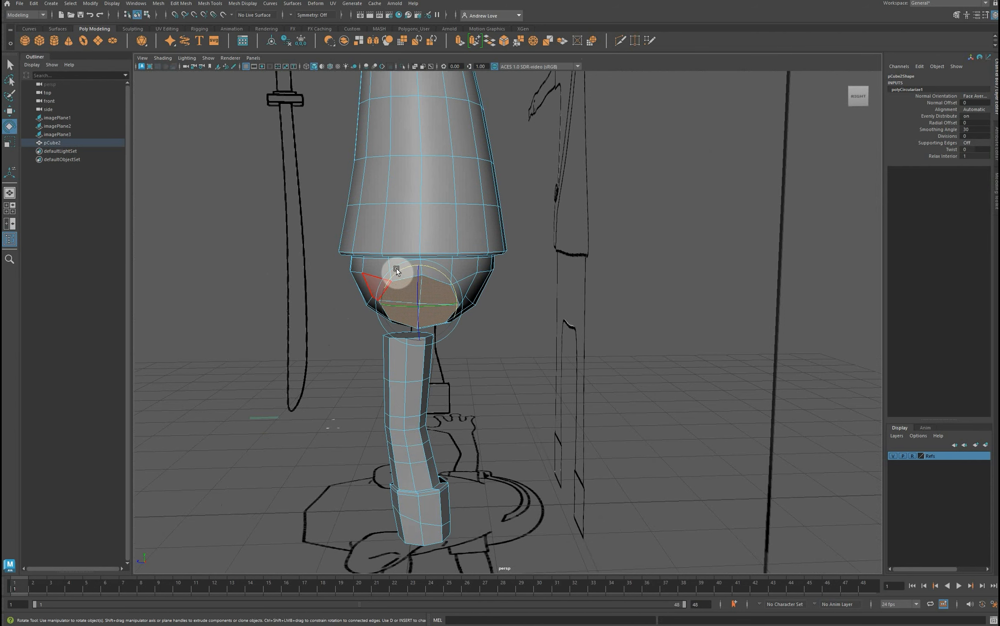
left_click_drag(398, 271, 412, 296)
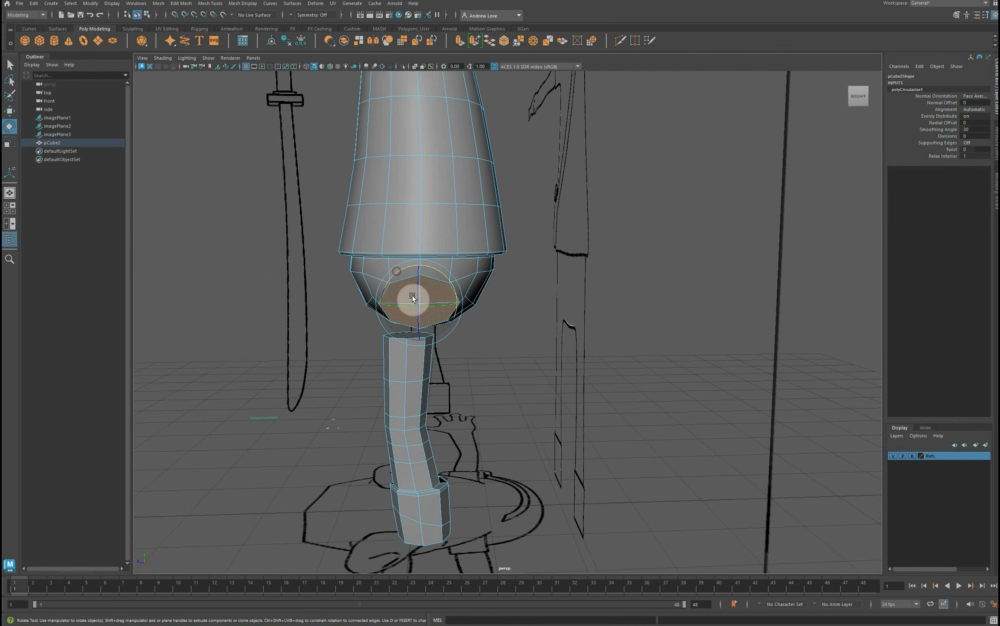
key("w")
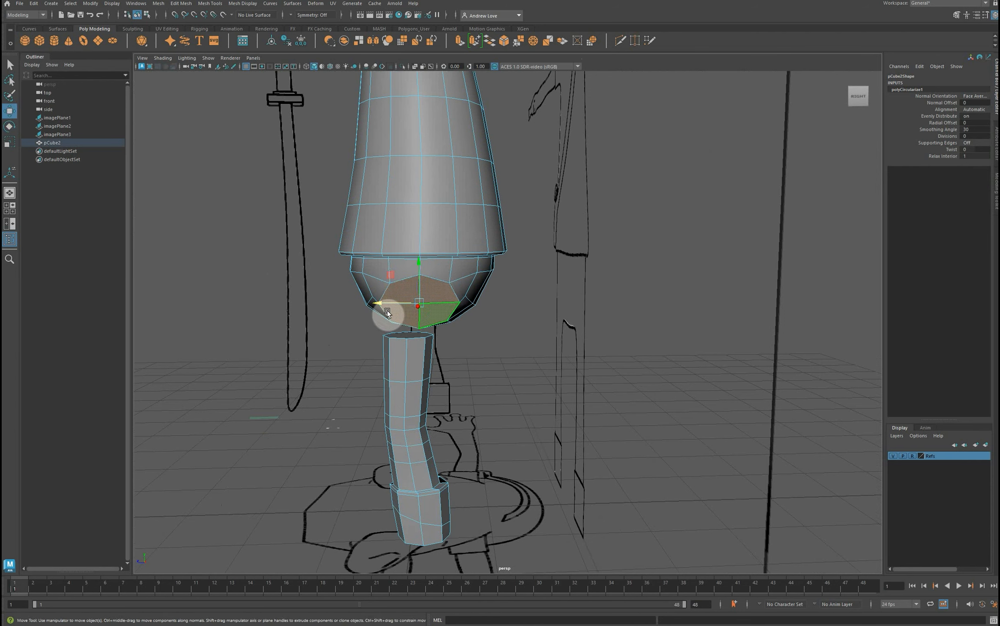
left_click_drag(388, 303, 386, 302)
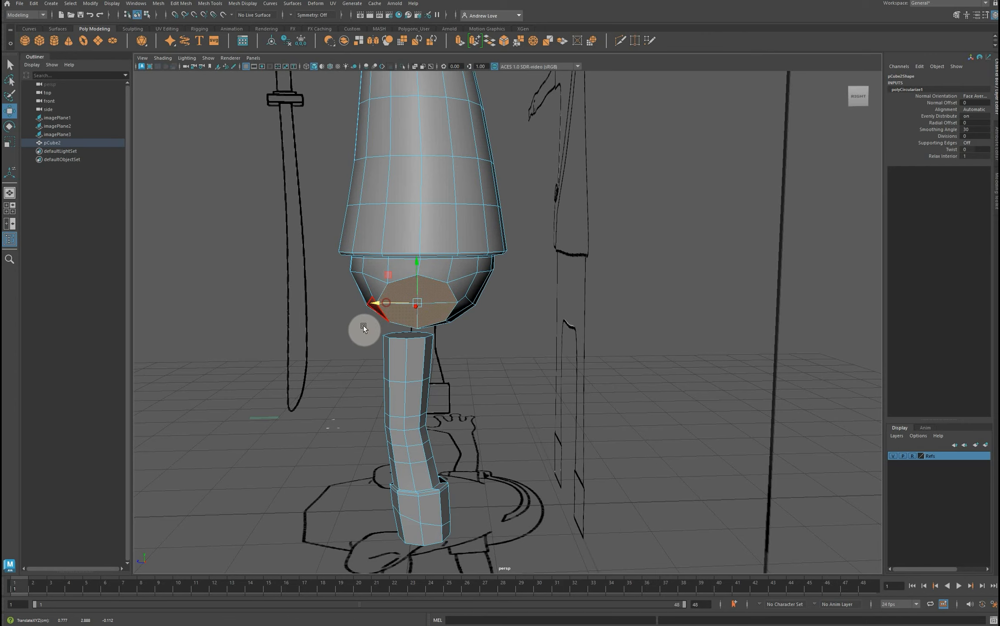
Delete the circularized hip faces and the cap faces closing the upper end of the leg, leaving two facing openings.
mouse_move(299, 350)
left_mouse_down("alt")
mouse_move(346, 341)
mouse_move(374, 307)
mouse_move(368, 336)
mouse_move(325, 344)
mouse_move(339, 336)
mouse_move(335, 357)
mouse_move(316, 348)
left_mouse_up("alt")
left_click(347, 327)
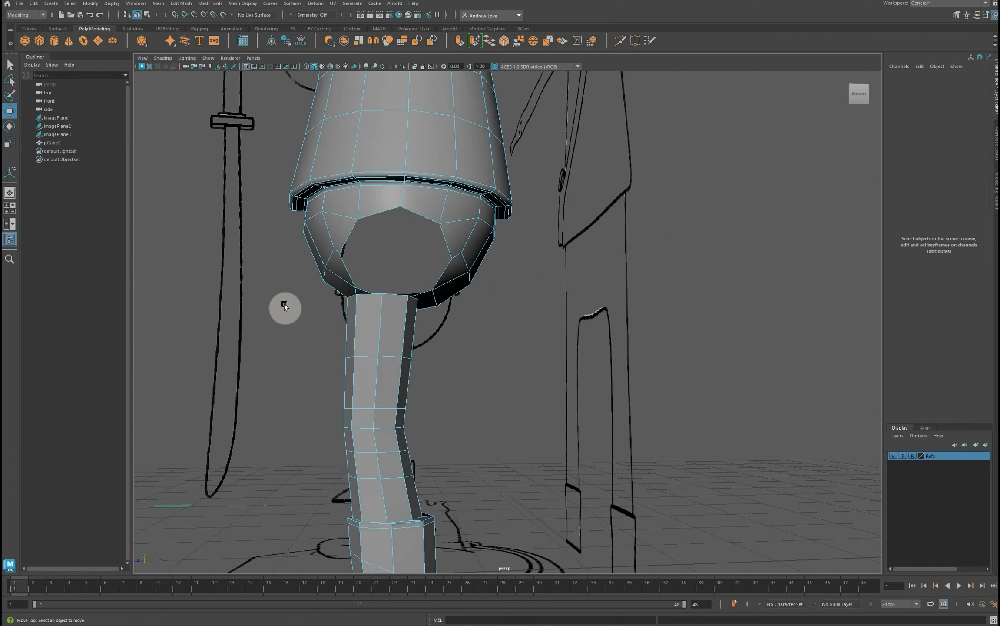
left_click_drag(285, 303, 396, 389, "alt")
left_click(393, 404)
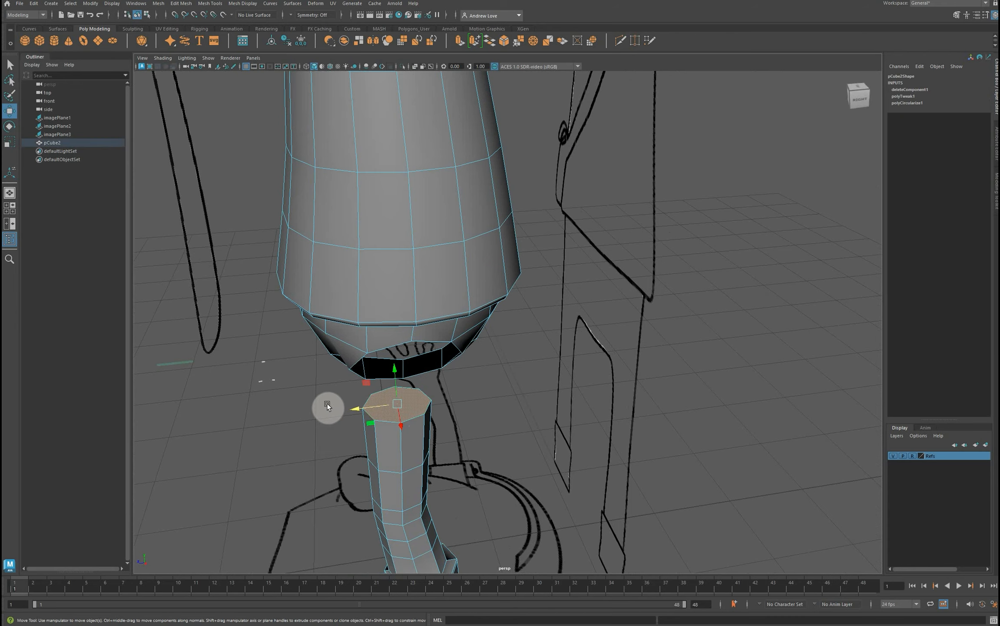
left_click(327, 403)
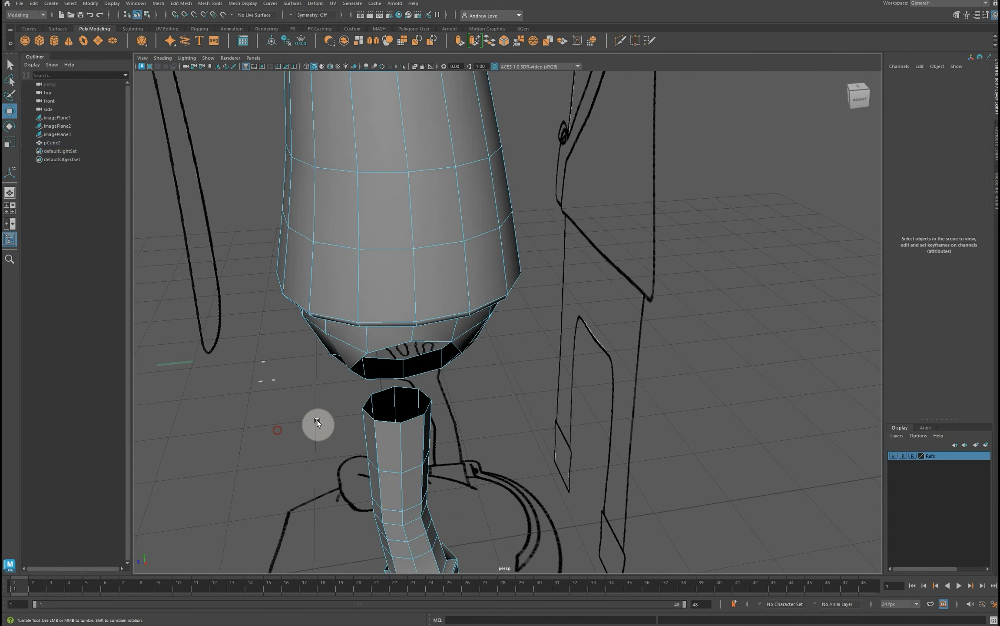
left_click_drag(317, 419, 273, 401, "alt")
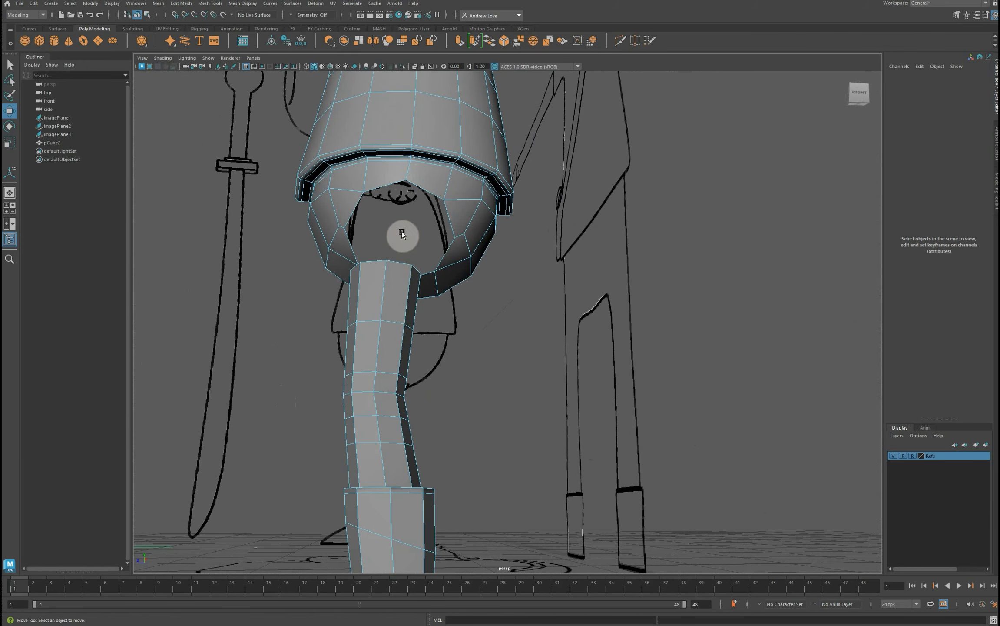
Bridge one outer edge of the leg's upper opening to the corresponding edge of the hip opening.
right_click_drag(396, 271, 417, 259)
left_click(400, 262)
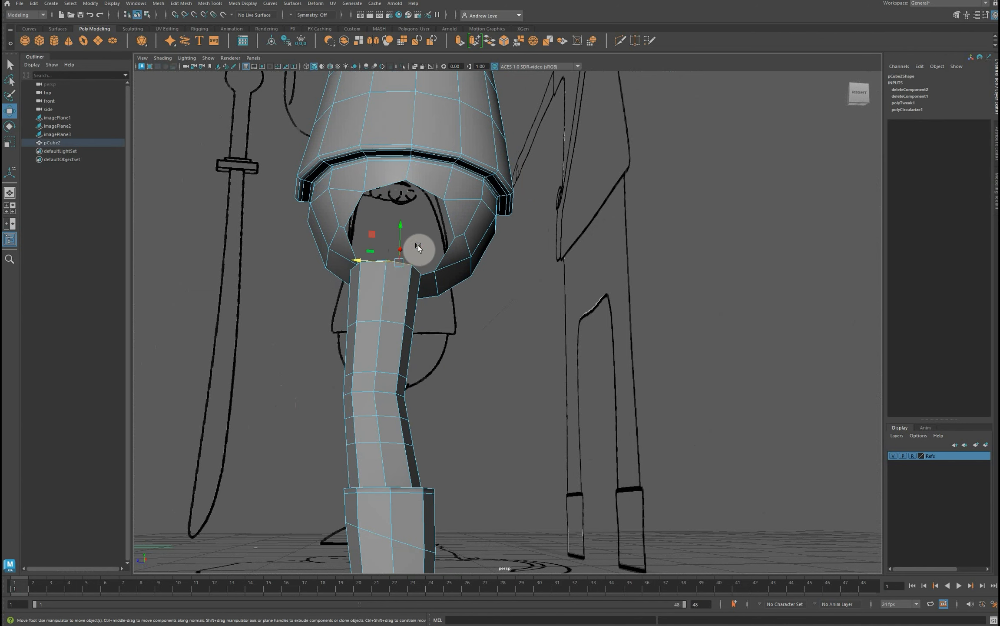
left_click(421, 189)
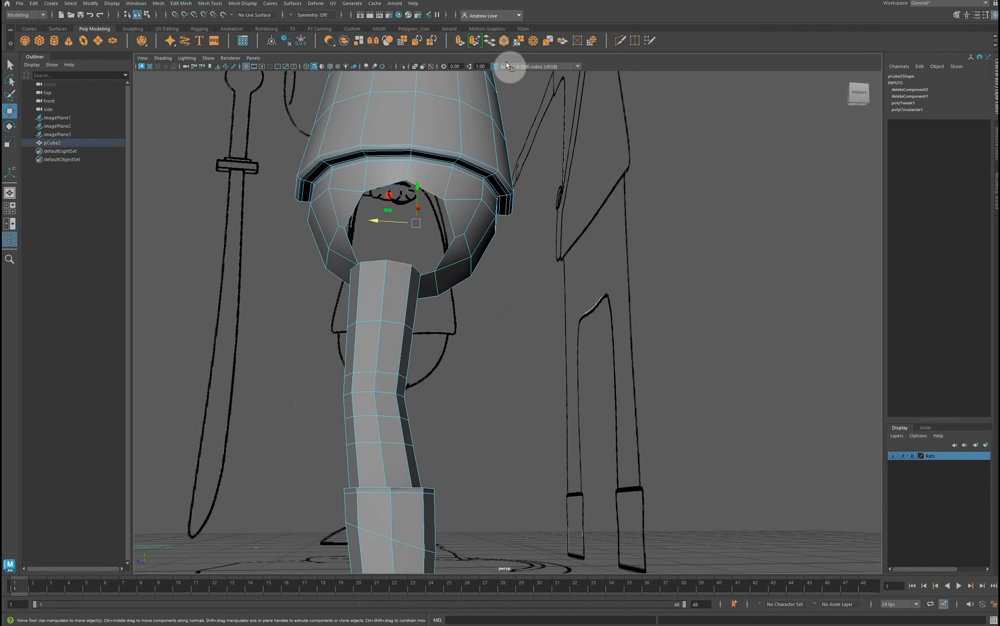
left_click(489, 42)
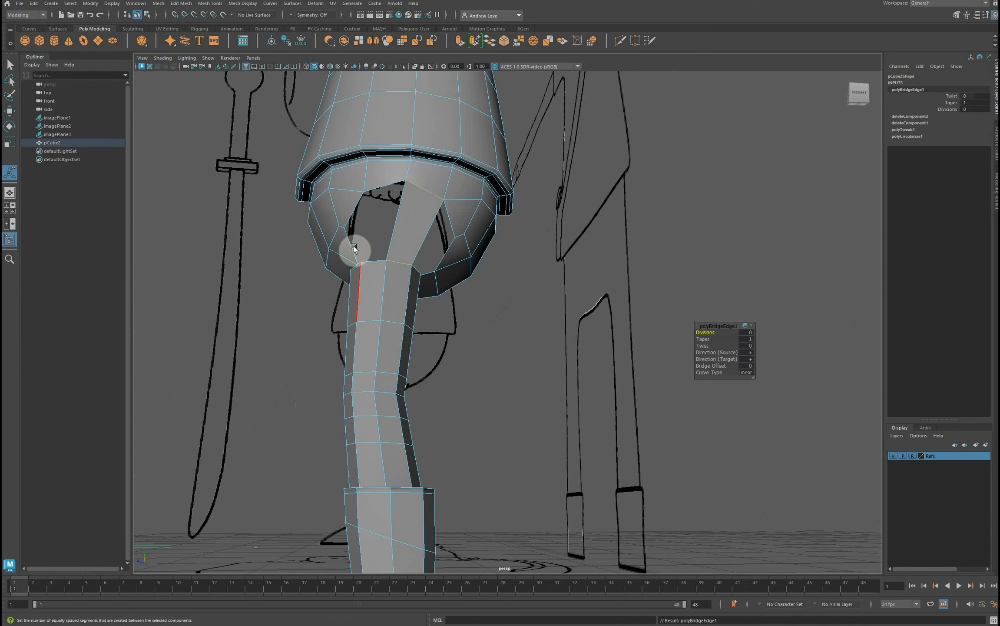
Select the remaining border edges of the hip and leg openings, excluding the sides of the bridged face, and bridge them.
double_click(393, 223)
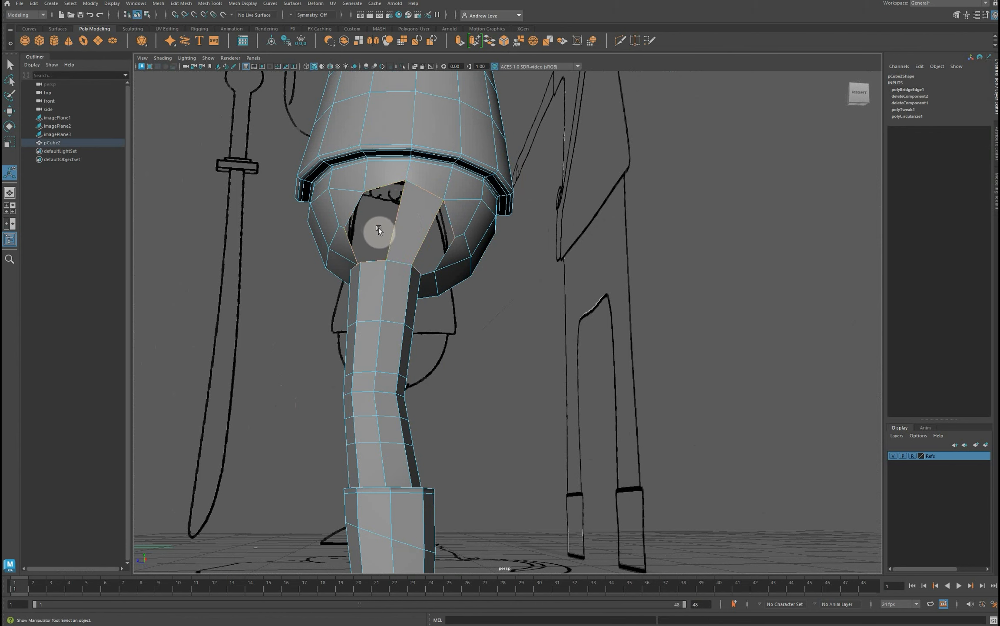
left_click(394, 226)
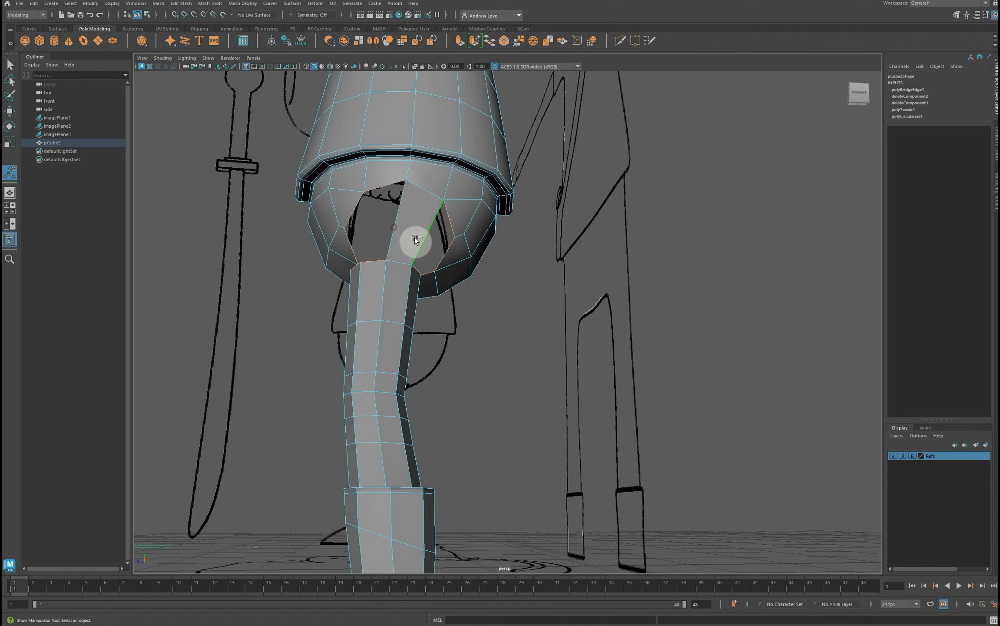
left_click(424, 242, "ctrl")
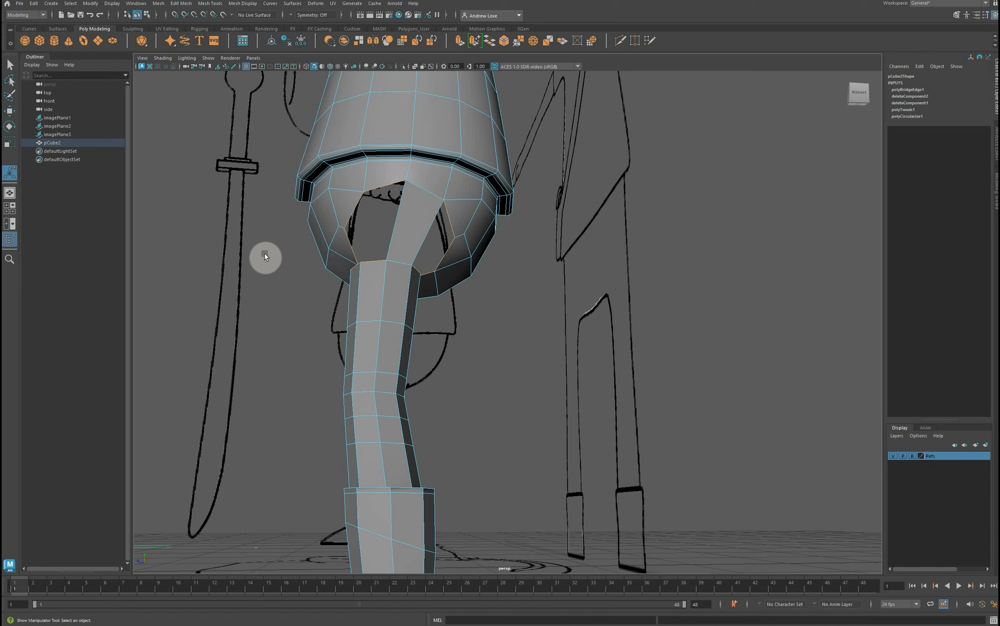
left_click(489, 41)
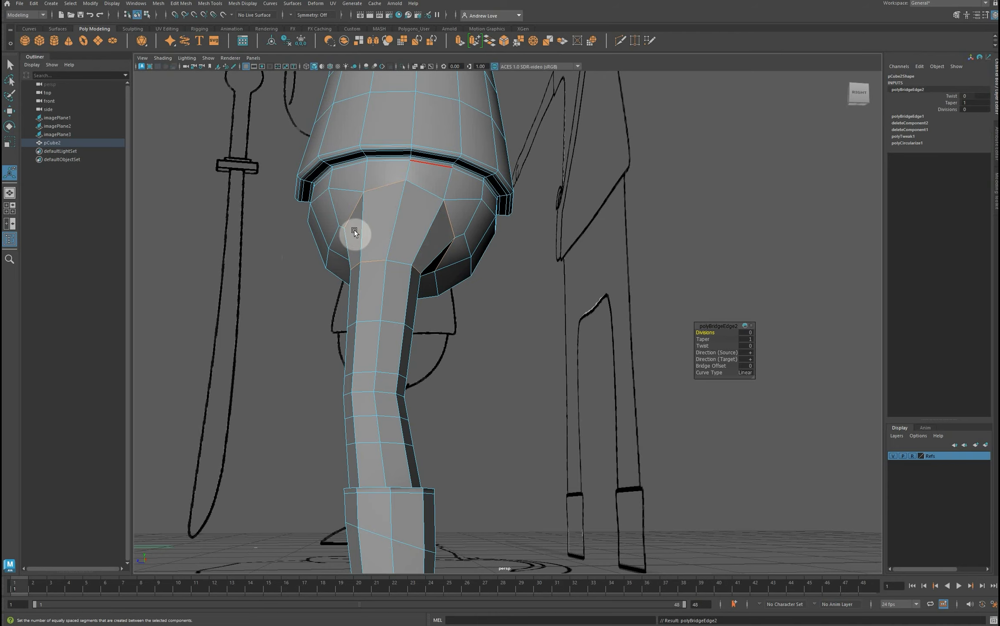
In the front view, lower the edge loop where the leg meets the hip to just below the drawn crotch line.
left_click_drag(249, 344, 322, 355, "alt")
key("space")
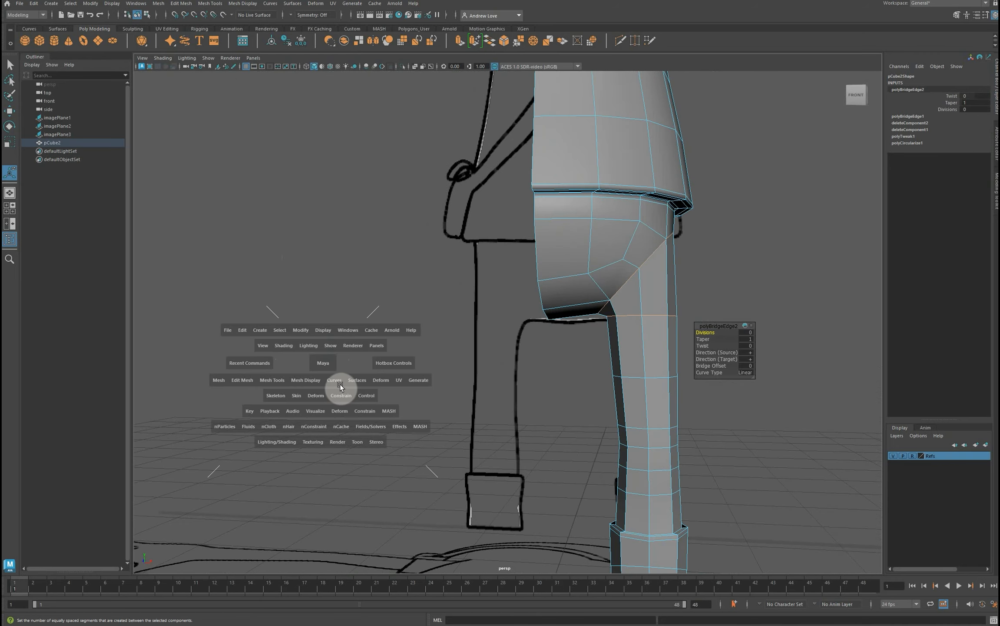
key("space")
key("f")
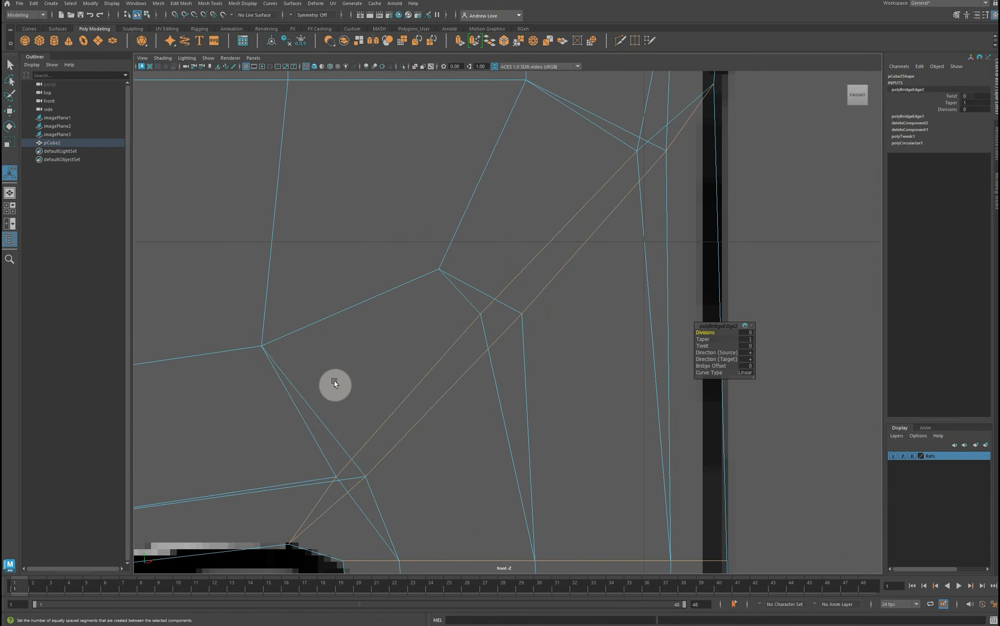
scroll(331, 383, "down", 10)
scroll(332, 382, "up", 3)
scroll(332, 383, "up", 6)
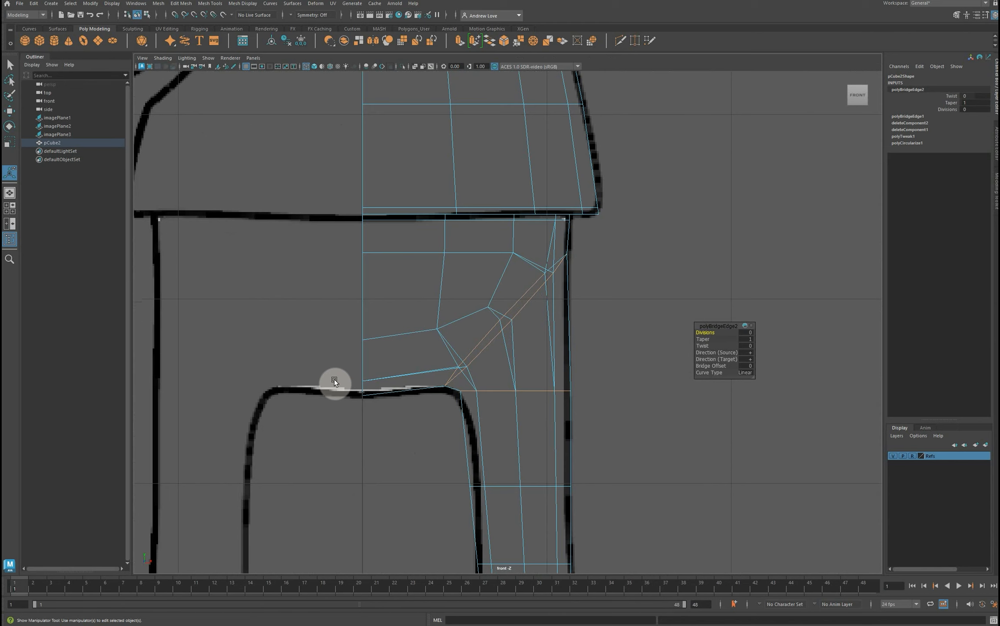
left_click(487, 389, "shift")
key("w")
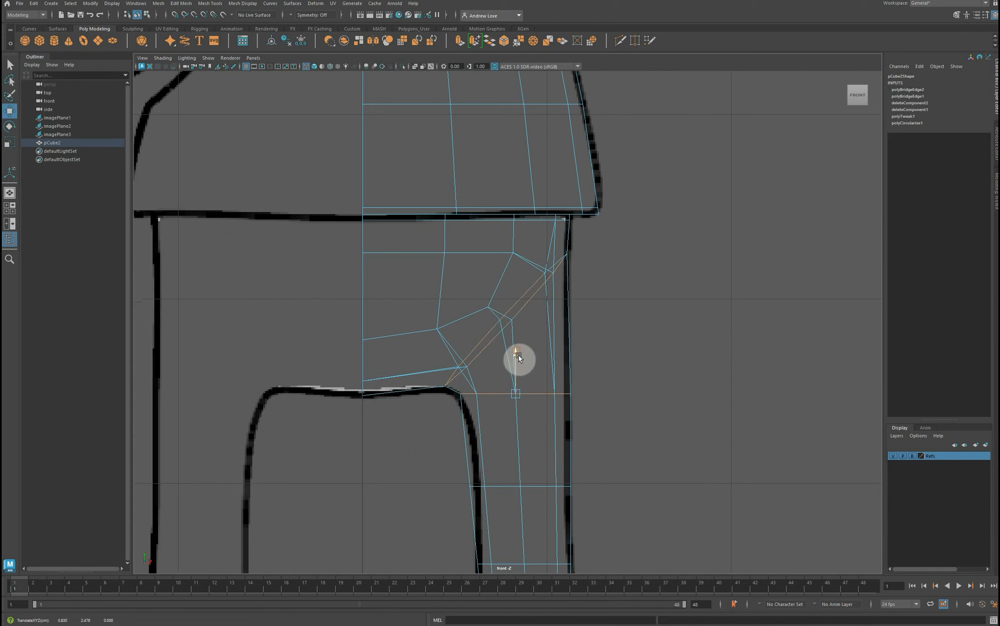
left_click_drag(518, 354, 525, 376)
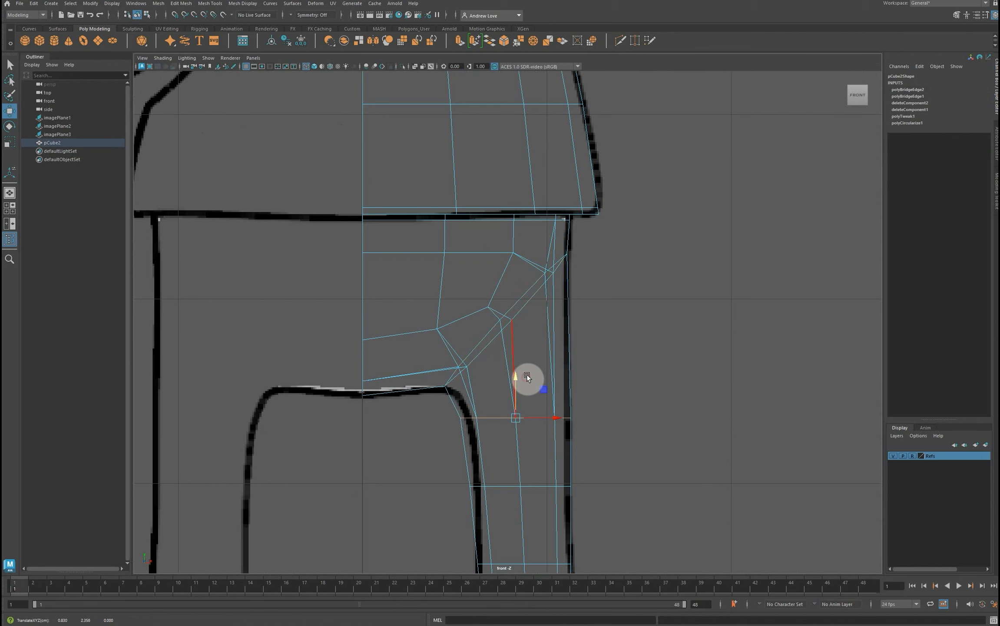
Scale the lowered upper leg loop down slightly and shift it outward to fit the drawn thigh.
key("r")
left_click_drag(515, 417, 511, 415)
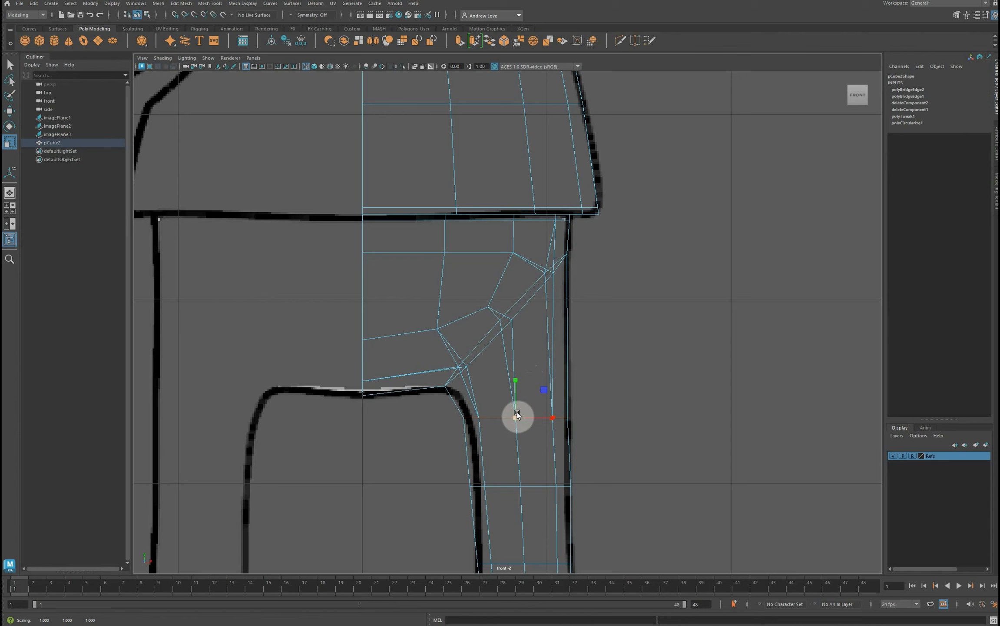
key("w")
left_click_drag(545, 416, 548, 416)
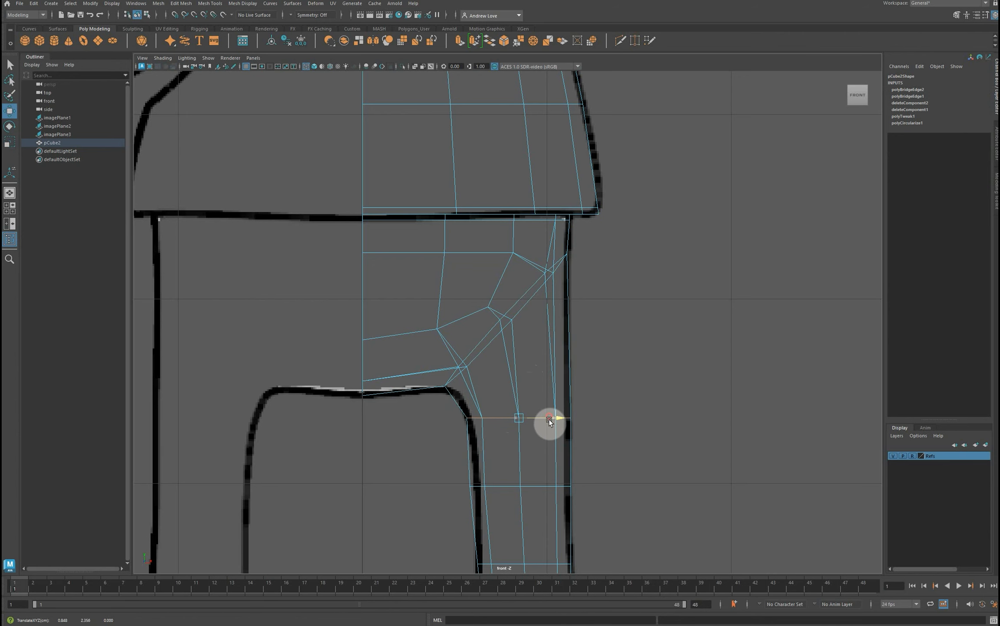
Select the next edge loop down the thigh and scale it down slightly to fit within the drawn leg outline.
left_click(511, 485)
key("r")
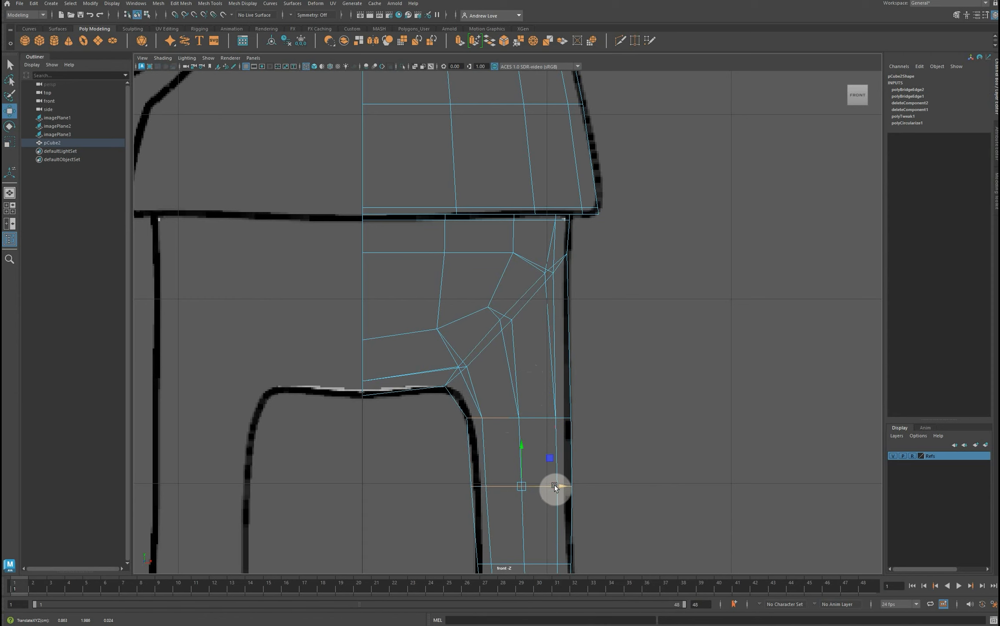
left_click_drag(531, 487, 517, 482)
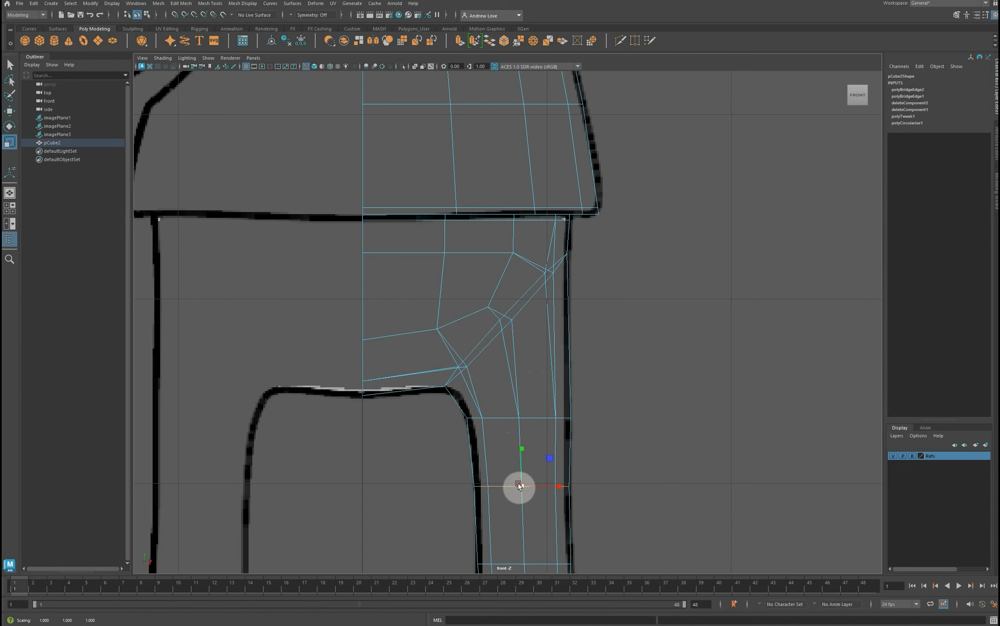
Scale up the edge loop at the knee slightly and nudge it sideways to match the drawn leg outline.
middle_click_drag(409, 559, 397, 395, "alt")
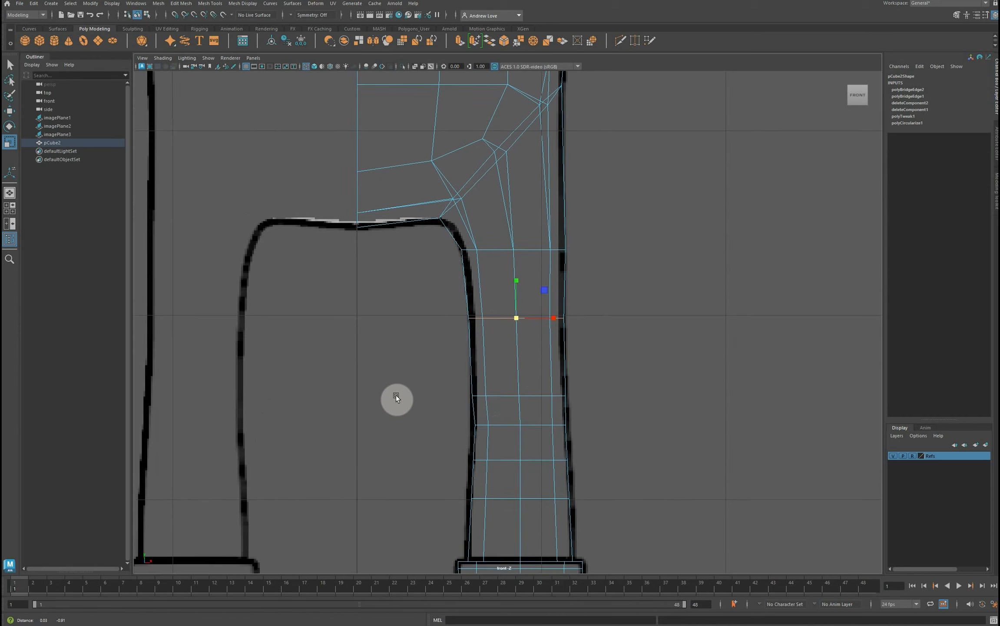
left_click(503, 422)
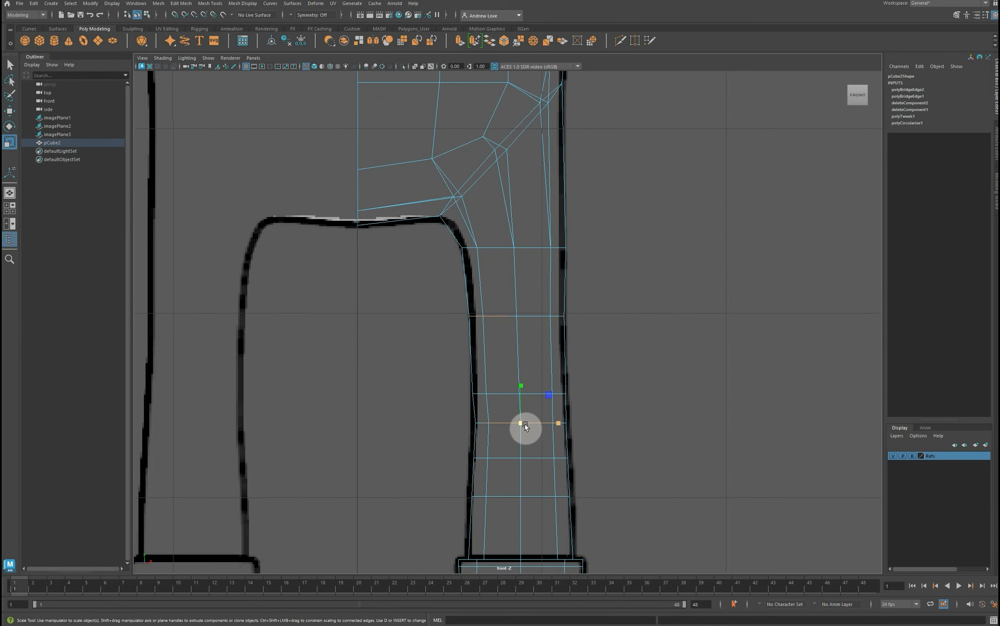
left_click_drag(523, 423, 525, 424)
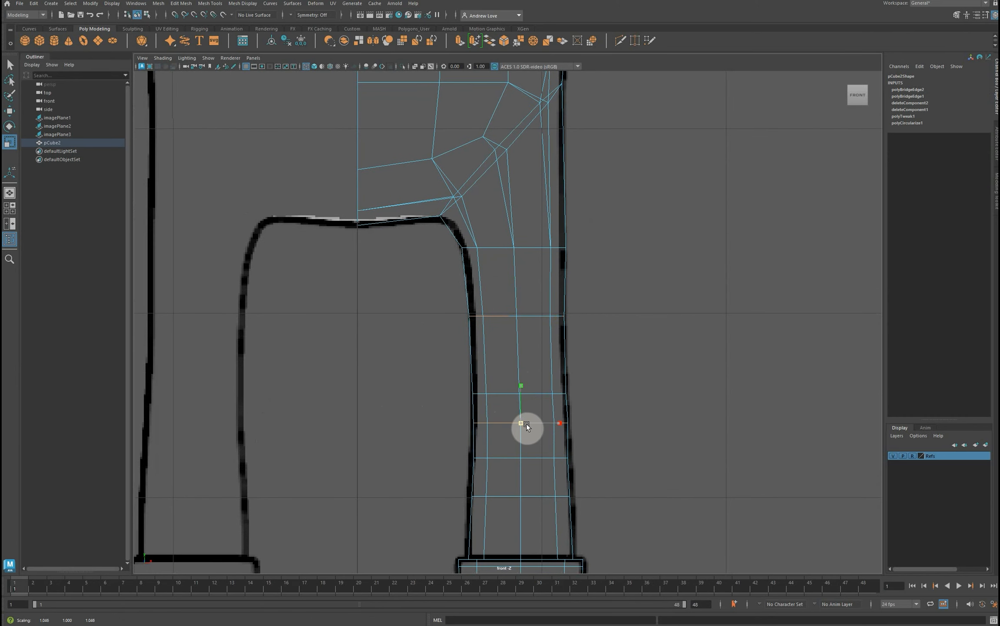
key("w")
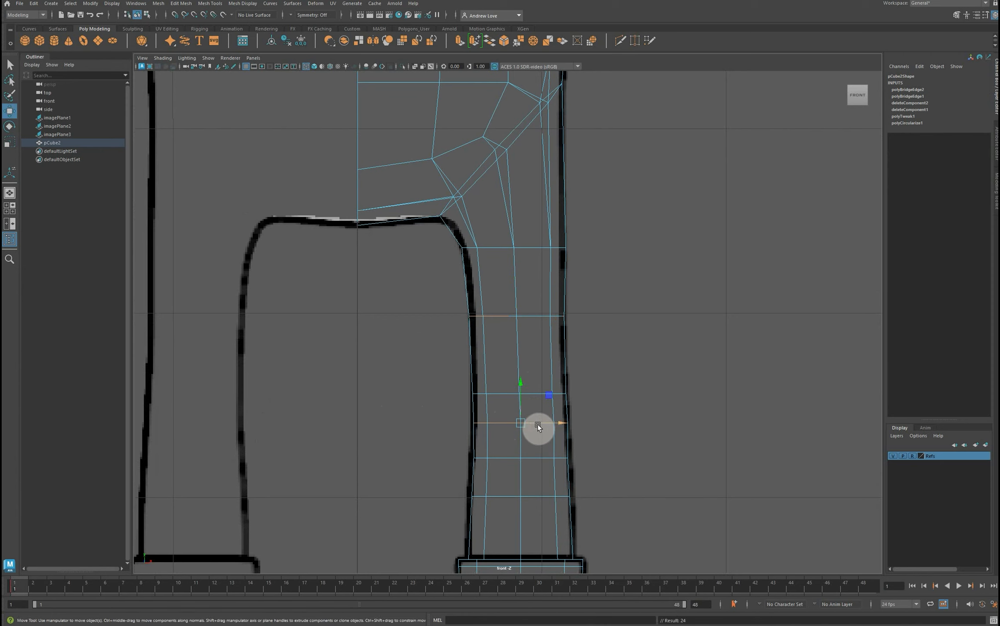
left_click_drag(559, 421, 559, 422)
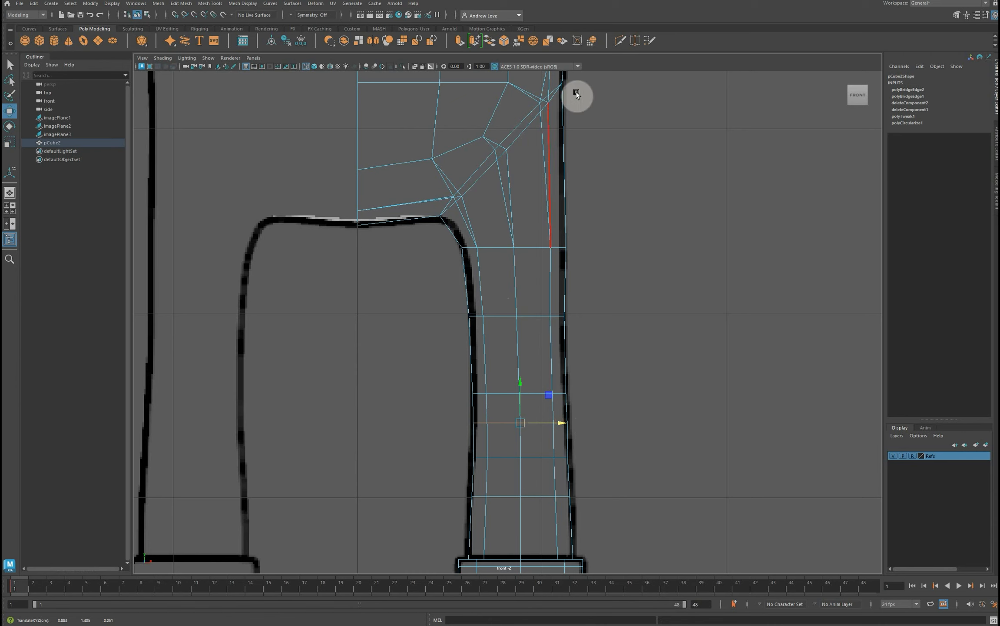
Insert an edge loop around the thigh between the second and third loops below the hip with Multi-Cut, and return to the perspective view.
left_click(621, 42)
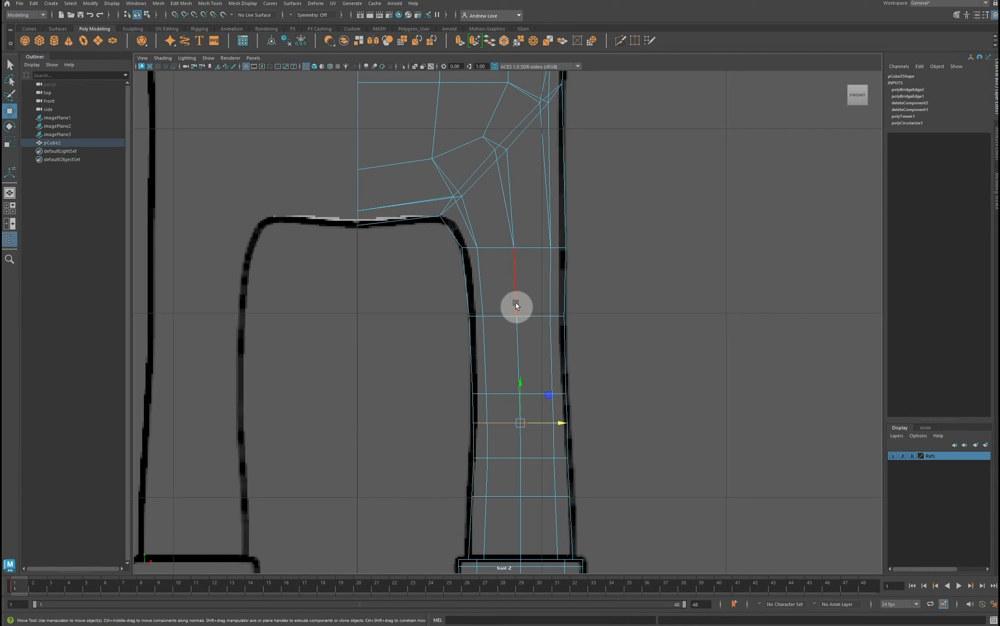
left_click(483, 352, "ctrl")
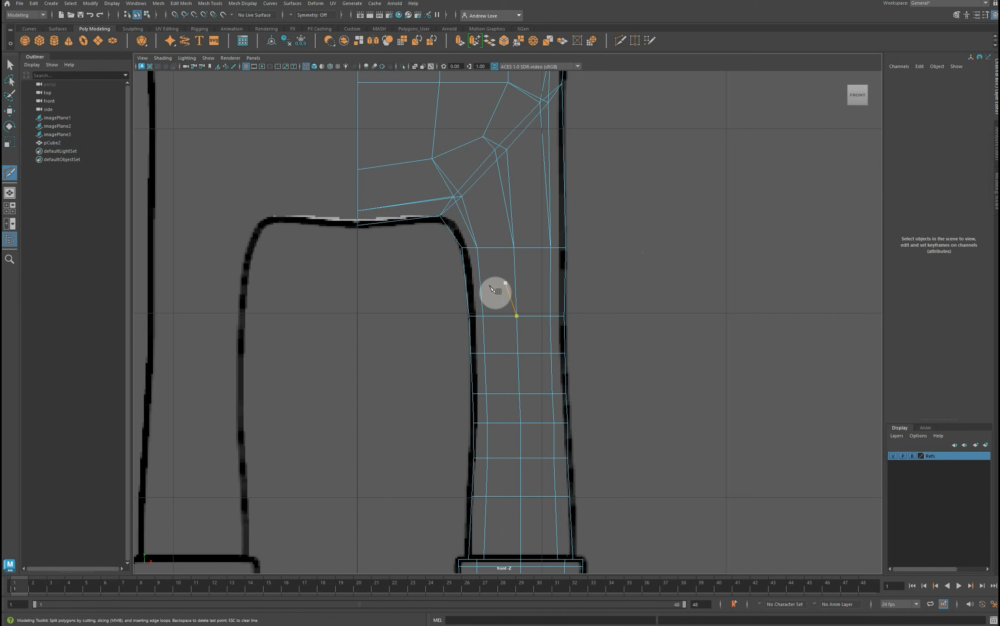
key("space")
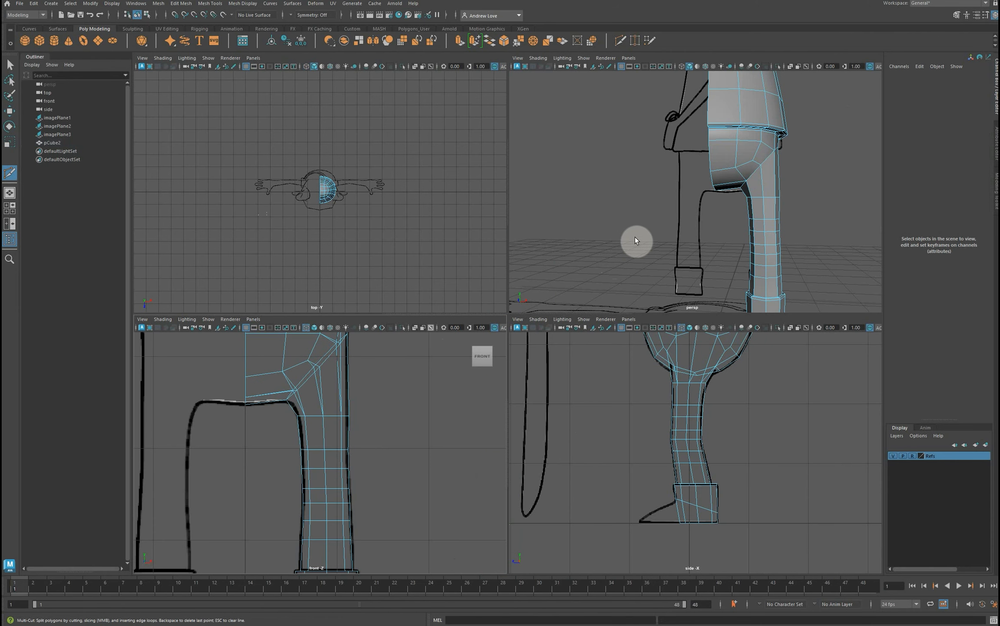
key("space")
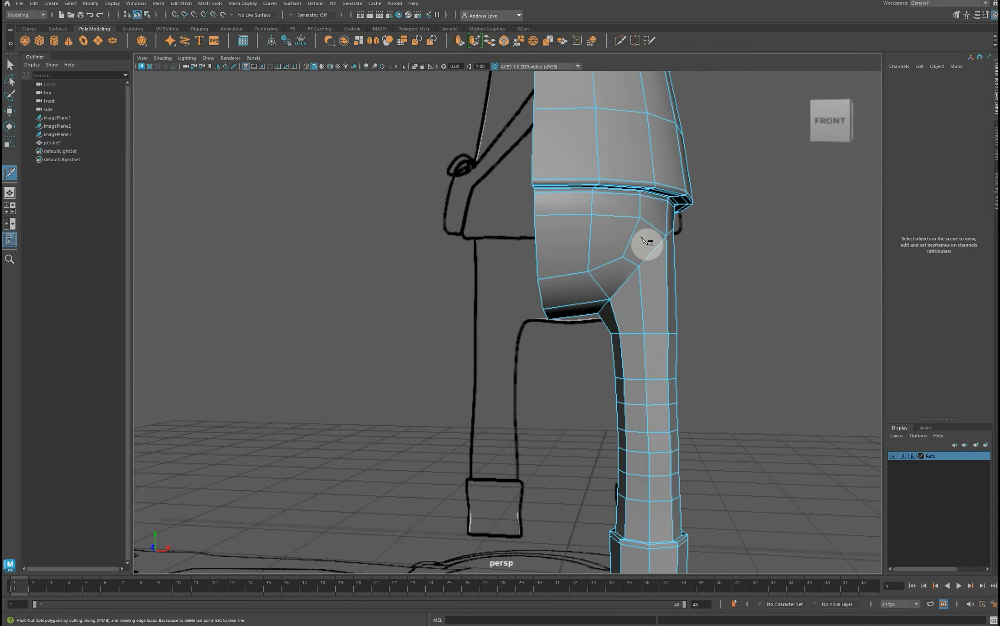
mouse_move(706, 298)
left_mouse_down("alt")
mouse_move(562, 289)
mouse_move(734, 293)
mouse_move(724, 297)
left_mouse_up("alt")
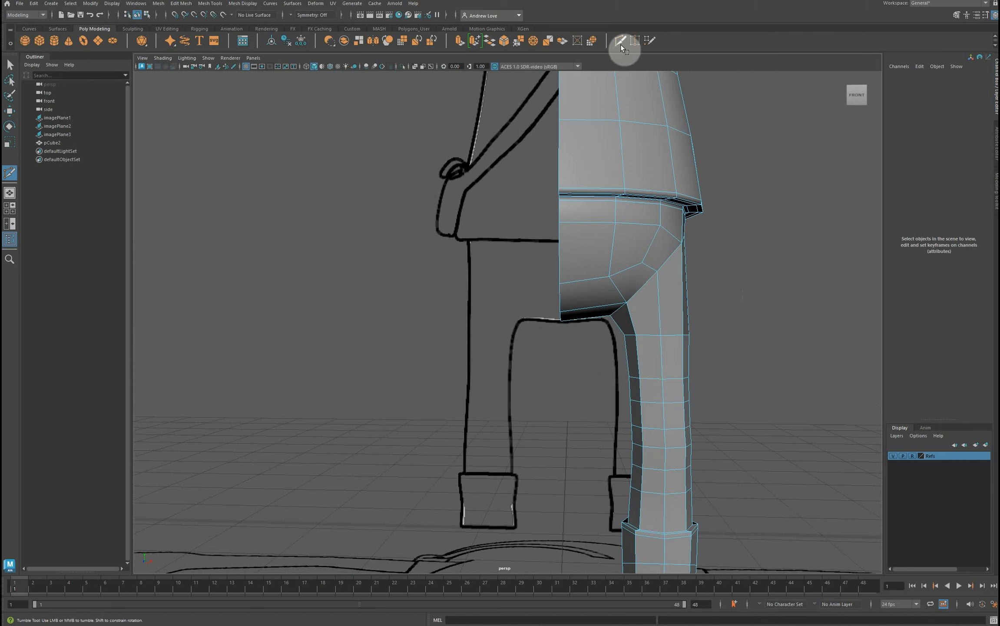
Insert an edge loop around the top of the thigh just below the hip with Multi-Cut, and return to the perspective view.
key("q")
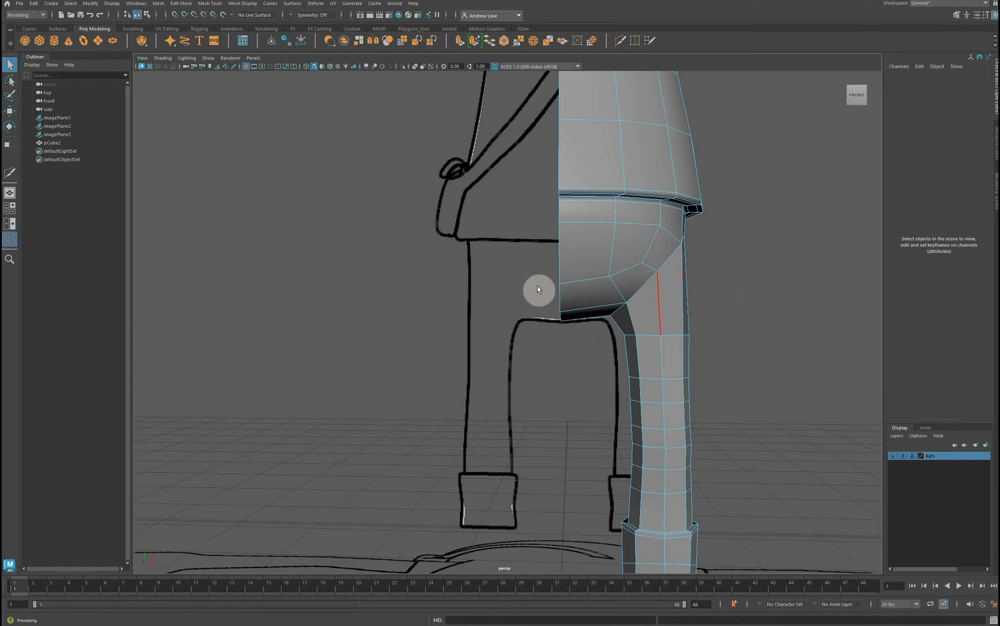
right_click_drag(624, 236, 635, 213)
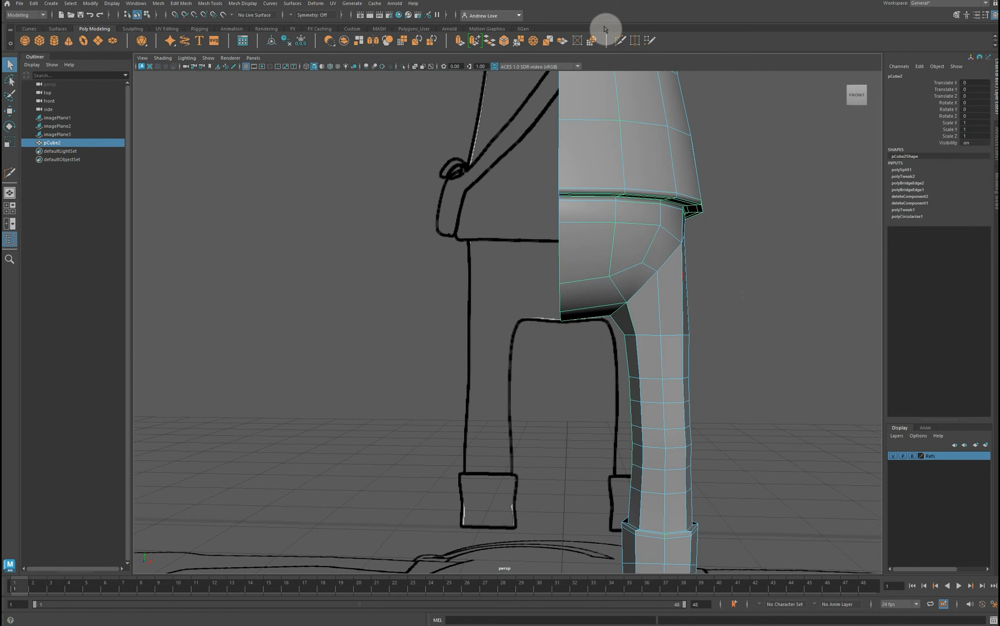
left_click(620, 41)
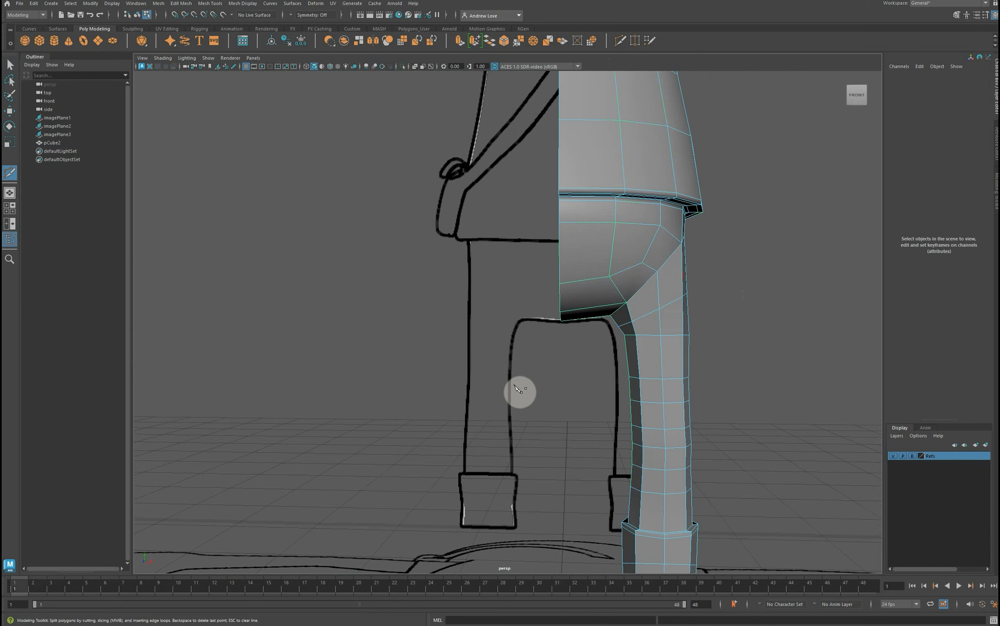
key("space")
key("space")
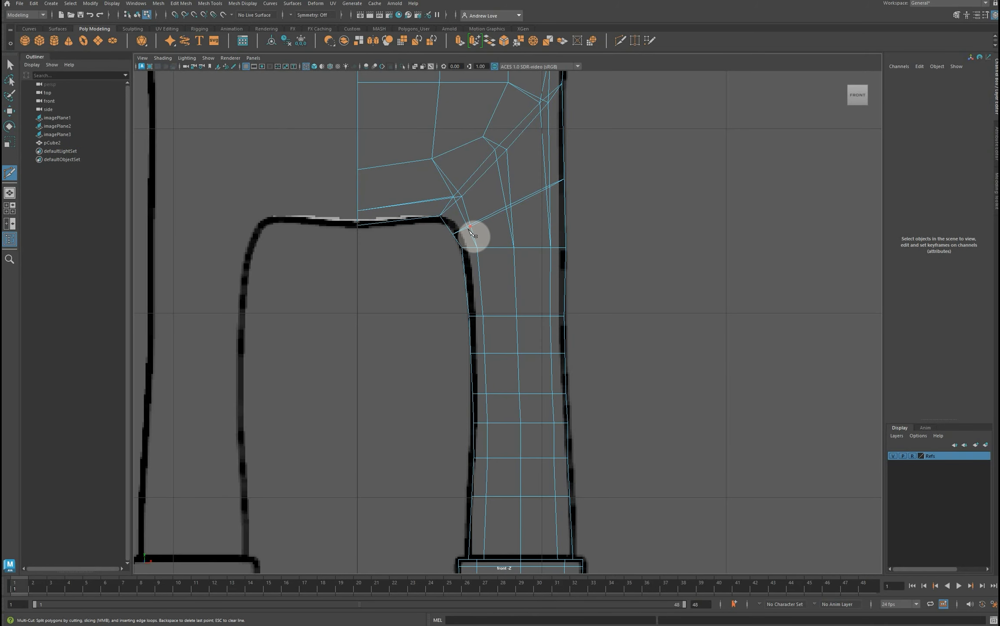
left_click(483, 137)
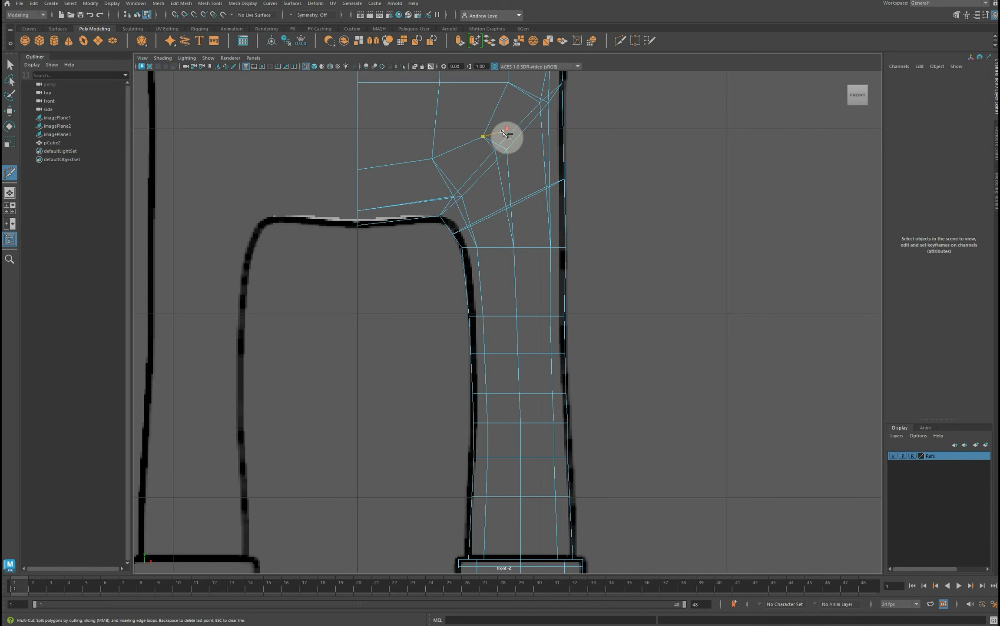
scroll(504, 132, "down", 5)
scroll(503, 132, "up", 3)
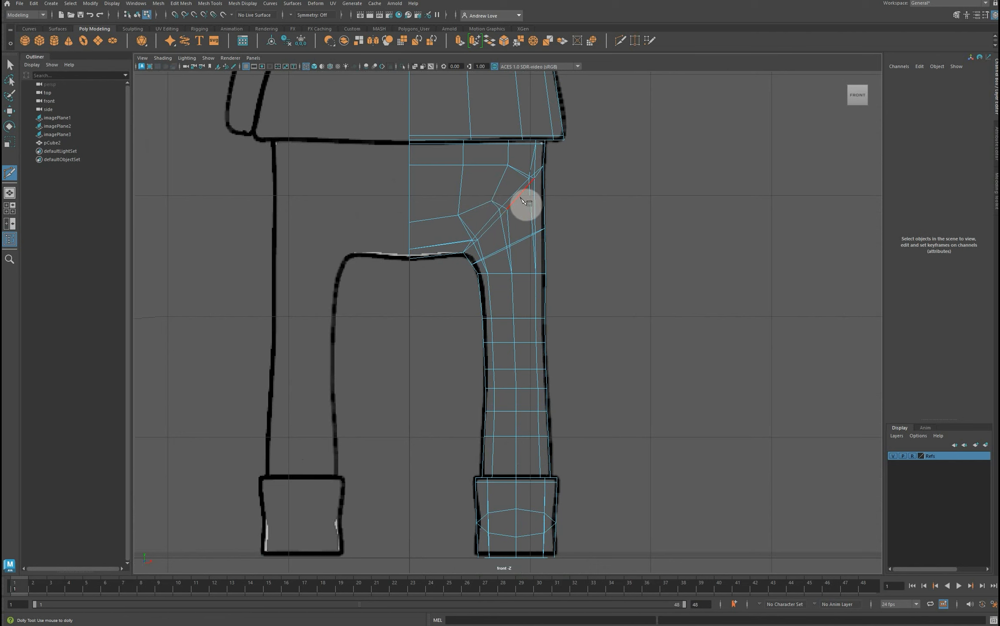
key("space")
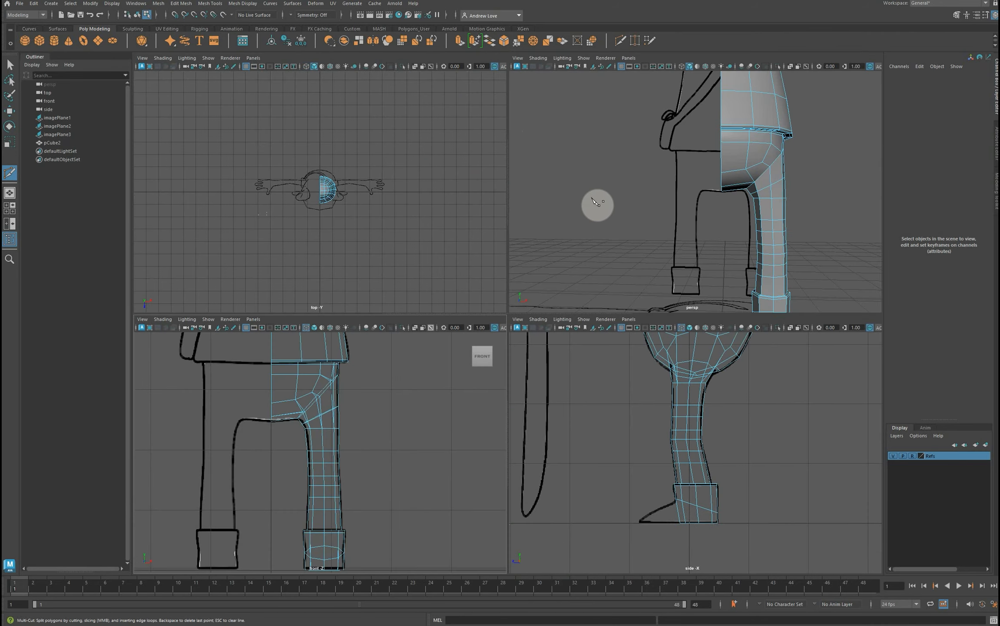
key("space")
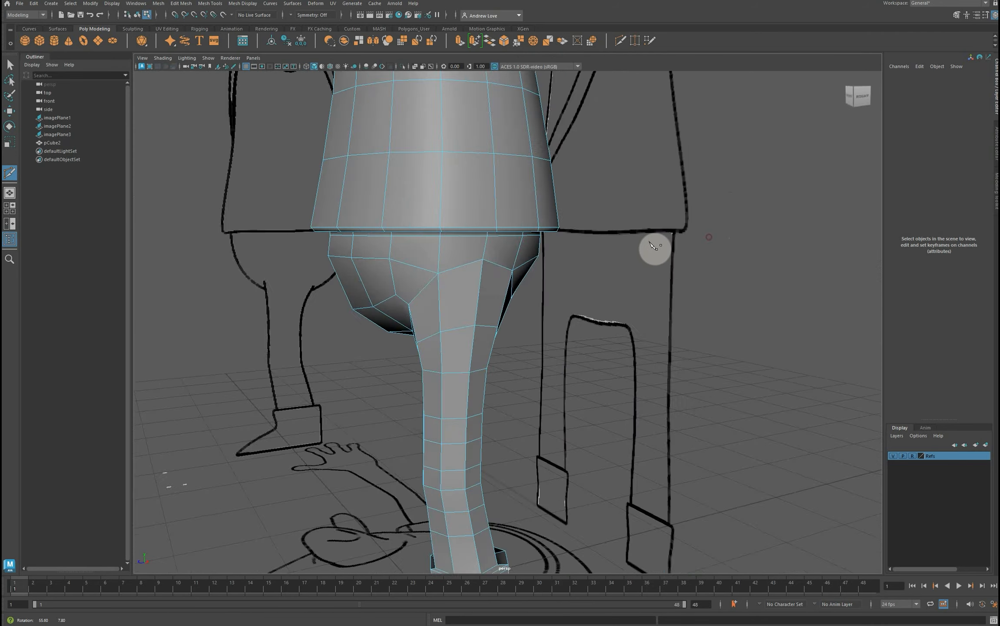
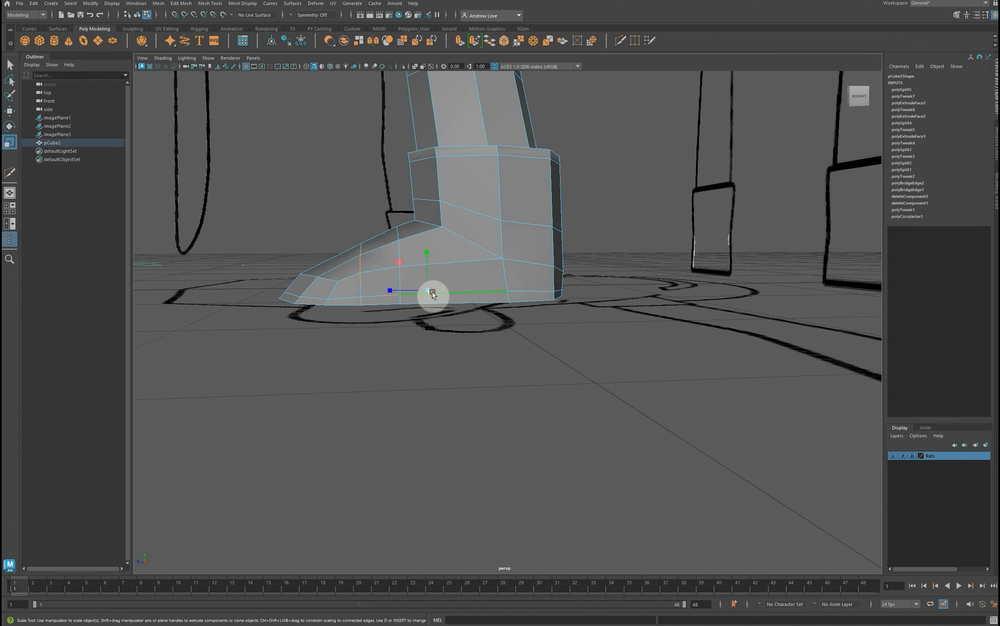
Flatten the edge loop running around the foot just above the sole by scaling it vertically, and preview the smoothed mesh.
left_click_drag(427, 250, 431, 295)
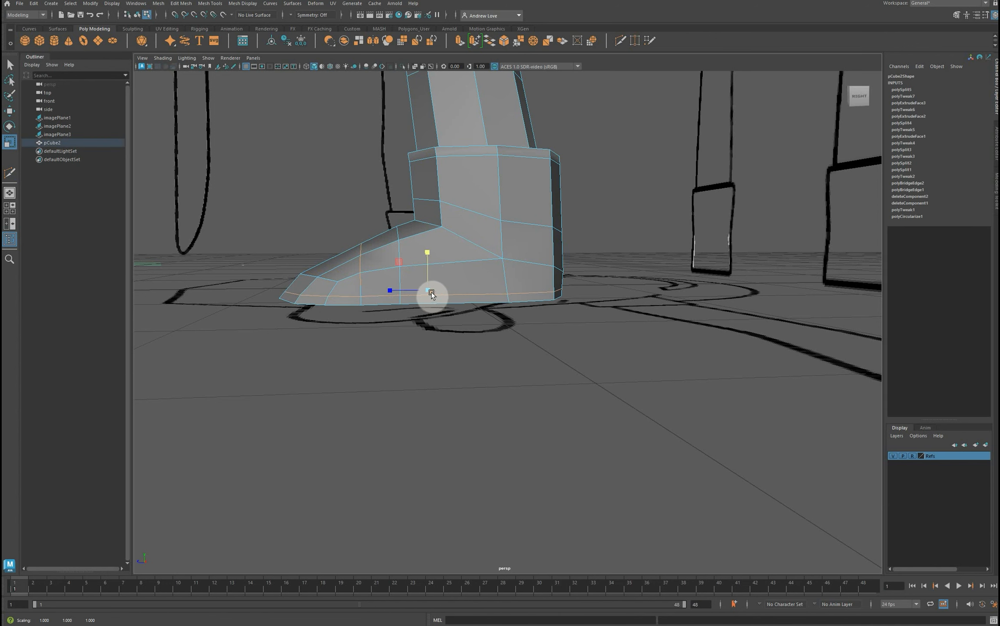
key("3")
key("1")
Insert supporting edge loops around the top rim of the boot with Multi-Cut and check the result in smooth preview.
left_click_drag(430, 292, 443, 343, "alt")
scroll(443, 343, "up", 4)
left_click(620, 42)
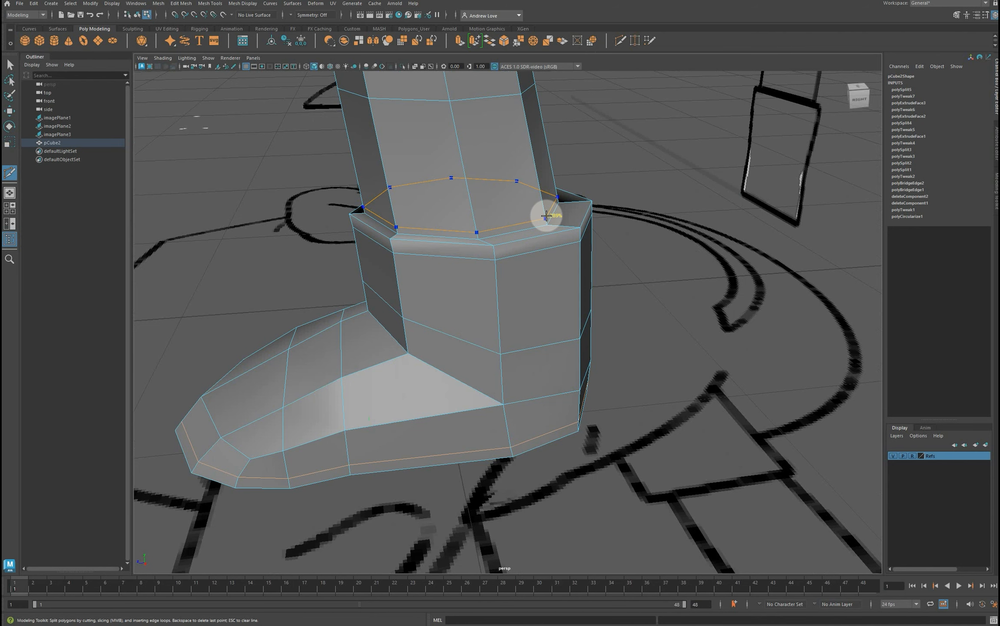
left_click(546, 216, "ctrl")
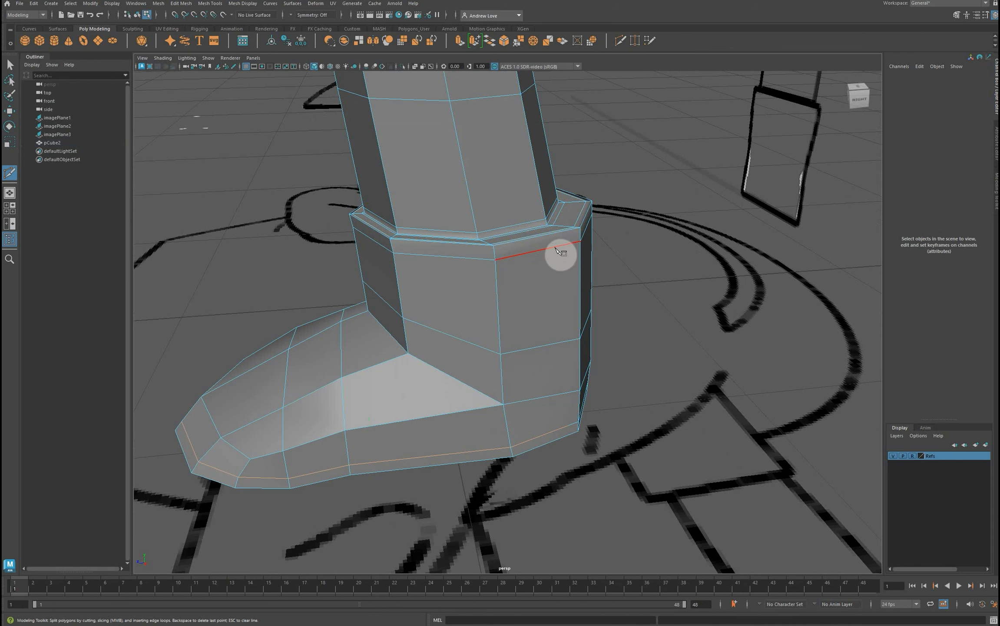
left_click(580, 241)
key("3")
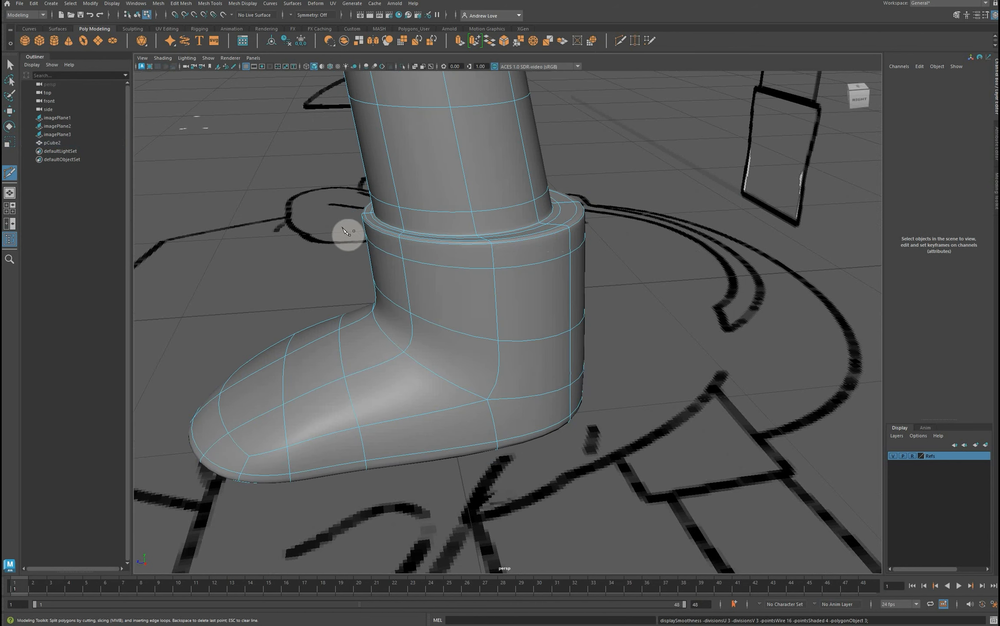
left_click_drag(251, 257, 246, 259, "alt")
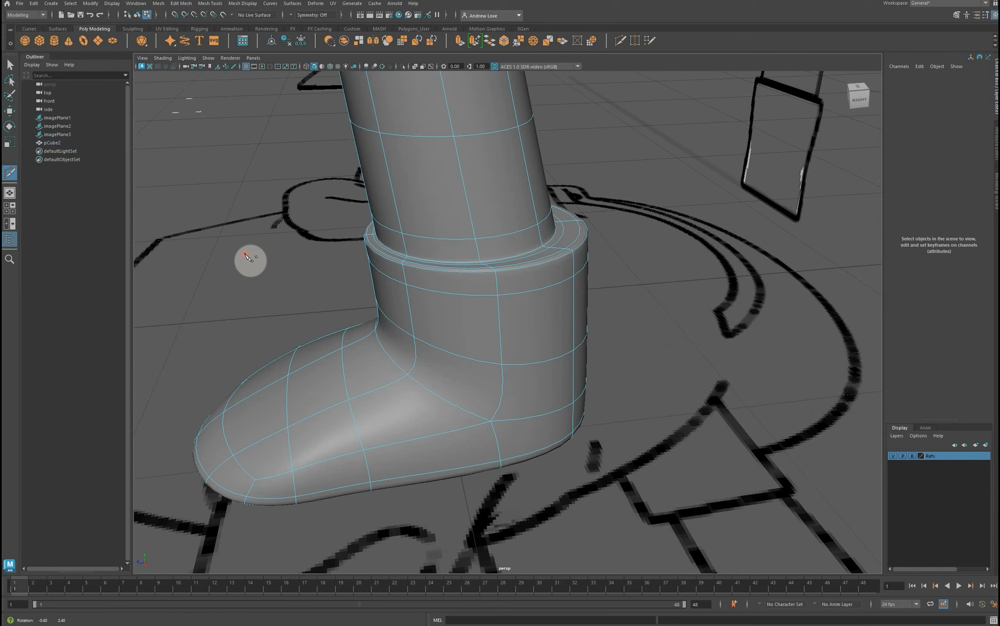
key("1")
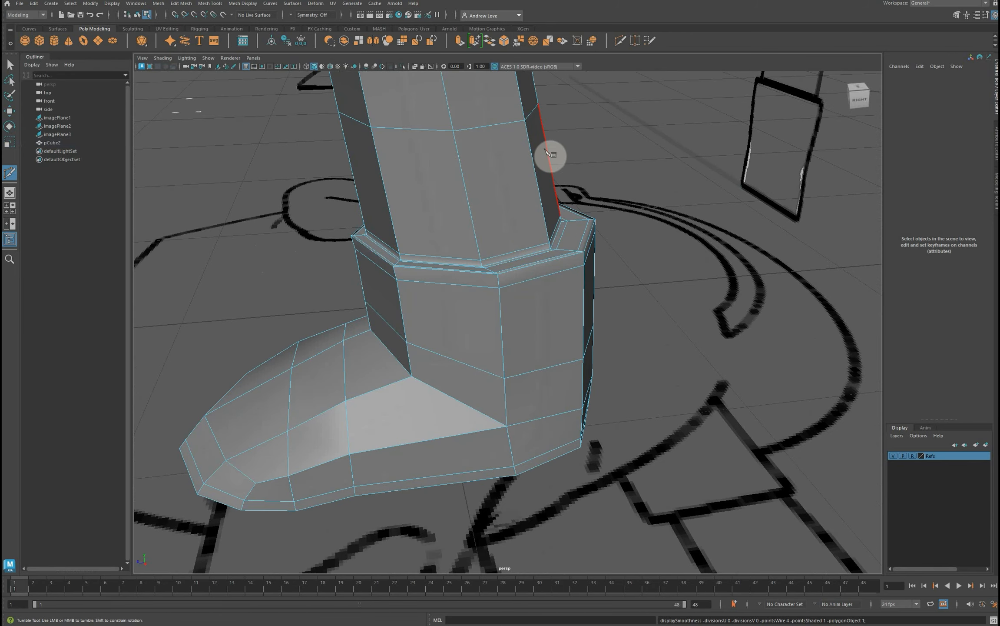
Insert another edge loop where the leg meets the boot and lower the loop inside the boot rim slightly.
left_click(558, 210, "ctrl")
key("w")
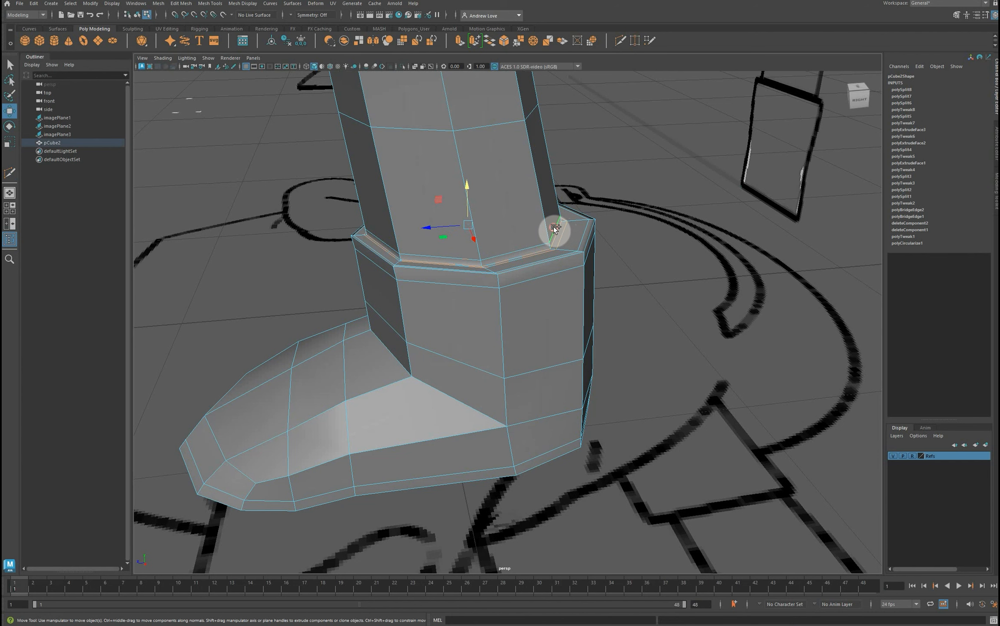
left_click_drag(466, 204, 442, 236)
Adjust the position of the selected inner rim loop against the drawn boot top in the side view.
key("space")
key("space")
scroll(641, 269, "up", 3)
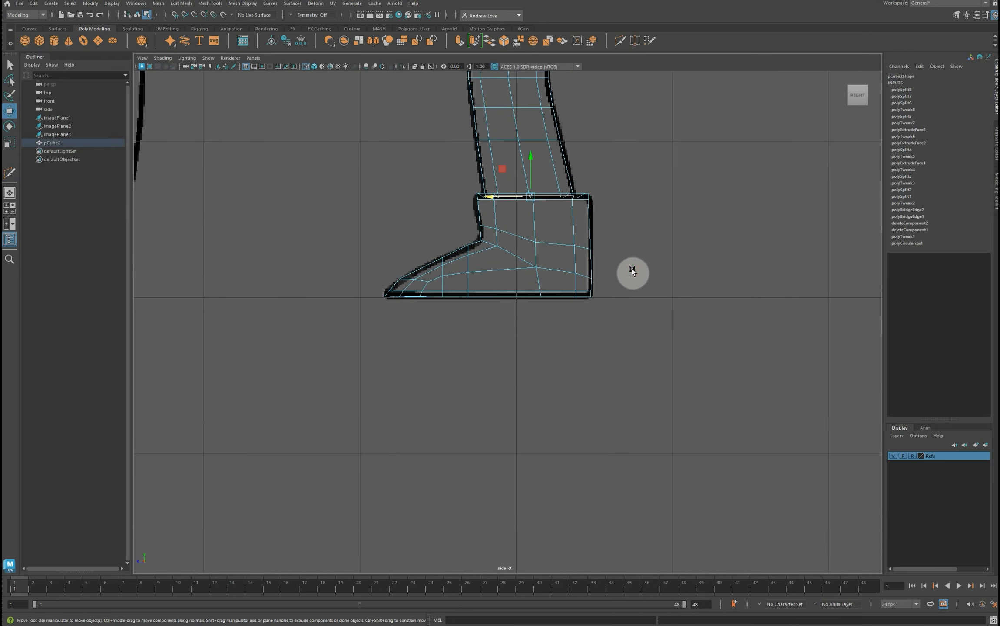
middle_click_drag(662, 218, 664, 233, "alt")
scroll(664, 233, "up", 3)
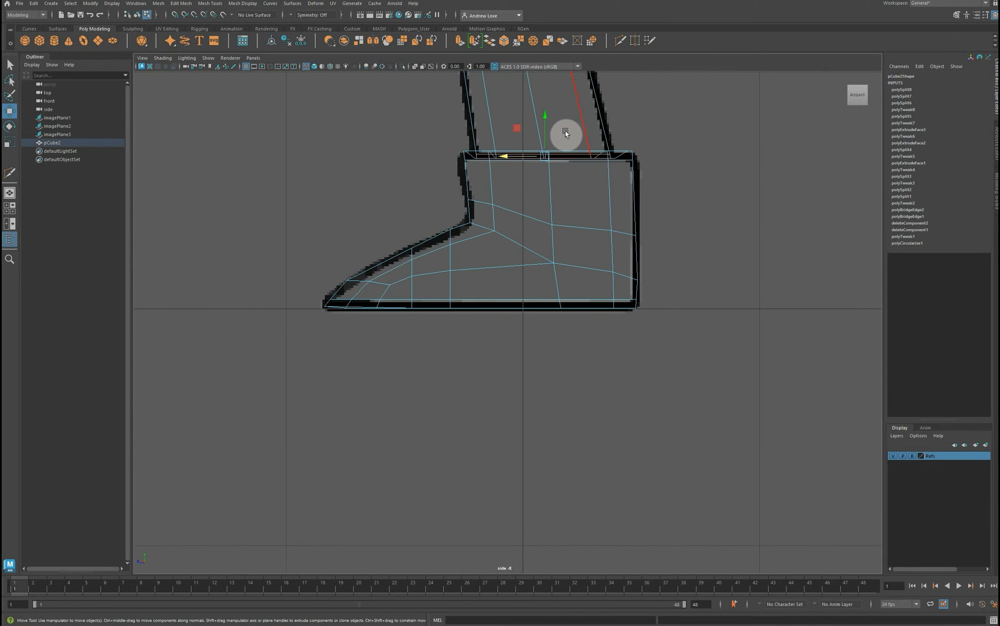
left_click_drag(546, 126, 524, 154)
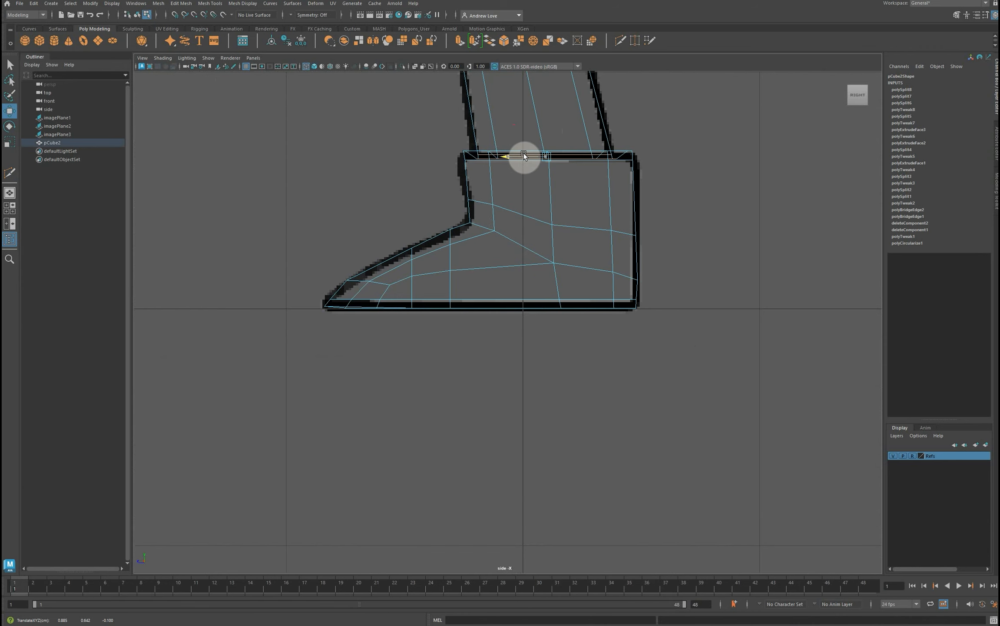
middle_click_drag(347, 163, 350, 219, "alt")
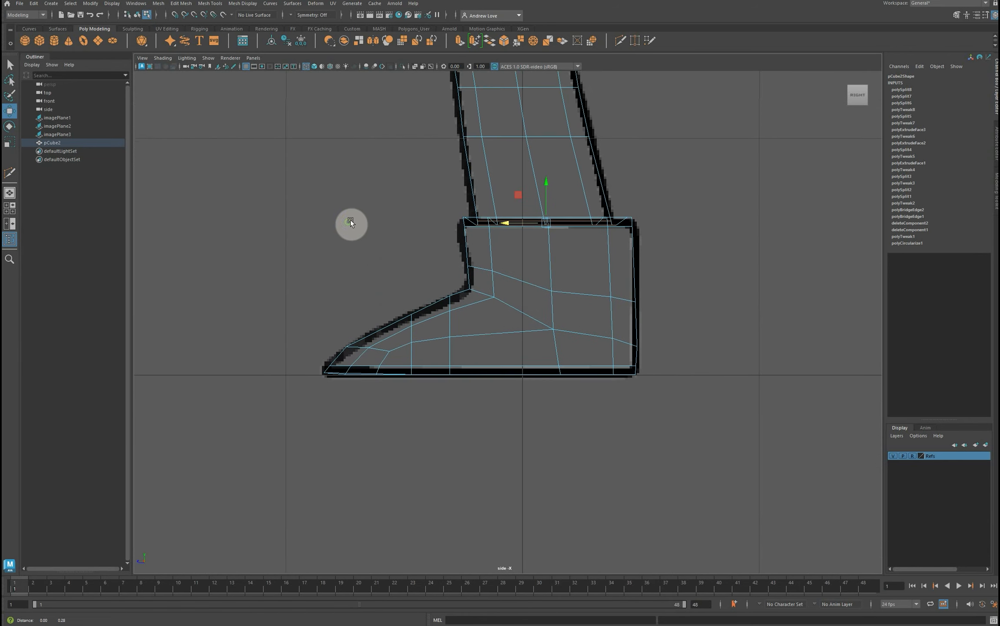
Shift the two leg edge loops above the boot slightly sideways to fit the drawn leg outline in the side view.
left_click(511, 142)
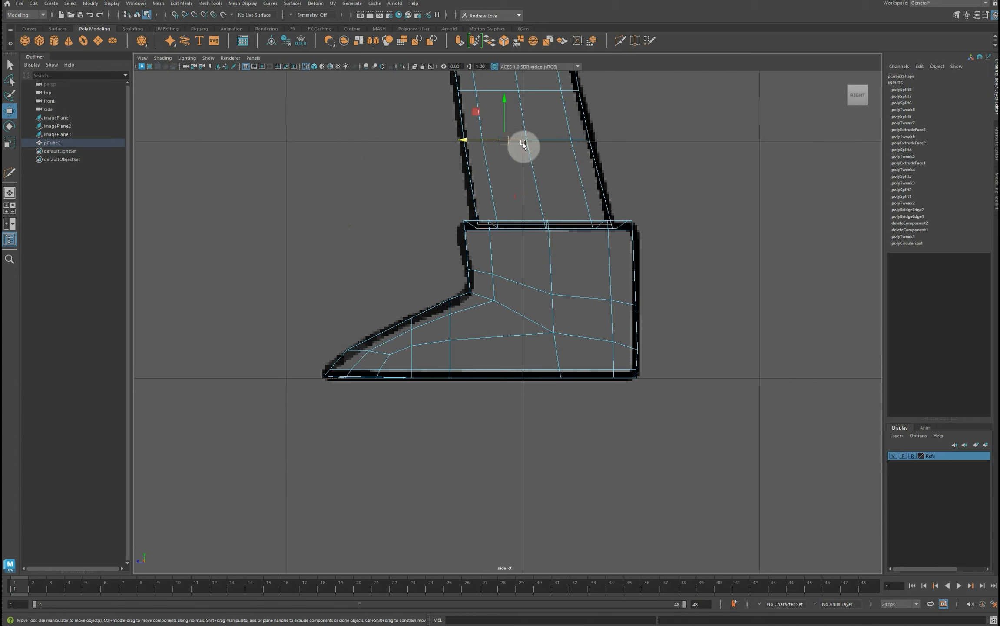
left_click_drag(486, 138, 490, 137)
left_click(494, 90)
left_click_drag(482, 91, 482, 91)
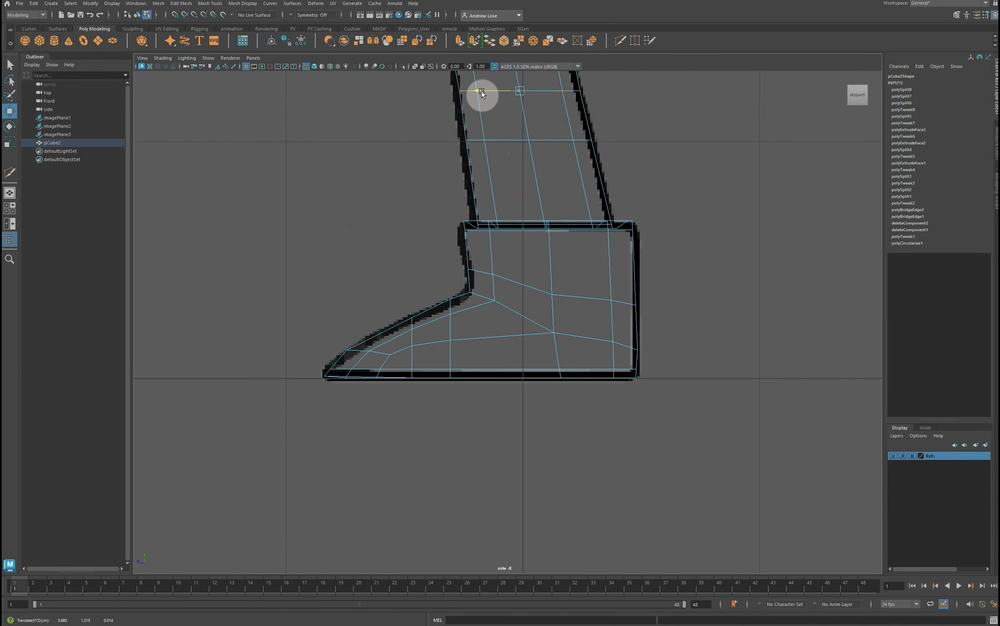
Hide the Refs display layer and show the underside of the foot in the perspective view.
key("space")
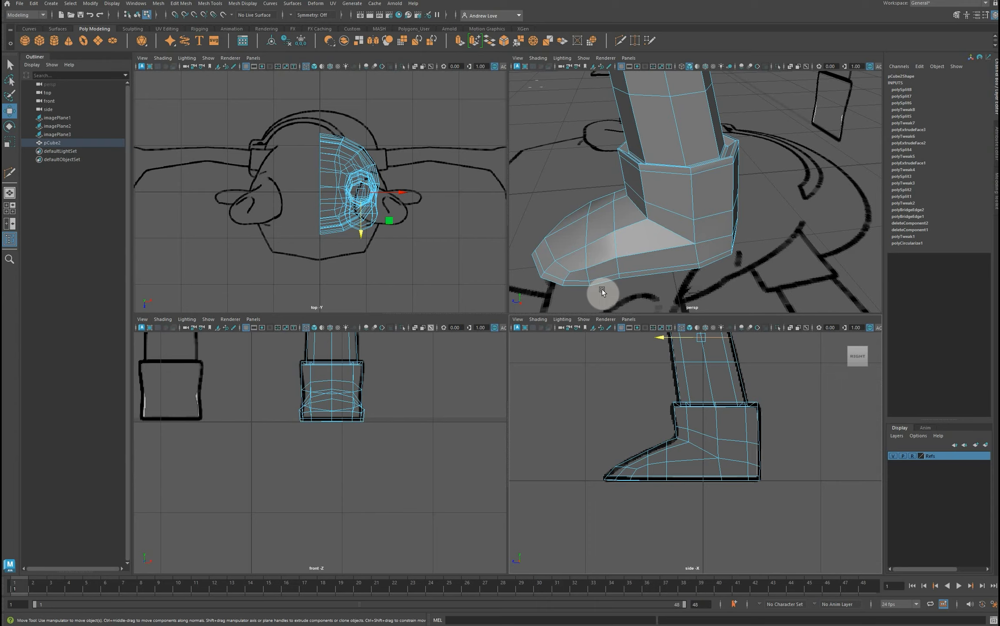
key("space")
mouse_move(619, 299)
left_mouse_down("alt")
mouse_move(579, 346)
mouse_move(658, 343)
mouse_move(616, 282)
mouse_move(594, 289)
left_mouse_up("alt")
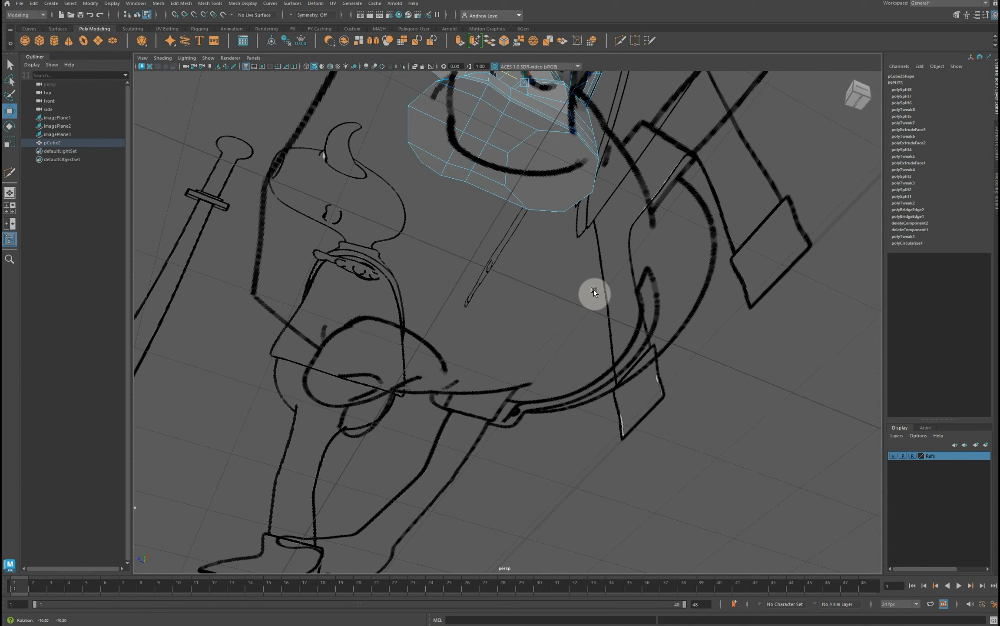
left_click(893, 454)
middle_click_drag(511, 313, 505, 445, "alt")
scroll(520, 389, "up", 4)
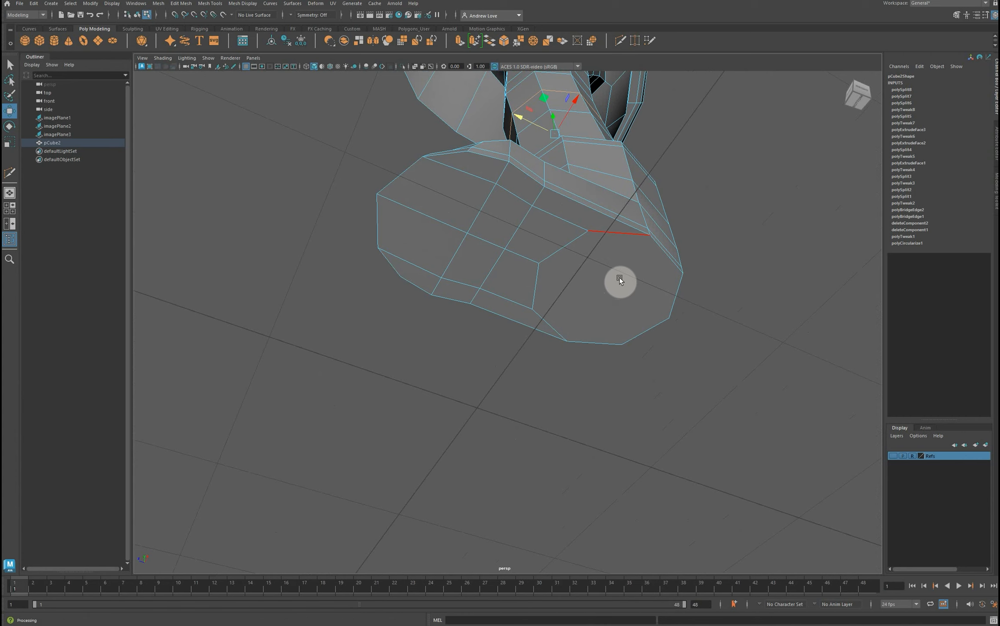
Delete all the faces on the underside of the foot, from the heel to the toe, leaving the sole open.
right_click_drag(618, 277, 622, 304)
left_click(601, 301)
key("Delete")
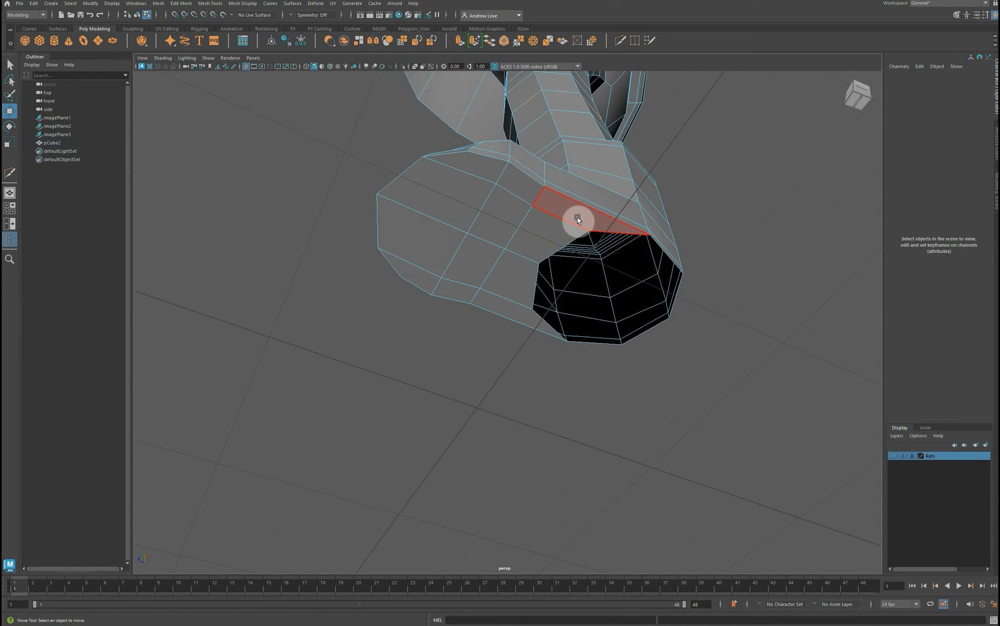
left_click(550, 235)
key("Delete")
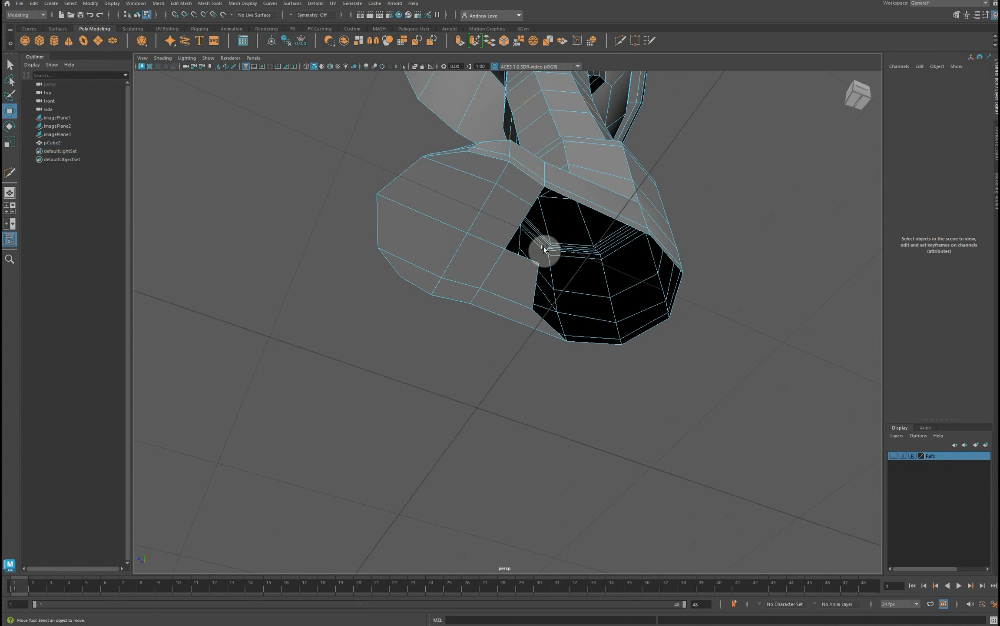
left_click(510, 272)
key("Delete")
left_click(511, 305)
key("Delete")
left_click(451, 289)
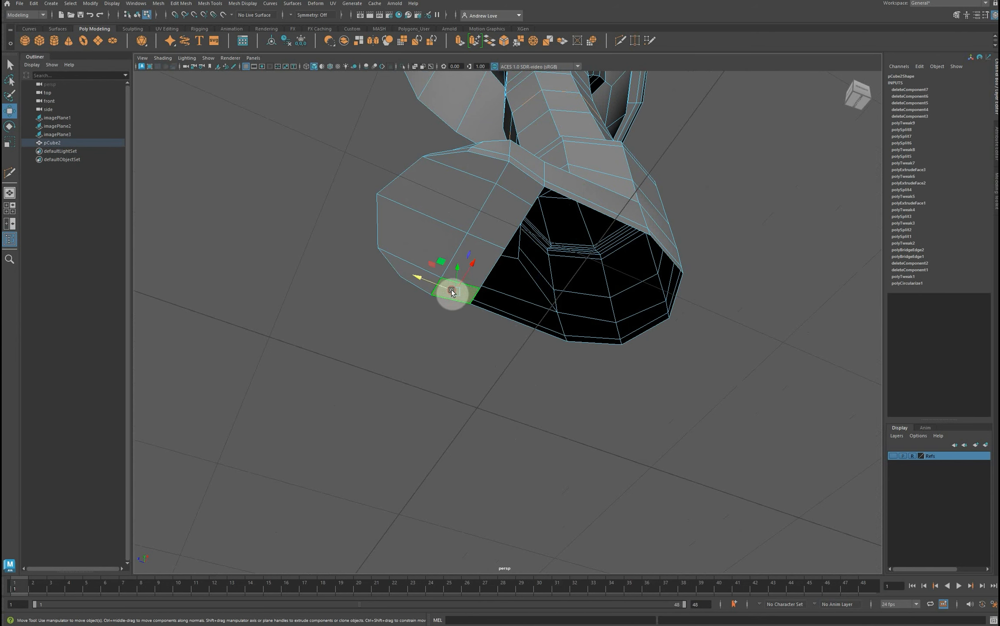
key("Delete")
left_click(469, 268)
key("Delete")
left_click(494, 237)
key("Delete")
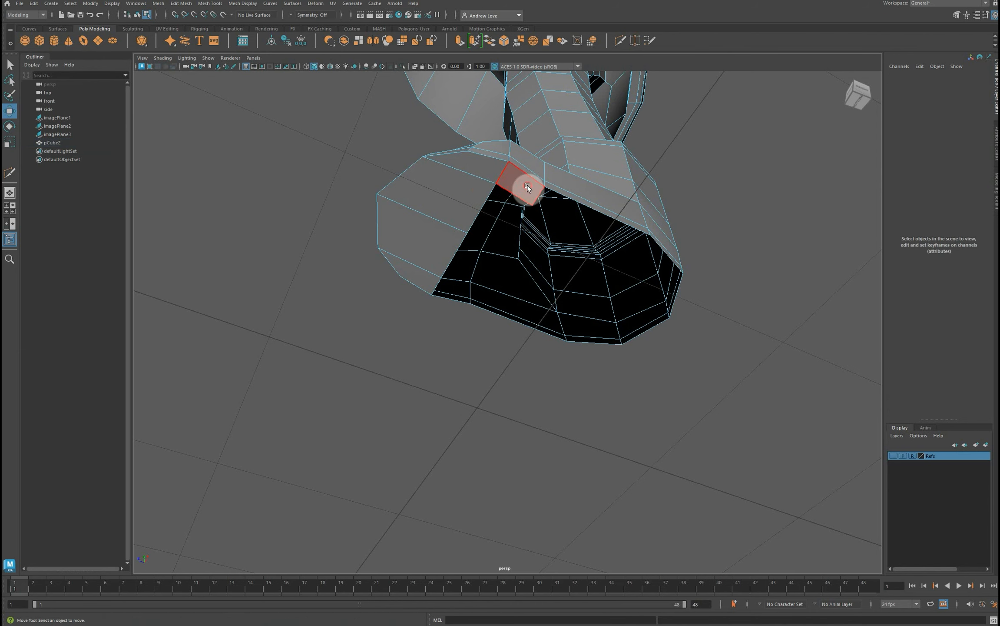
left_click(527, 185)
key("Delete")
left_click(490, 172)
key("Delete")
left_click(462, 200)
key("Delete")
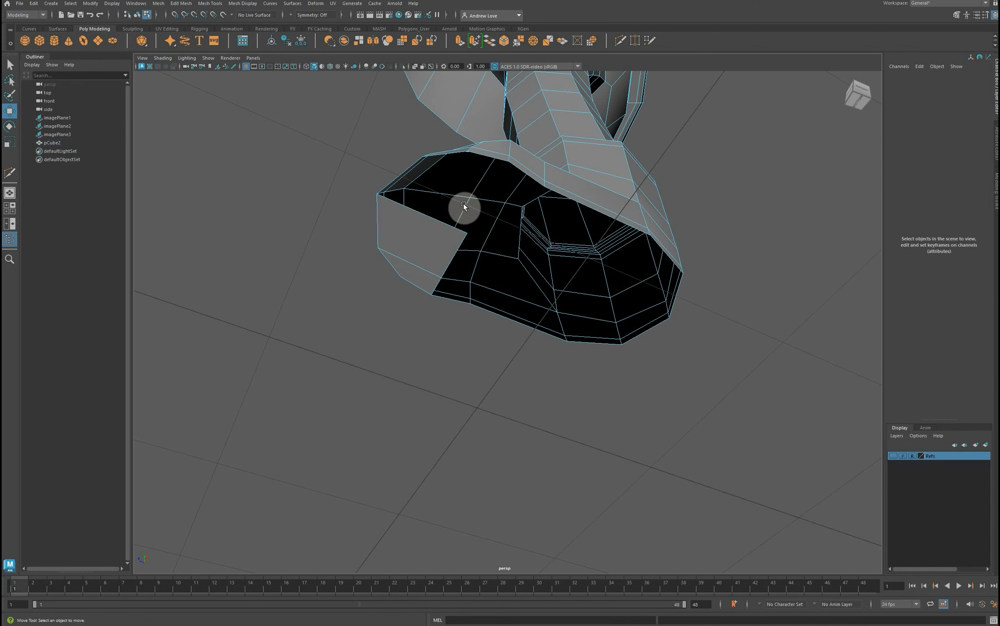
left_click(443, 244)
key("Delete")
left_click(427, 277)
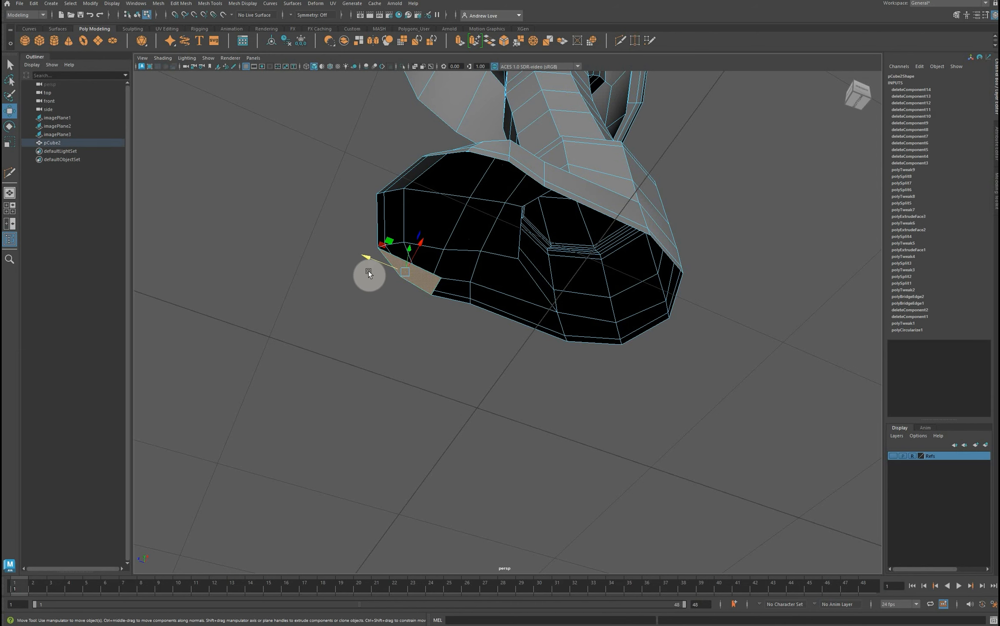
key("Delete")
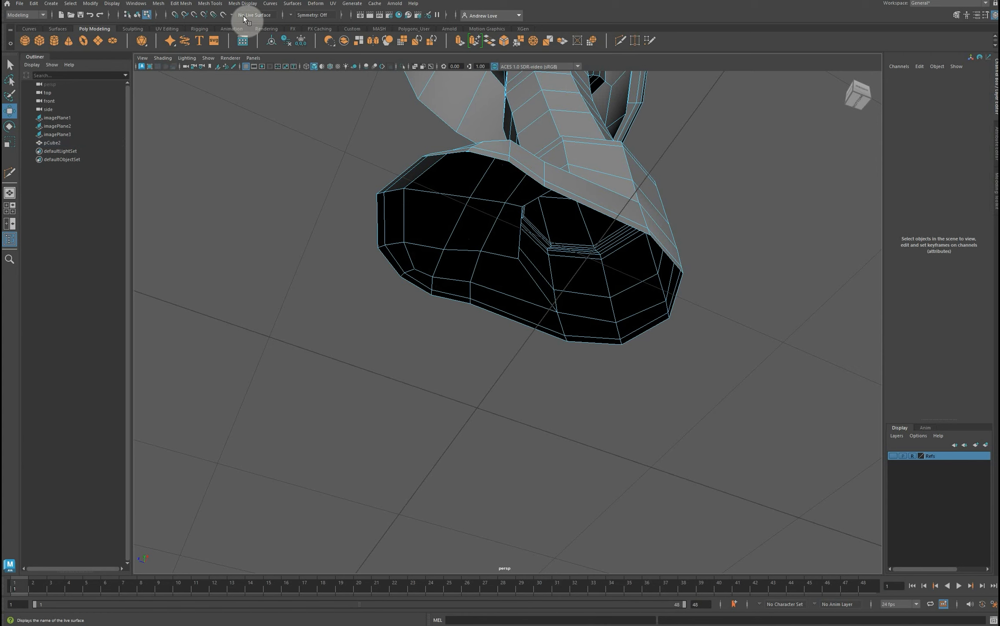
Select the open border edge loop around the sole and close it with Fill Hole.
right_click_drag(528, 166, 534, 139)
double_click(588, 209)
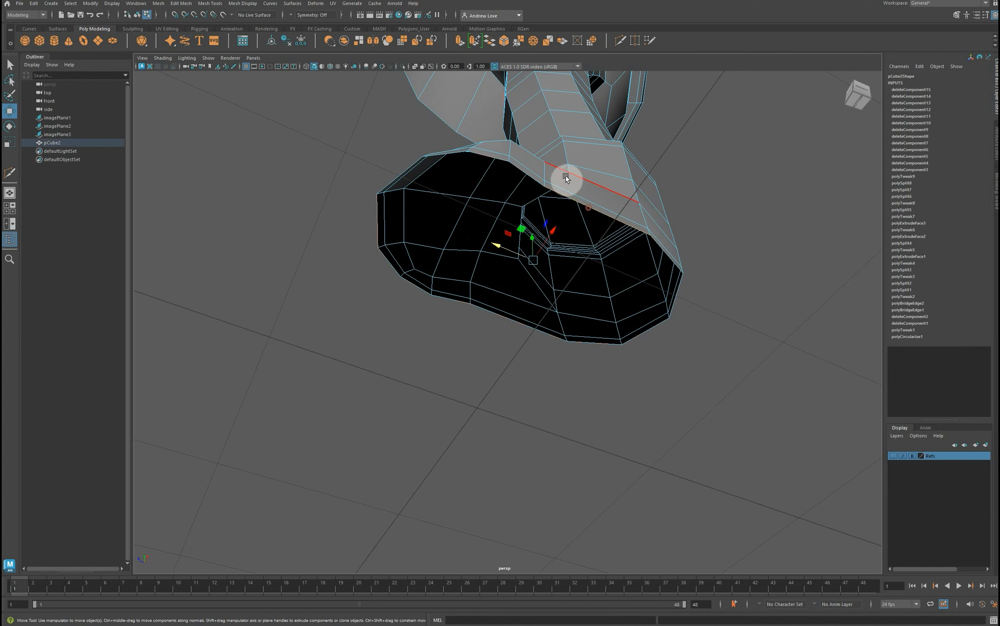
left_click(157, 3)
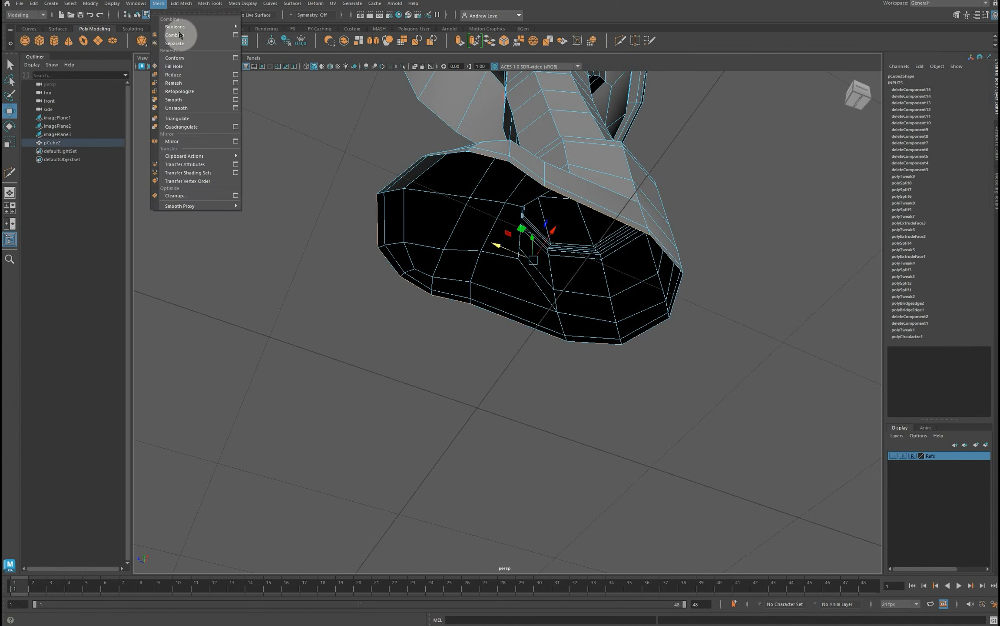
left_click(205, 66)
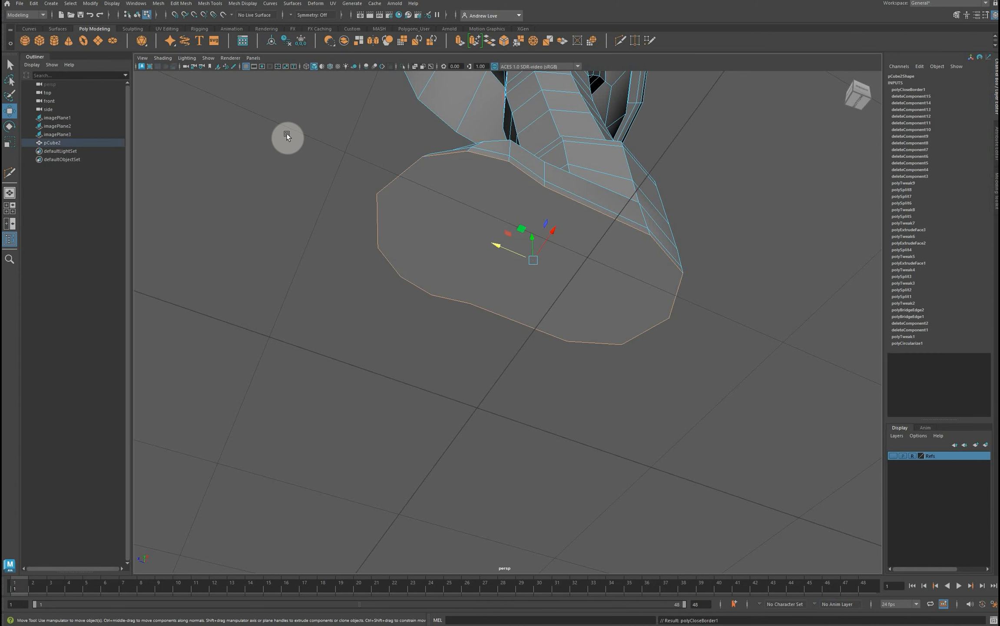
Cut a lengthwise edge through the middle of the filled sole with the Multi-Cut tool, joining border vertices at opposite ends.
left_click(620, 40)
left_click(422, 156)
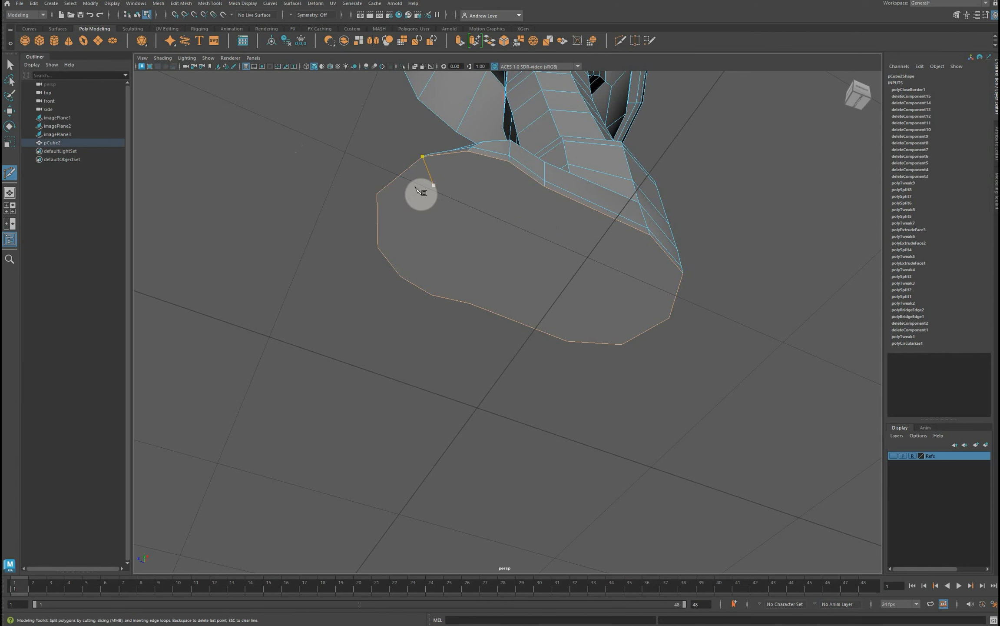
key("Escape")
left_click(377, 195)
left_click(668, 318)
key("Return")
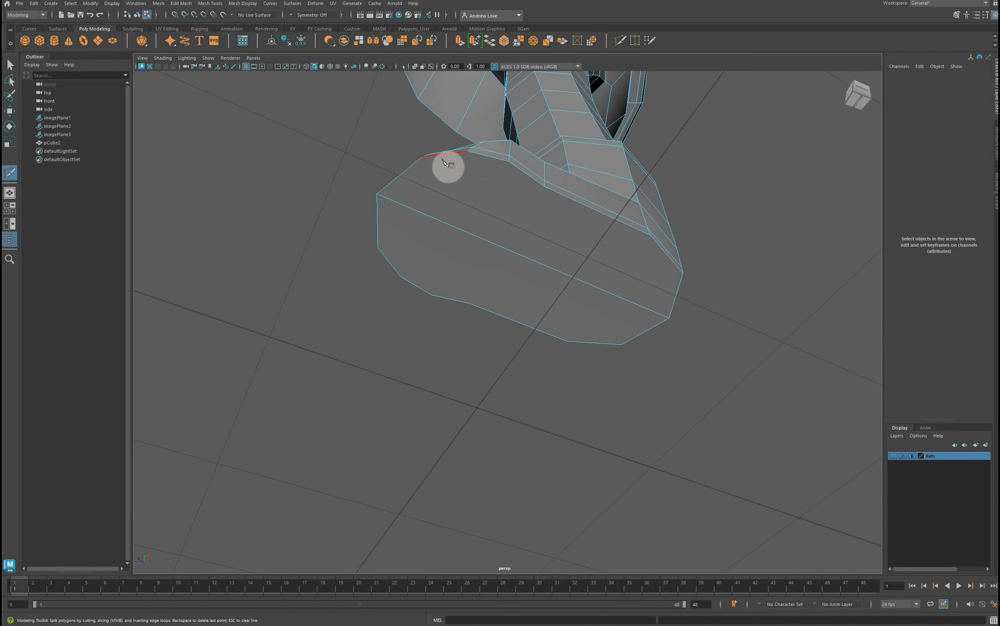
Cut four crosswise edges across the sole between opposite border vertices, then leave the Multi-Cut tool.
left_click(467, 151)
left_click(401, 276)
left_click(509, 162)
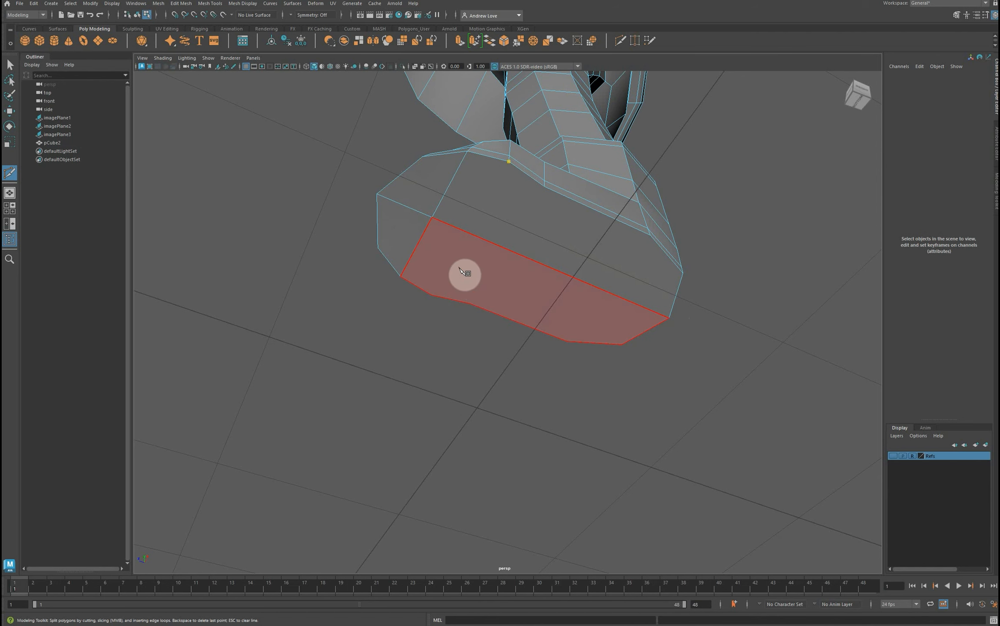
left_click(433, 296)
key("Return")
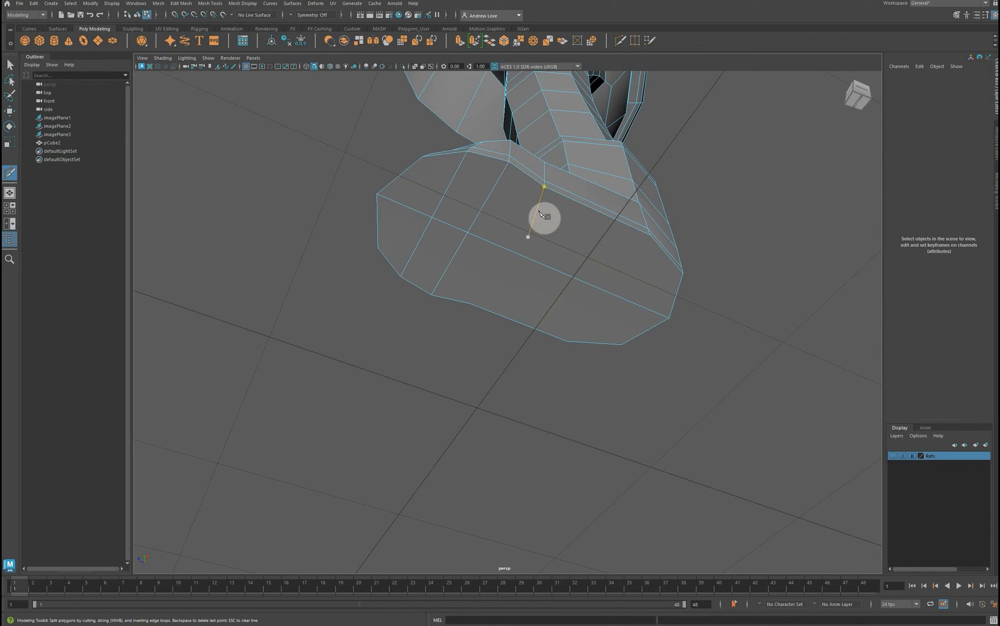
left_click(544, 188)
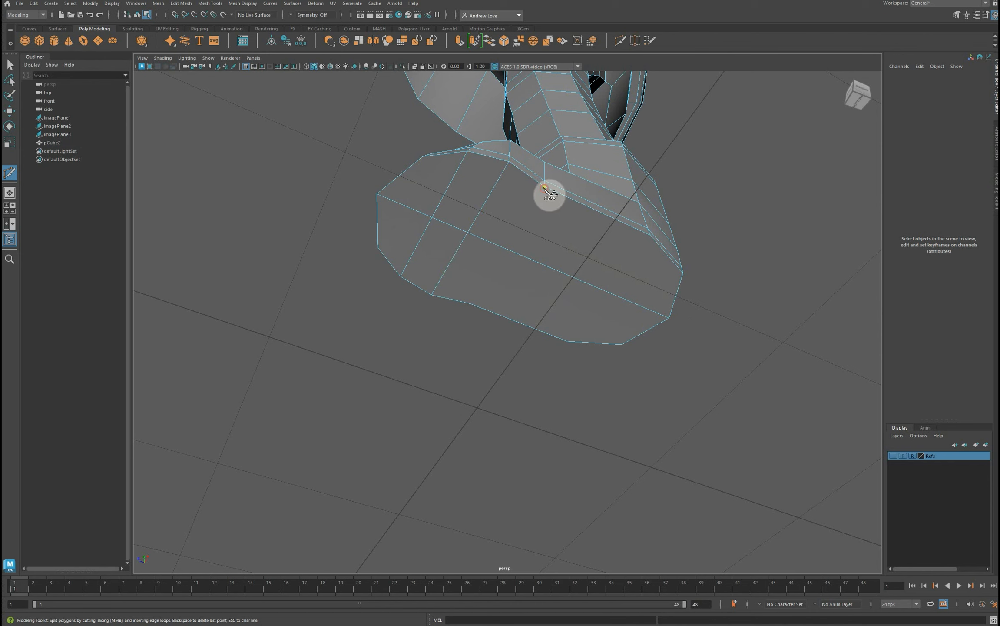
left_click(473, 304)
key("Return")
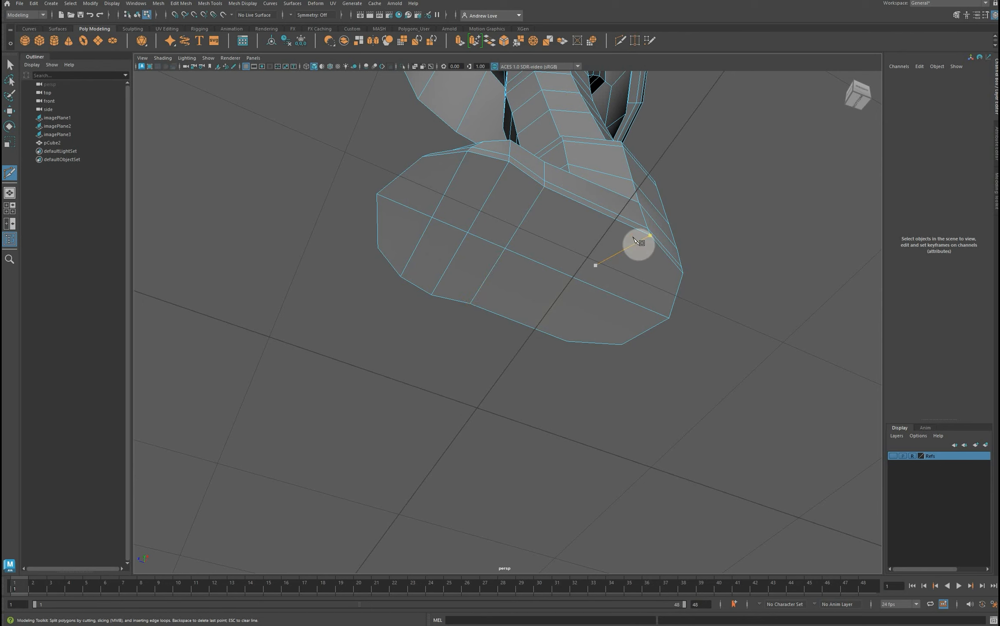
left_click(650, 236)
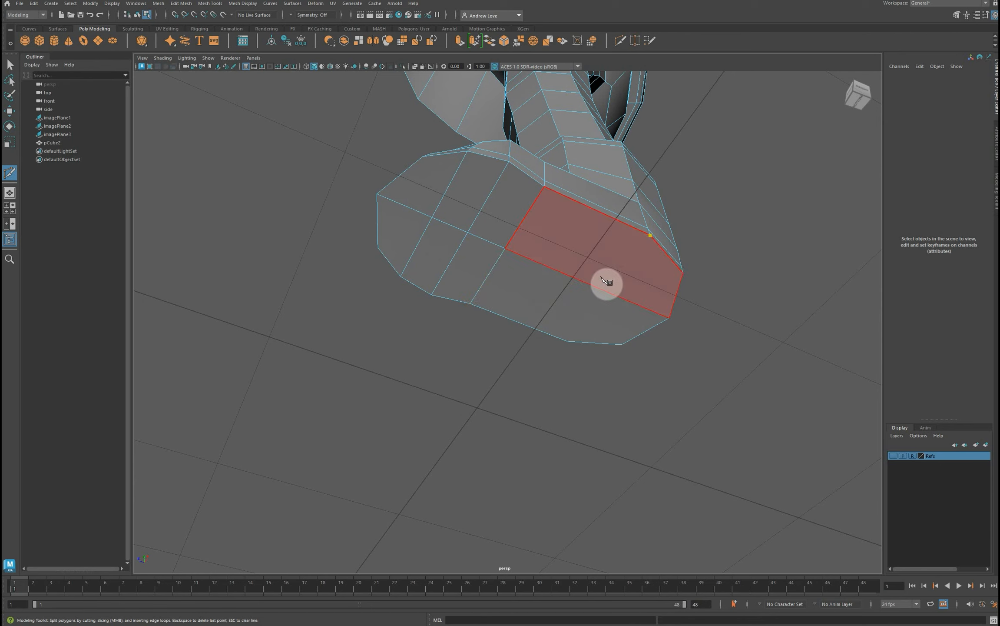
left_click(569, 342)
key("Return")
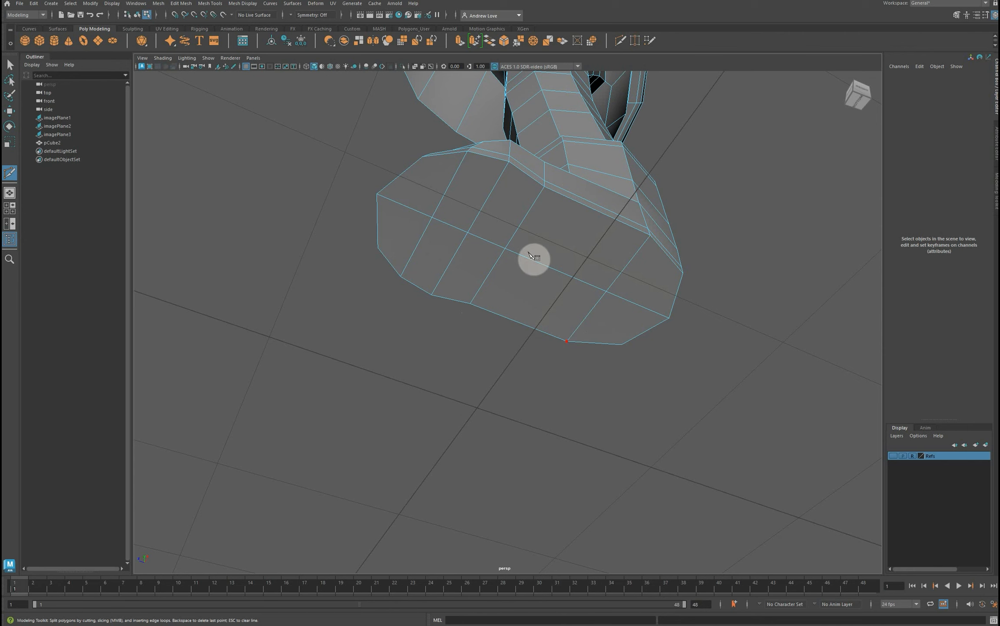
left_click(650, 235)
key("Escape")
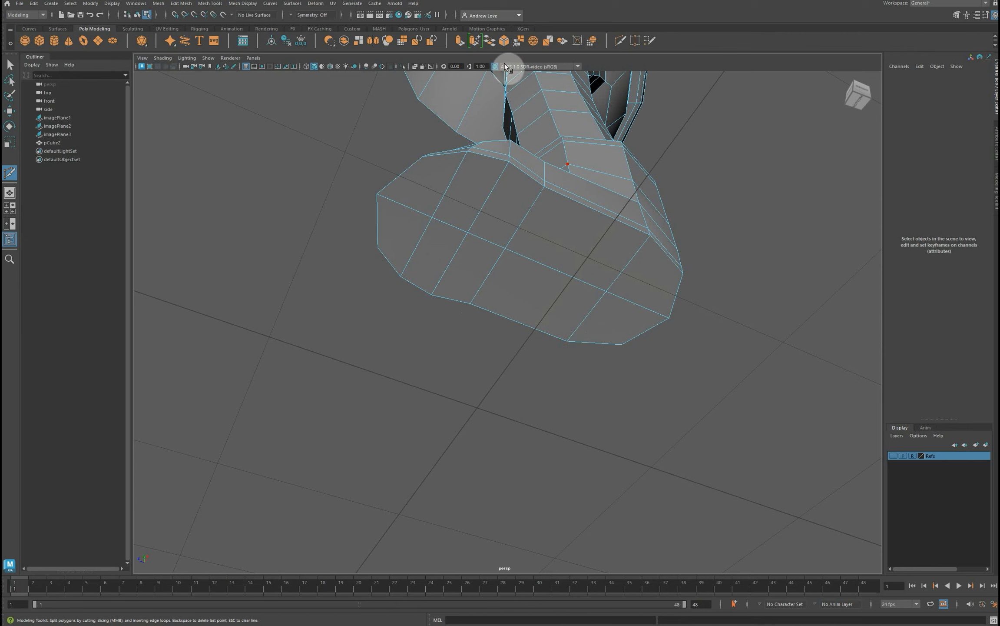
key("q")
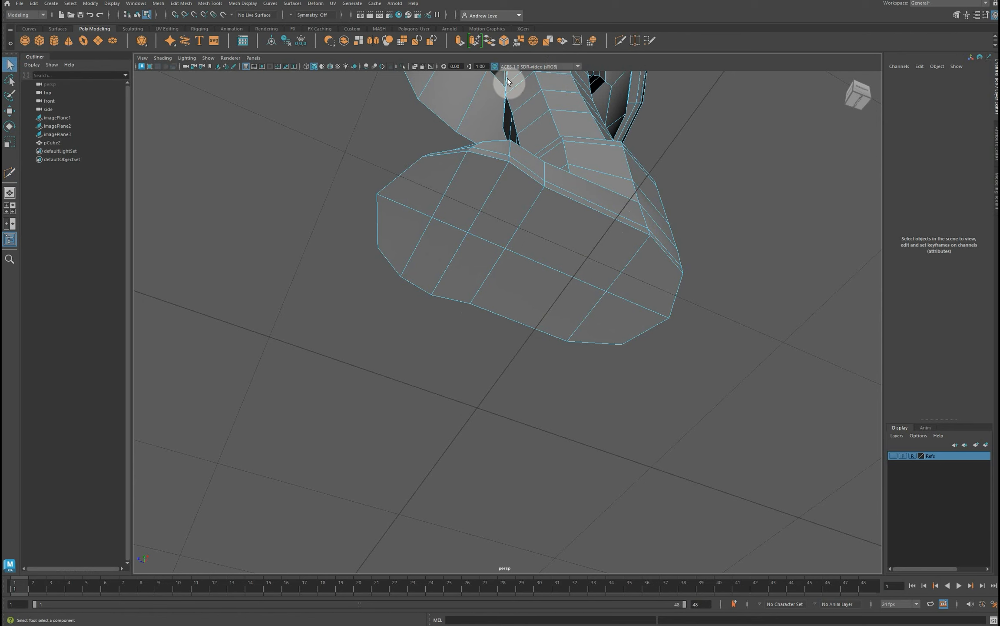
Extrude all the sole faces, scale them inward to about 0.767 in X and Z and 0.707 in Y, and nudge them slightly lengthwise.
right_click(416, 181)
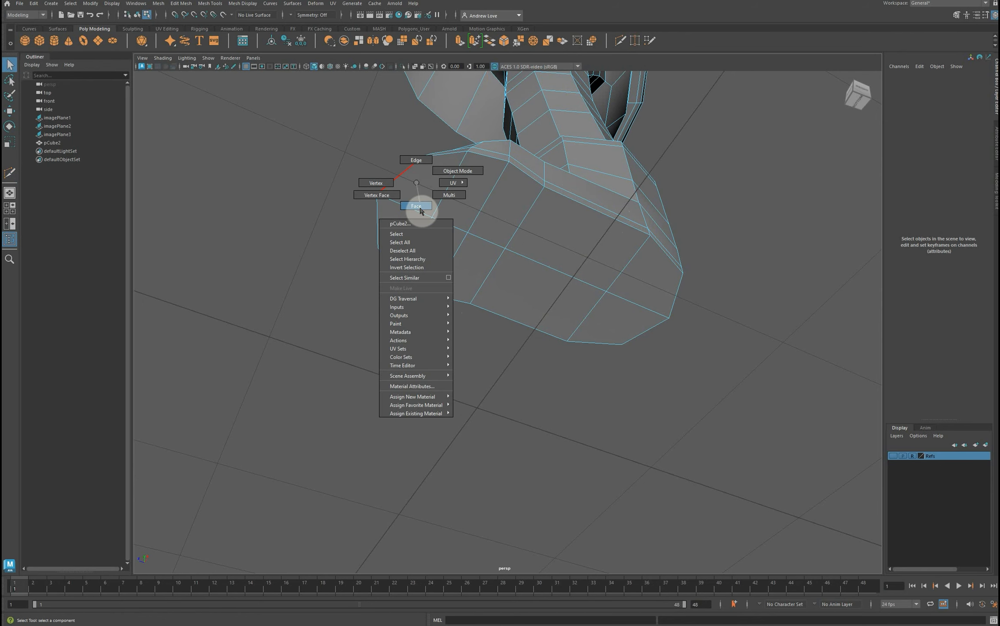
left_click(417, 206)
left_click(425, 196)
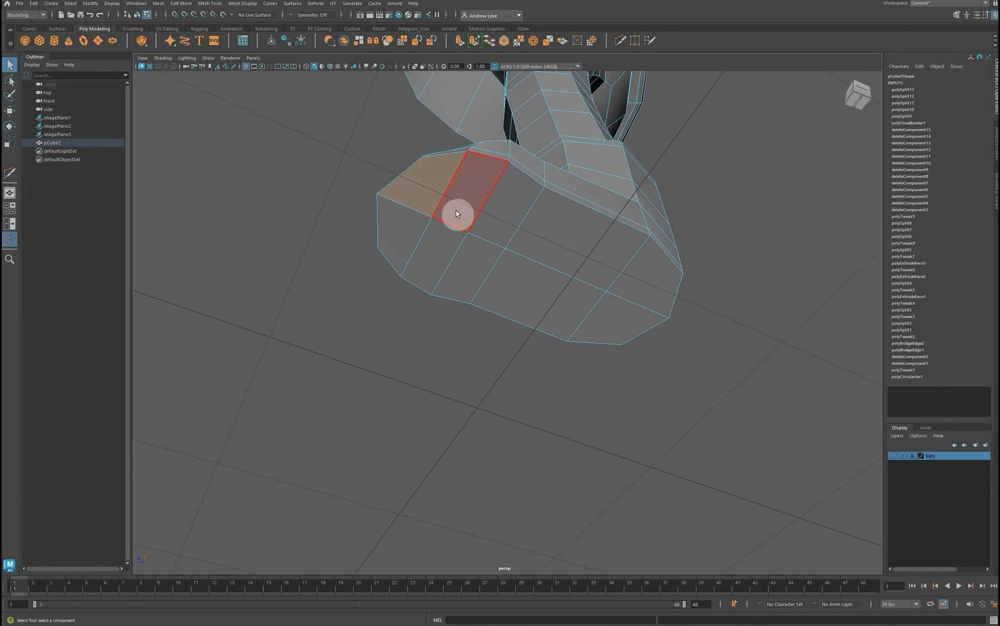
mouse_move(455, 210)
left_mouse_down("shift")
mouse_move(613, 260)
mouse_move(634, 291)
mouse_move(614, 328)
mouse_move(410, 246)
mouse_move(393, 202)
left_mouse_up("shift")
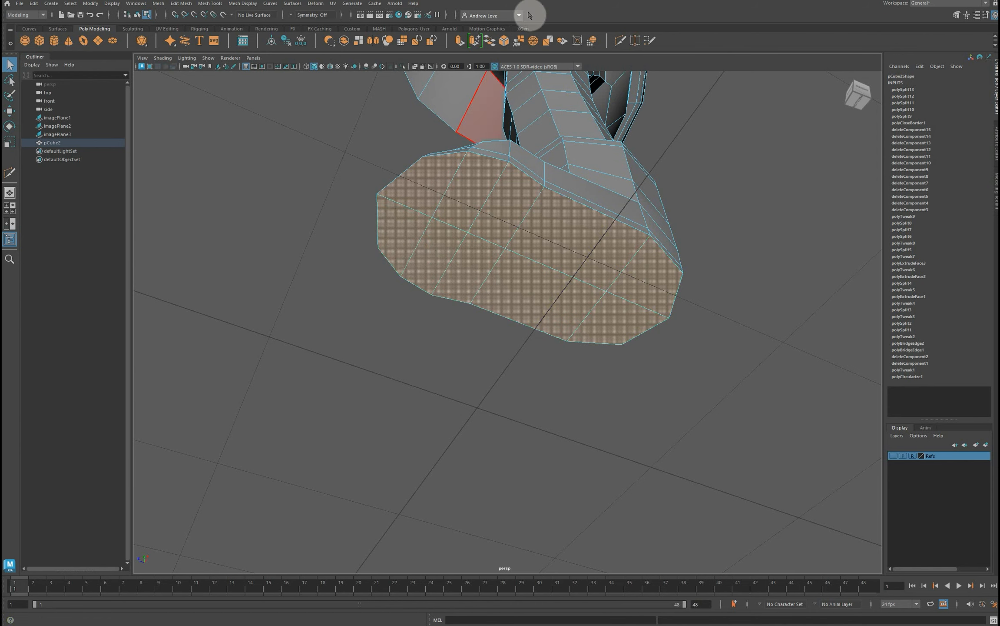
left_click(461, 40)
left_click(672, 251)
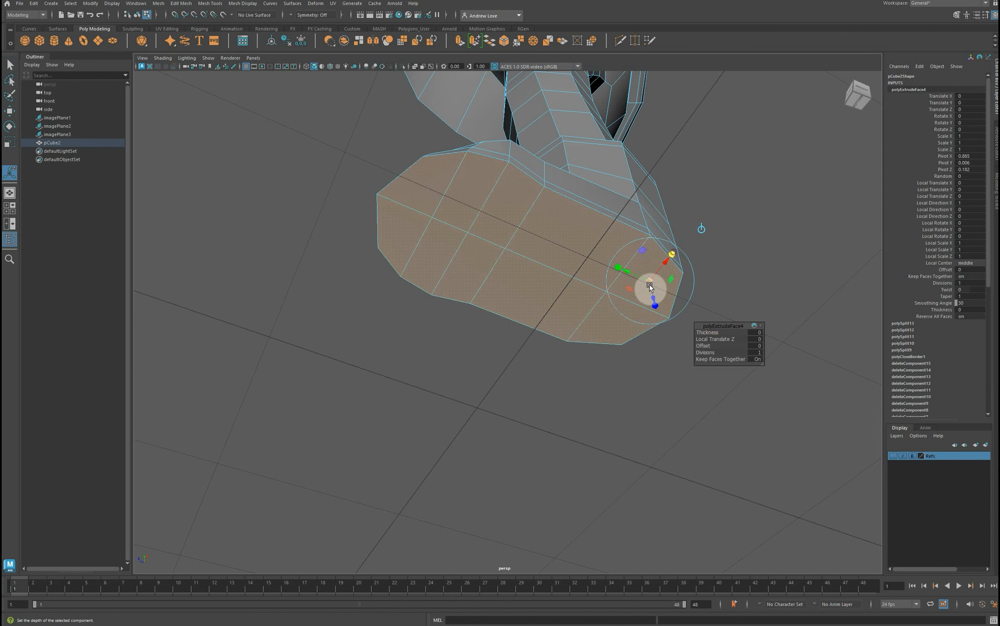
left_click_drag(650, 283, 645, 280)
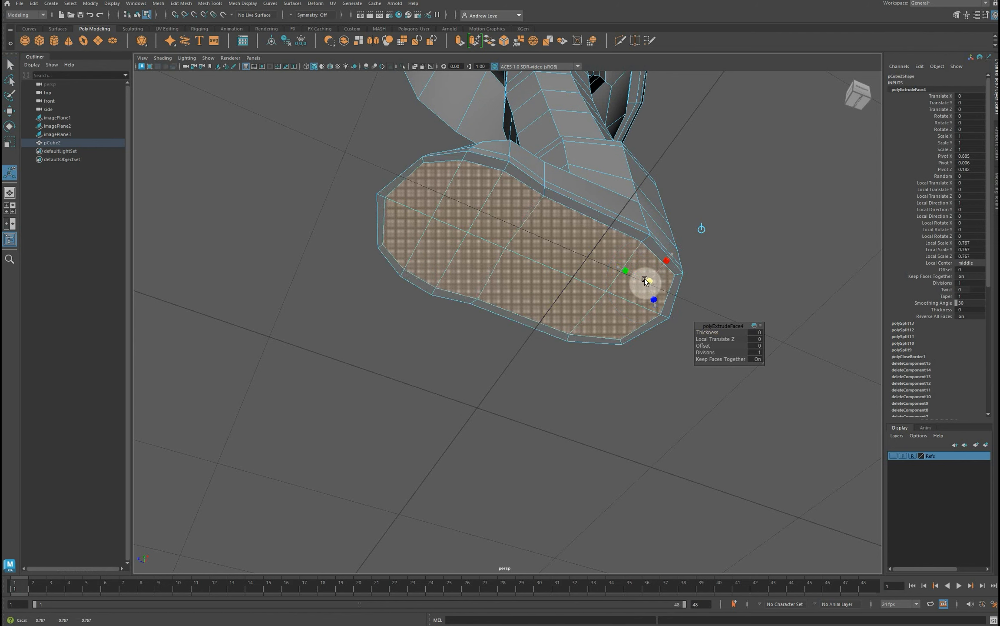
left_click_drag(644, 280, 621, 271)
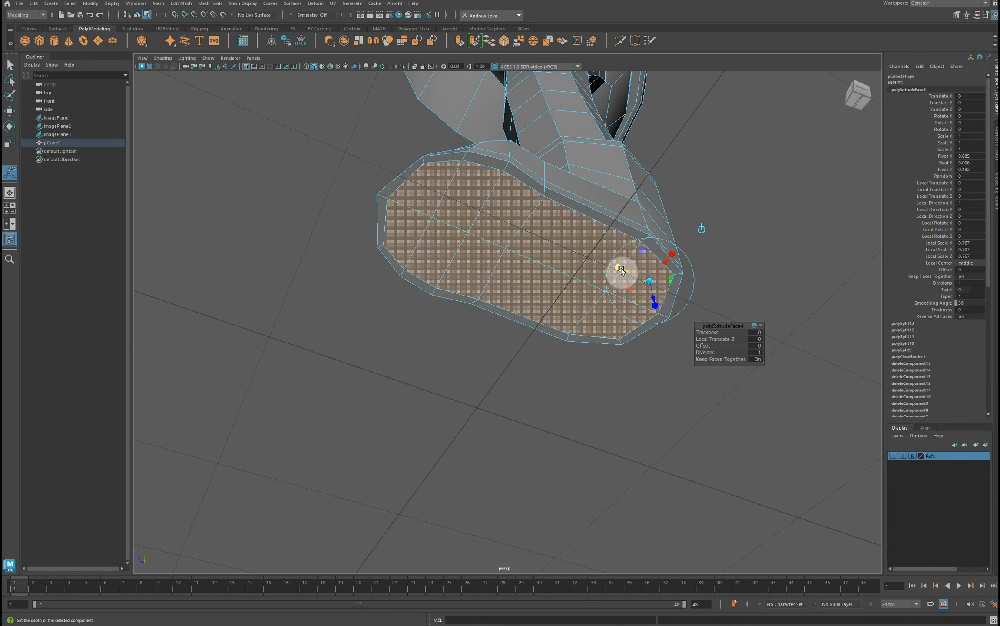
key("w")
left_click_drag(497, 246, 499, 248)
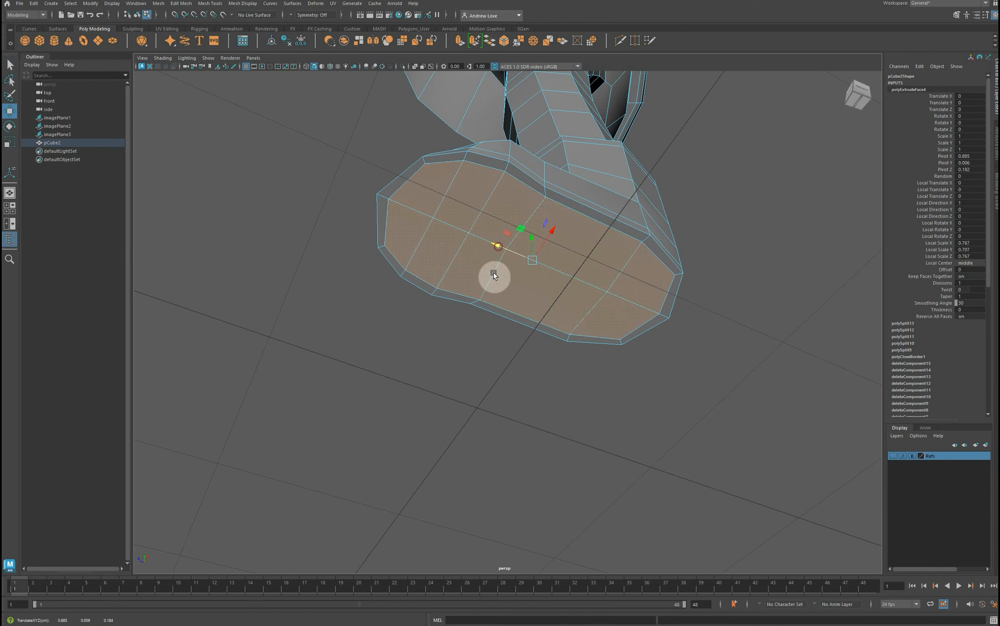
Turn on smooth mesh preview and view the boot and whole leg from the side.
left_click_drag(458, 335, 400, 375, "alt")
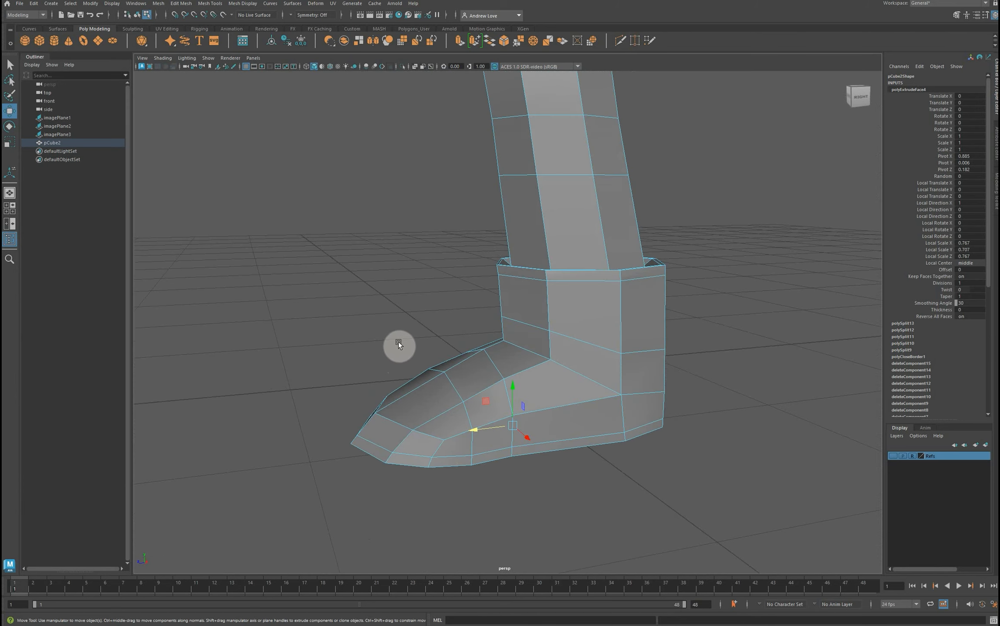
key("3")
left_click_drag(350, 335, 512, 205, "alt")
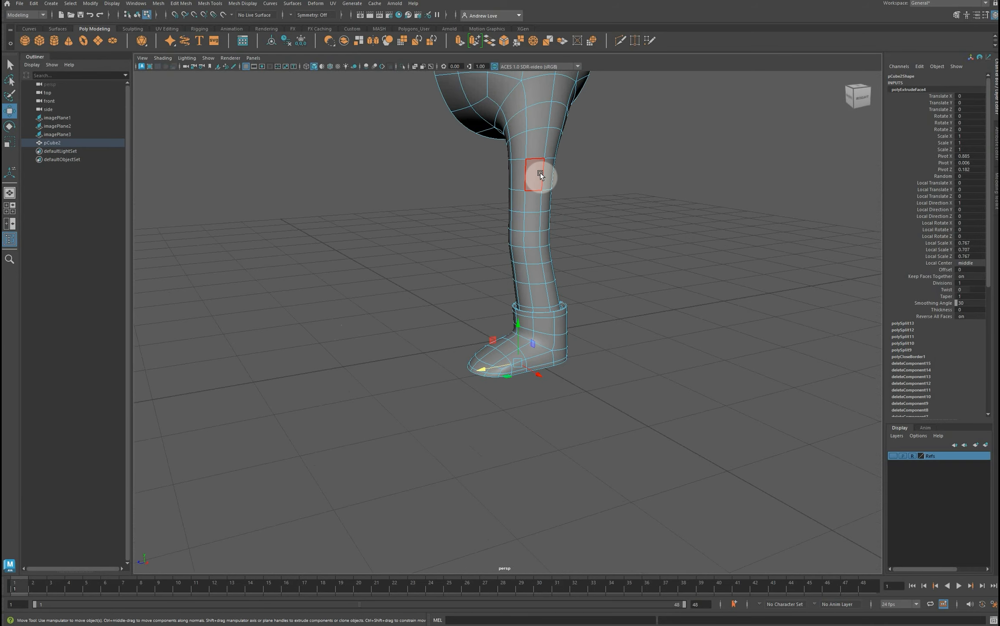
Return the mesh to object mode and delete its construction history.
right_click_drag(540, 173, 587, 167)
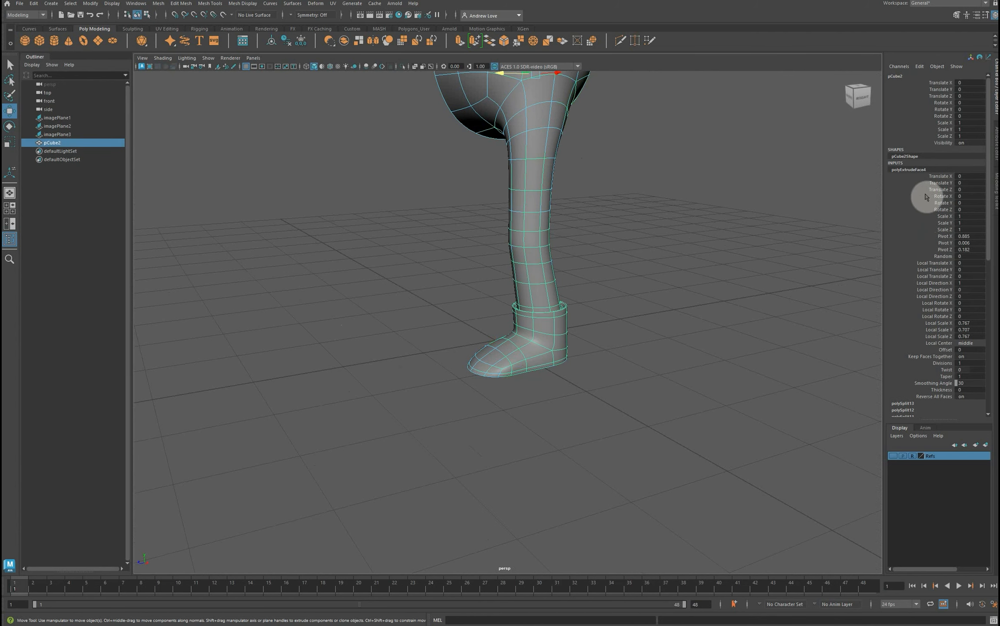
scroll(924, 194, "down", 3)
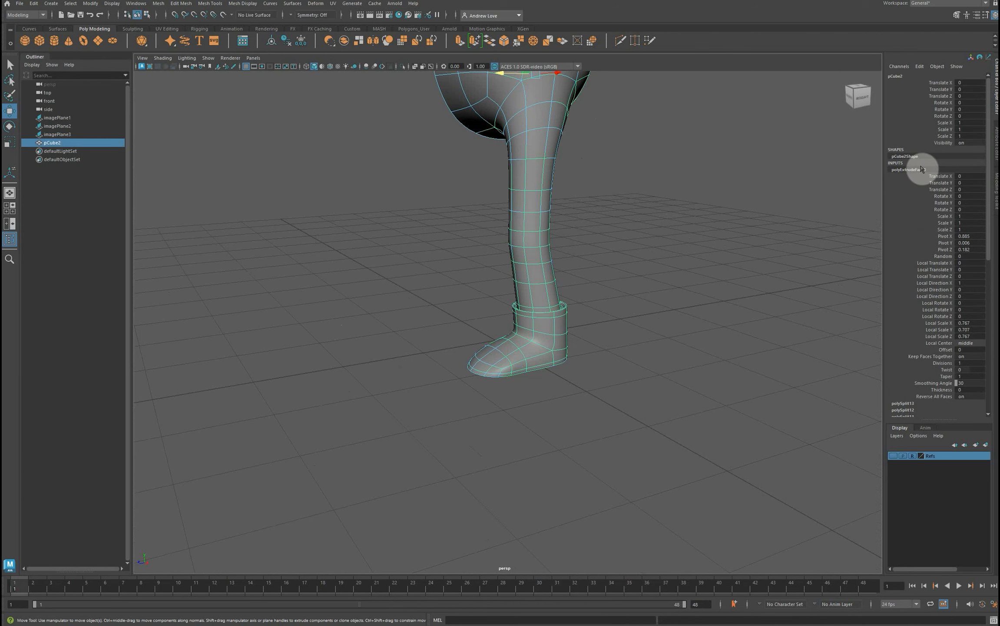
scroll(906, 193, "down", 5)
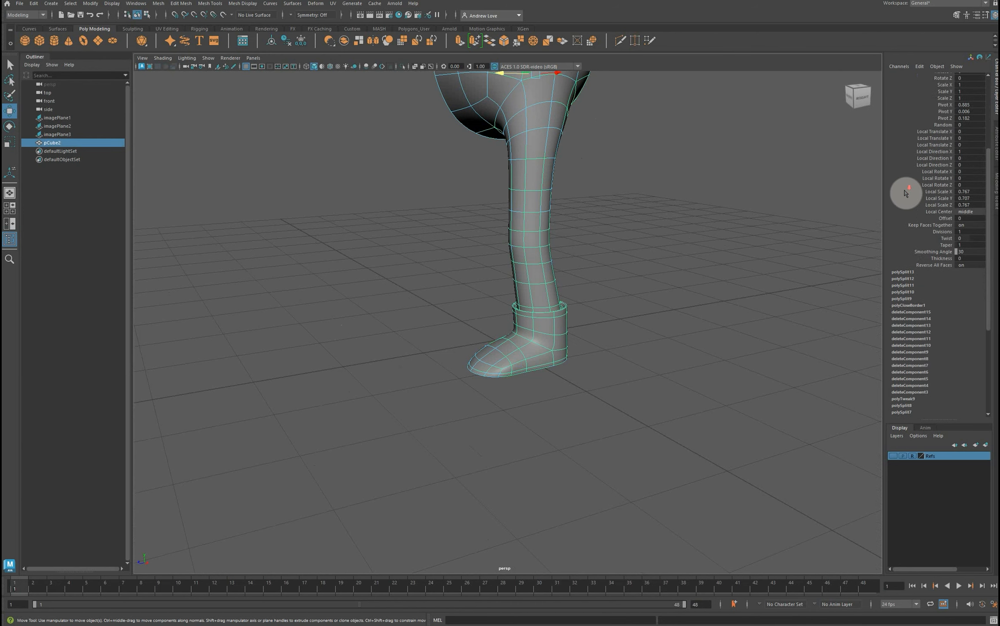
scroll(906, 193, "down", 7)
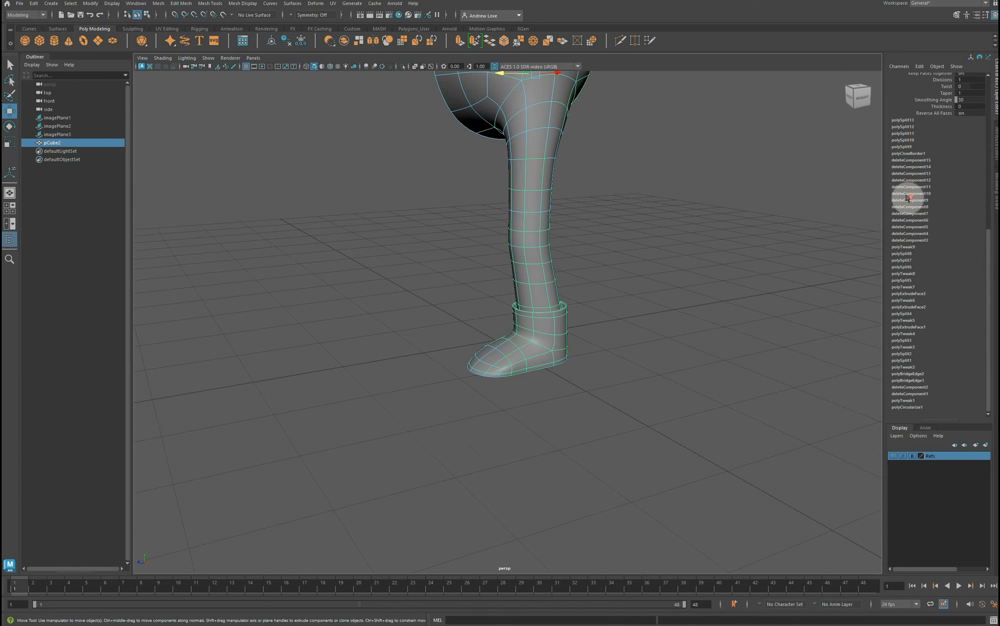
scroll(907, 197, "up", 6)
key("alt+shift+d")
Mirror the half body across the world X axis in the negative direction, combining it with the original and merging border vertices.
scroll(529, 278, "down", 4)
left_click_drag(478, 278, 599, 291, "alt")
left_click(158, 3)
left_click(239, 143)
left_click_drag(180, 123, 194, 112)
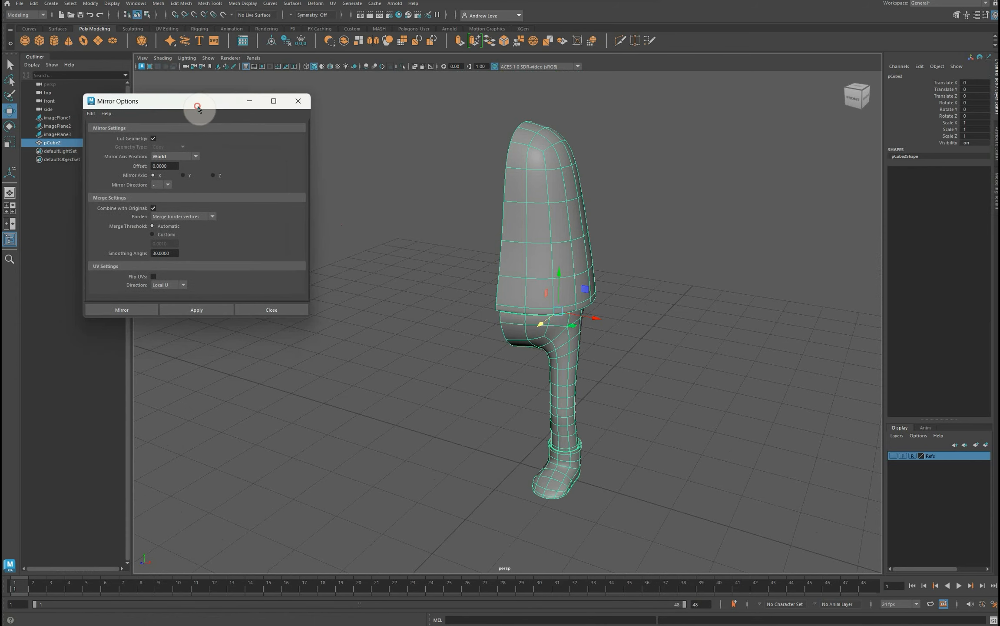
left_click_drag(416, 315, 439, 311, "alt")
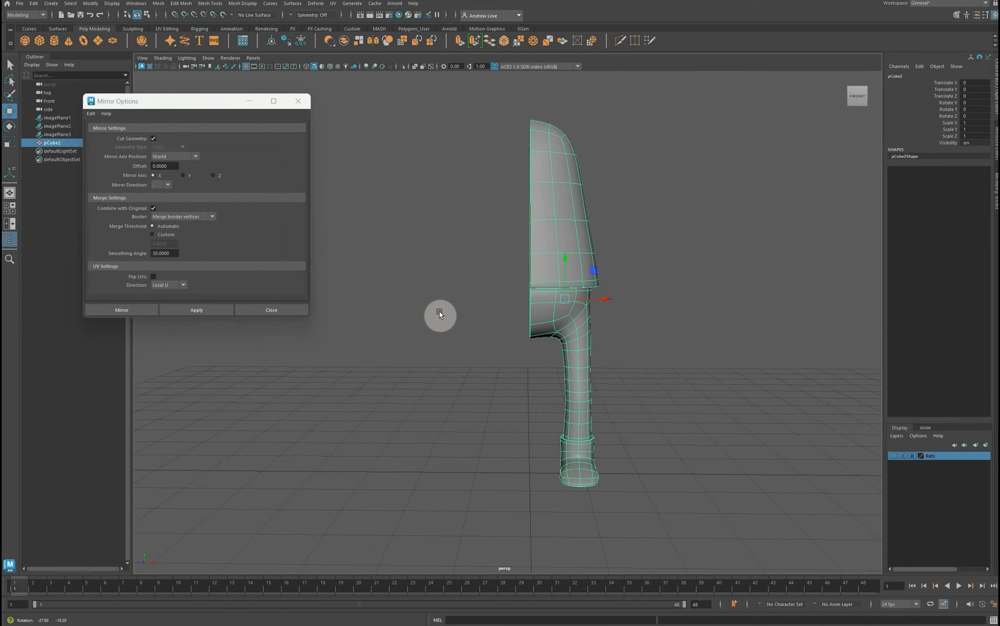
key("space")
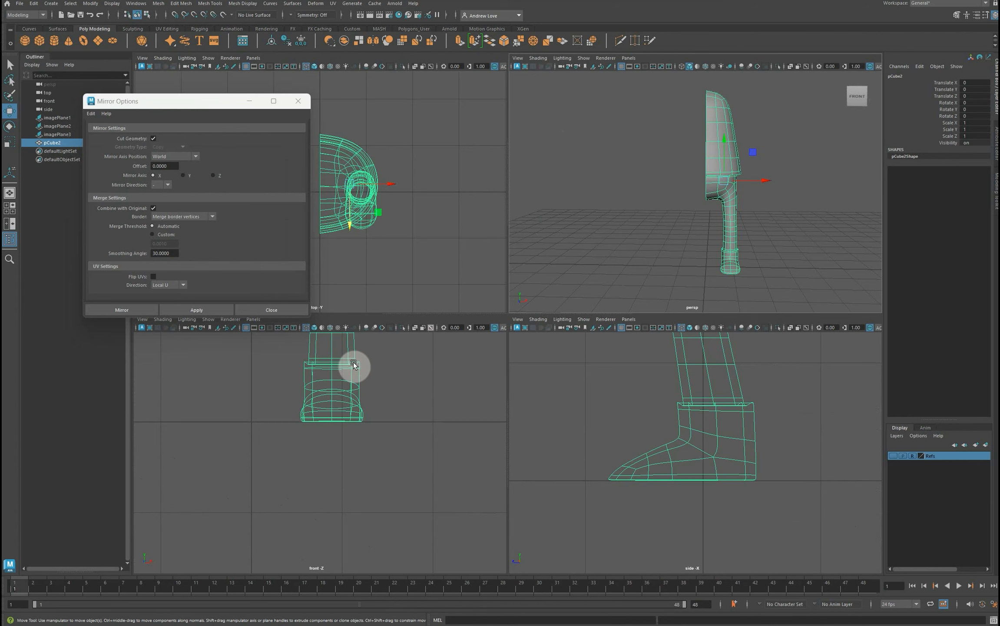
key("f")
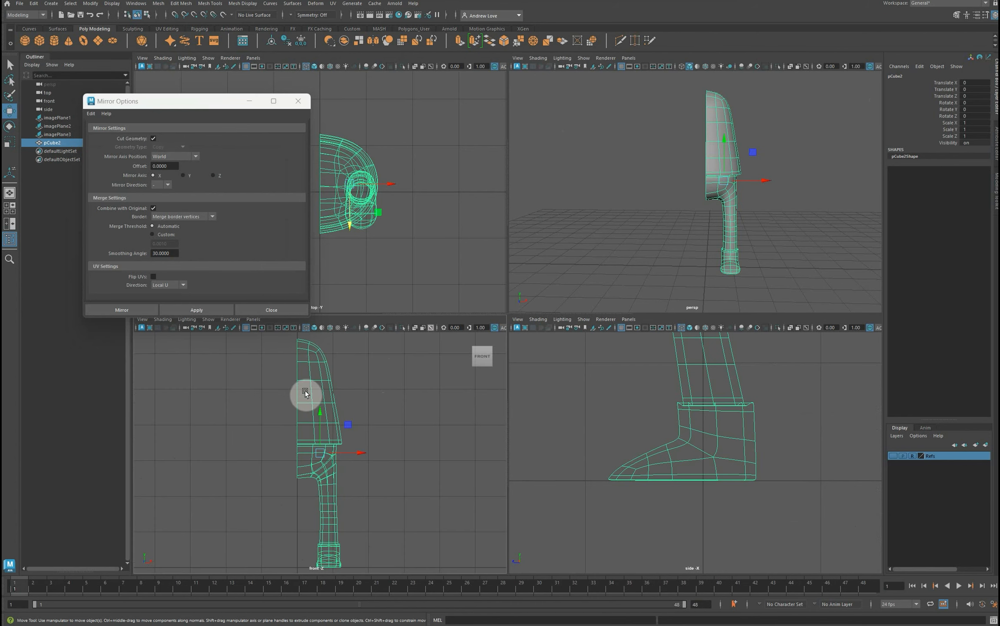
left_click_drag(208, 104, 207, 85)
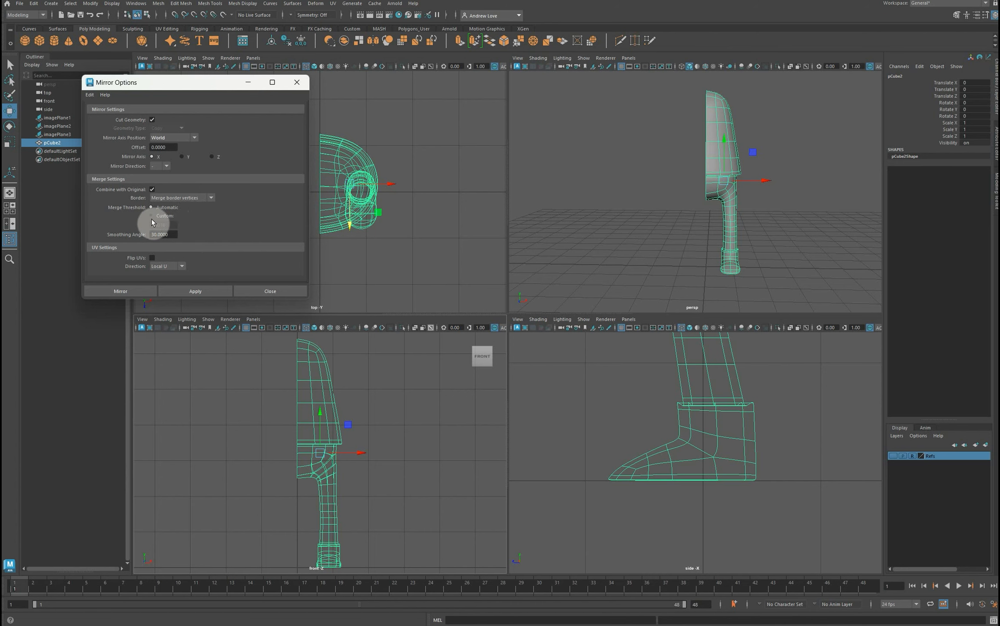
left_click(204, 292)
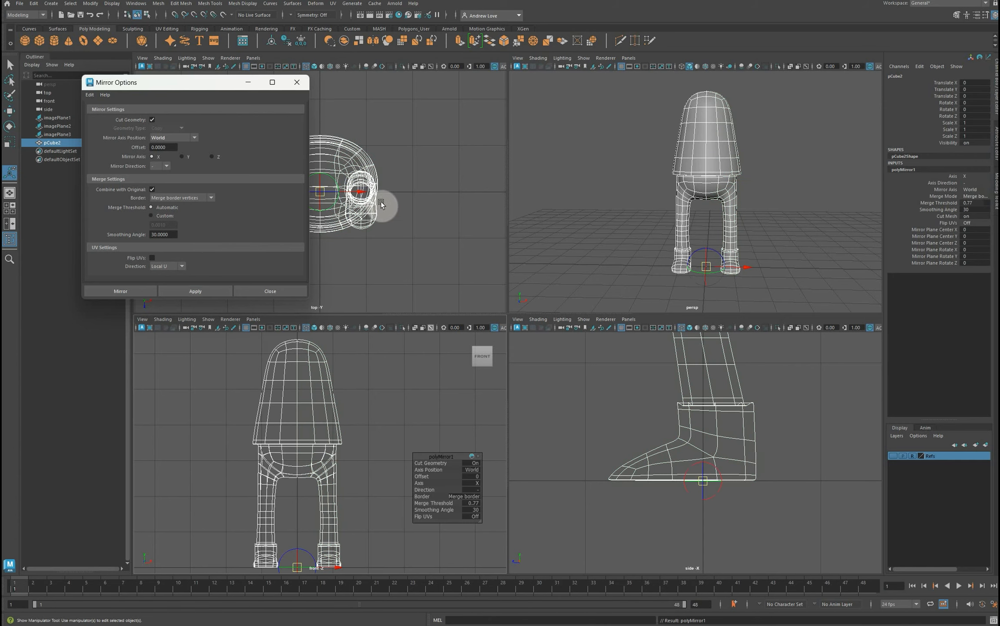
left_click(273, 291)
Show the Refs display layer again and compare the mirrored body with the reference drawings.
left_click(574, 221)
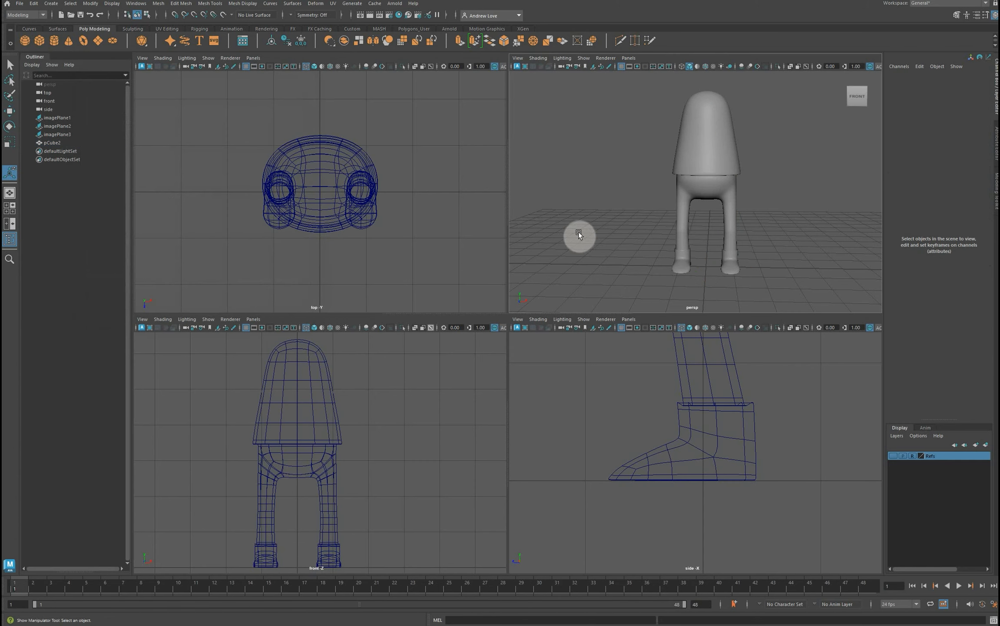
left_click_drag(584, 230, 569, 237, "alt")
left_click(693, 153)
left_click(608, 182)
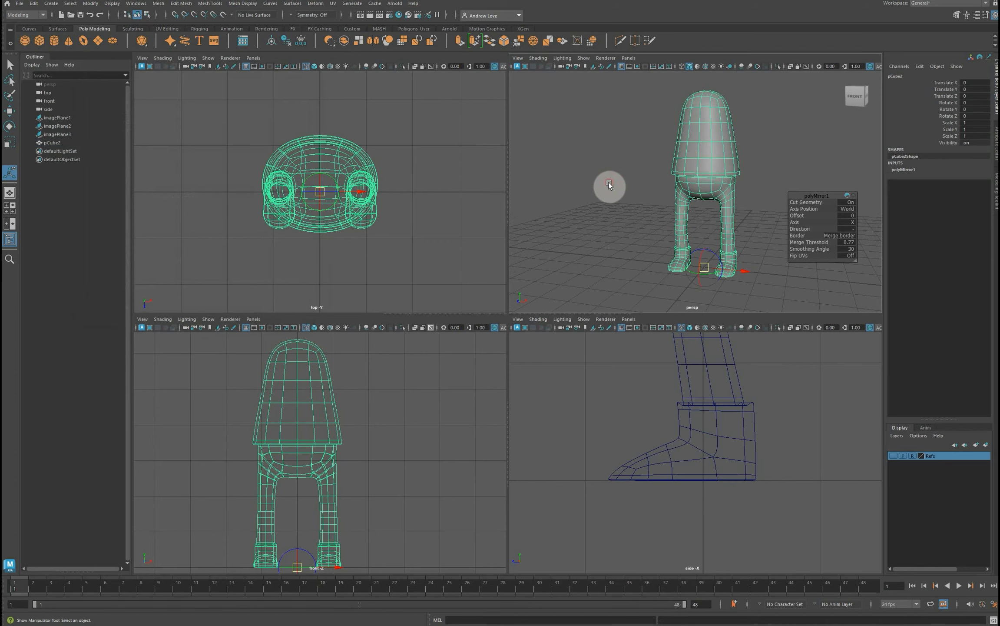
scroll(605, 182, "down", 3)
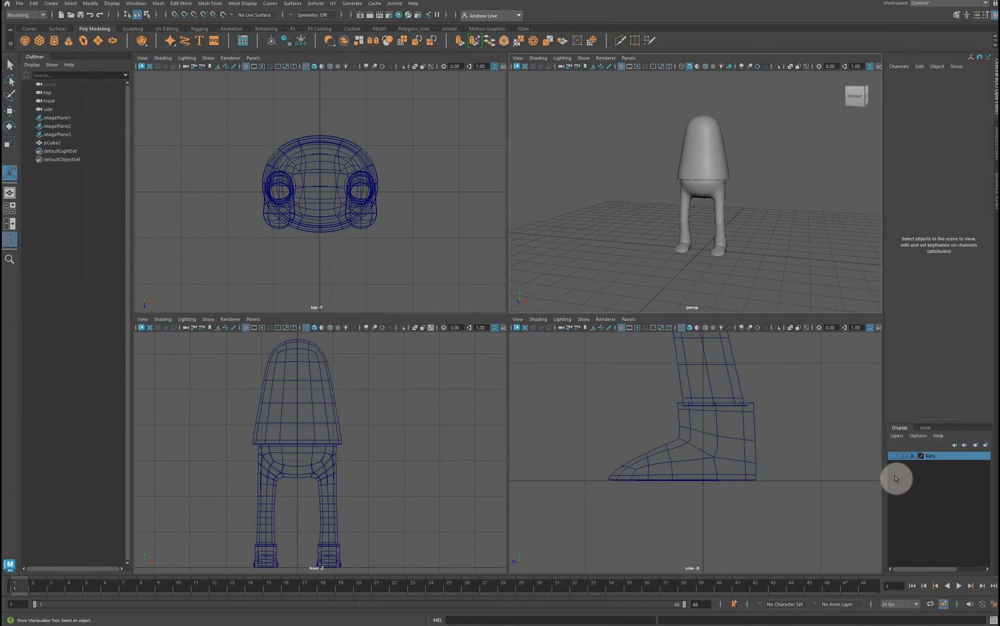
left_click(894, 455)
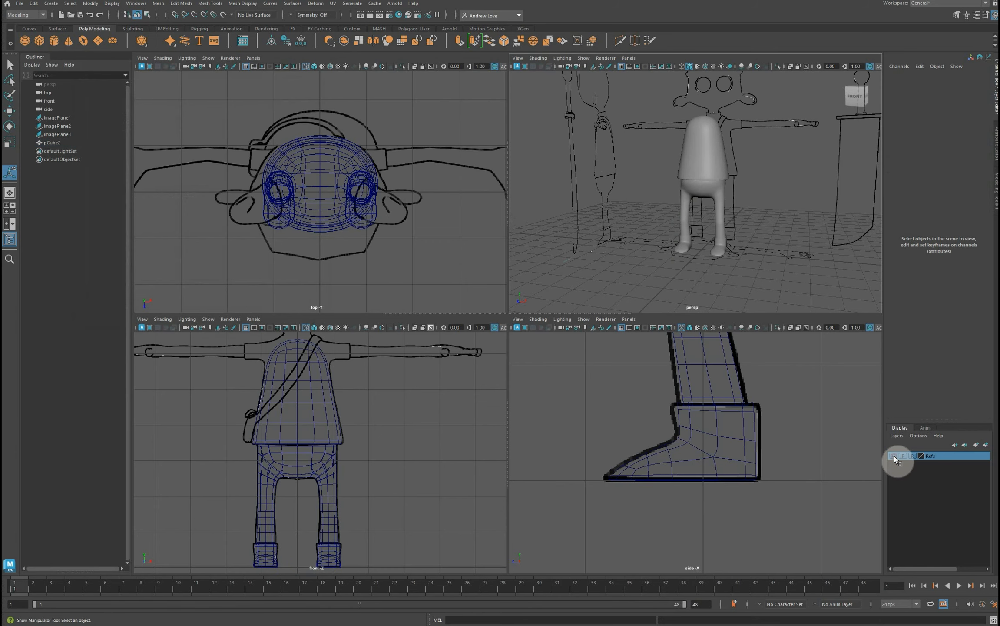
left_click_drag(607, 216, 630, 217, "alt")
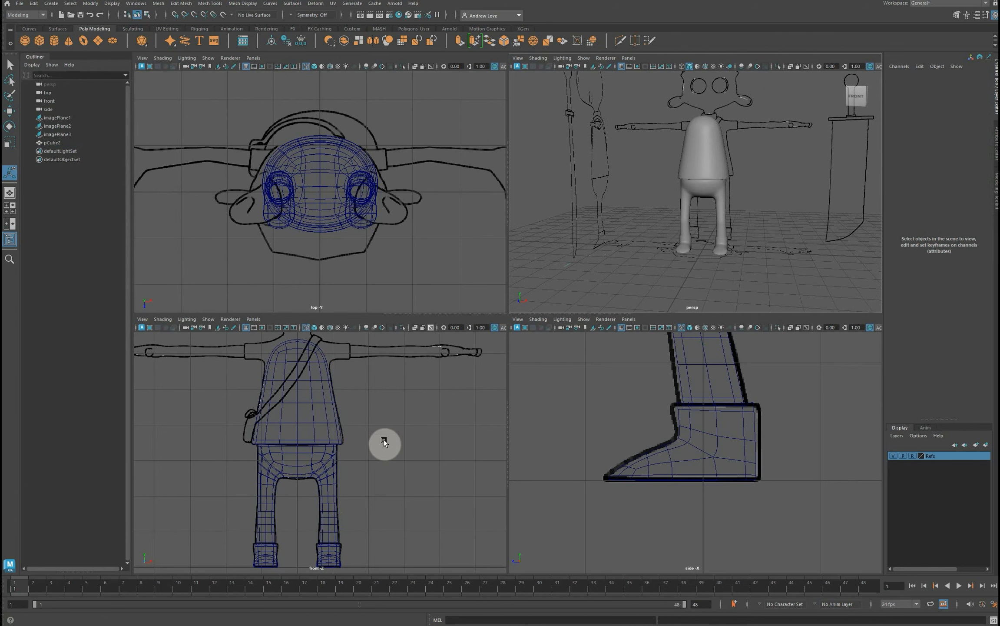